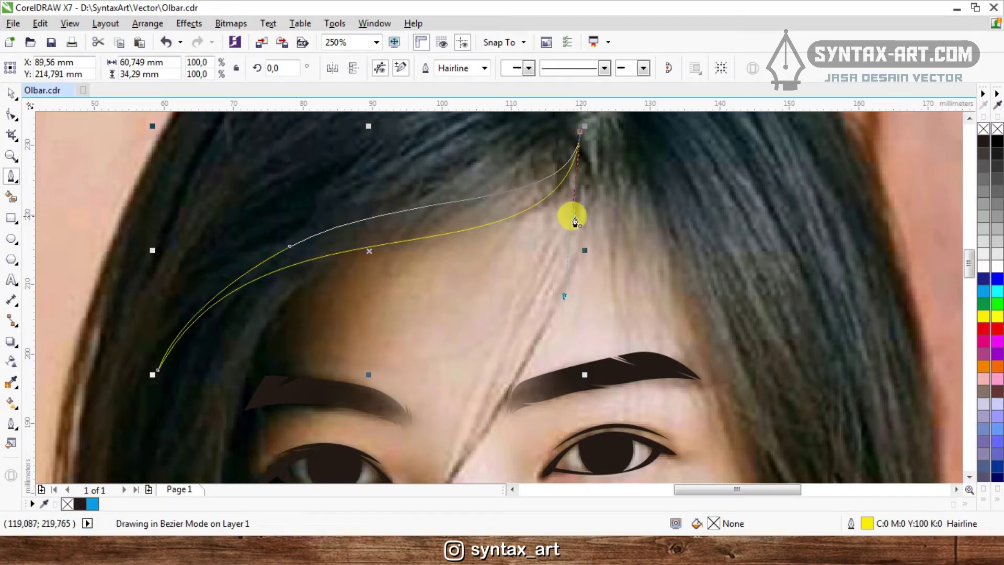
- Fill the closed hair strand across the forehead with black (K:100) and deselect it
scroll(552, 220, "down", 1)
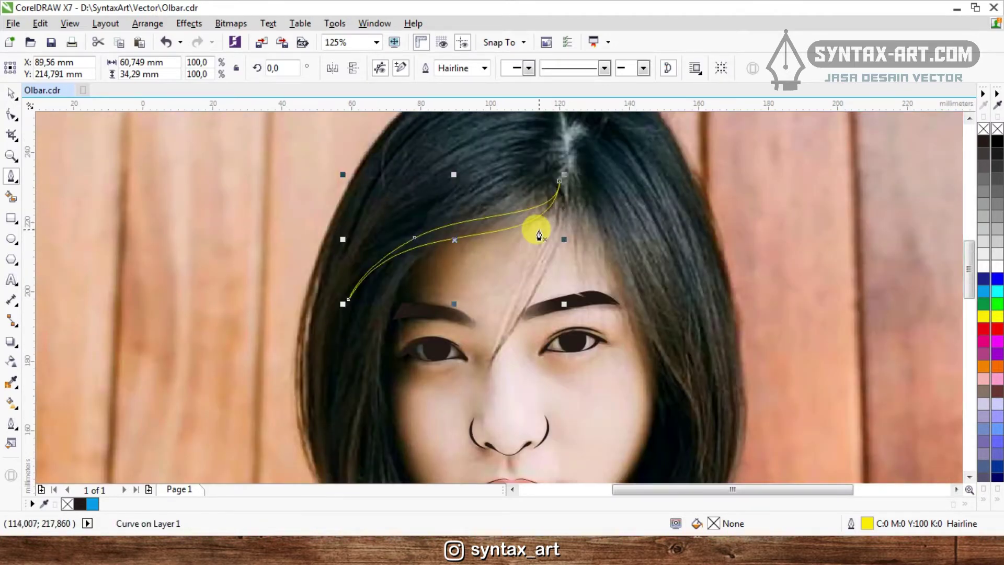
key("space")
left_click(983, 141)
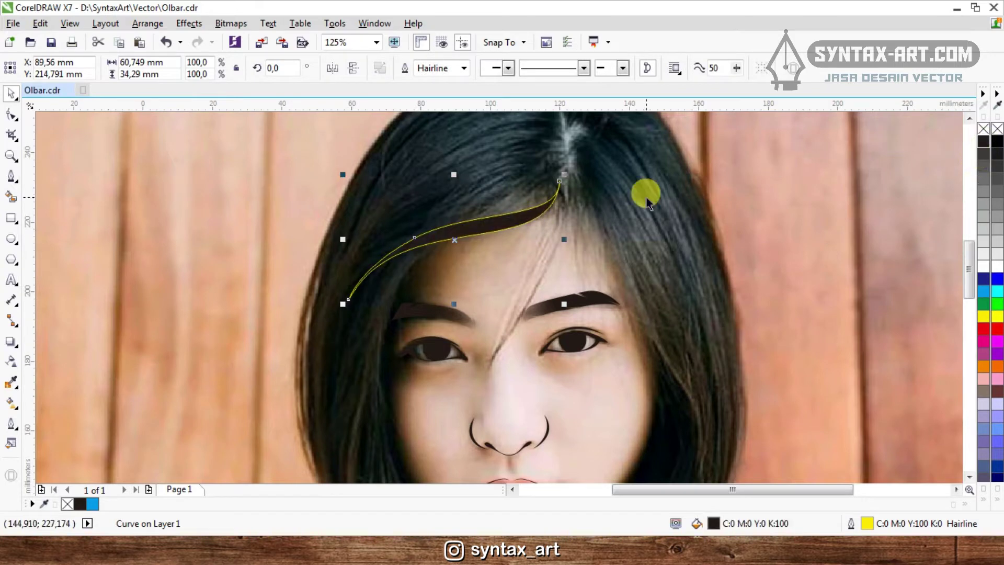
key("space")
key("Escape")
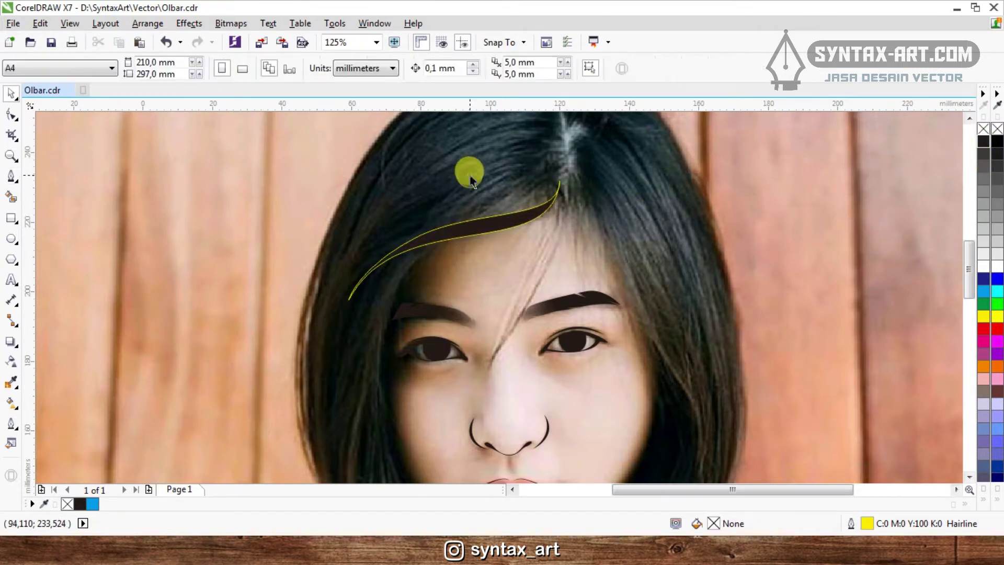
- Start a Pen tool curve on the fringe strand's lower edge and trace down beside the shaded eye, about 40 mm tall
scroll(466, 164, "down", 1)
scroll(451, 209, "up", 1)
scroll(414, 199, "up", 1)
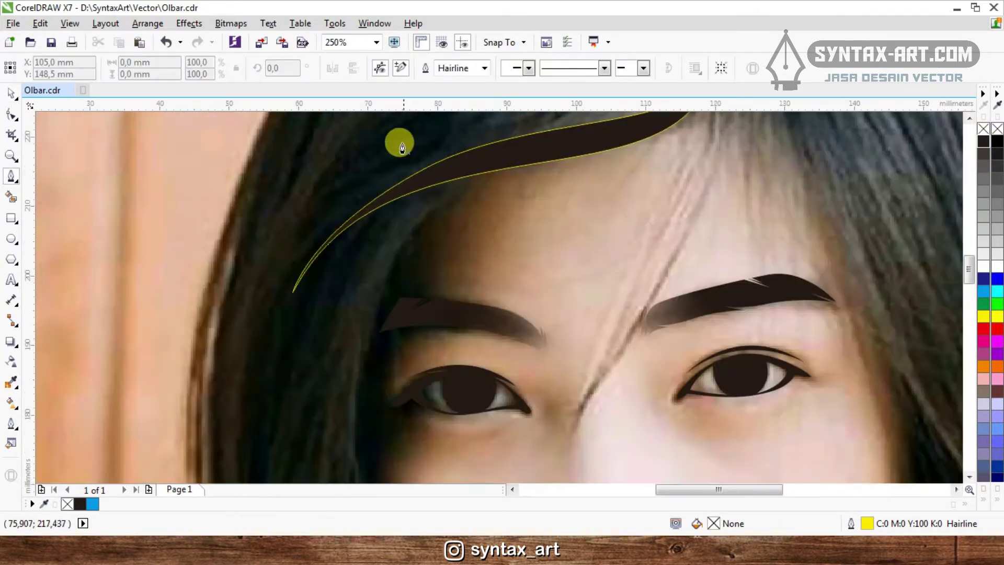
scroll(400, 155, "down", 1)
scroll(403, 168, "up", 1)
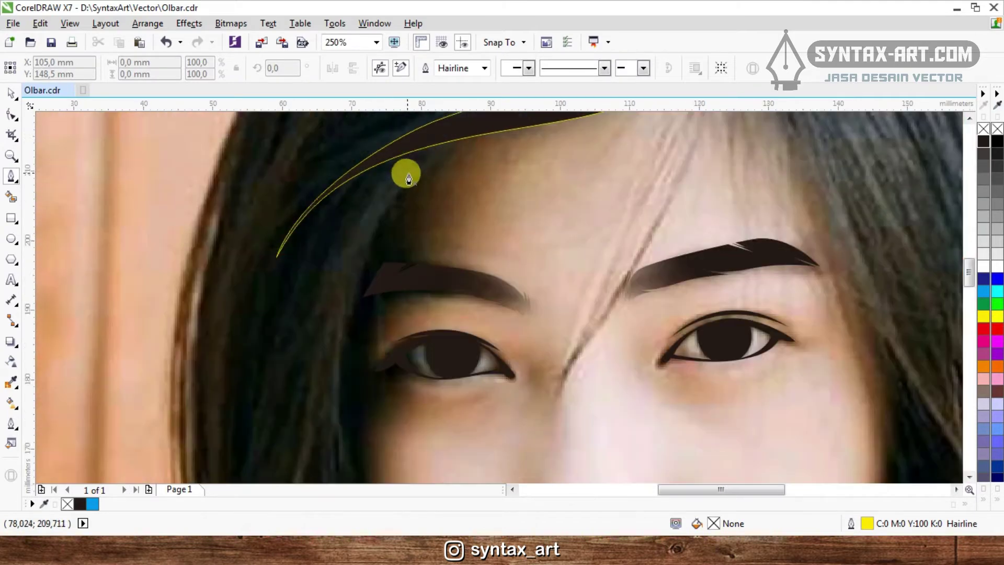
left_click(524, 125)
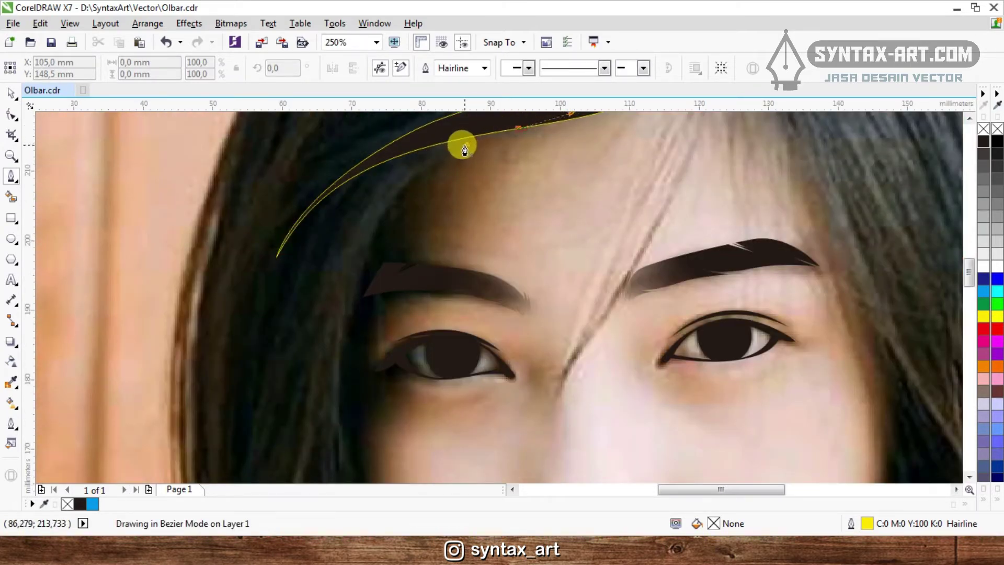
left_click(421, 154)
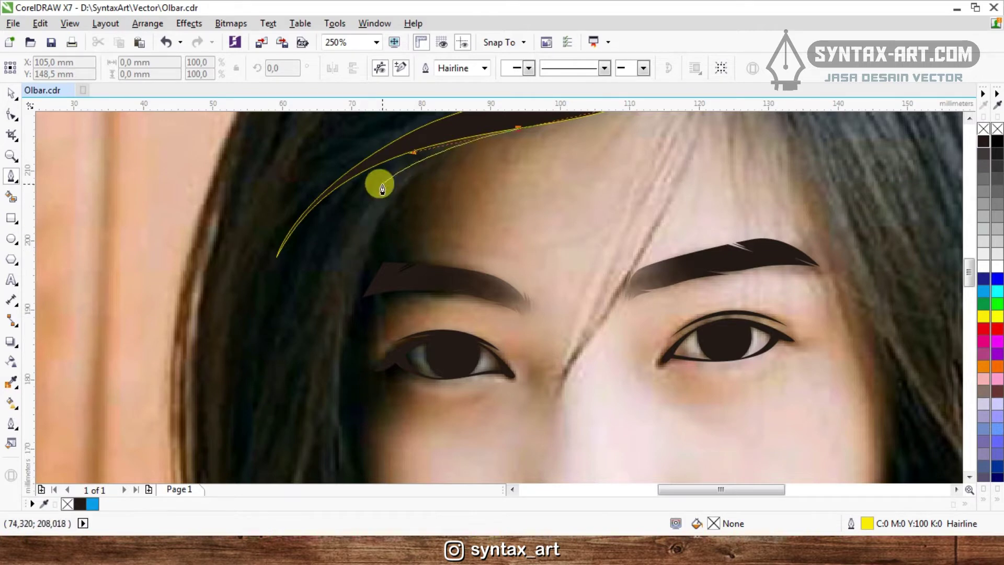
scroll(415, 141, "down", 1)
scroll(371, 246, "up", 1)
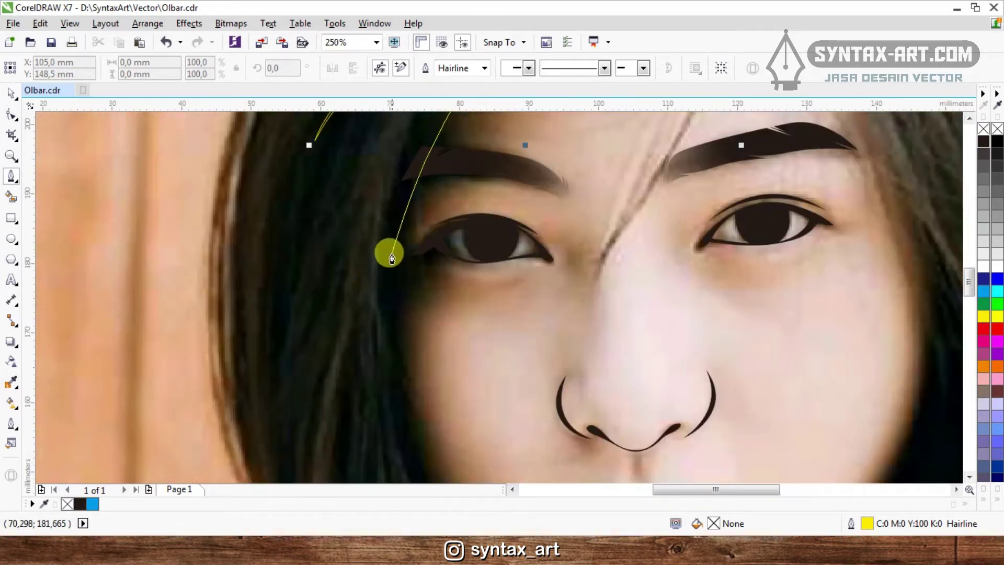
scroll(387, 251, "down", 1)
scroll(386, 256, "up", 1)
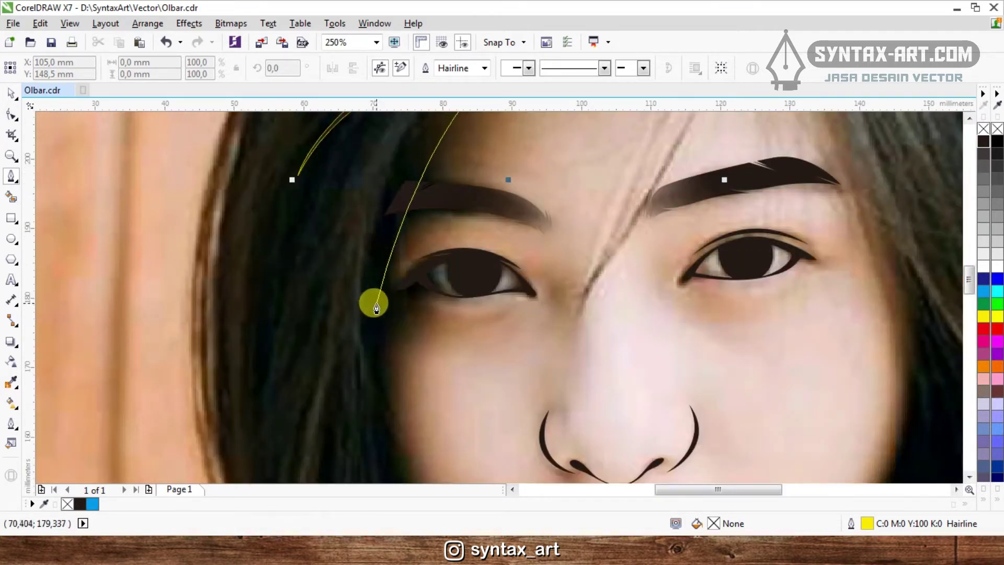
left_click_drag(377, 306, 388, 429)
scroll(387, 431, "down", 2)
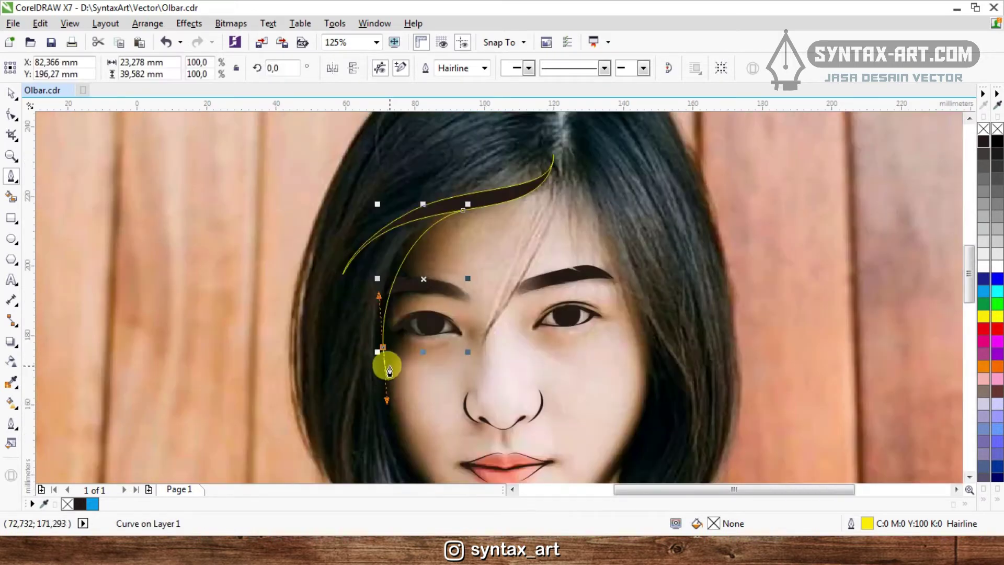
- Extend the curve along the hairline down the cheek to the jaw, bringing its height to about 81 mm
scroll(413, 253, "up", 2)
scroll(390, 306, "down", 2)
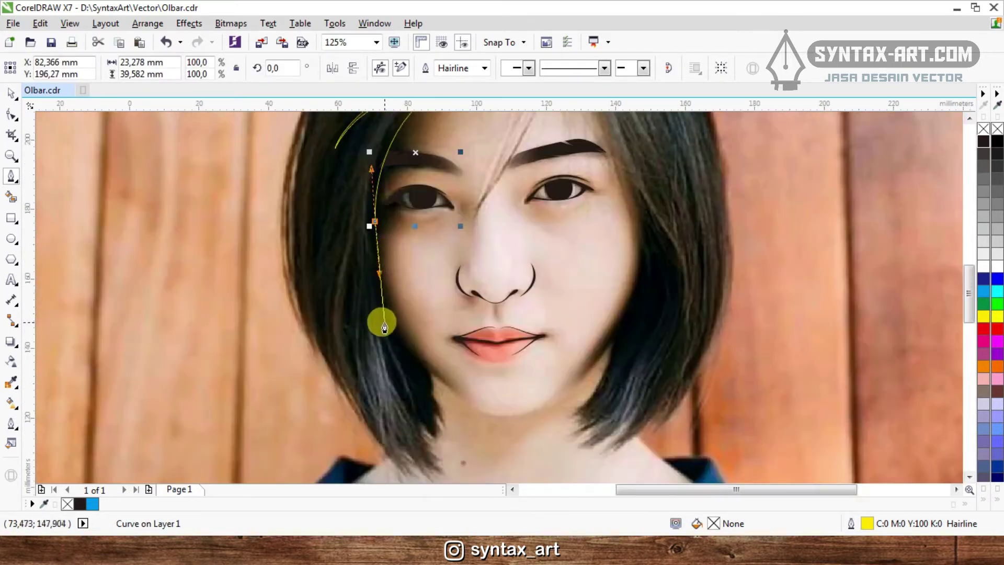
scroll(387, 320, "up", 2)
left_click_drag(463, 410, 557, 453)
scroll(557, 453, "down", 1)
scroll(487, 261, "up", 1)
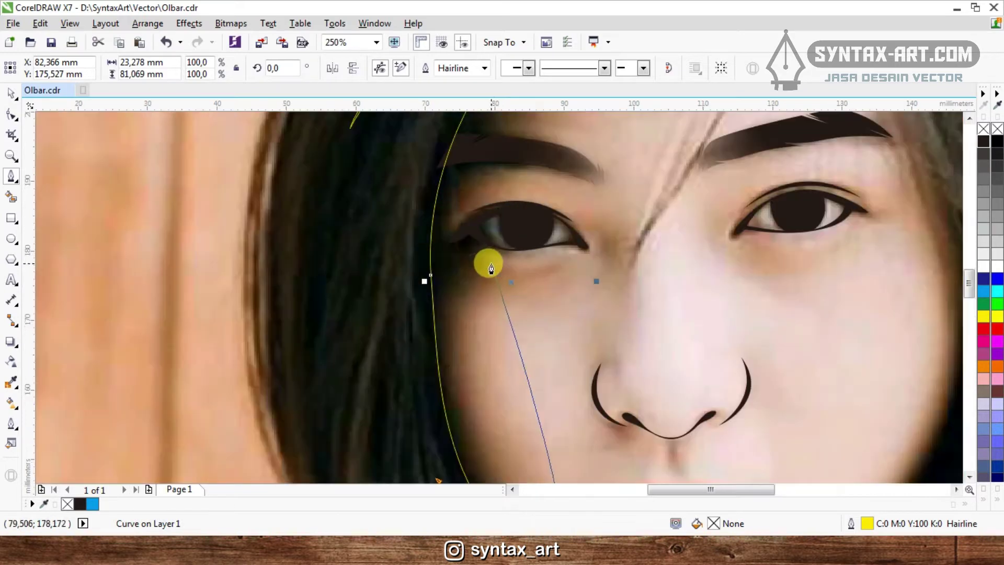
- Nudge the curve's node beside the eye slightly and retract the outgoing handle at the jaw node
scroll(430, 167, "down", 1)
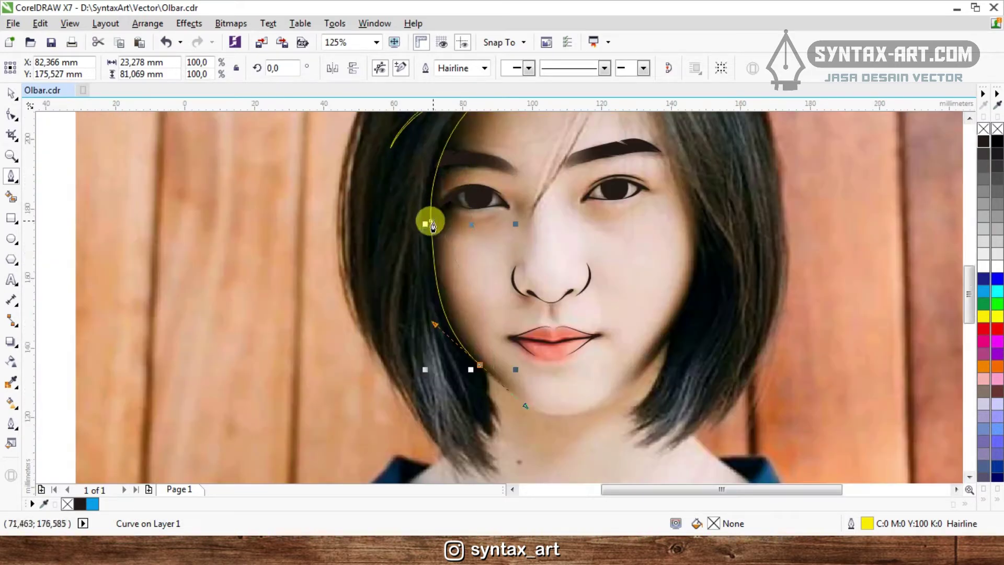
left_click_drag(429, 222, 430, 224)
scroll(499, 336, "down", 1)
scroll(510, 243, "up", 1)
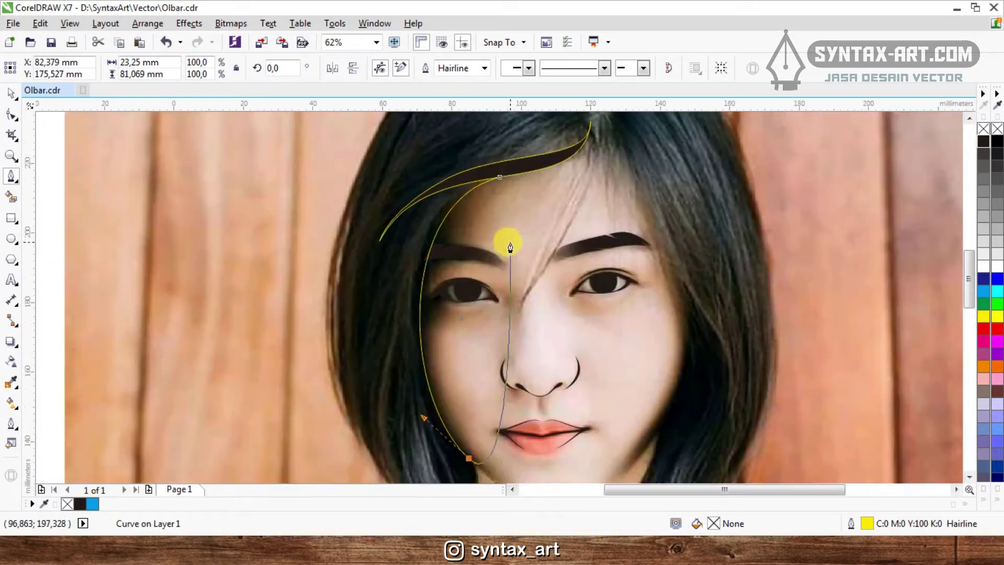
scroll(471, 259, "up", 2)
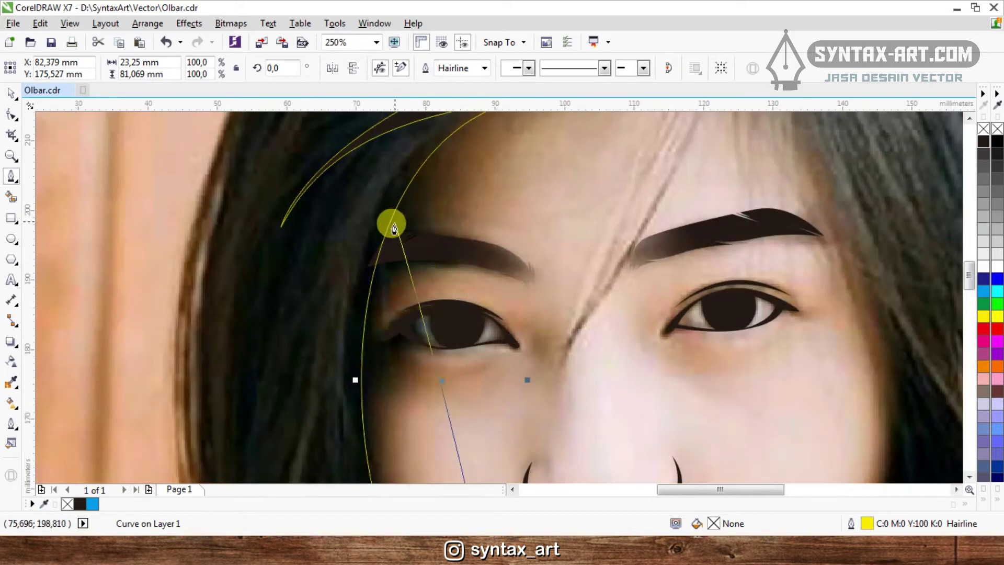
scroll(389, 241, "up", 3)
scroll(388, 255, "down", 5)
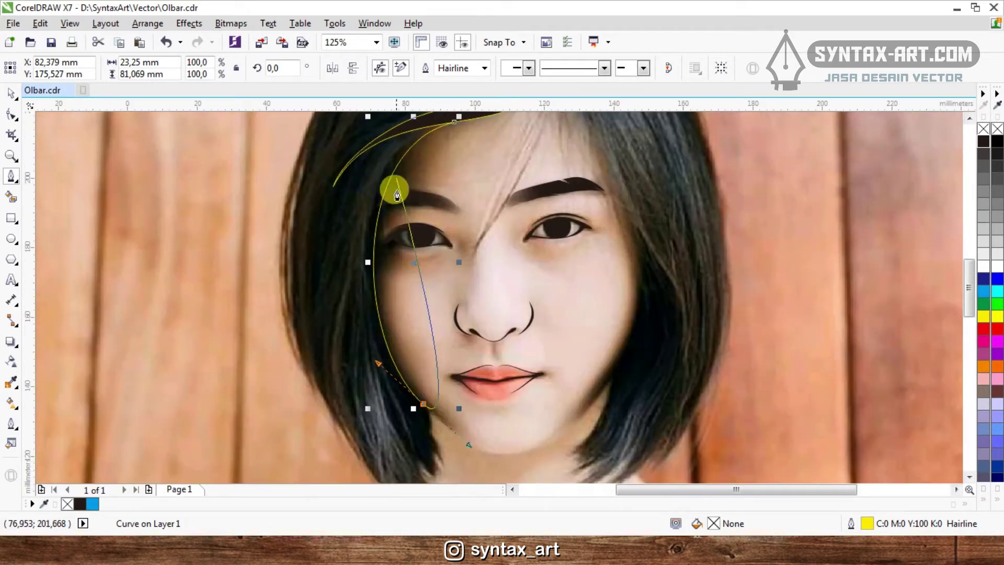
left_click_drag(424, 404, 469, 445)
scroll(439, 438, "up", 1)
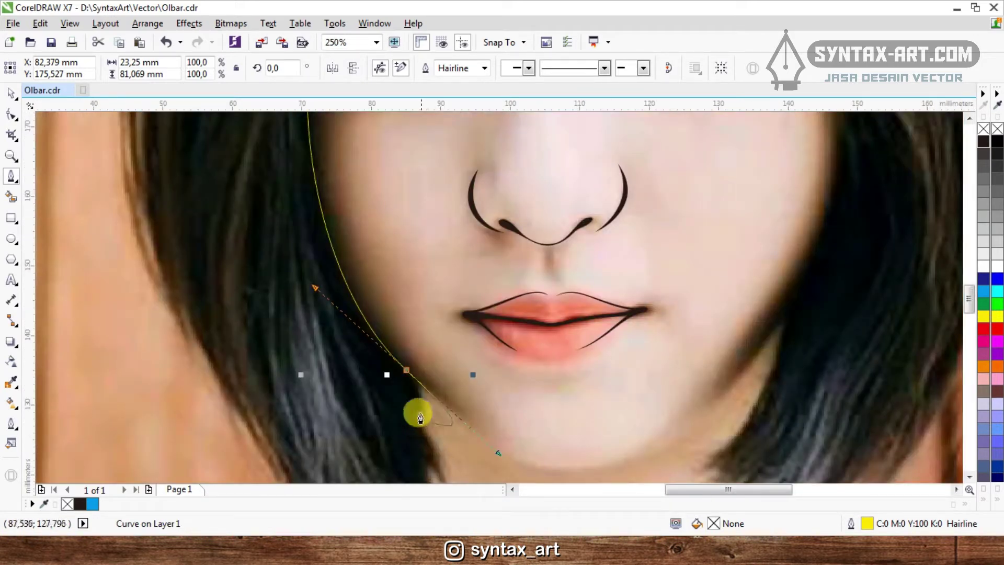
left_click(405, 373)
scroll(465, 397, "down", 1)
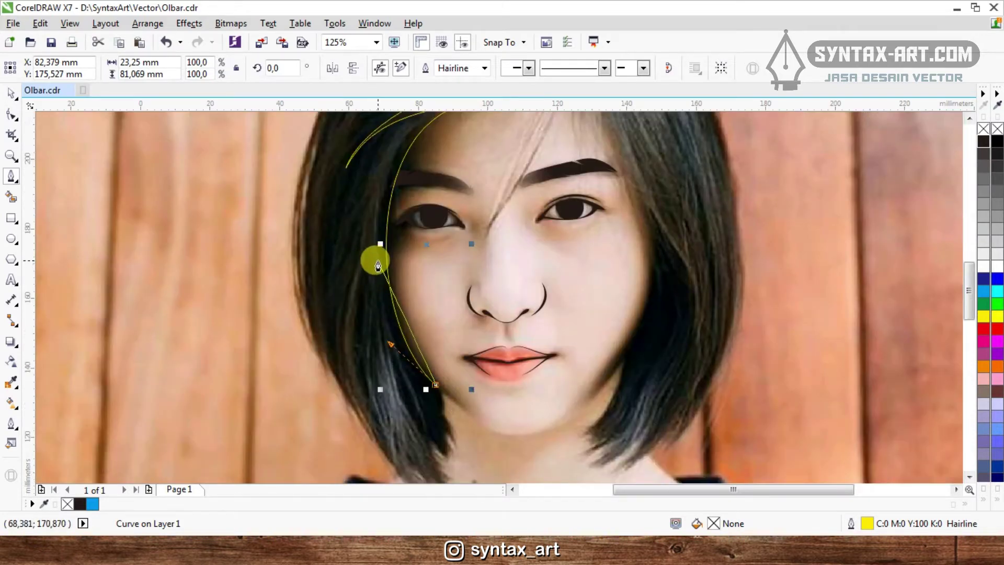
- Draw the strand's outer edge from the jaw back up into the fringe and close the shape, about 28 mm wide
scroll(376, 265, "down", 1)
scroll(385, 291, "up", 1)
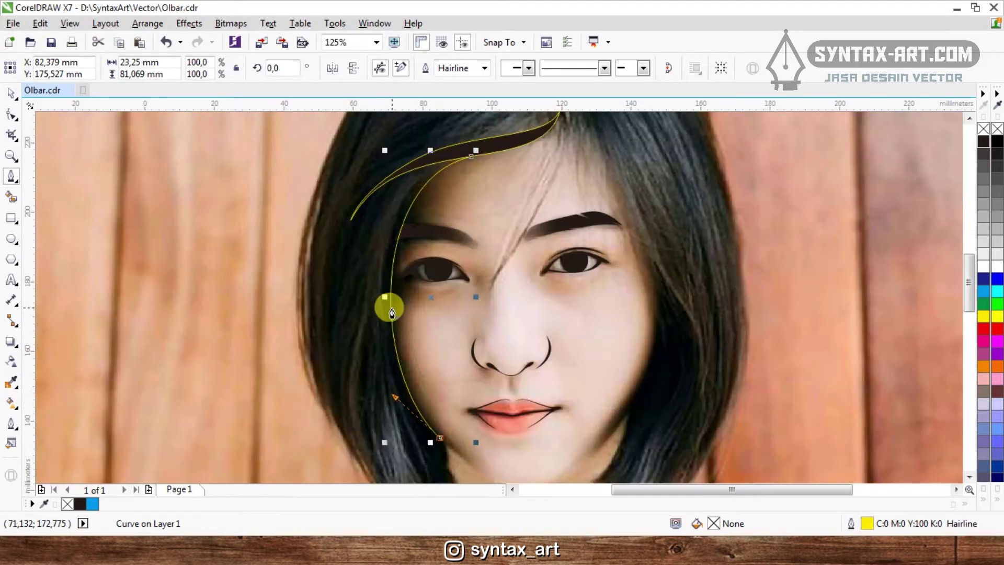
left_click_drag(373, 281, 363, 167)
scroll(433, 152, "up", 1)
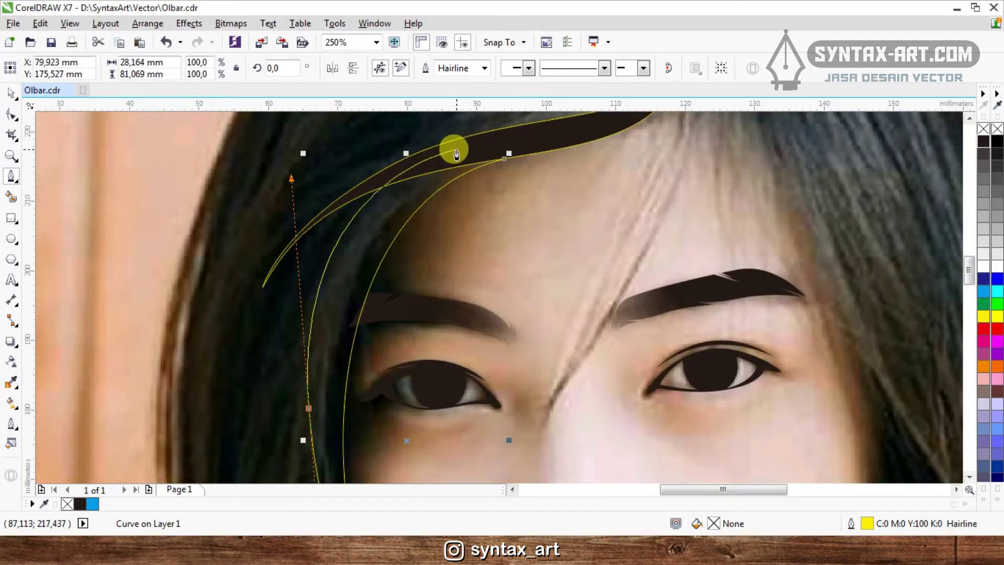
left_click_drag(419, 165, 502, 166)
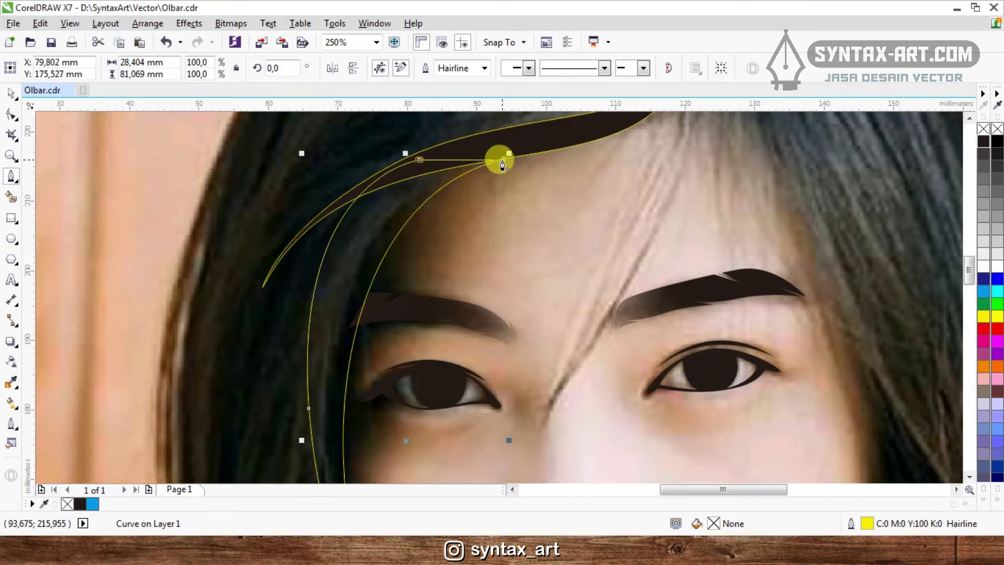
left_click(505, 159)
- Weld the new side strand to the black fringe strand and deselect the merged shape
key("space")
left_click(505, 139, "shift")
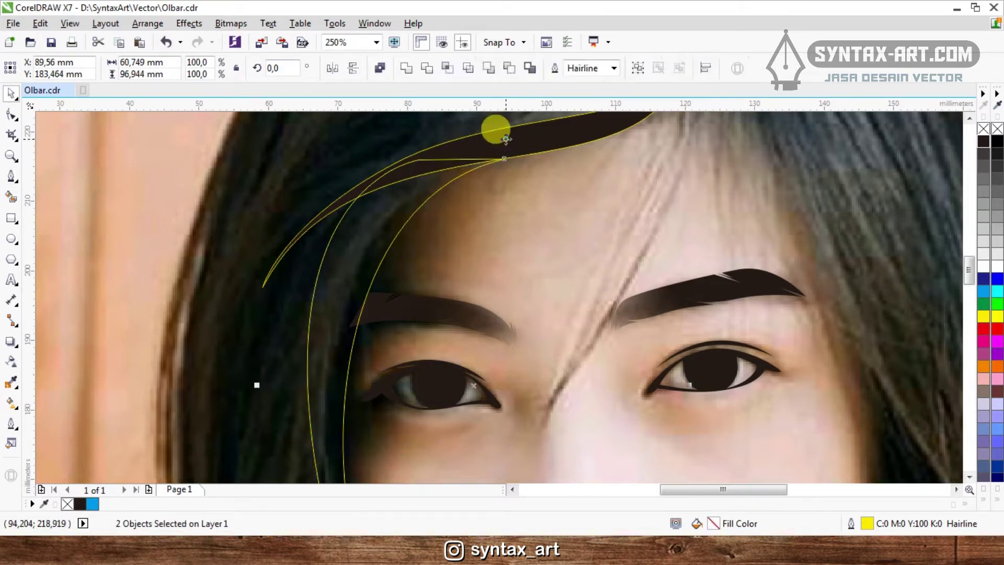
left_click(408, 68)
scroll(375, 140, "down", 1)
key("Escape")
scroll(429, 209, "down", 1)
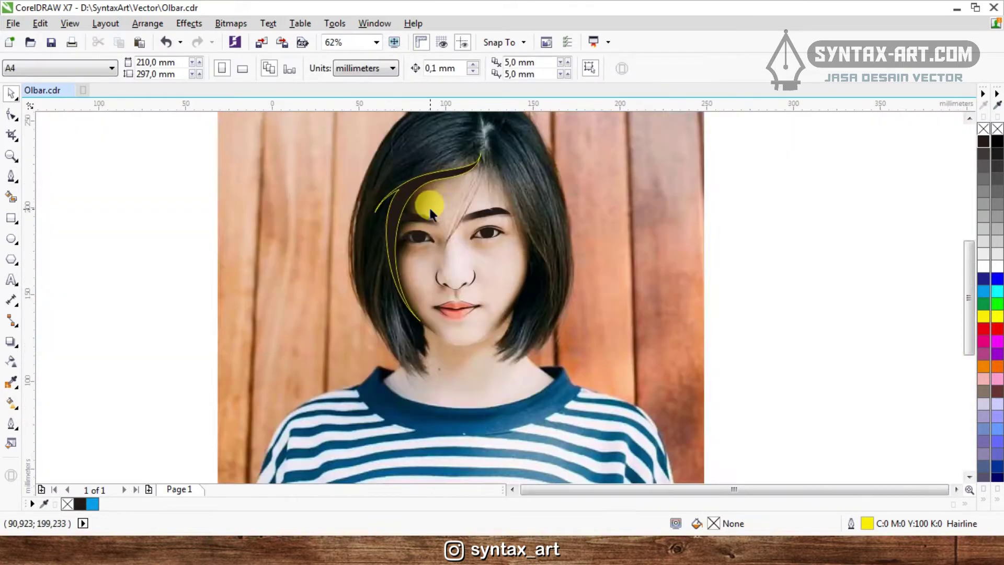
- Adjust the outer end of the eyebrow with the Shape tool where it meets the side hair strand
scroll(410, 195, "up", 3)
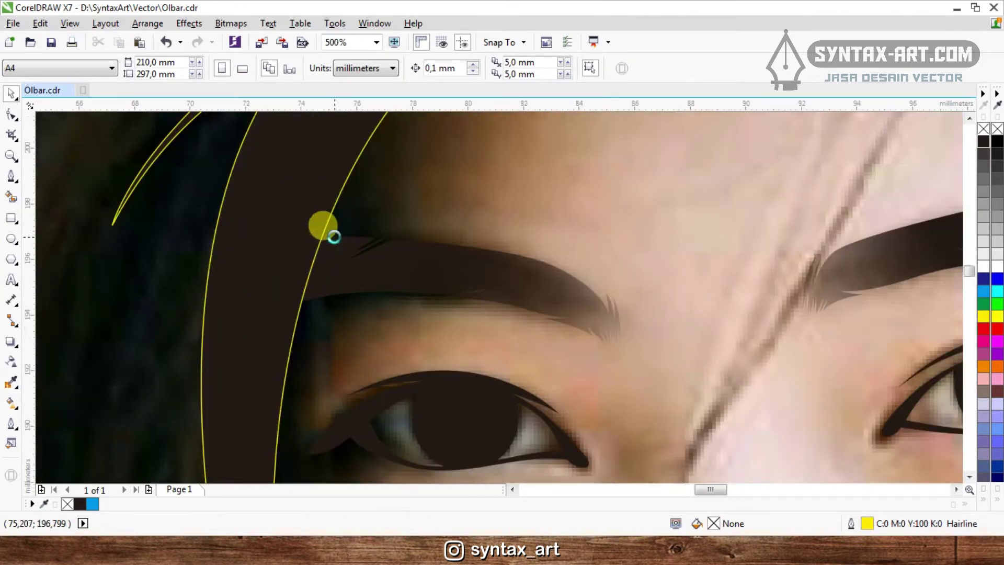
left_click(324, 226)
scroll(324, 227, "up", 2)
left_click(16, 116)
left_click_drag(231, 178, 281, 226)
scroll(361, 212, "down", 1)
key("space")
scroll(361, 210, "down", 1)
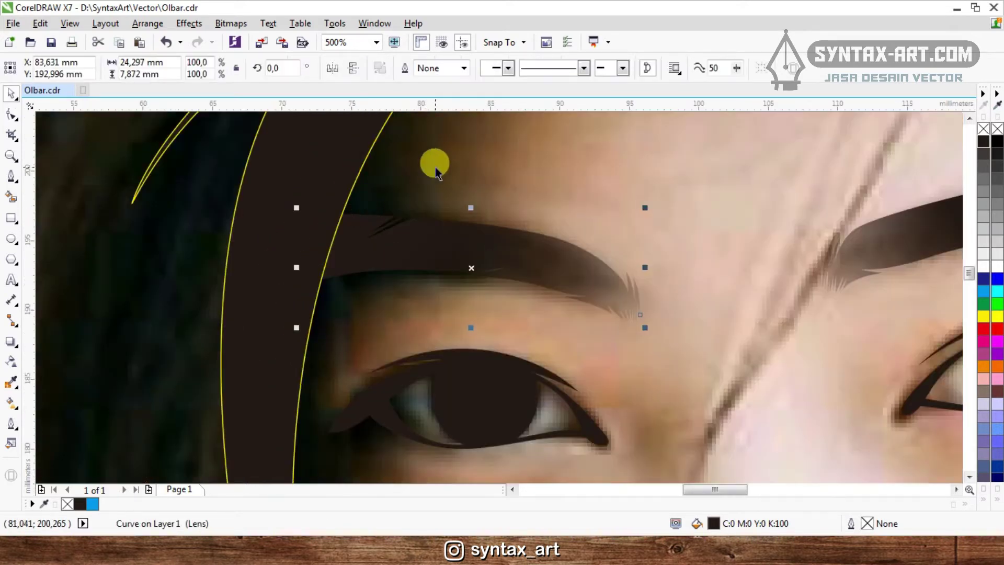
left_click(435, 165)
scroll(381, 197, "down", 2)
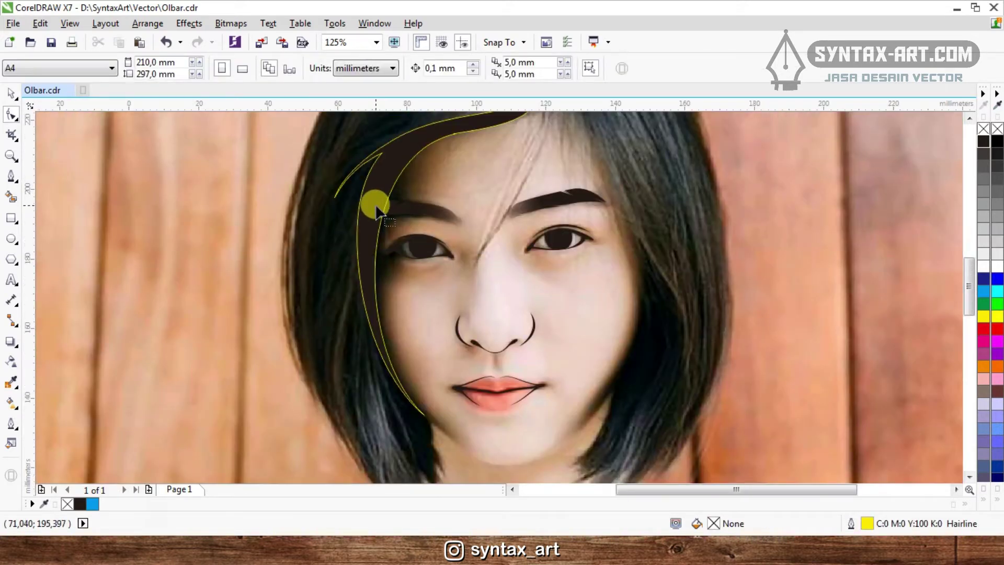
- Start a Pen tool curve at the fringe beside the parting and trace it over the eyebrow's outer end to the opposite side hair, about 30 mm wide
scroll(390, 202, "down", 1)
scroll(397, 157, "up", 1)
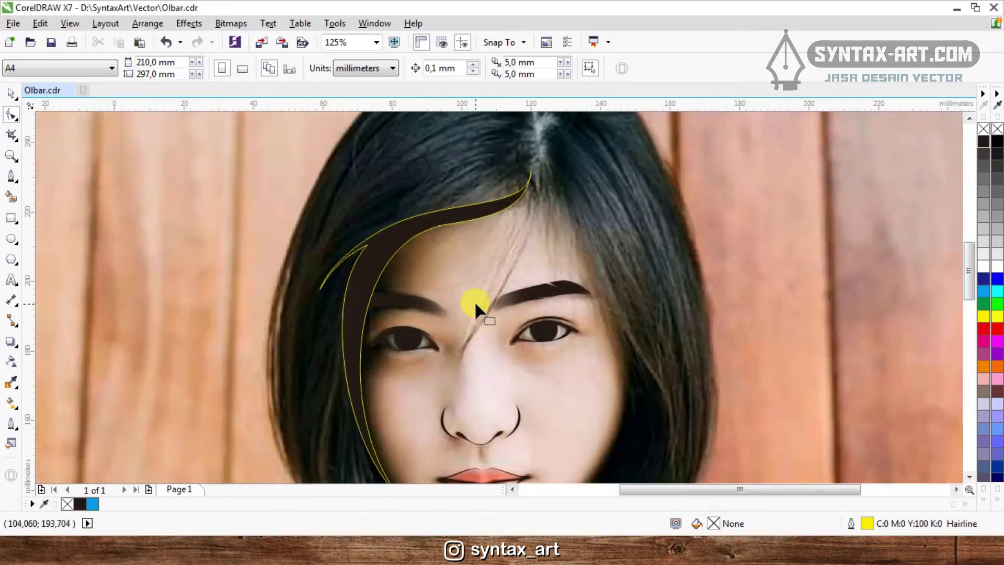
scroll(475, 300, "down", 1)
scroll(497, 233, "up", 1)
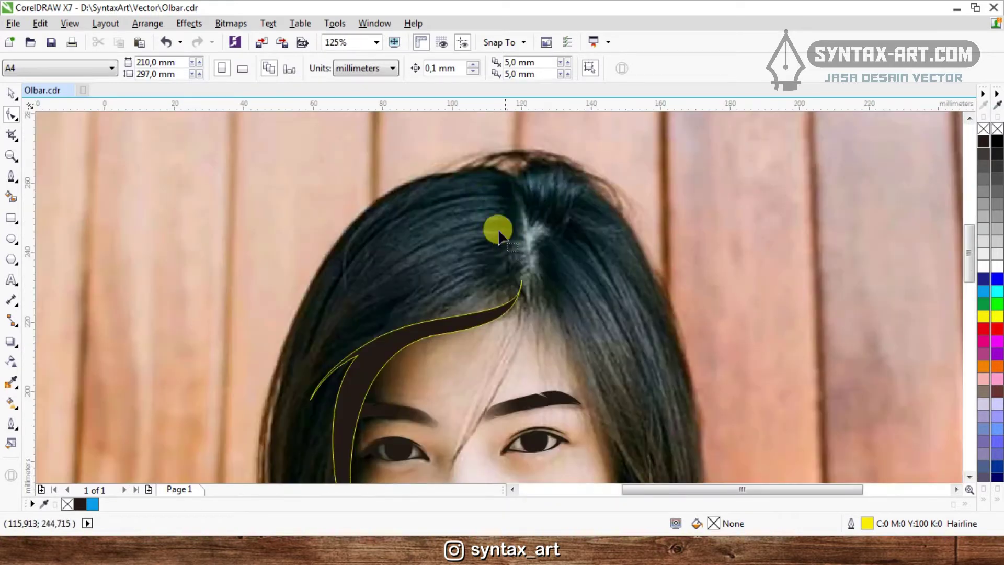
left_click(12, 177)
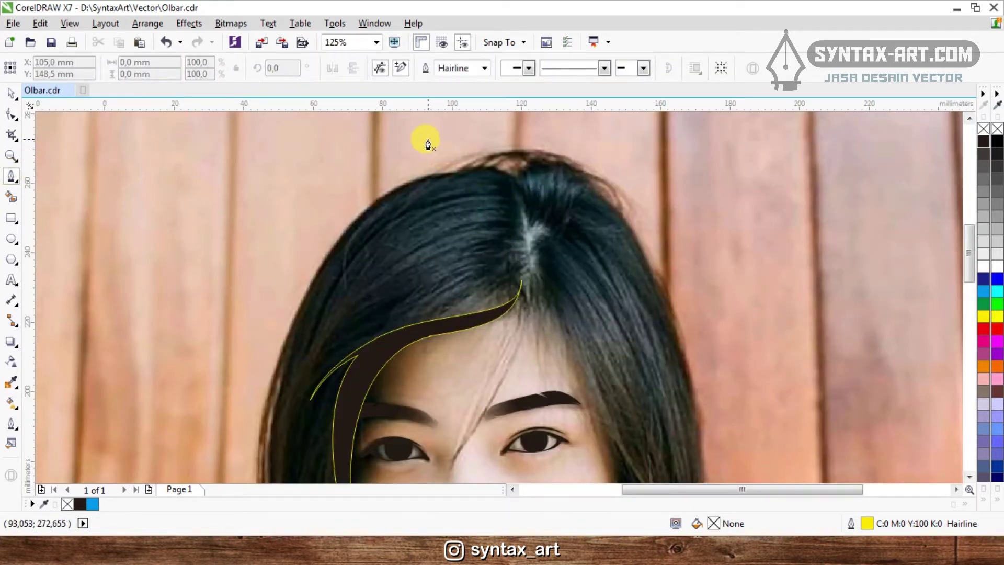
scroll(428, 144, "down", 1)
scroll(497, 242, "up", 1)
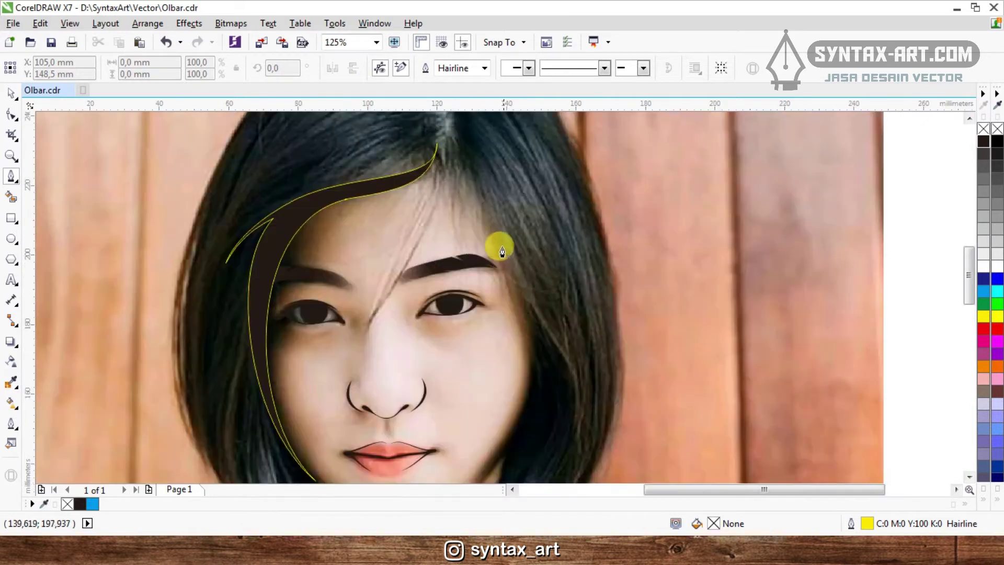
left_click(469, 145)
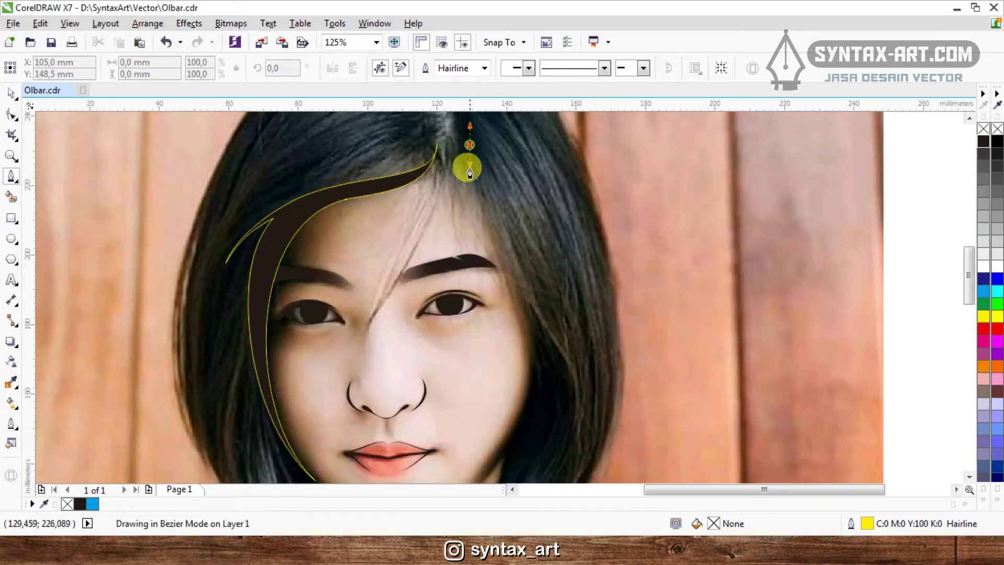
left_click(478, 266)
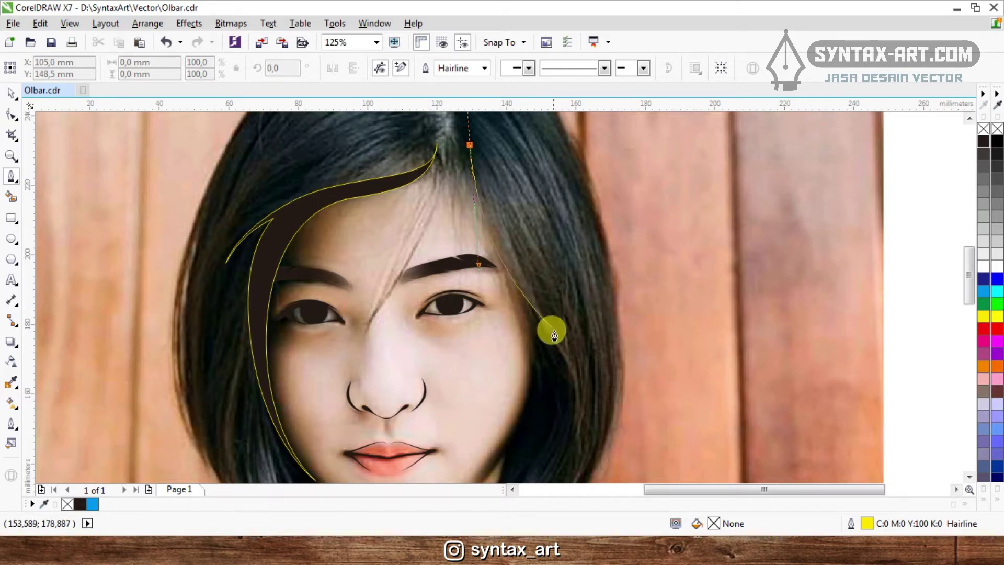
scroll(499, 202, "down", 1)
scroll(536, 284, "up", 1)
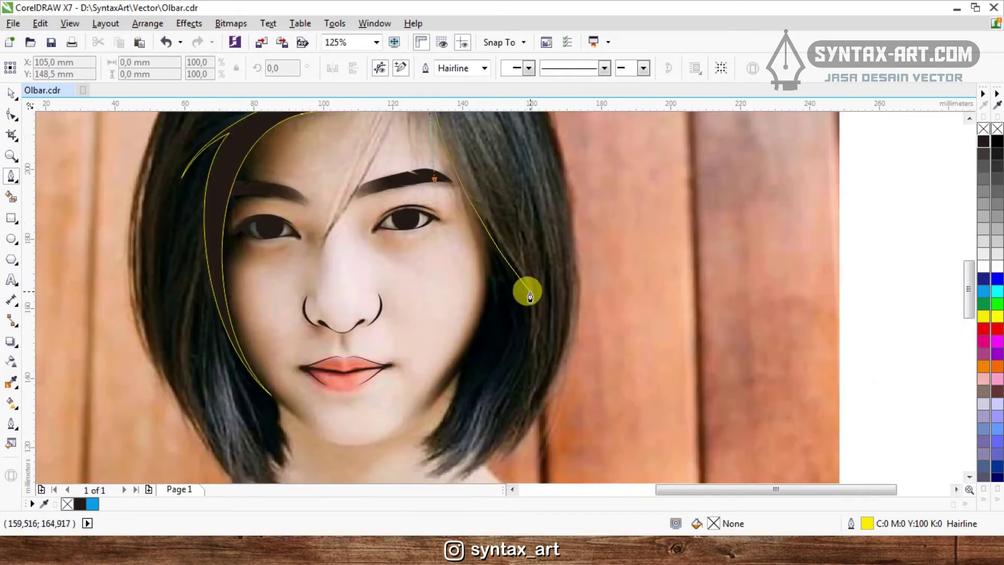
left_click_drag(532, 295, 548, 363)
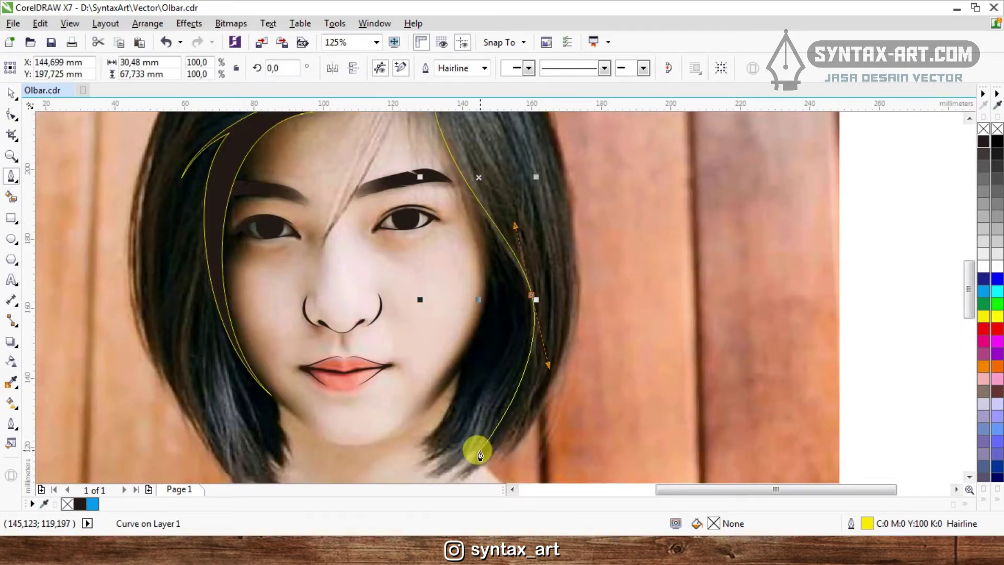
left_click(479, 450)
scroll(501, 416, "down", 1)
scroll(514, 396, "up", 1)
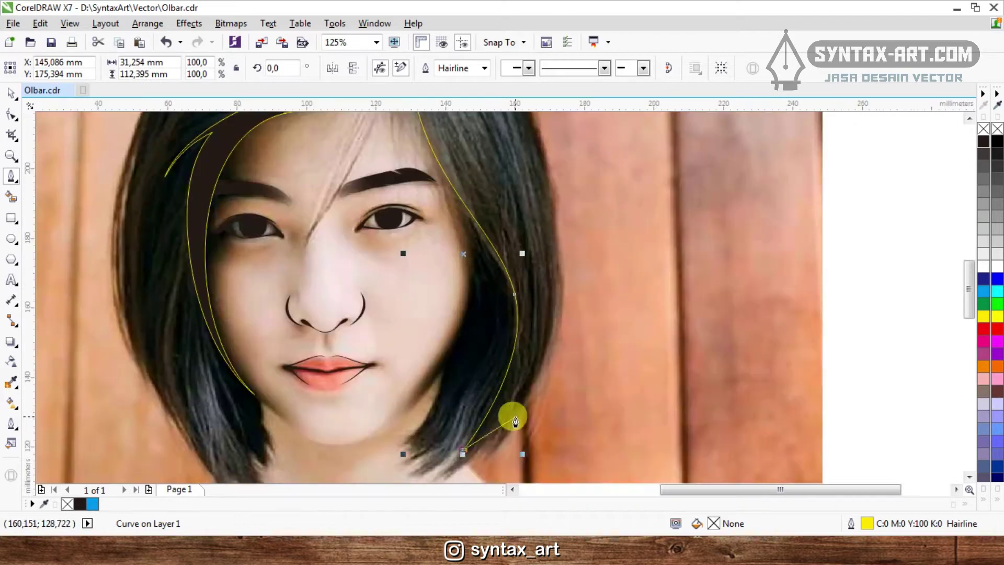
scroll(508, 375, "up", 1)
scroll(505, 314, "down", 2)
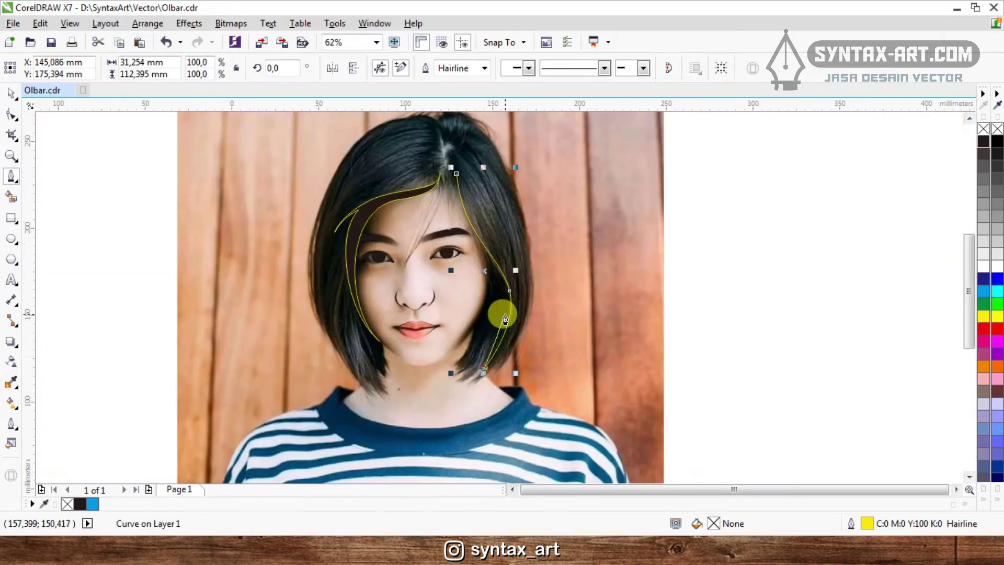
scroll(488, 352, "up", 3)
scroll(512, 324, "down", 1)
left_click_drag(511, 324, 528, 269)
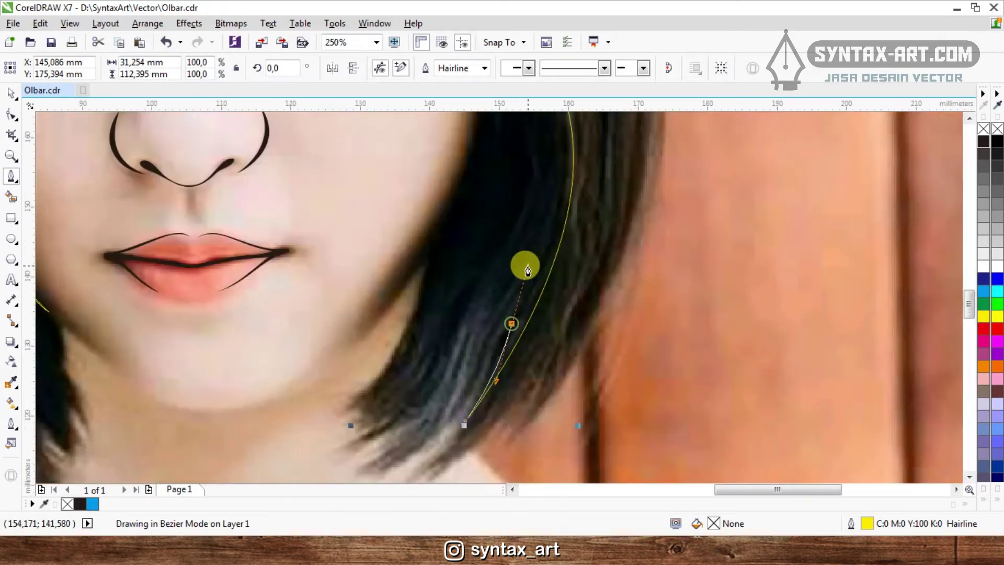
left_click(508, 333)
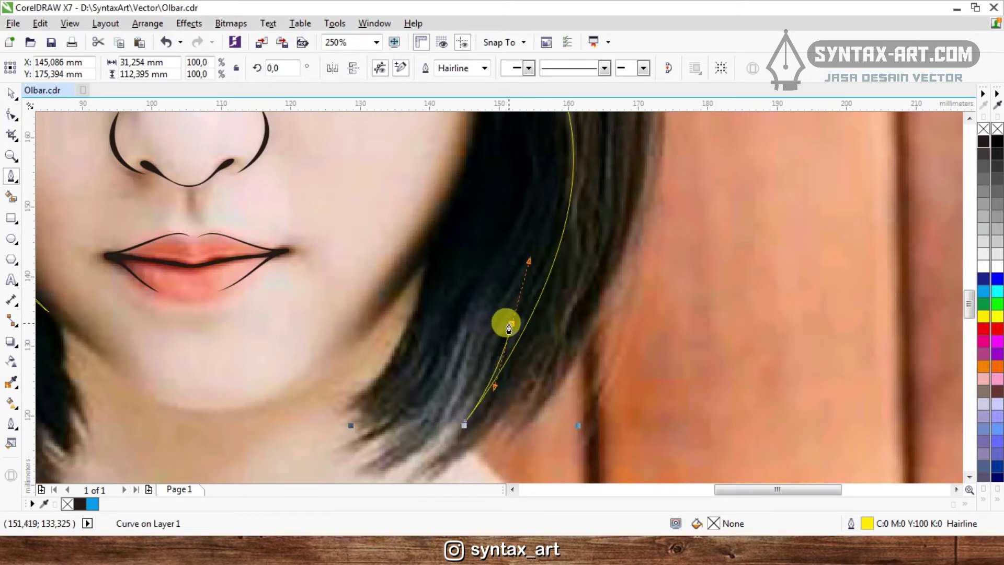
scroll(523, 284, "down", 1)
key("ctrl+z")
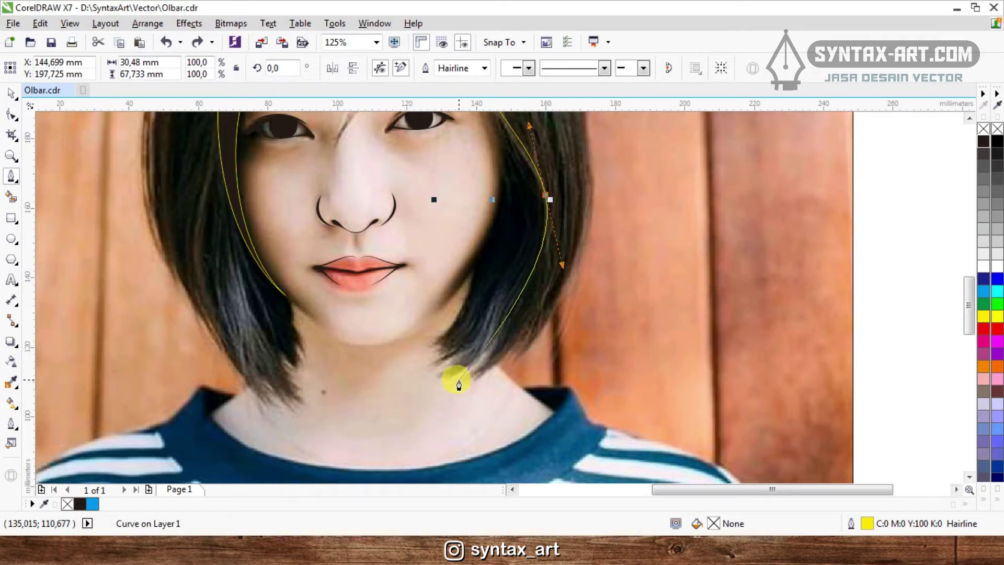
- Extend the outer curve to a pointed hair tip over the neck, about 123 mm high overall, and draw the tip's inner edge back into the hair
left_click_drag(451, 386, 385, 419)
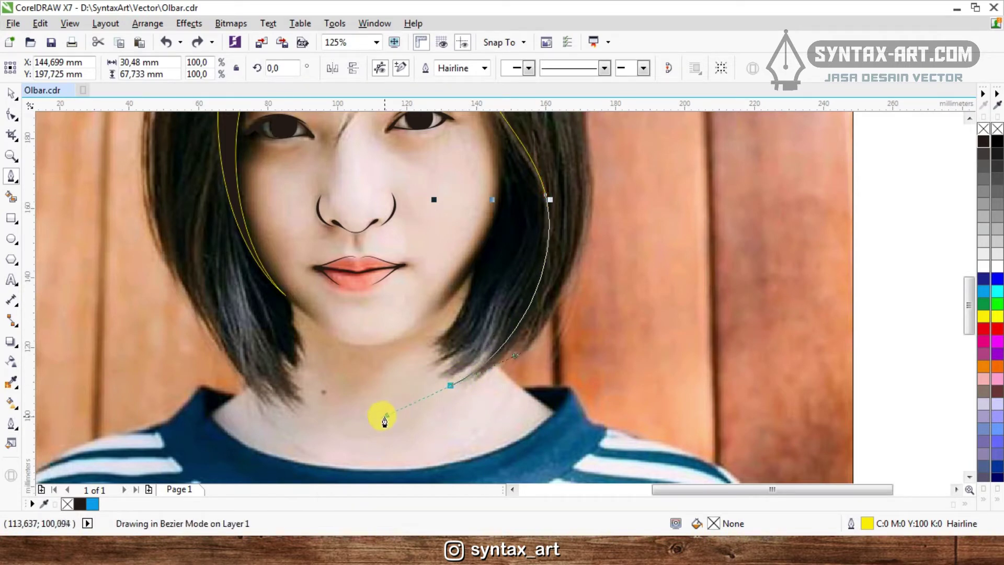
scroll(508, 272, "down", 1)
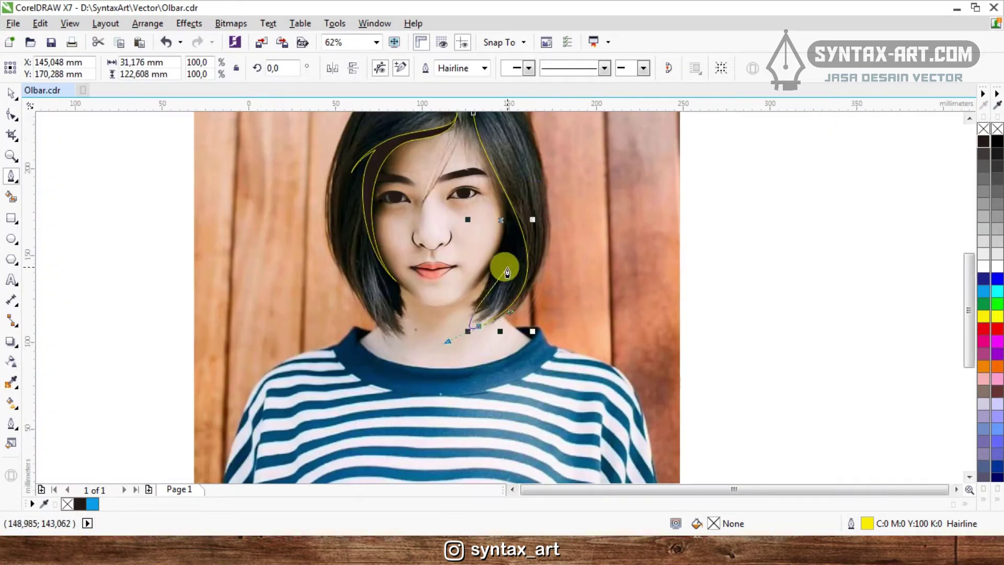
scroll(508, 272, "up", 1)
scroll(479, 272, "down", 1)
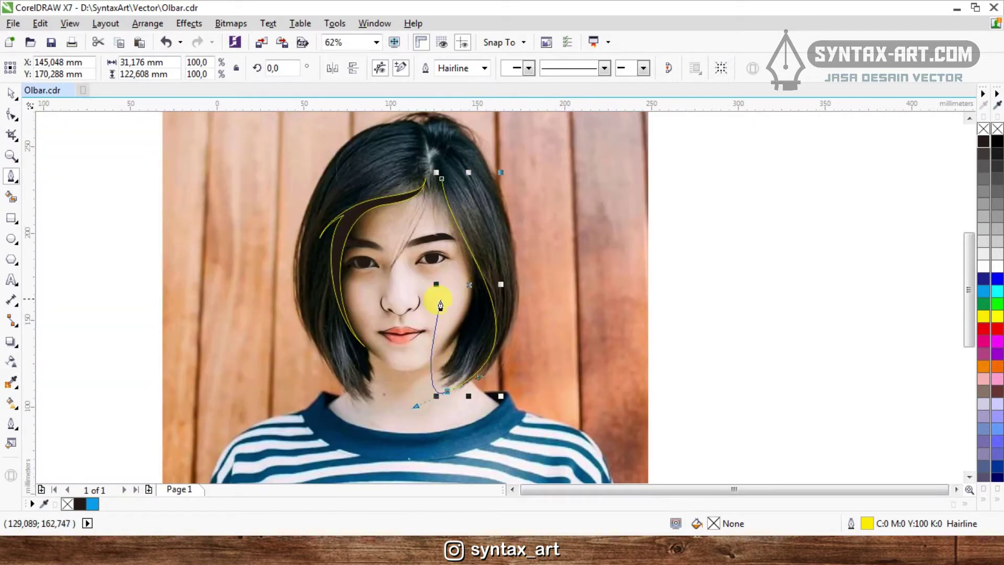
scroll(470, 421, "up", 1)
left_click(422, 359, "alt")
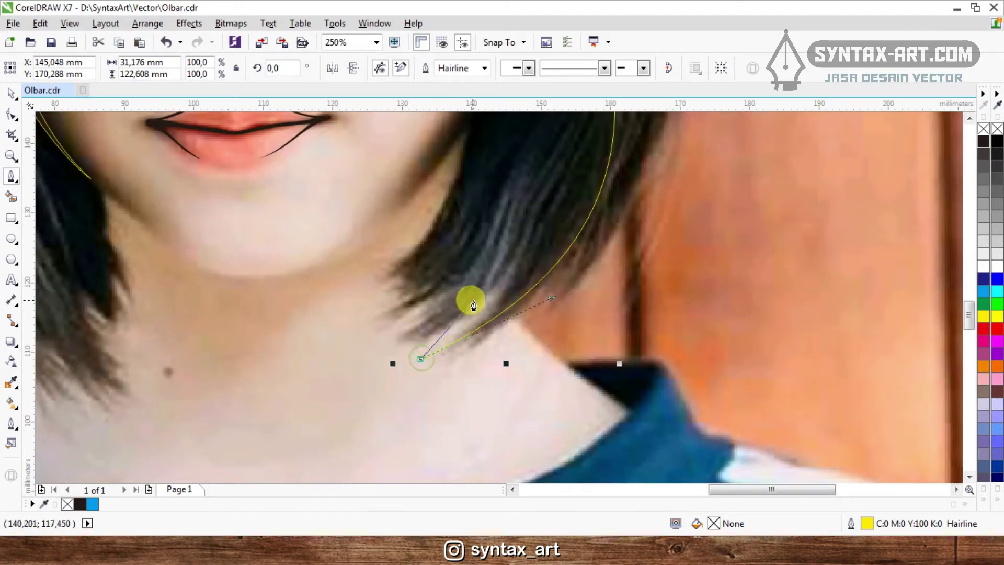
left_click_drag(500, 282, 546, 237)
left_click(503, 293)
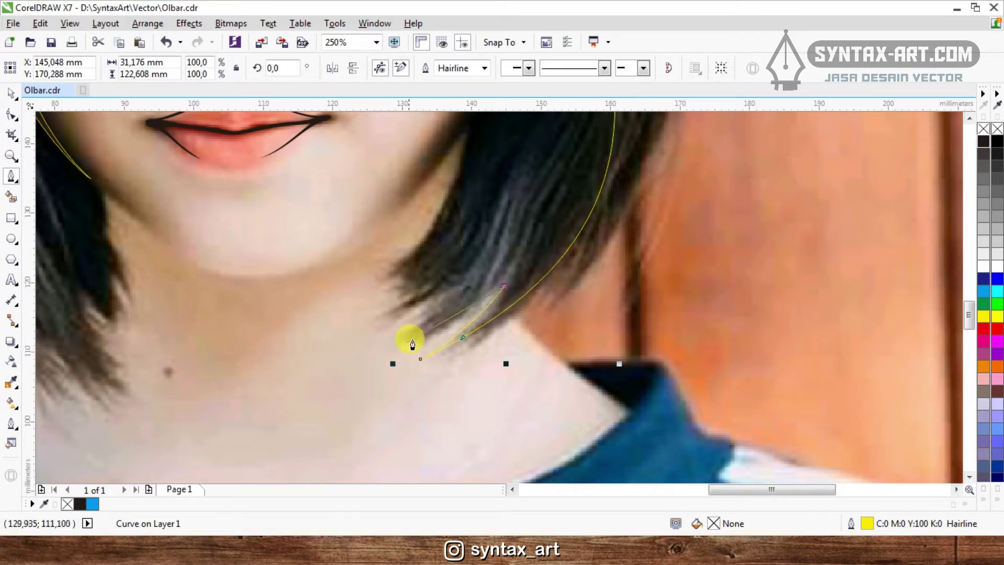
- Draw the second pointed lock just inside the first tip and curve its inner edge back up into the hair
scroll(408, 343, "up", 2)
left_click_drag(386, 361, 255, 420)
scroll(255, 420, "down", 2)
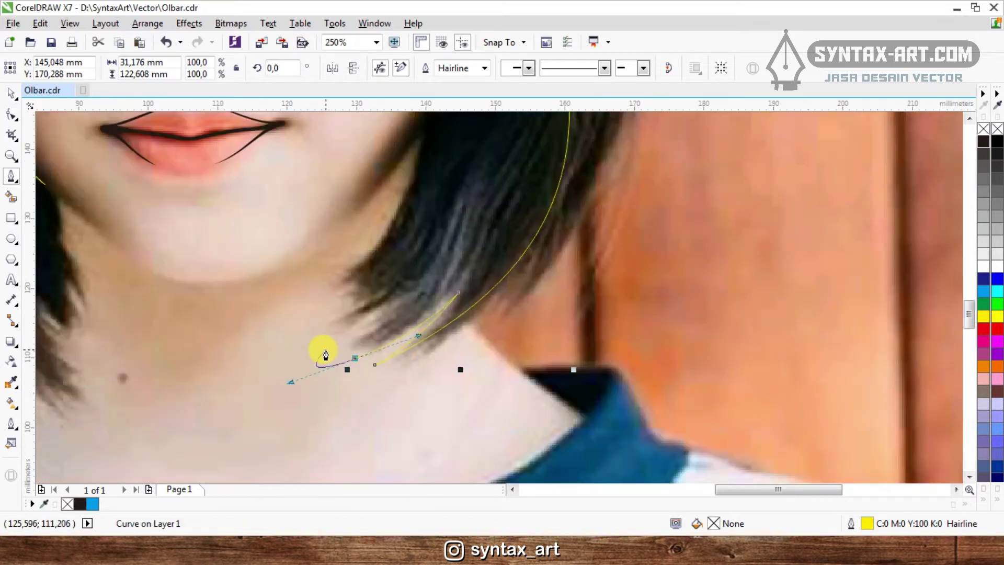
scroll(356, 315, "up", 4)
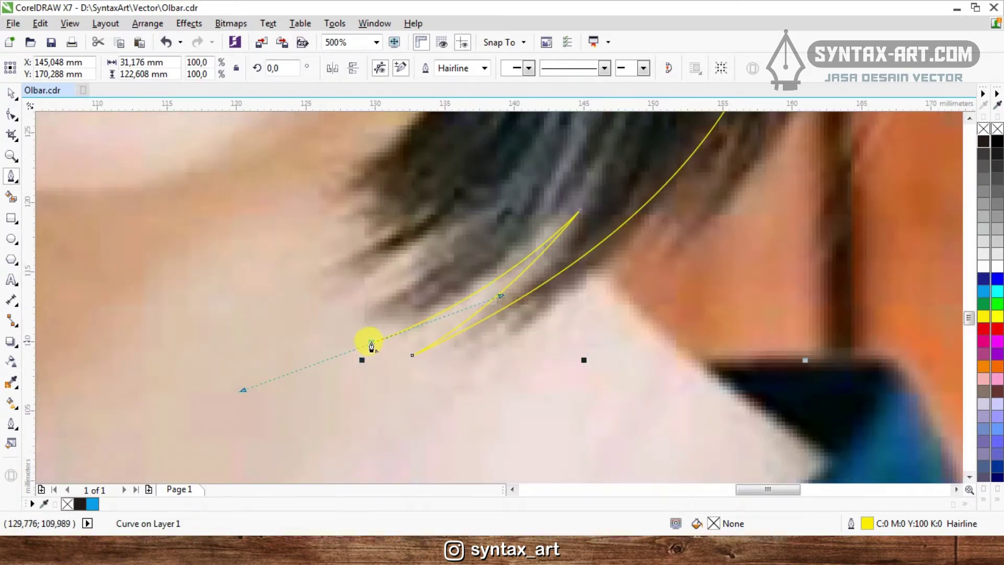
scroll(371, 345, "down", 2)
scroll(444, 287, "up", 2)
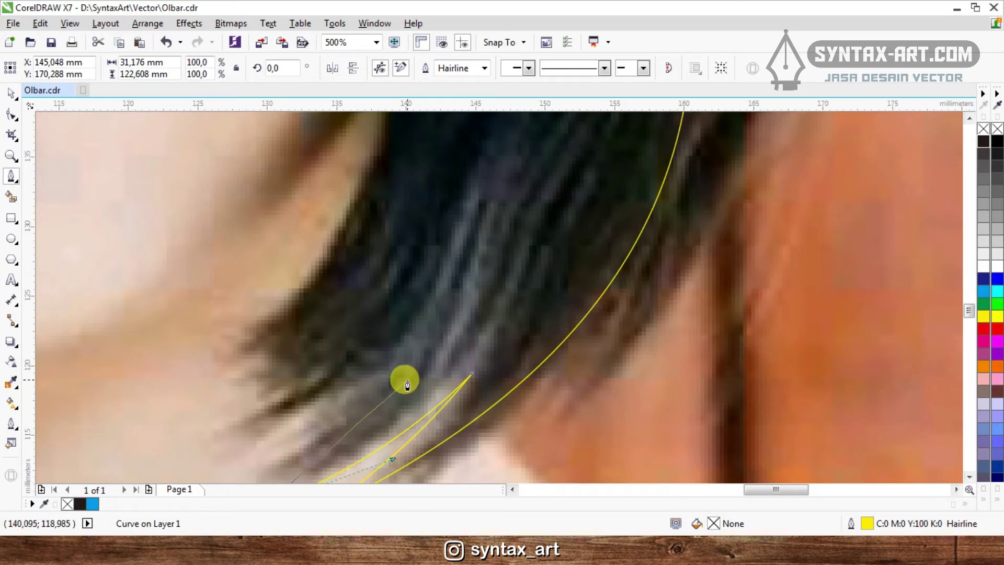
left_click_drag(408, 386, 511, 257)
scroll(505, 241, "down", 2)
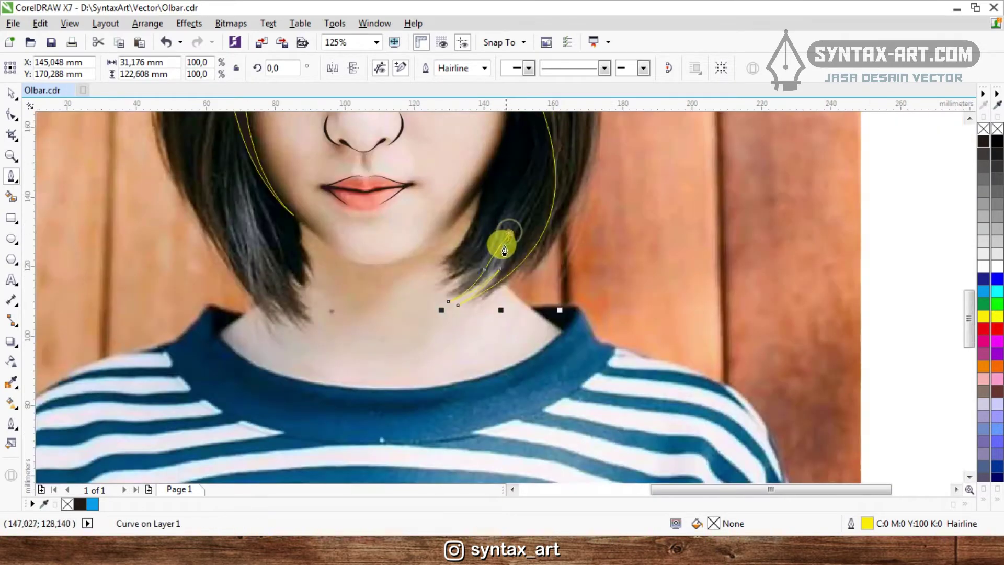
scroll(505, 250, "up", 2)
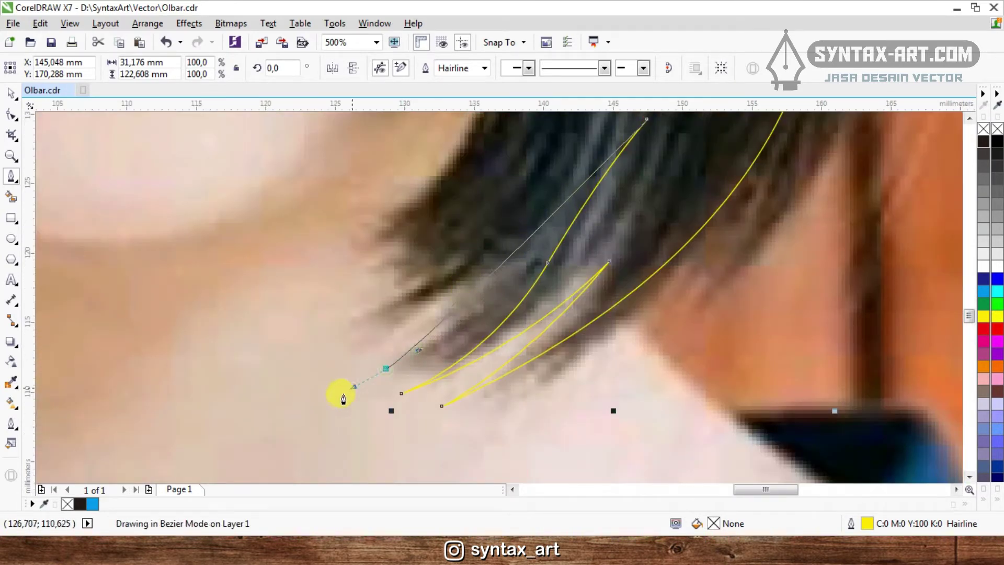
scroll(256, 451, "down", 2)
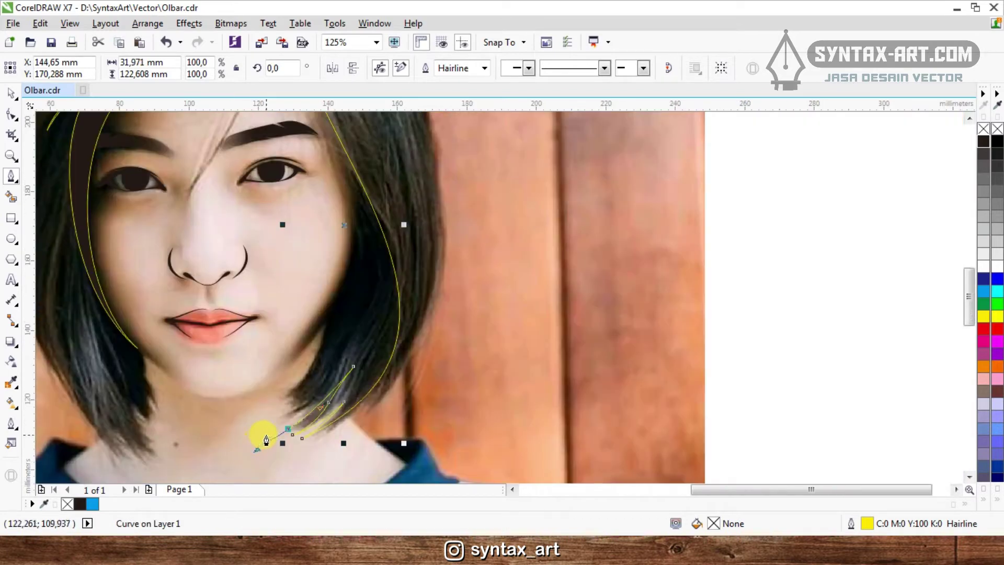
scroll(318, 414, "up", 2)
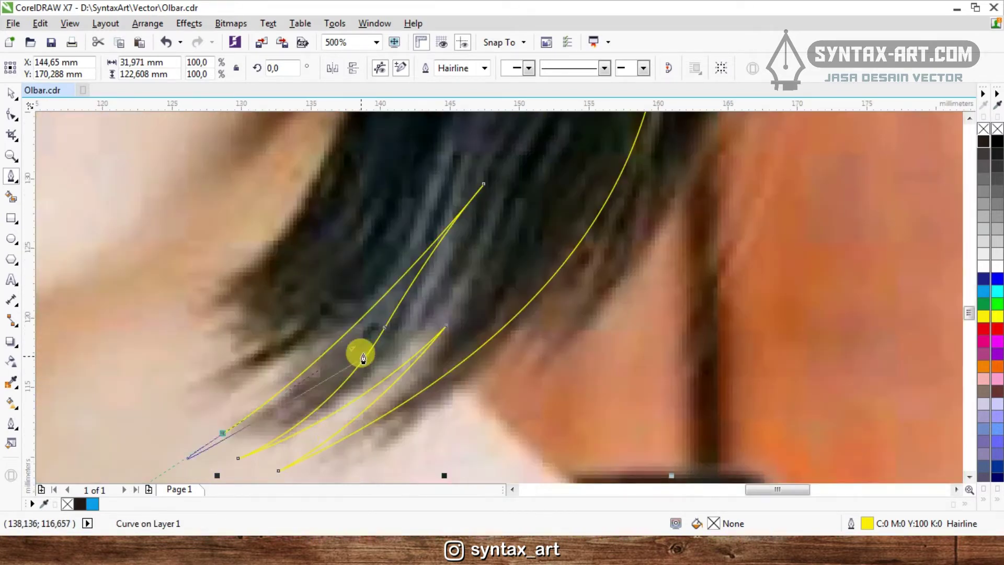
scroll(363, 357, "down", 1)
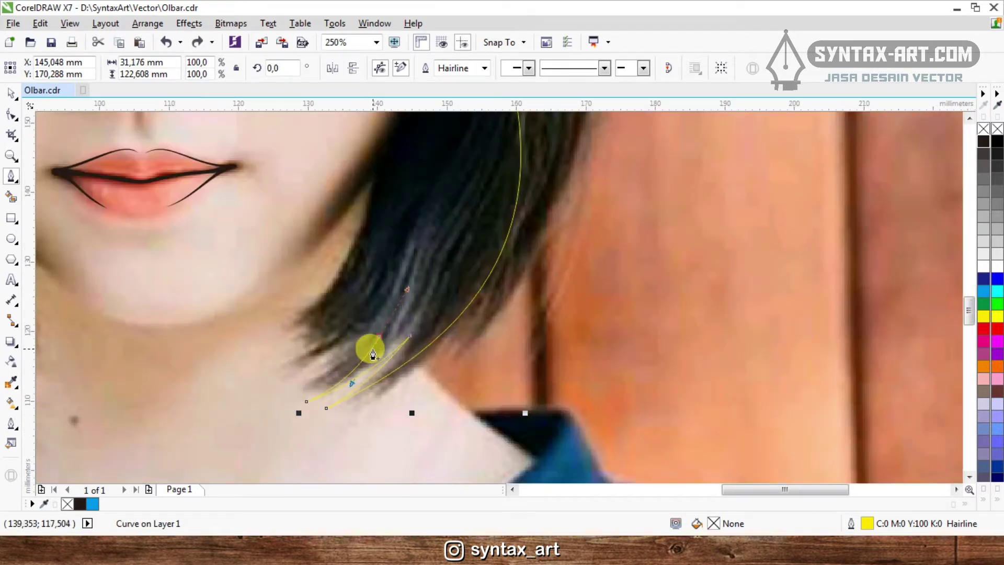
- Draw a short third pointed lock beside the second and carry its inner edge higher into the hair
scroll(378, 343, "down", 2)
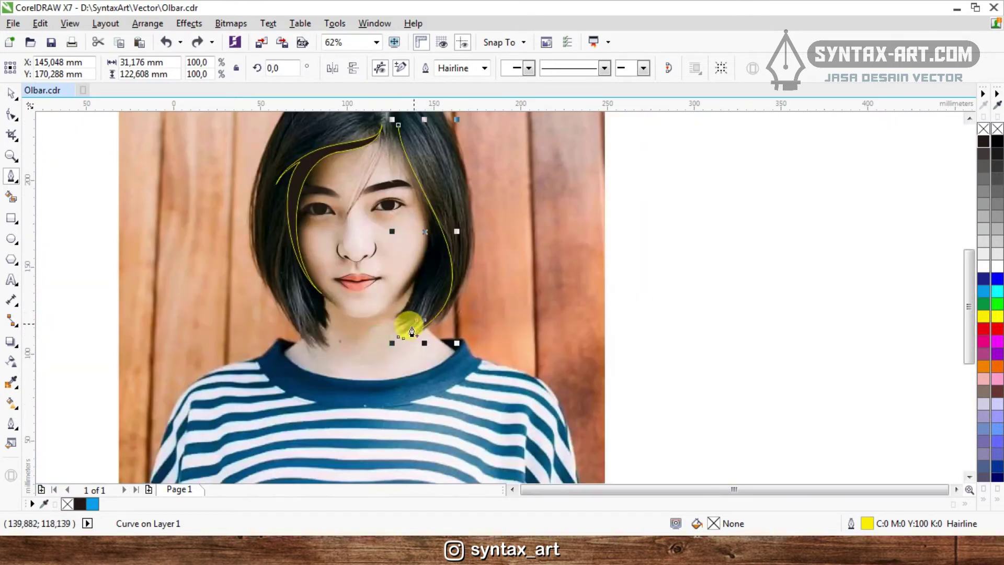
scroll(408, 325, "up", 3)
left_click_drag(461, 346, 377, 398)
left_click(460, 346, "alt")
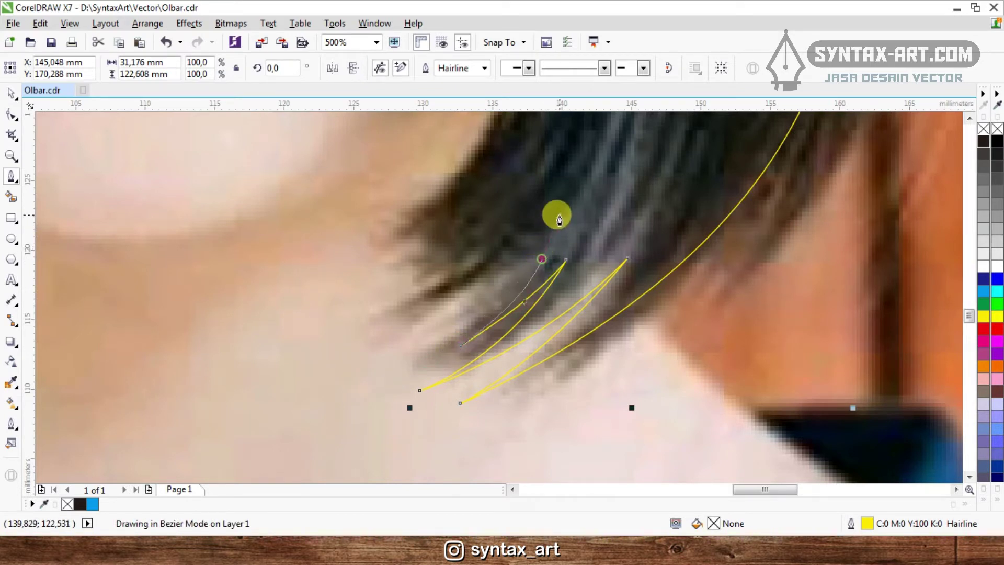
left_click_drag(588, 188, 457, 318)
- Draw a longer fourth lock with its tip over the neck, making the curve about 34 mm wide, and return its inner edge into the hair
left_click_drag(381, 341, 234, 395)
scroll(282, 354, "down", 2)
scroll(323, 332, "up", 2)
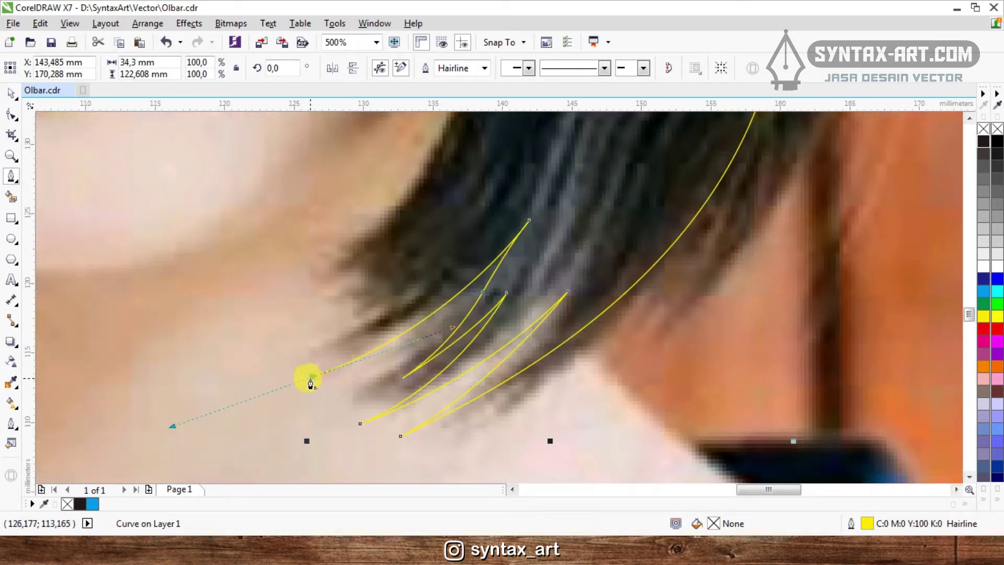
left_click(311, 377, "alt")
left_click_drag(413, 298, 455, 239)
left_click(482, 218)
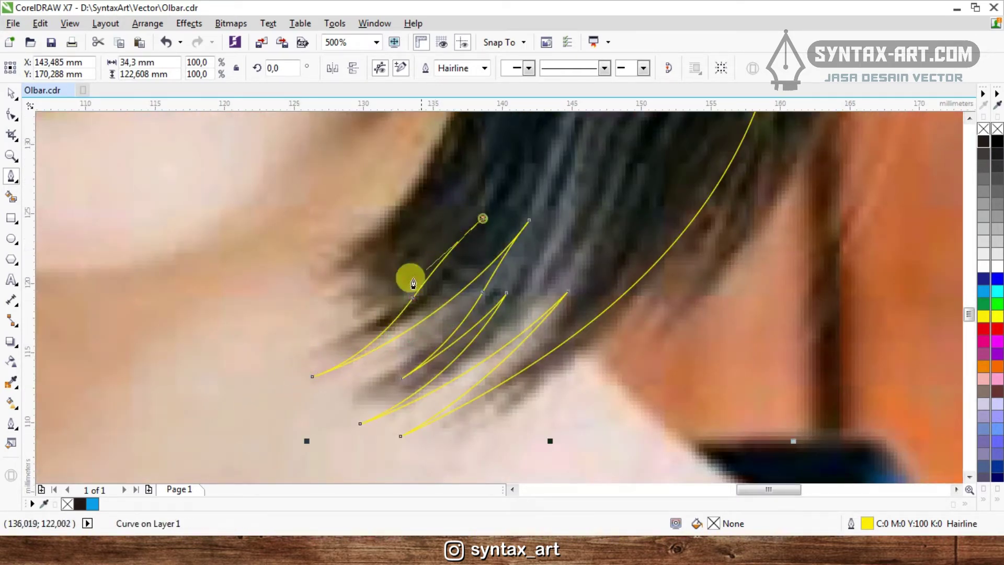
- Draw the innermost lock's tip, making the curve about 36 mm wide, and trace the hair's inner edge up to the jaw
left_click_drag(307, 353, 189, 392)
scroll(252, 361, "down", 2)
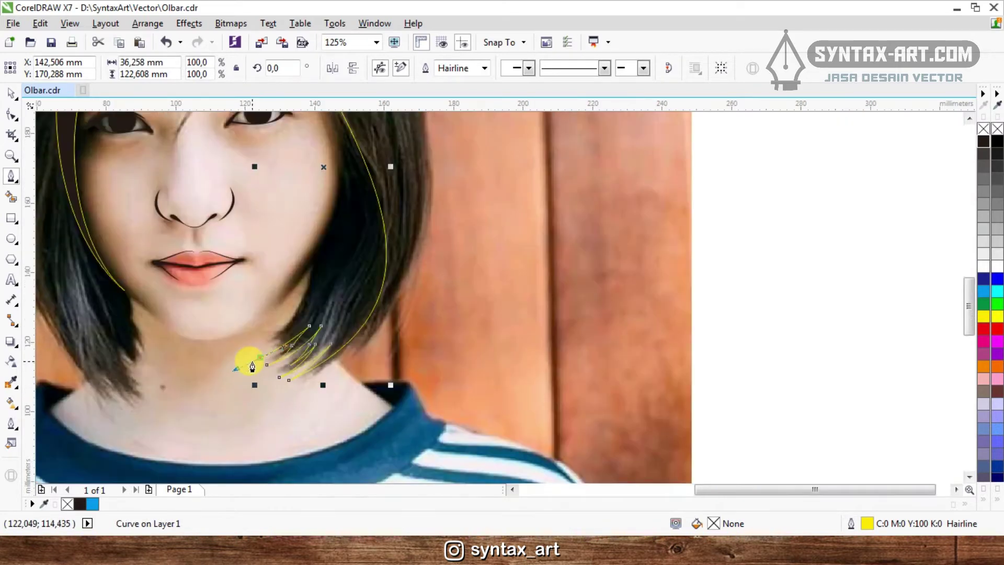
scroll(276, 336, "up", 1)
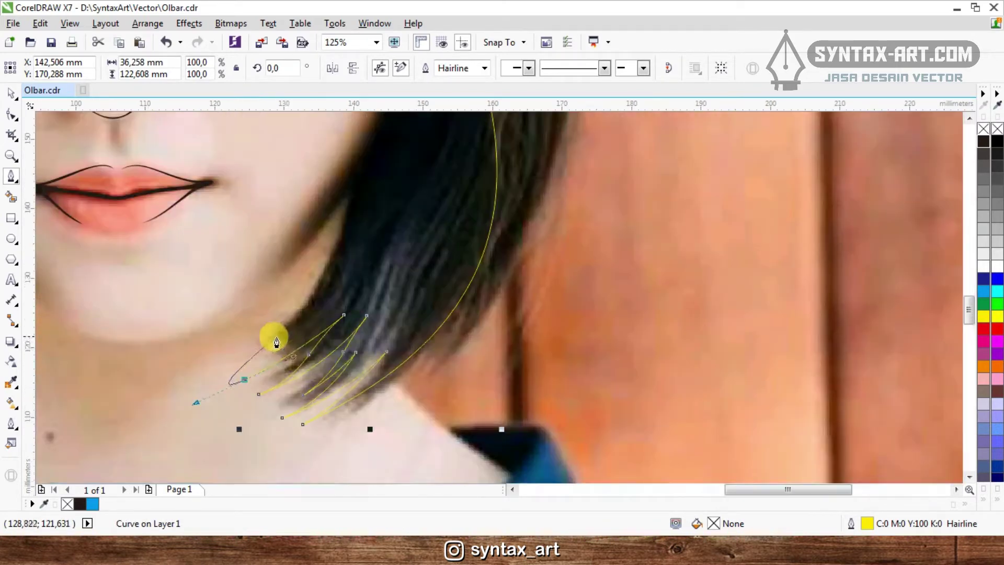
left_click(245, 380, "alt")
left_click_drag(319, 281, 352, 207)
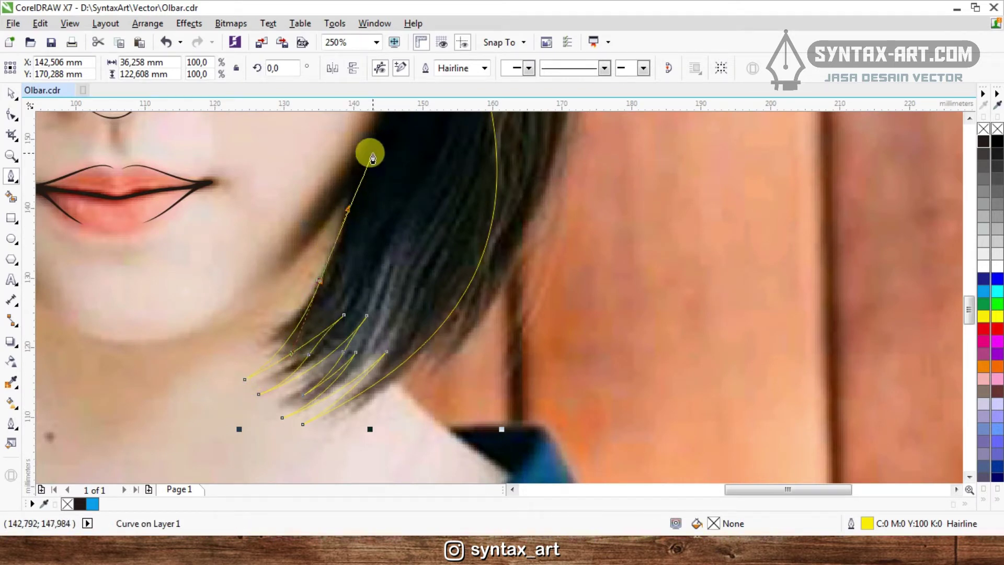
left_click(380, 150)
scroll(314, 229, "down", 2)
scroll(313, 230, "up", 2)
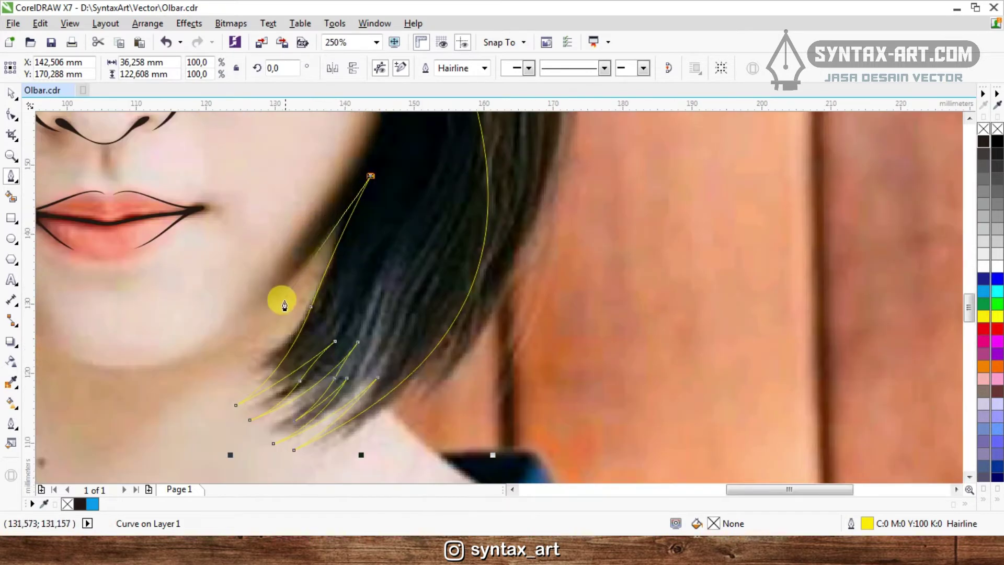
scroll(338, 258, "down", 1)
scroll(338, 263, "up", 1)
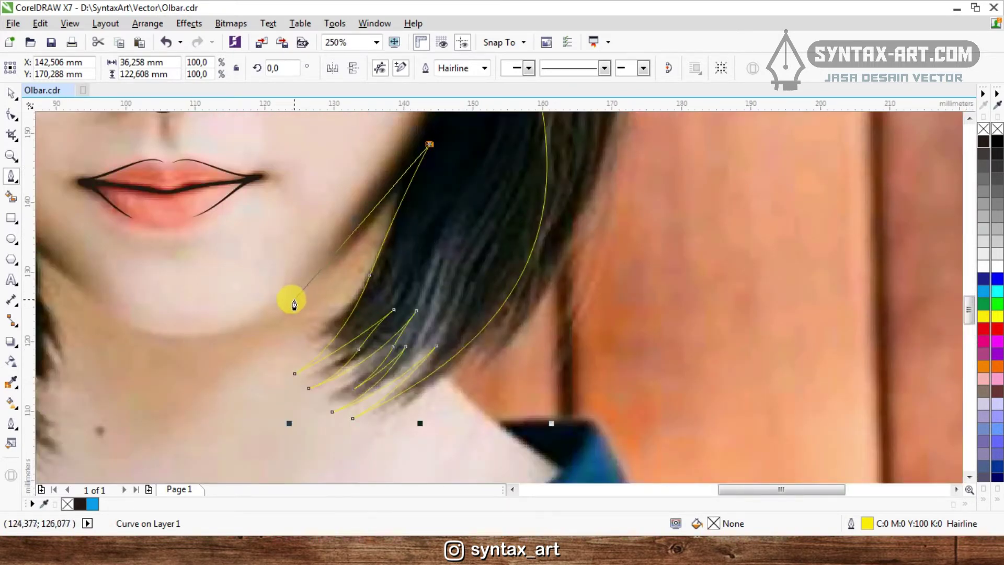
- Trace the jawline from the hair down to the chin, extending the curve to about 58 mm wide
left_click_drag(281, 298, 249, 324)
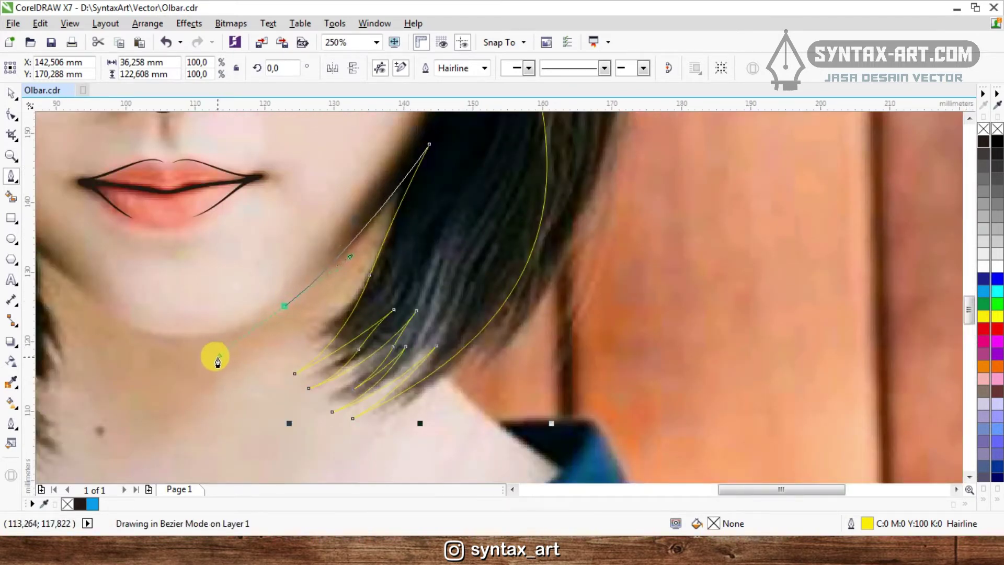
left_click_drag(218, 359, 219, 358)
left_click_drag(140, 336, 137, 329)
scroll(233, 343, "down", 2)
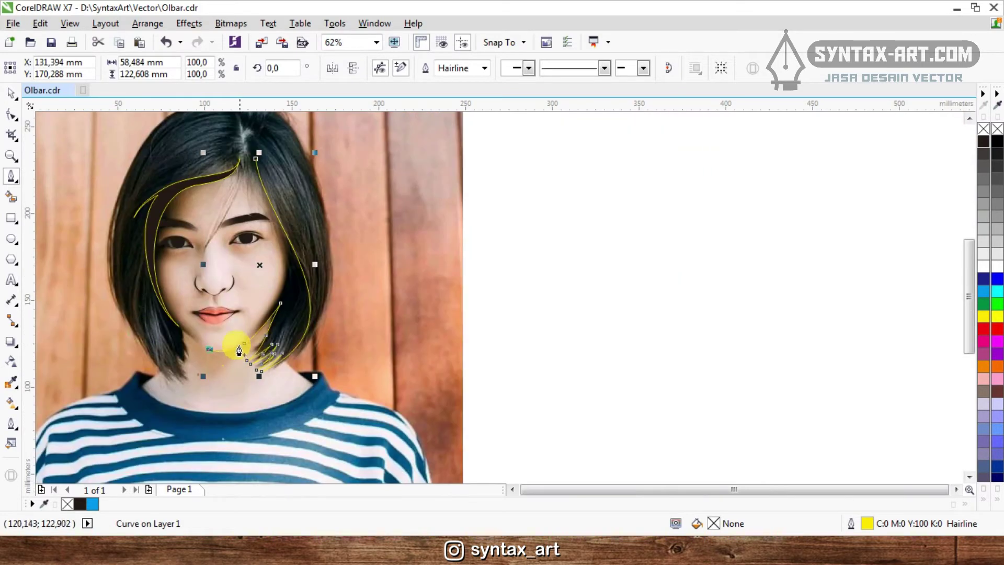
scroll(233, 343, "up", 2)
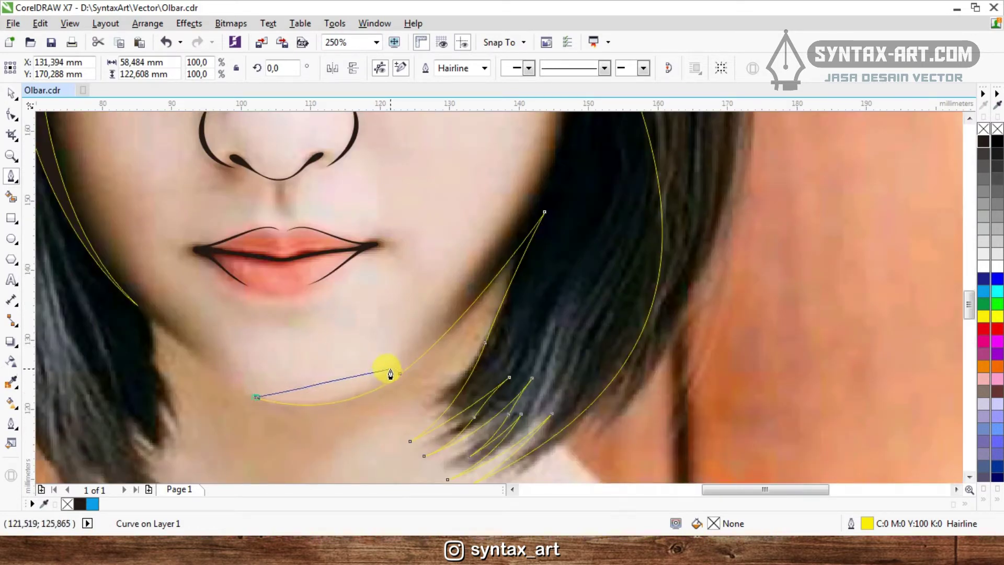
- Return the jaw outline from the chin up along the jaw and carry it on up the cheek beside the hair
left_click_drag(398, 362, 448, 320)
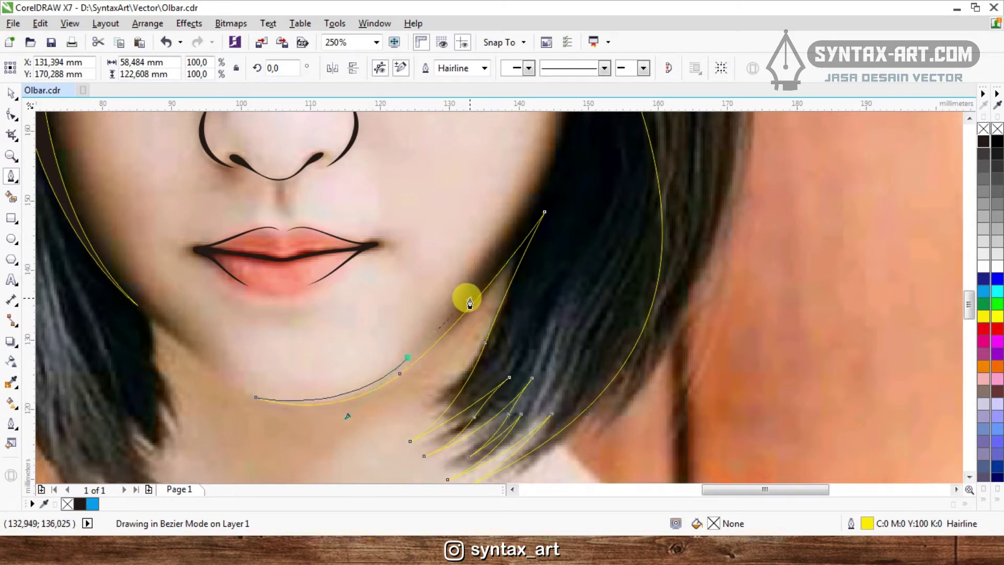
left_click_drag(471, 305, 470, 305)
scroll(414, 321, "down", 2)
scroll(385, 352, "up", 2)
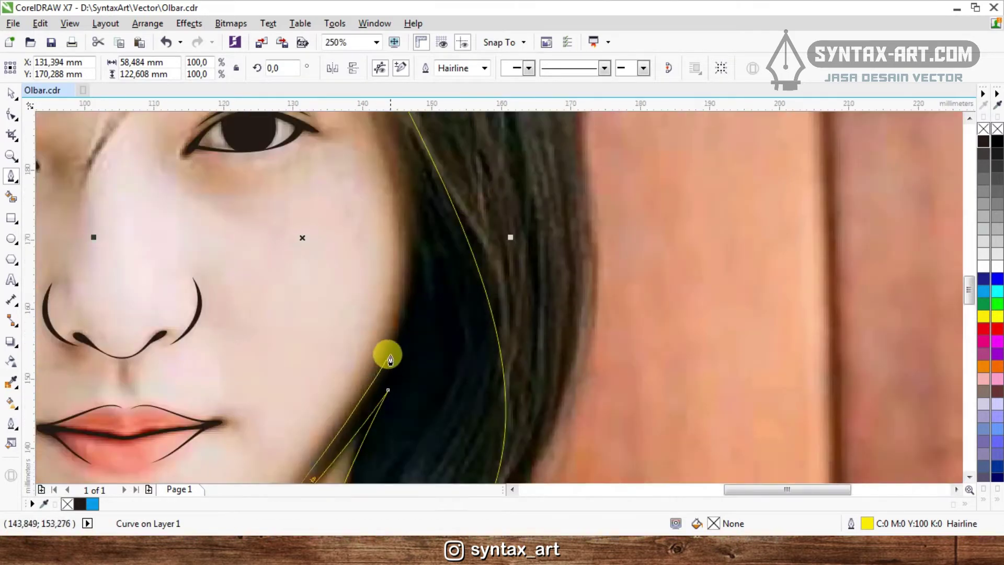
left_click_drag(407, 293, 419, 205)
scroll(422, 254, "down", 3)
scroll(437, 282, "up", 3)
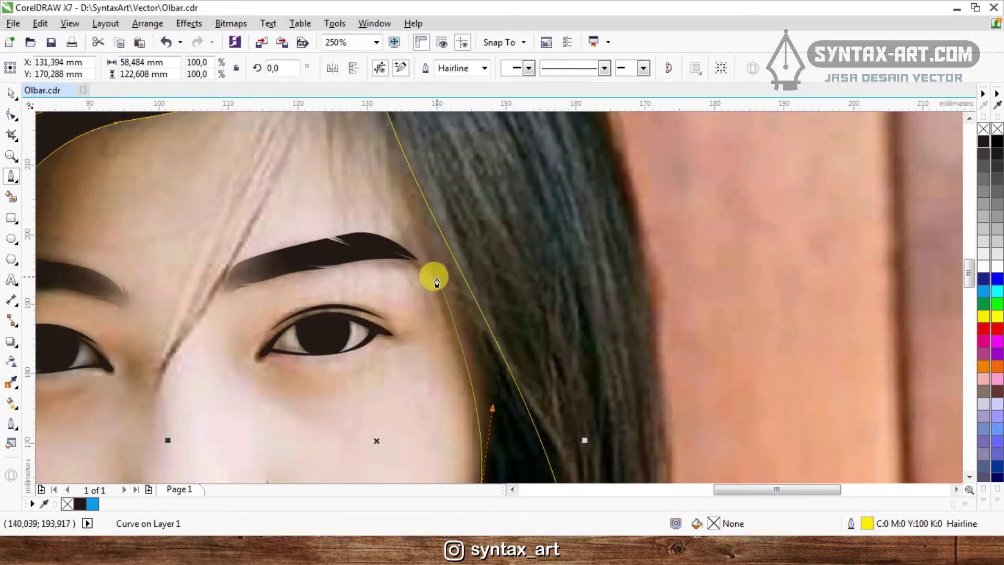
- Continue the hair's inner edge past the temple and up the forehead hairline to just beside the parting
scroll(441, 272, "down", 1)
scroll(447, 281, "down", 1)
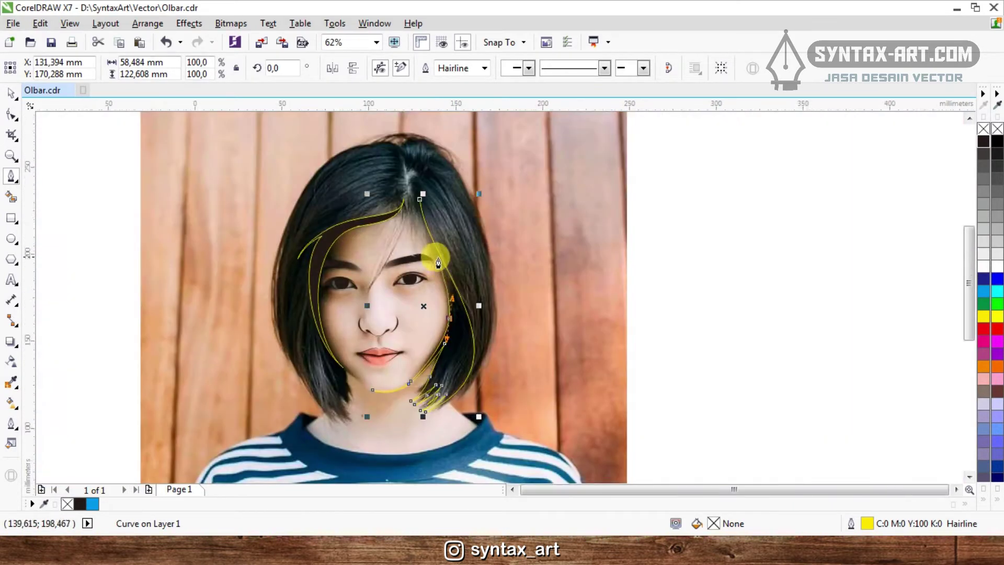
scroll(438, 256, "up", 2)
left_click_drag(421, 214, 384, 155)
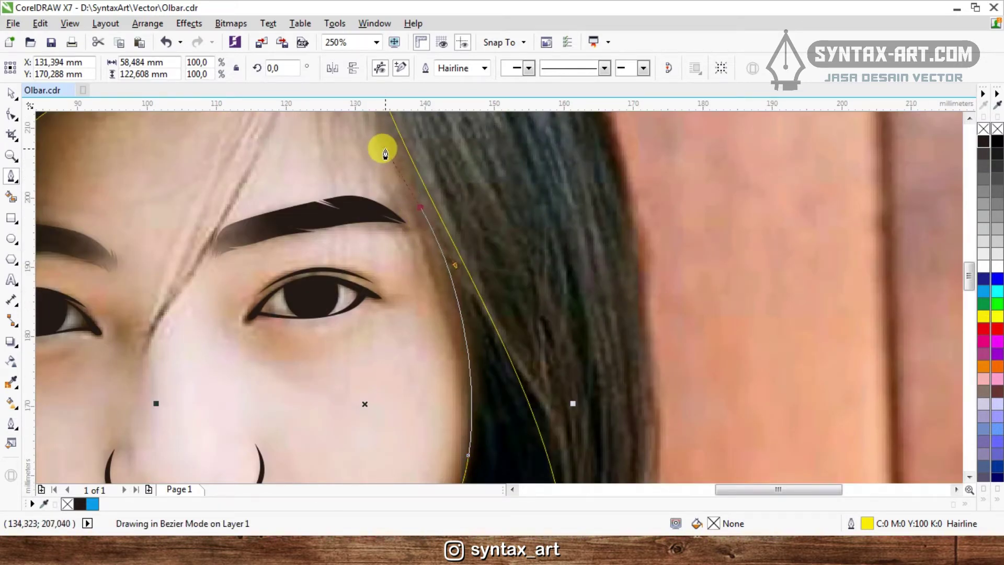
scroll(385, 155, "down", 2)
scroll(415, 224, "up", 1)
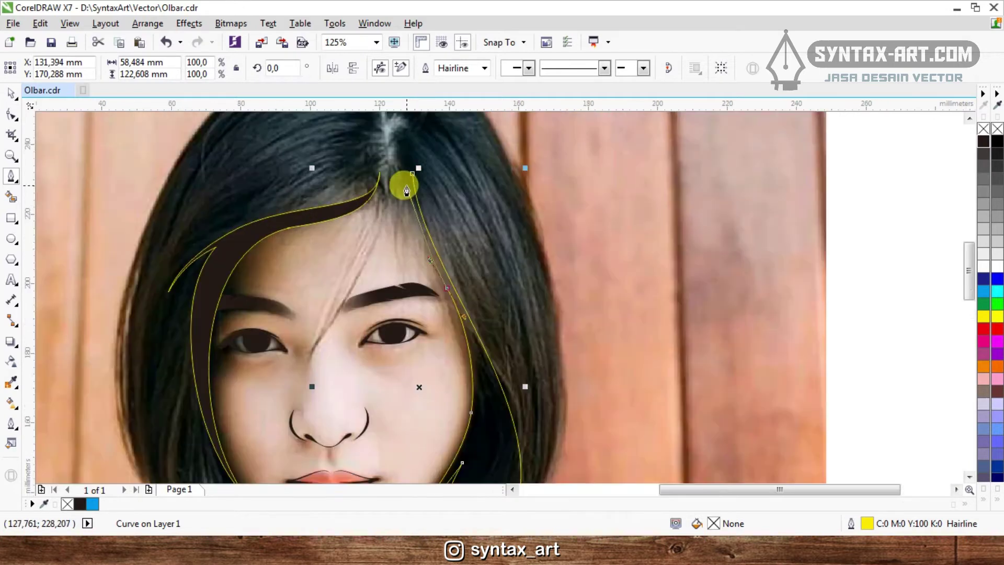
scroll(408, 210, "up", 1)
scroll(385, 168, "down", 1)
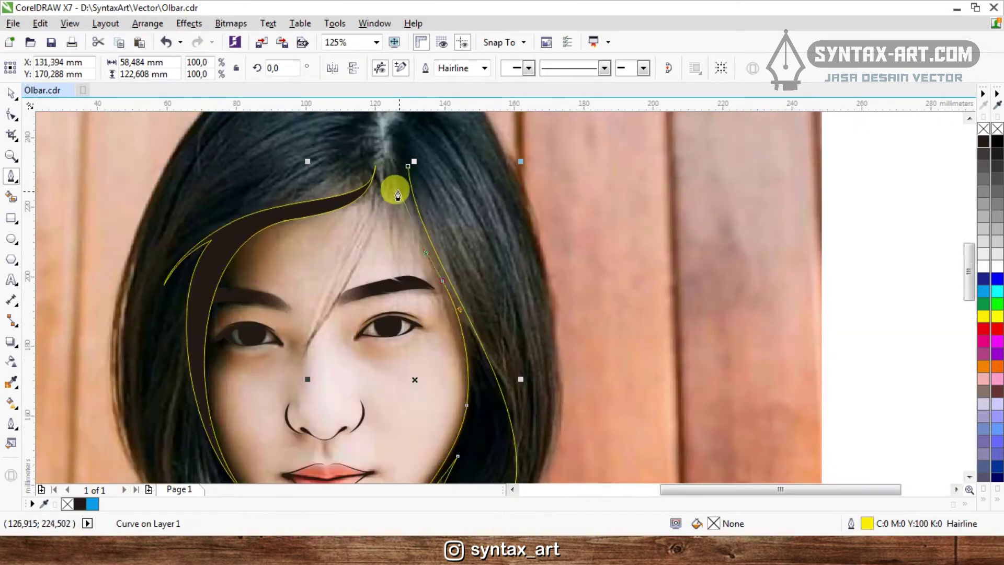
scroll(395, 186, "up", 1)
left_click(393, 121)
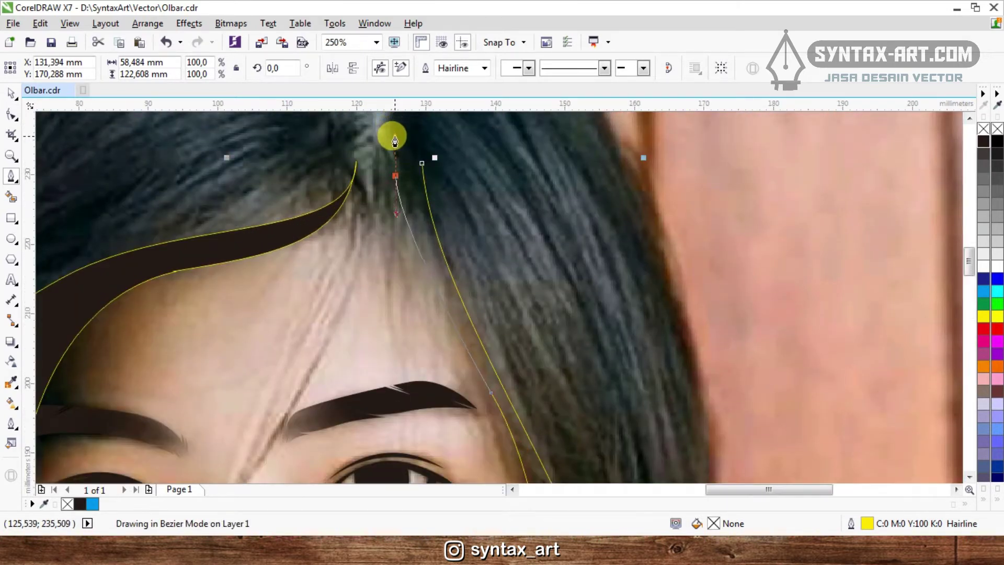
- Draw two narrow pointed strands from beside the parting down over the forehead hairline
scroll(395, 140, "down", 1)
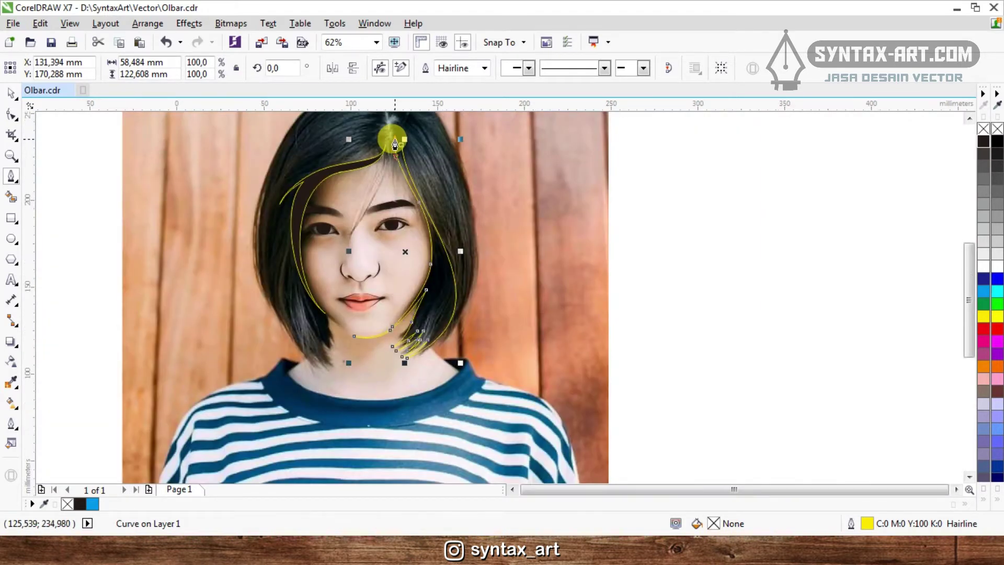
scroll(395, 143, "up", 3)
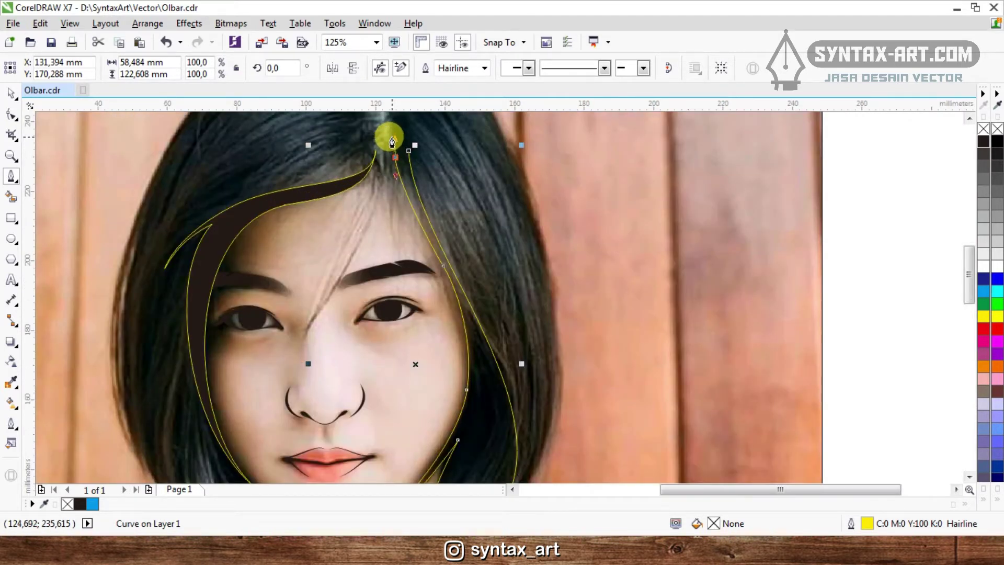
scroll(393, 140, "up", 2)
left_click_drag(396, 155, 506, 448)
left_click(457, 360)
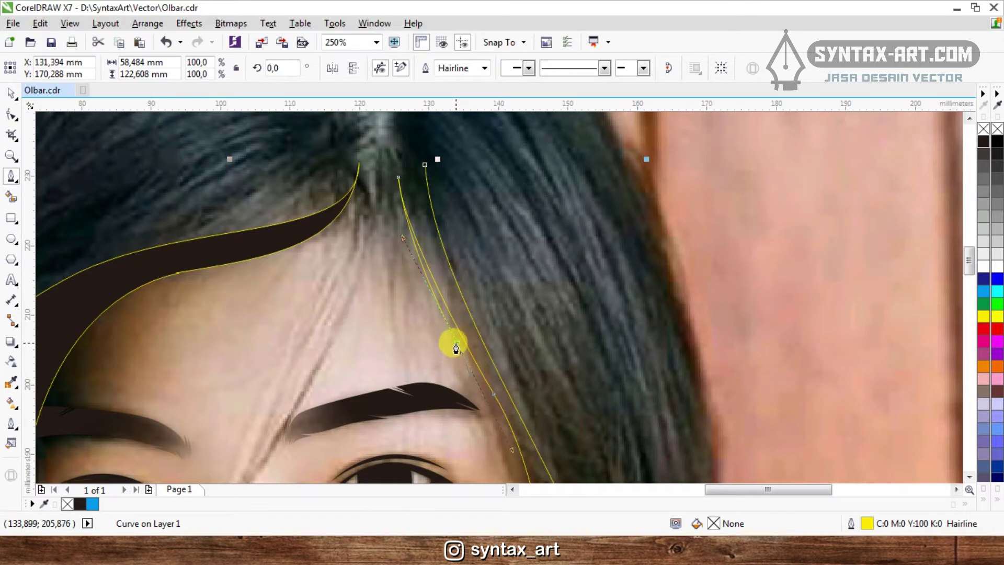
mouse_move(456, 348)
left_mouse_down()
mouse_move(413, 272)
mouse_move(388, 198)
left_mouse_up()
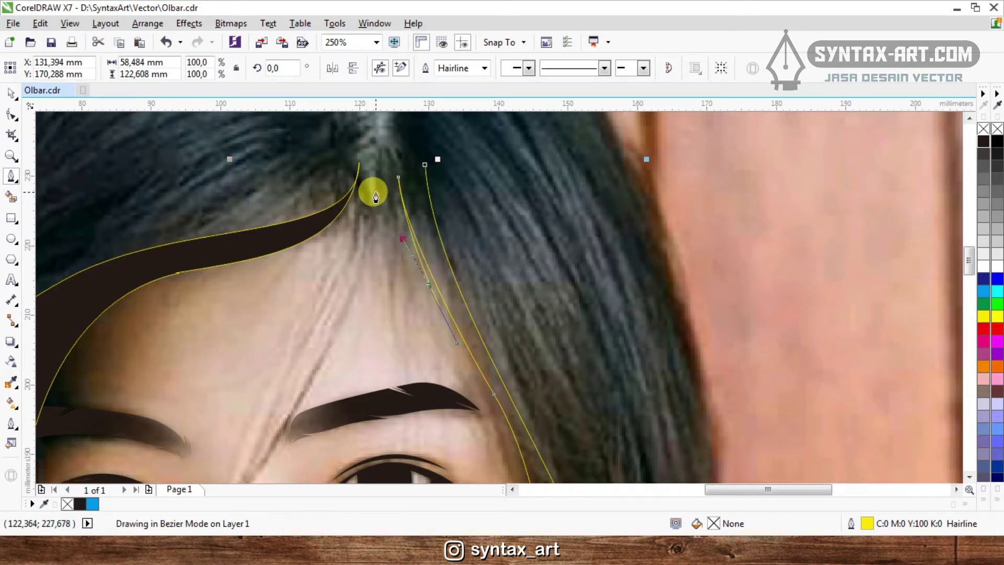
left_click(402, 239, "alt")
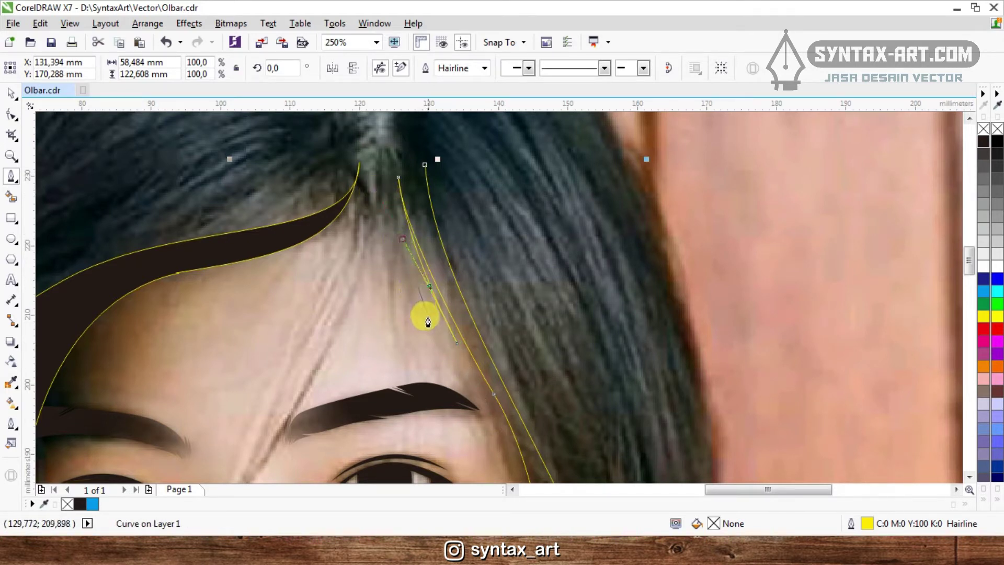
left_click(430, 321)
- Carry the strand's inner edge up to the parting, making the curve about 132 mm tall, and start small spikes there
scroll(393, 247, "up", 1)
mouse_move(404, 255)
left_mouse_down()
mouse_move(361, 180)
mouse_move(381, 184)
mouse_move(398, 207)
left_mouse_up()
scroll(376, 246, "up", 3)
left_click(394, 256)
left_click(409, 259)
left_click(391, 195)
- Zigzag more short, sharp hair spikes upward along the side of the parting
scroll(398, 207, "up", 2)
left_click(397, 188)
left_click(441, 284)
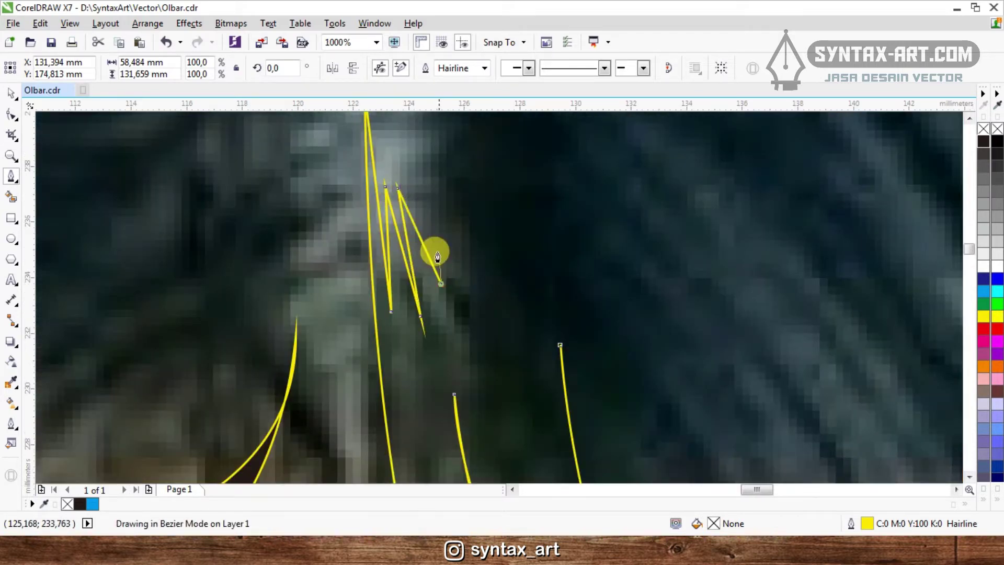
left_click(393, 143)
scroll(456, 239, "down", 1)
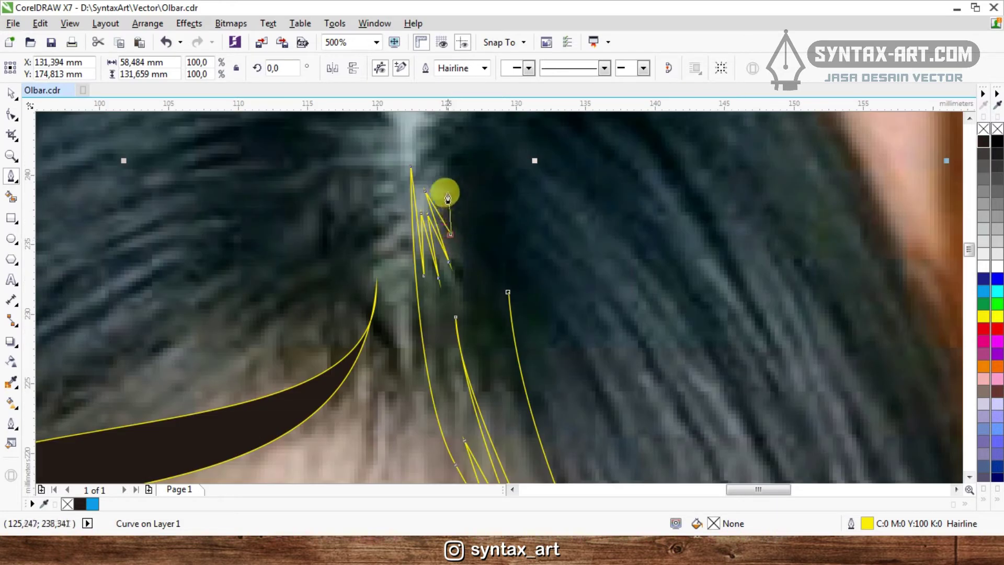
left_click(422, 165)
left_click(457, 210)
left_click(430, 162)
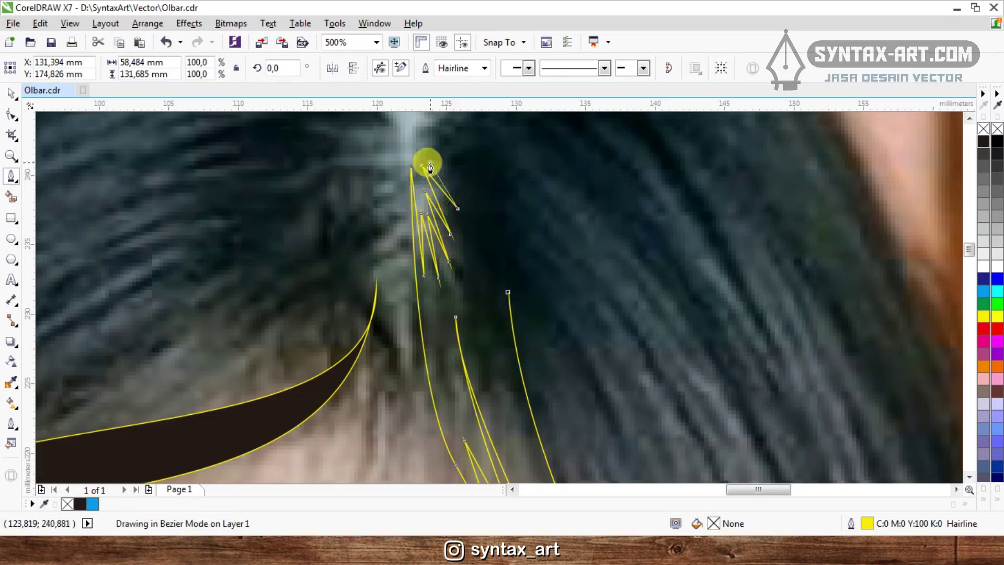
- Add further short spikes higher up the parting, extending the curve to about 135 mm tall
scroll(467, 201, "down", 2)
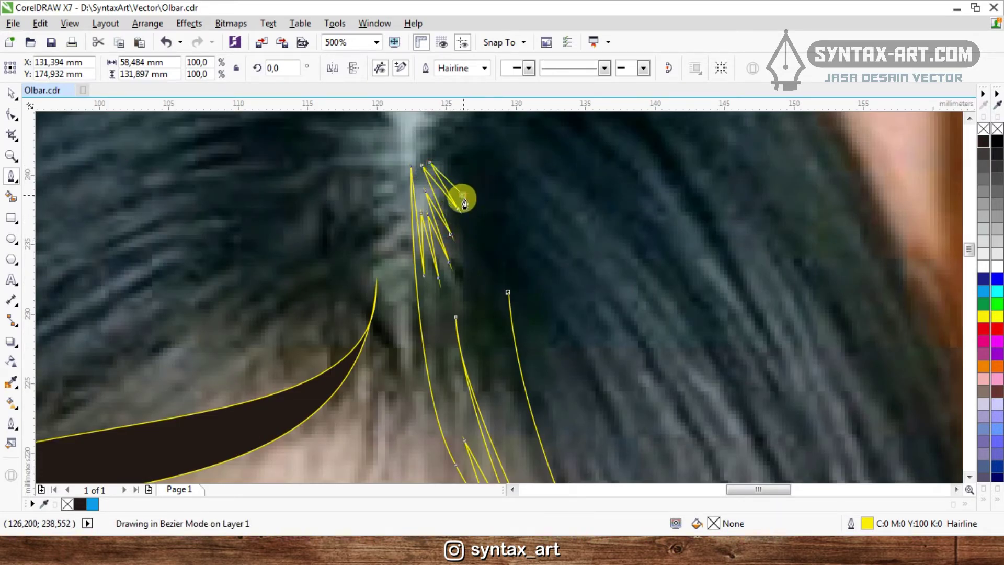
scroll(453, 188, "up", 3)
left_click(503, 229)
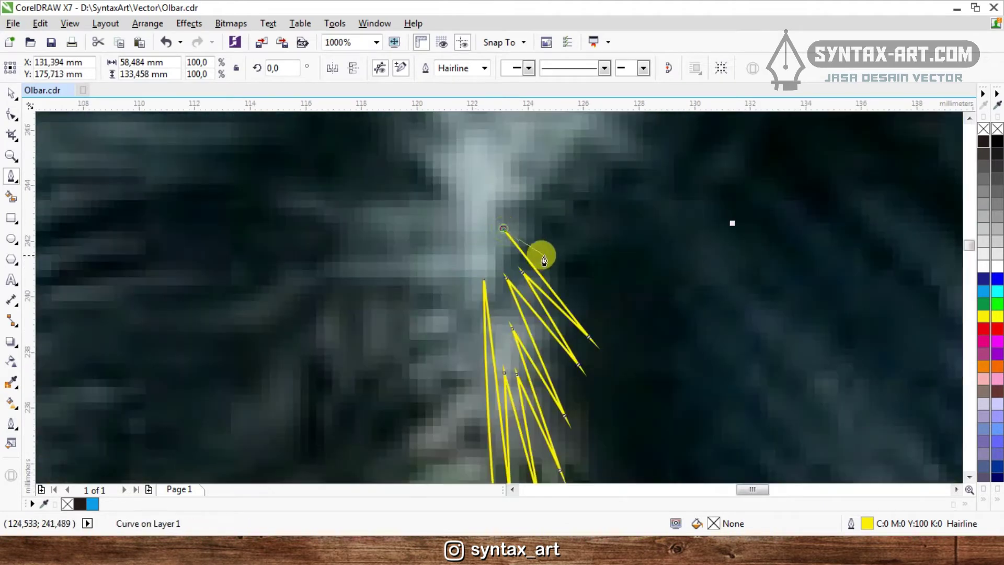
left_click(545, 261)
left_click(498, 207)
scroll(498, 208, "down", 2)
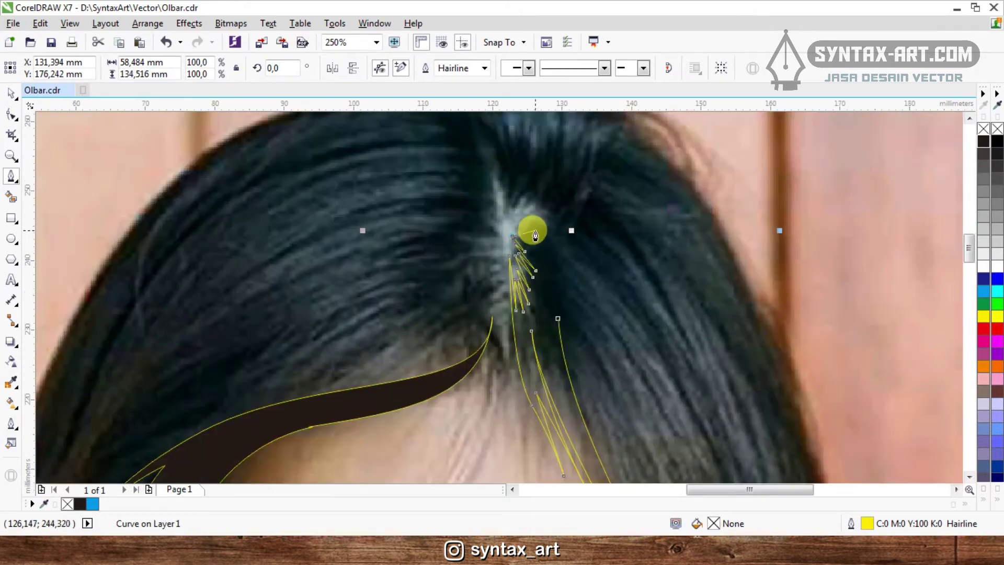
scroll(531, 227, "up", 2)
left_click(532, 258)
left_click_drag(492, 225, 480, 205)
- Finish the top spikes and draw a longer curved strand above them, making the curve about 136 mm tall
scroll(541, 232, "down", 2)
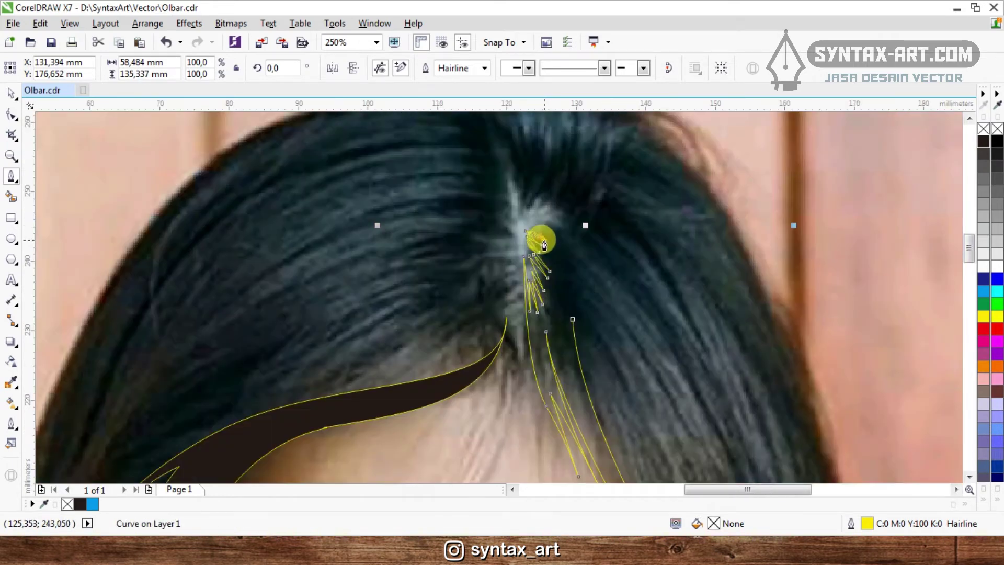
scroll(543, 231, "up", 2)
scroll(453, 234, "down", 1)
scroll(453, 233, "down", 2)
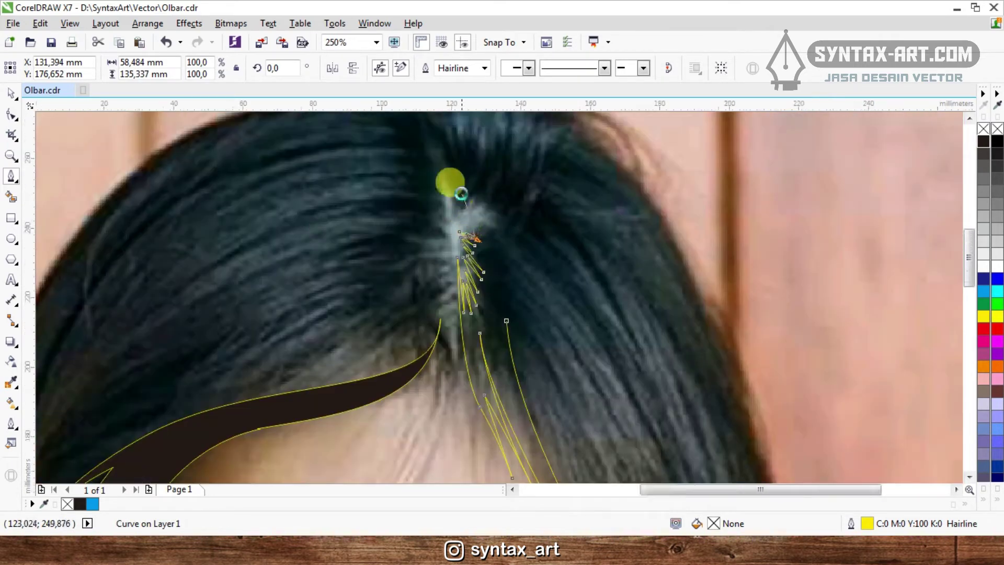
scroll(448, 181, "down", 1)
scroll(491, 211, "up", 3)
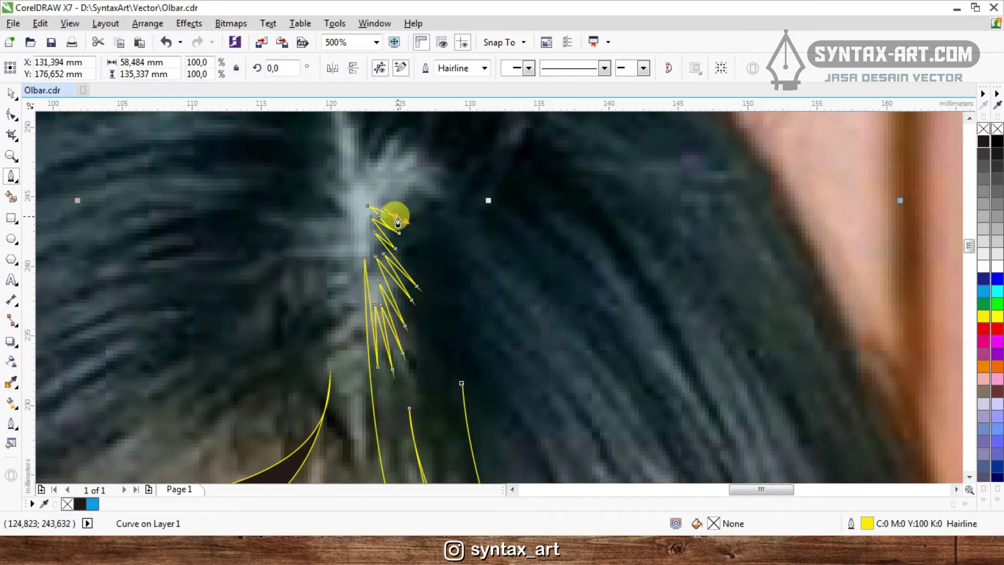
scroll(368, 197, "up", 1)
left_click(385, 199)
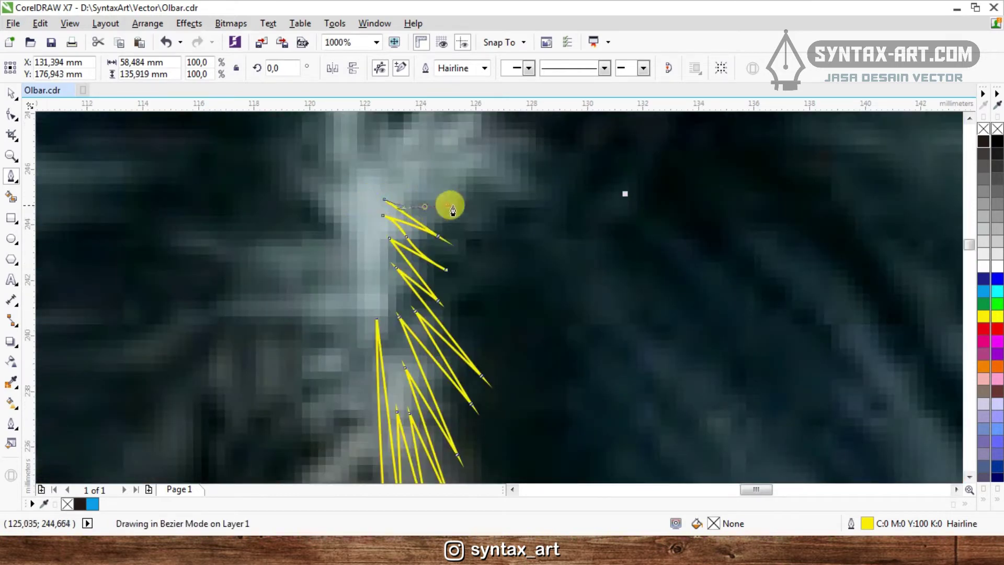
left_click_drag(529, 226, 359, 178)
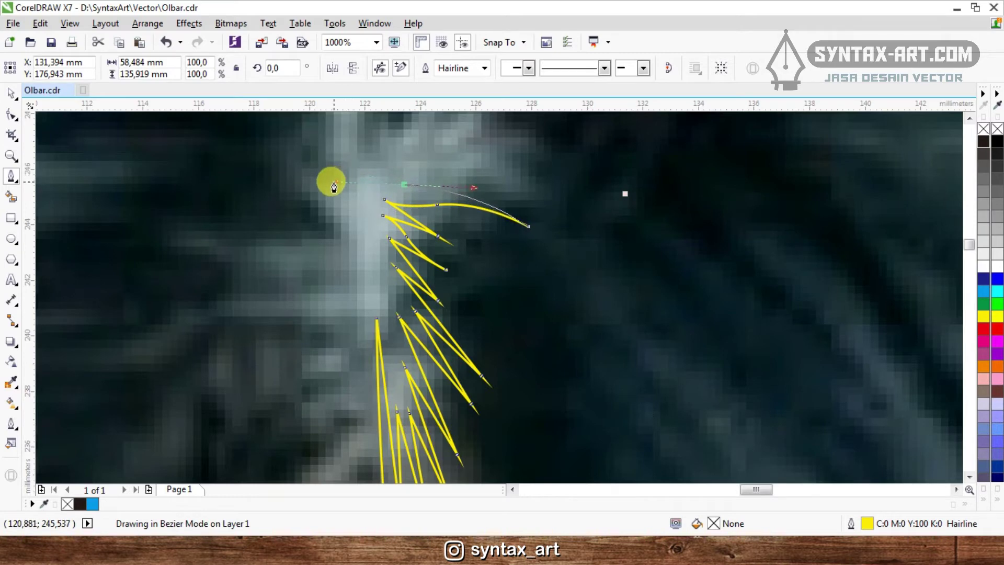
- Draw another curved strand edge above the previous one at the parting, making the curve about 137 mm tall
scroll(334, 187, "down", 2)
scroll(377, 175, "up", 2)
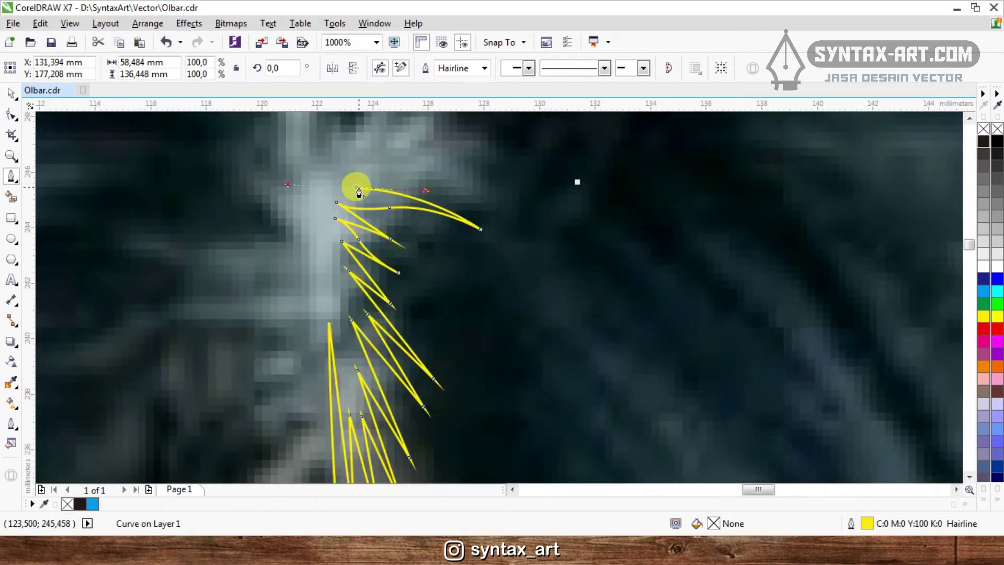
left_click_drag(443, 194, 516, 209)
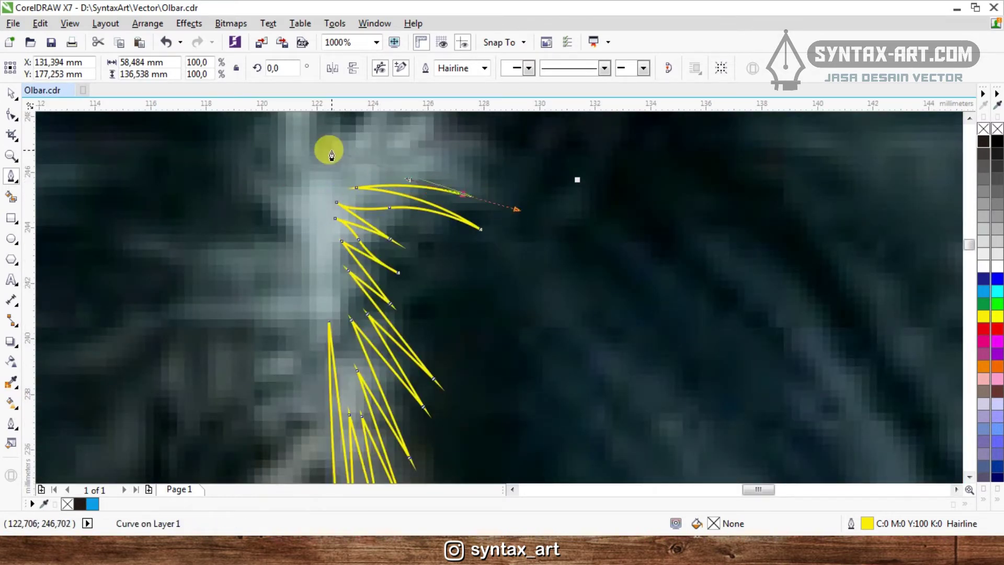
scroll(330, 150, "down", 1)
scroll(391, 168, "down", 2)
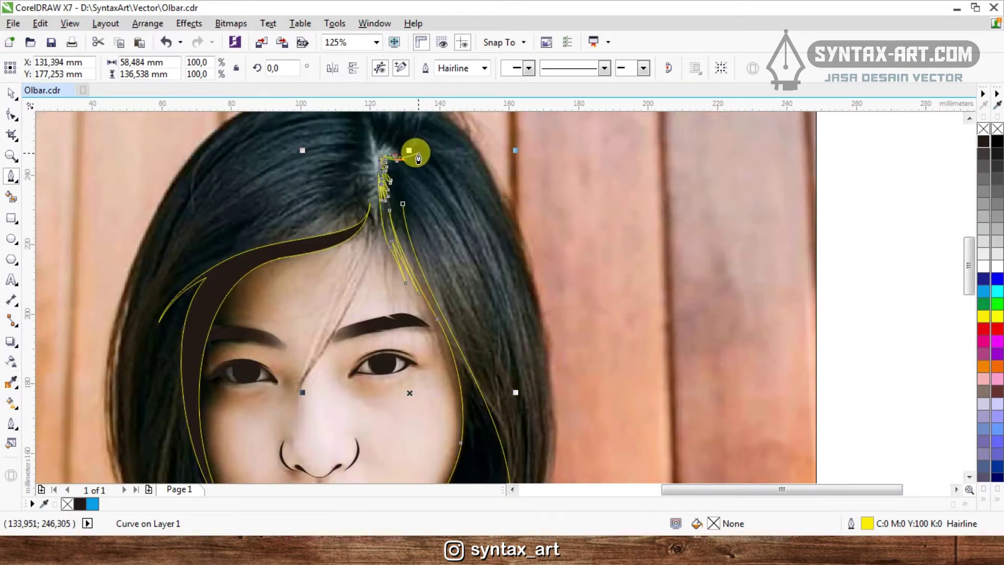
- Draw a long lock sweeping from the parting down the outer side of the hair and return its edge to the parting
scroll(431, 165, "up", 1)
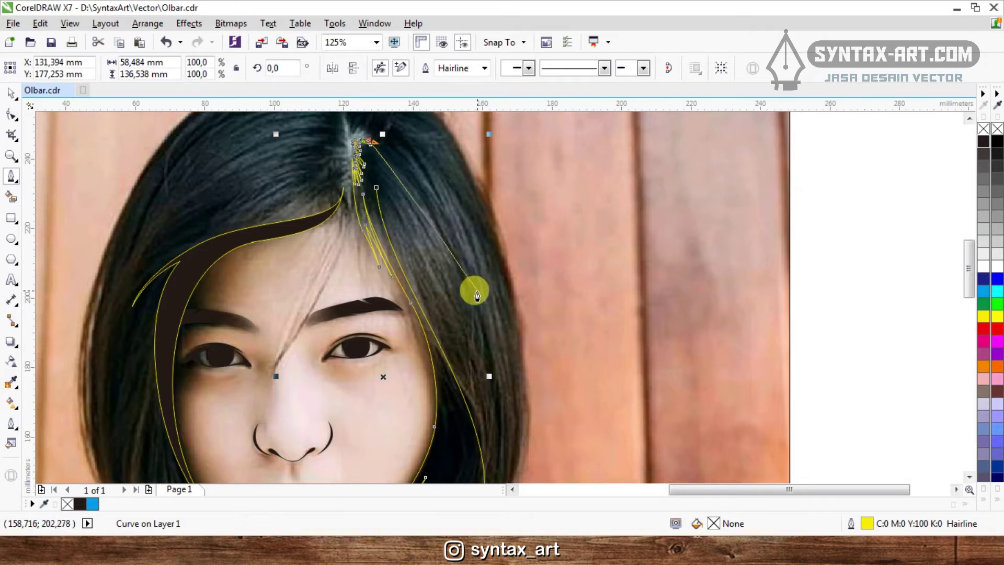
left_click_drag(466, 254, 512, 359)
scroll(512, 358, "down", 1)
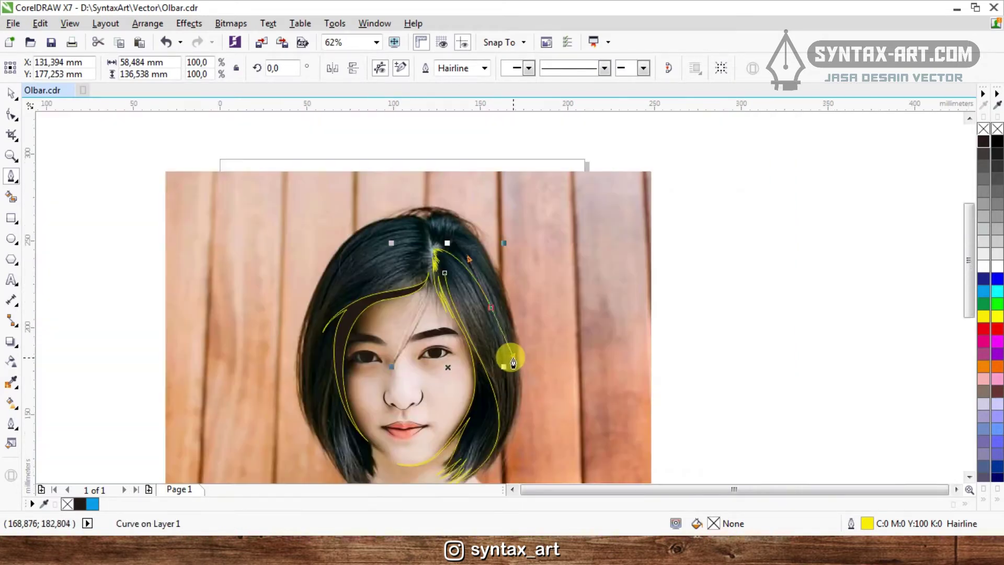
scroll(448, 264, "up", 2)
scroll(431, 199, "down", 1)
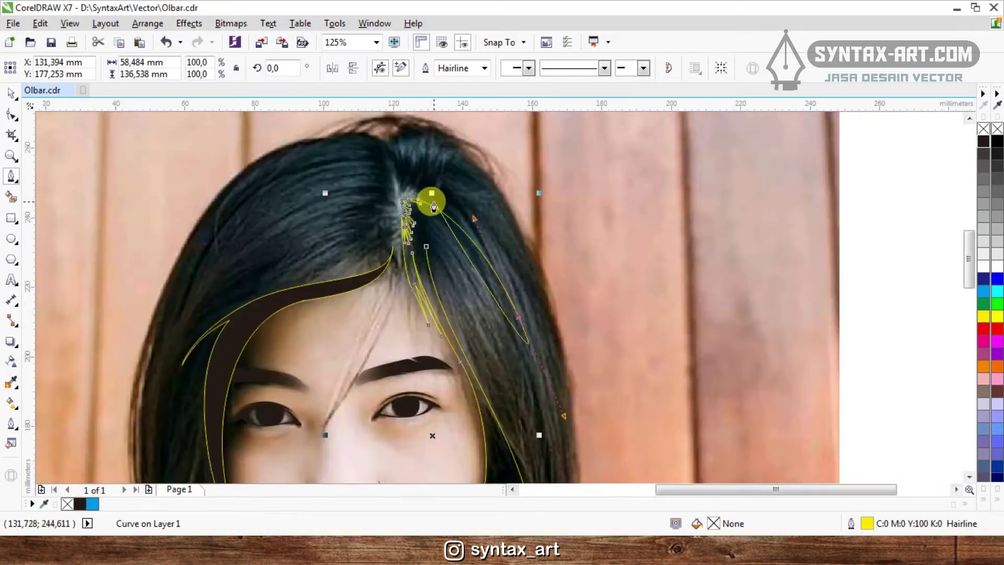
scroll(380, 205, "up", 2)
scroll(380, 206, "down", 4)
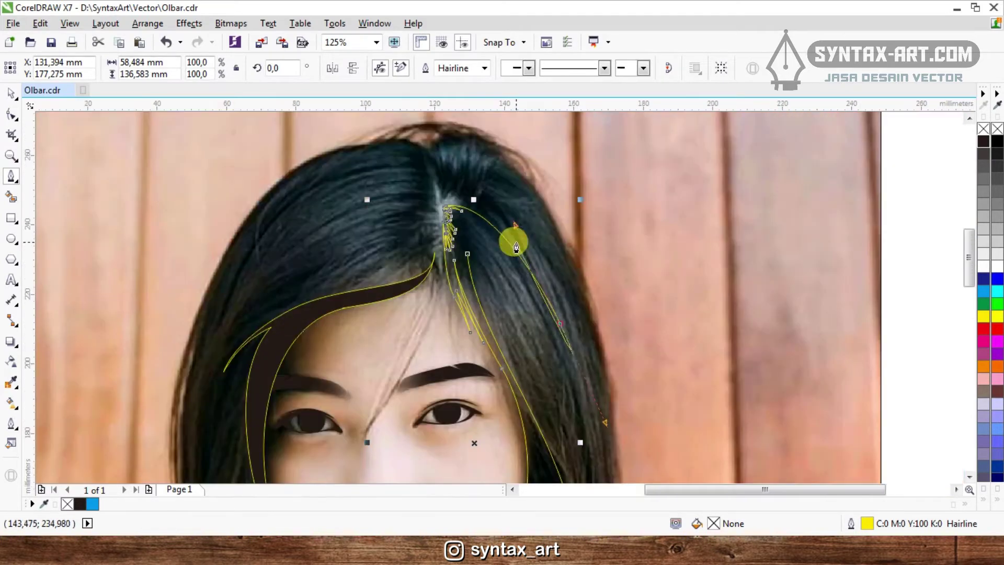
scroll(580, 413, "up", 1)
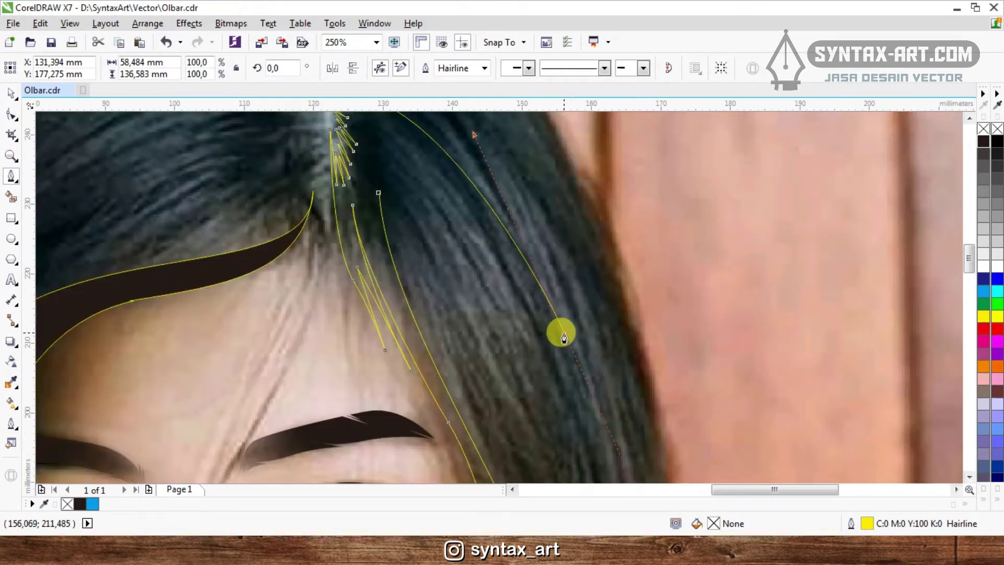
- Place the outer lock's pointed end on the hair beside the forehead and curve its inner edge back up near the parting
left_click(564, 337)
scroll(576, 314, "down", 1)
scroll(524, 242, "up", 1)
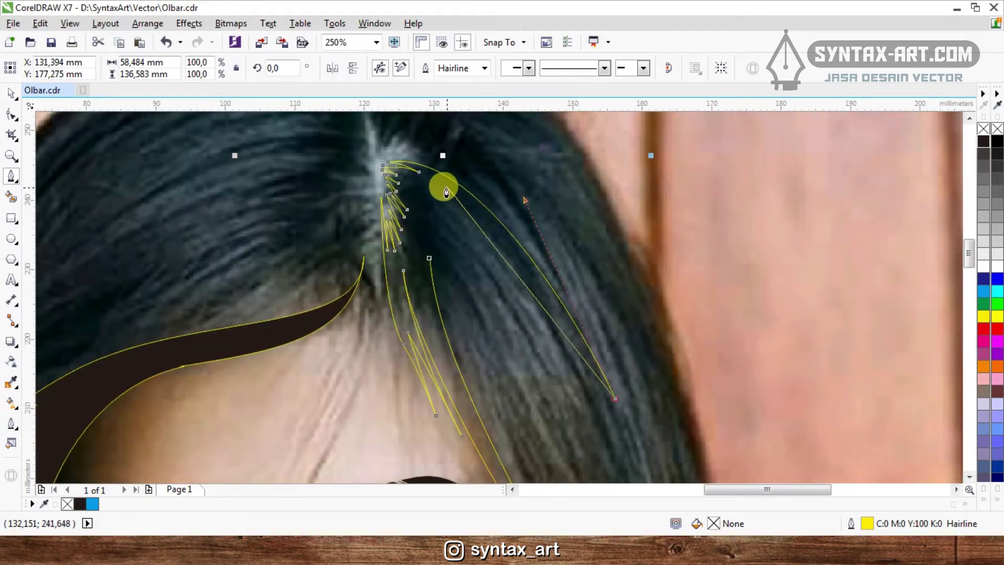
left_click_drag(439, 185, 312, 142)
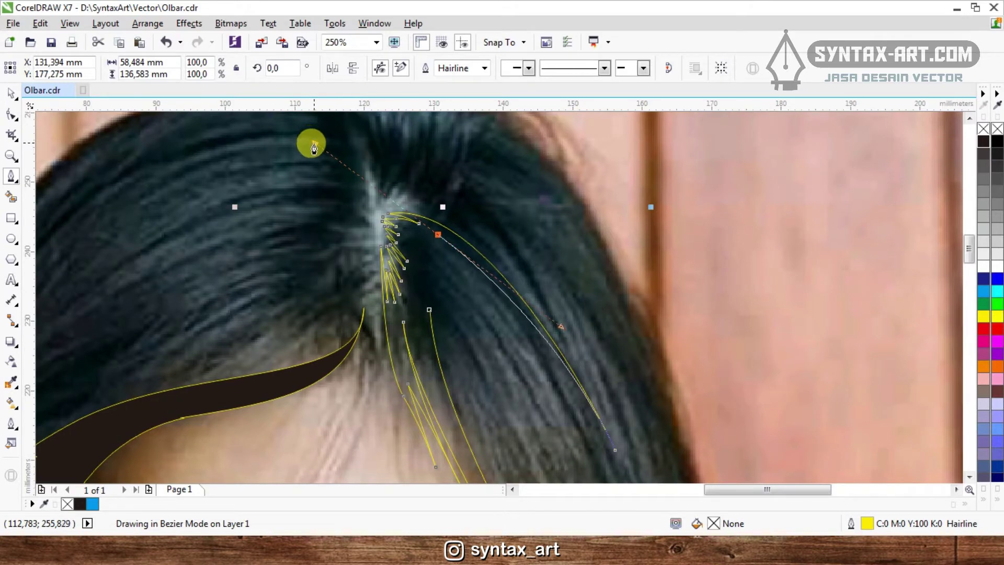
left_click_drag(316, 150, 315, 149)
- Draw a longer lock edge from near the parting down the outer hair to nose level, widening the curve to about 63 mm
scroll(316, 149, "down", 1)
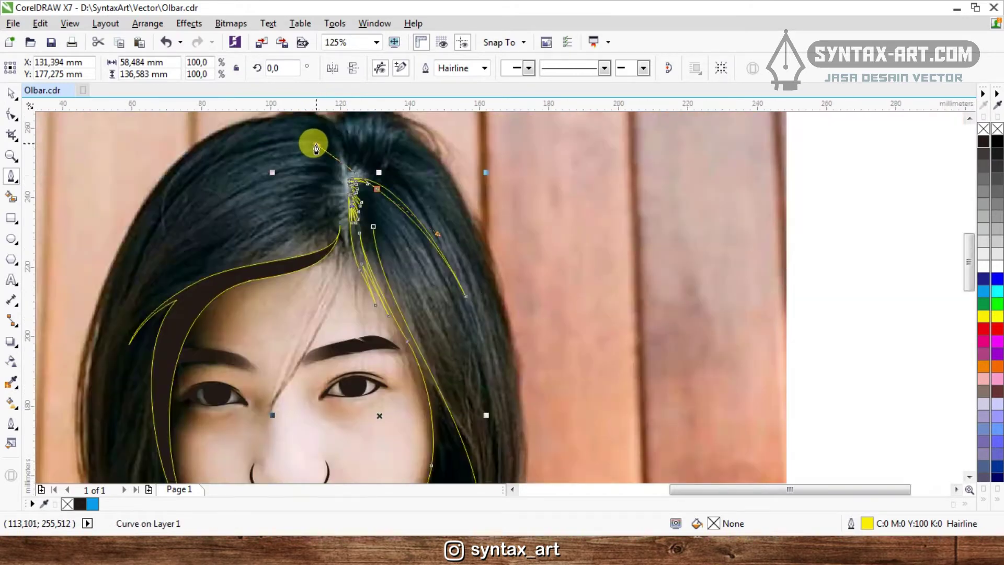
scroll(415, 209, "up", 1)
scroll(374, 170, "down", 1)
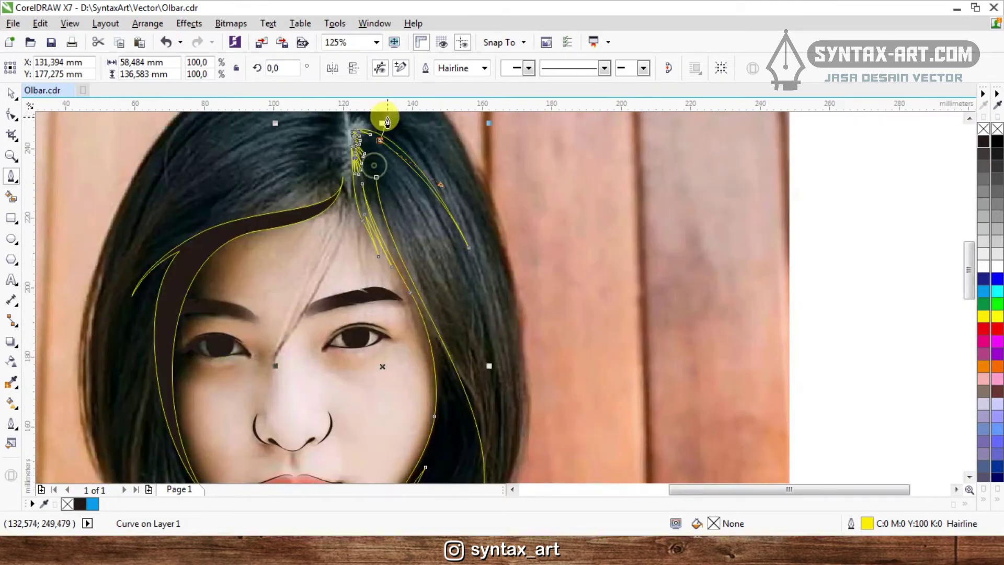
scroll(441, 221, "up", 1)
scroll(447, 221, "down", 1)
scroll(462, 248, "up", 1)
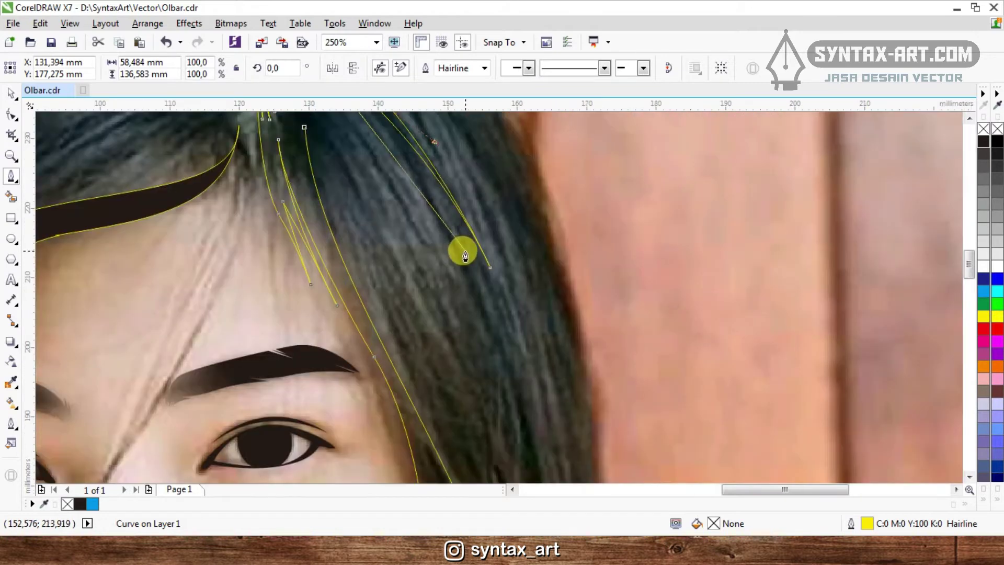
scroll(465, 255, "down", 1)
left_click(471, 270)
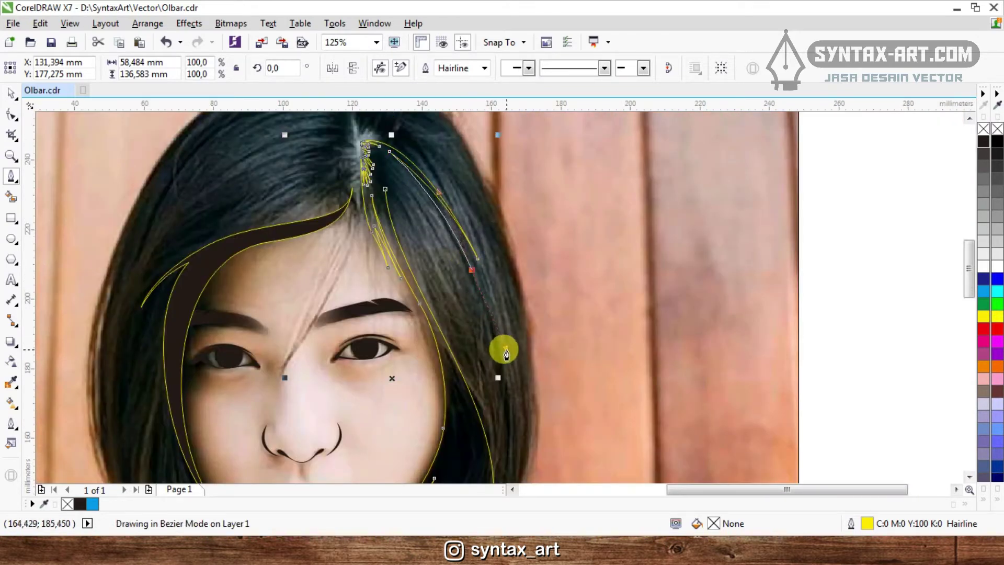
left_click_drag(515, 357, 515, 358)
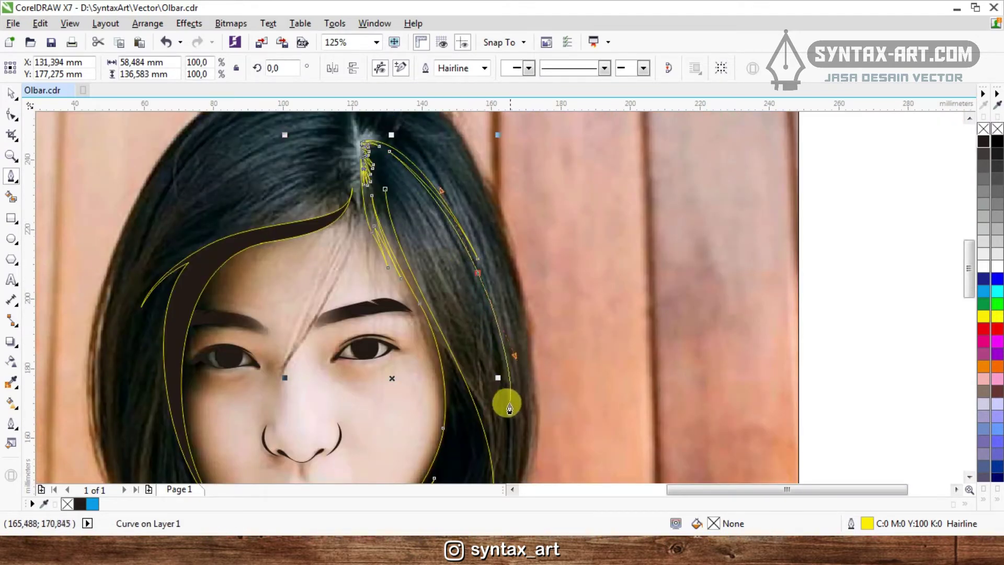
left_click(508, 416)
- Curve the long lock's inner edge from its tip back up to a point near the parting
scroll(474, 278, "up", 1)
scroll(463, 268, "down", 1)
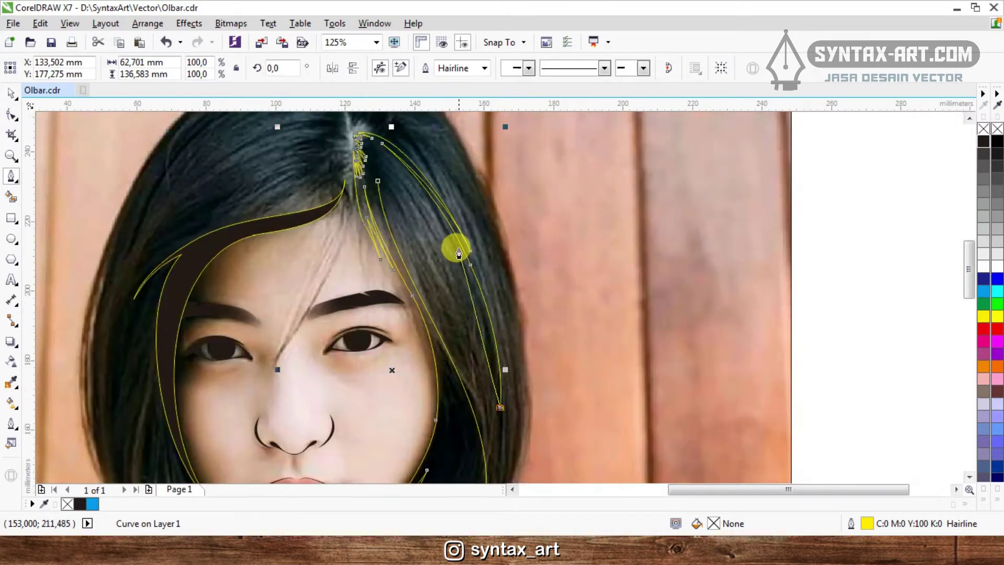
left_click(457, 245)
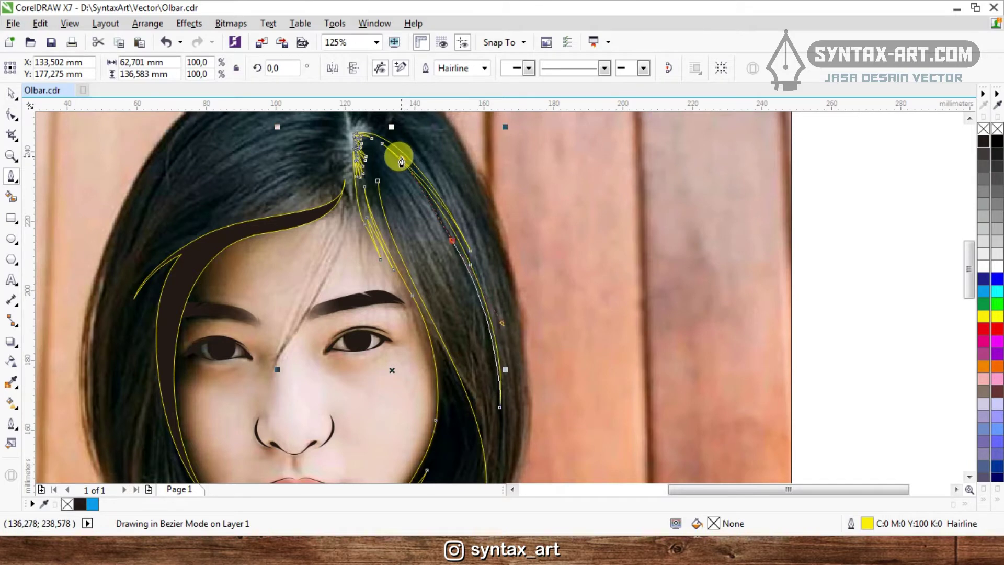
scroll(401, 161, "up", 1)
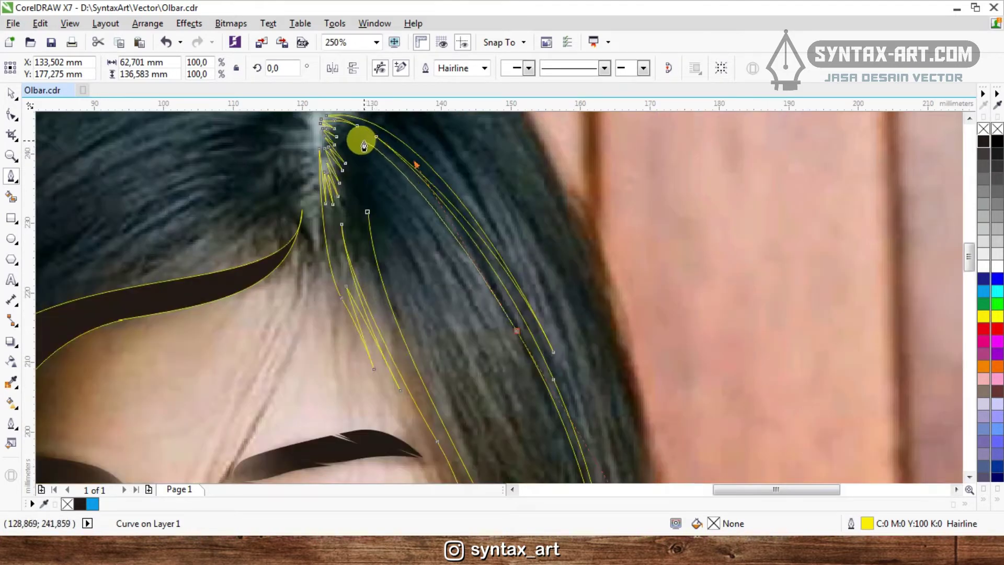
left_click(368, 148)
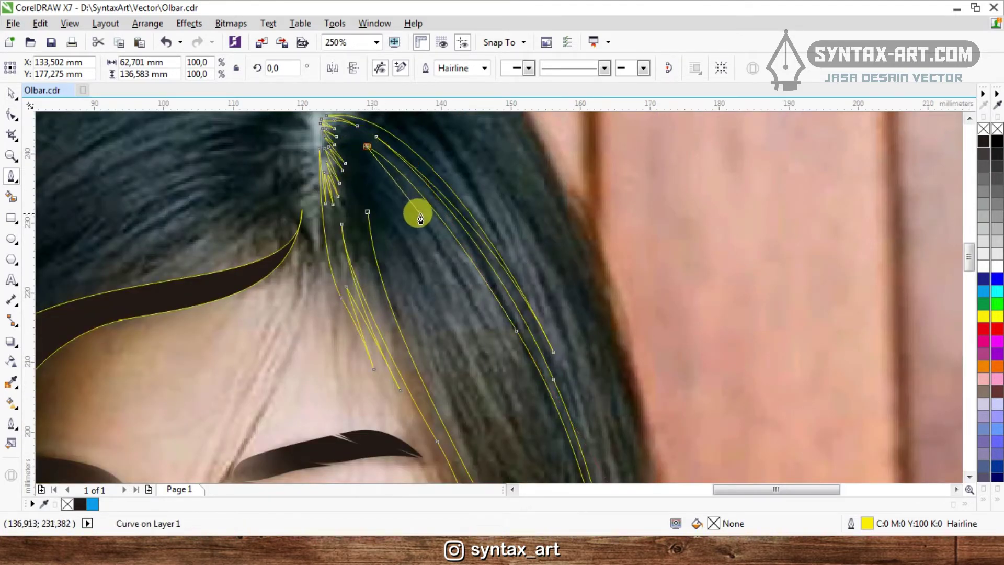
- Draw a shorter pointed strand inside the long lock and return its edge to the dark root area beside the parting
left_click_drag(428, 223, 438, 250)
left_click(488, 328)
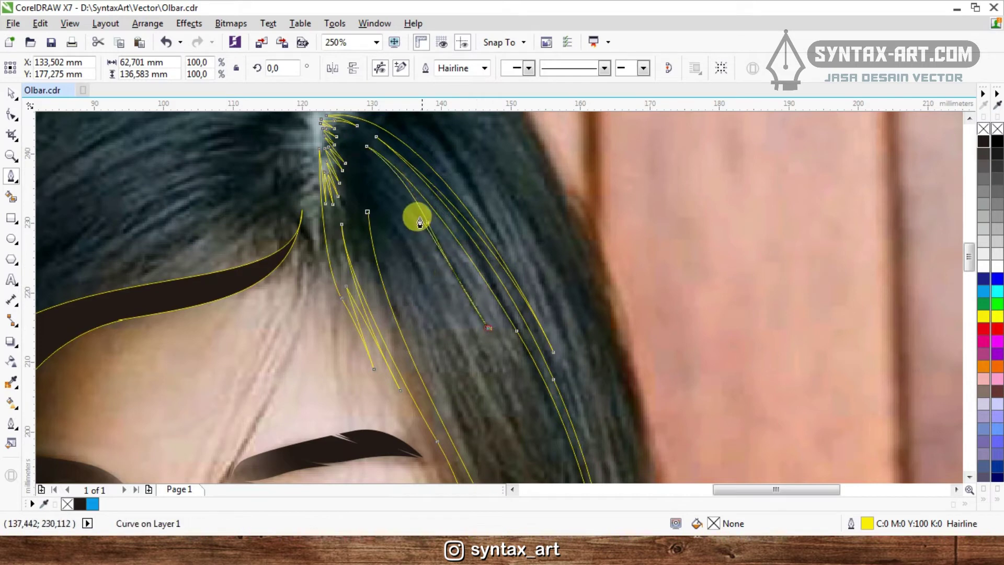
left_click_drag(374, 167, 325, 139)
scroll(325, 140, "down", 2)
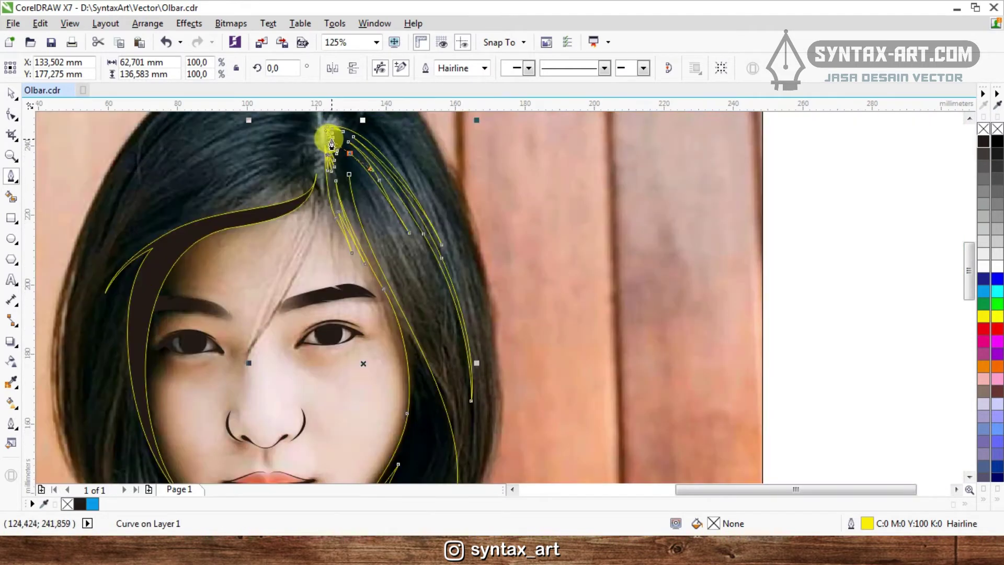
- Draw another short pointed strand below the previous one and return its edge to the root area
scroll(325, 139, "up", 3)
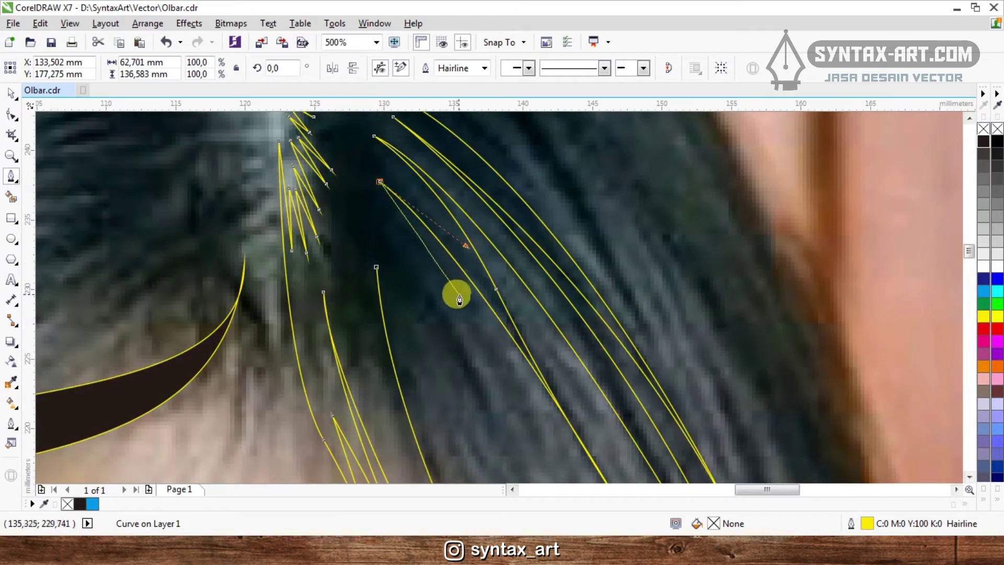
left_click_drag(489, 332, 547, 432)
left_click(551, 448)
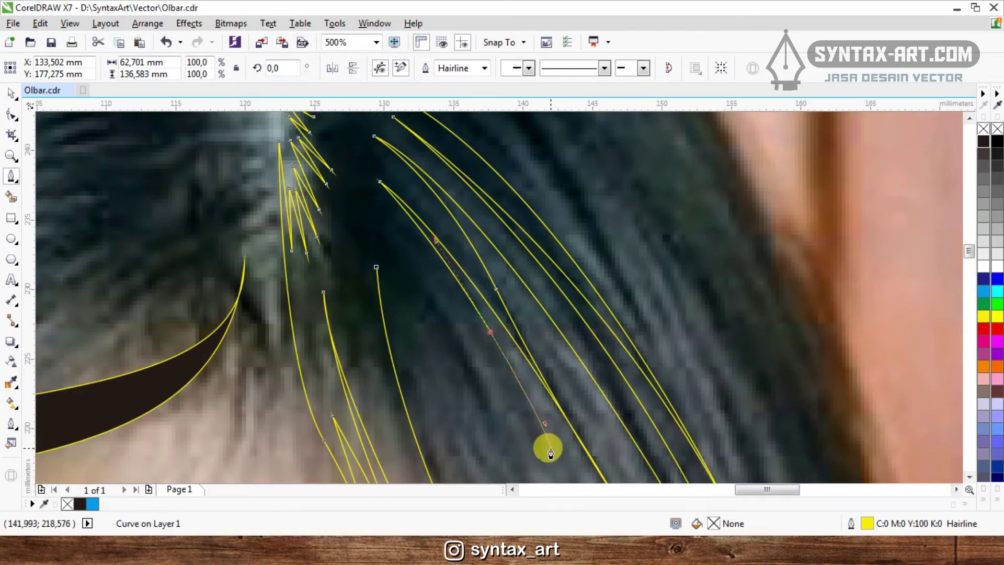
left_click_drag(401, 235, 283, 149)
scroll(286, 147, "down", 1)
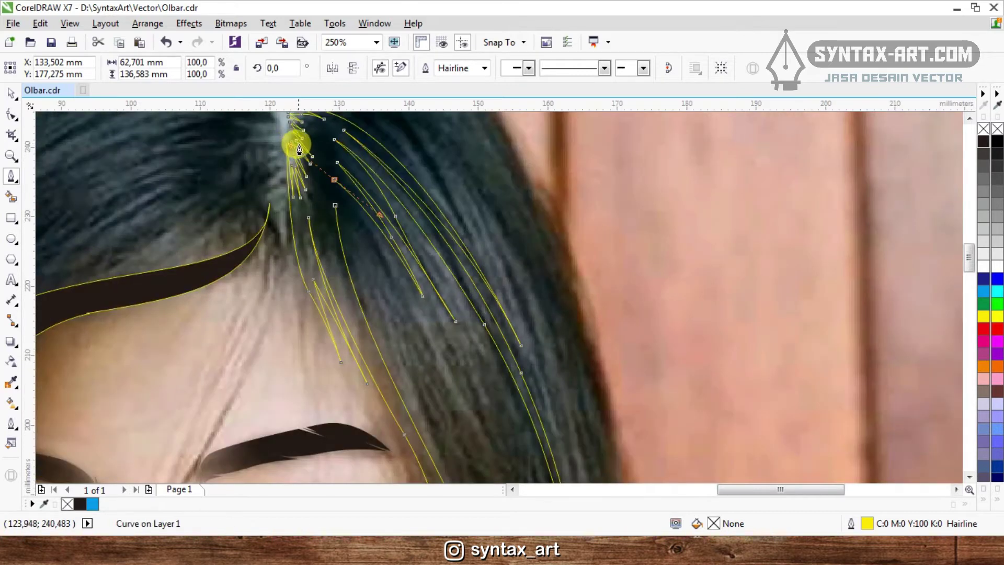
scroll(331, 191, "up", 1)
scroll(330, 176, "down", 3)
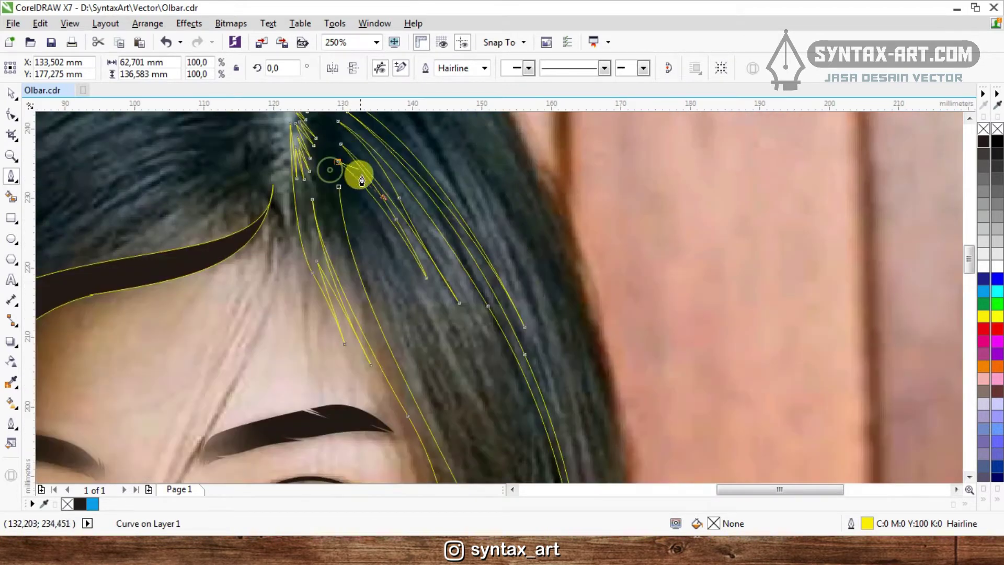
- Draw a strand reaching down toward the brow's outer end and return its edge just above the curve's starting point
scroll(359, 174, "up", 1)
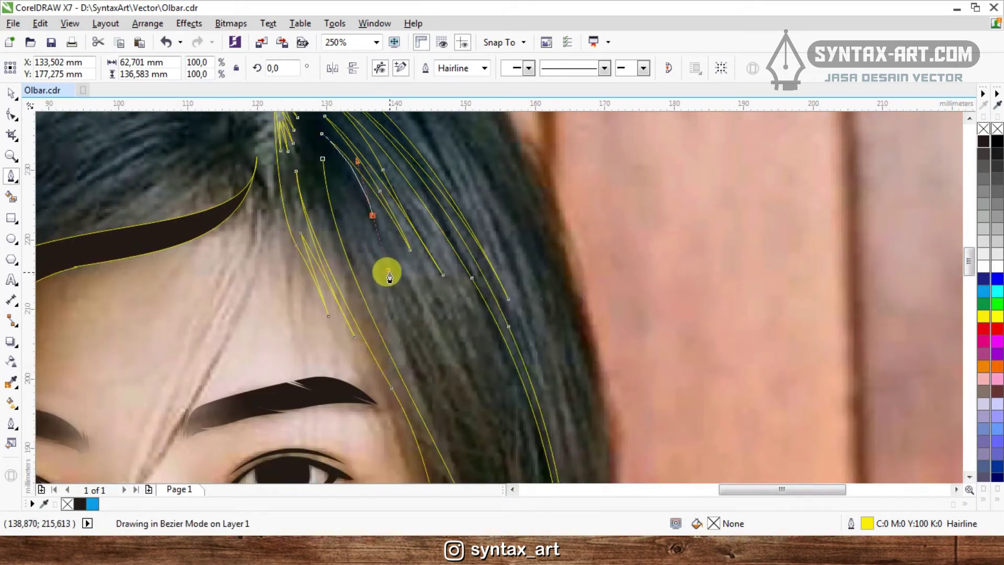
left_click_drag(395, 283, 429, 325)
scroll(378, 243, "up", 1)
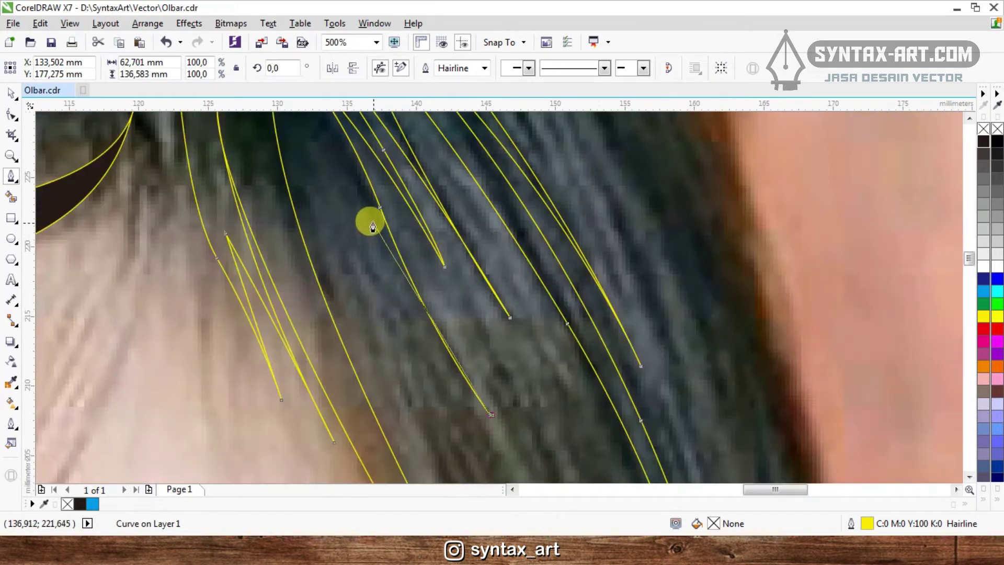
left_click_drag(374, 225, 357, 188)
left_click_drag(330, 137, 328, 135)
scroll(361, 180, "down", 1)
scroll(357, 177, "up", 1)
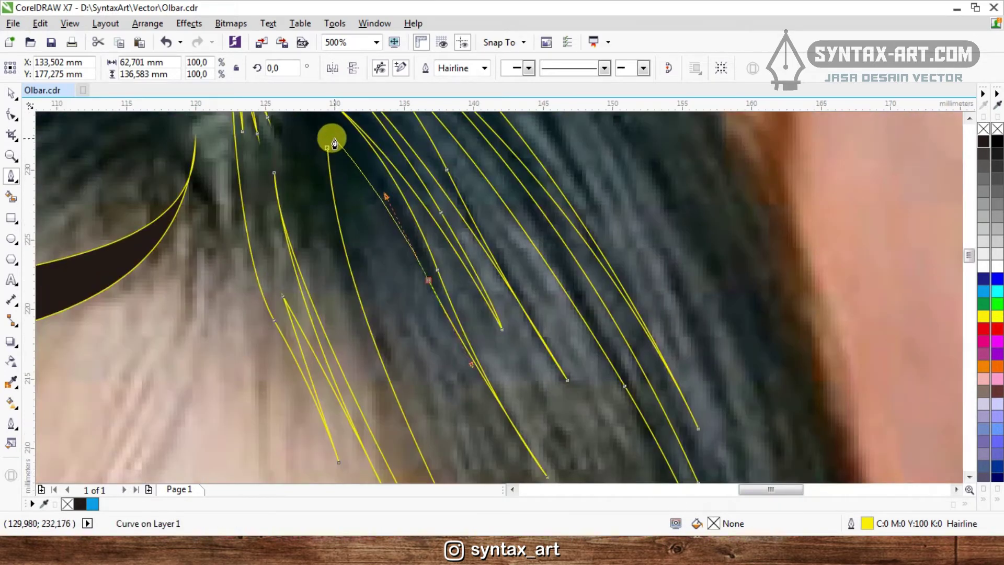
scroll(349, 174, "down", 1)
scroll(350, 173, "up", 1)
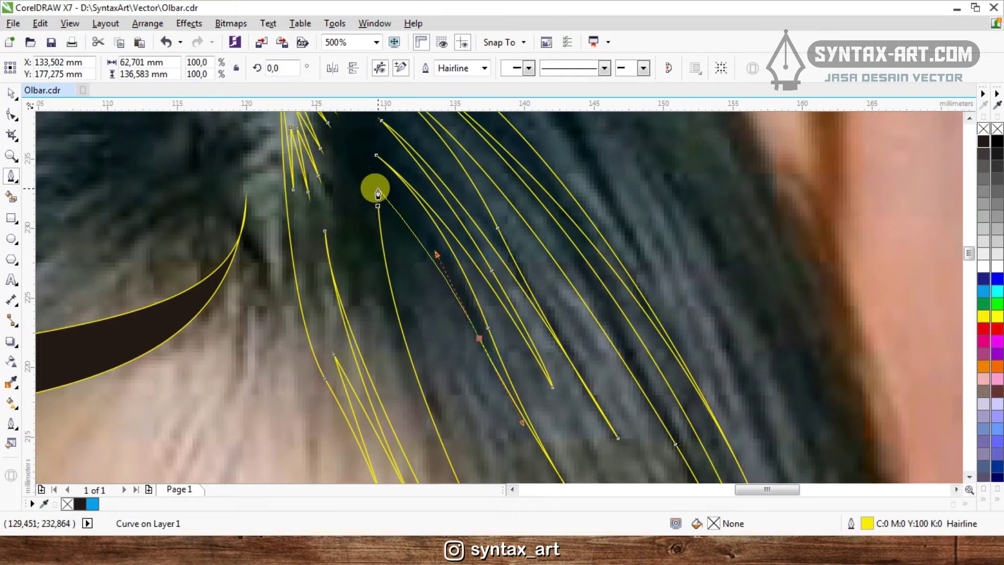
scroll(378, 193, "down", 2)
scroll(443, 303, "up", 1)
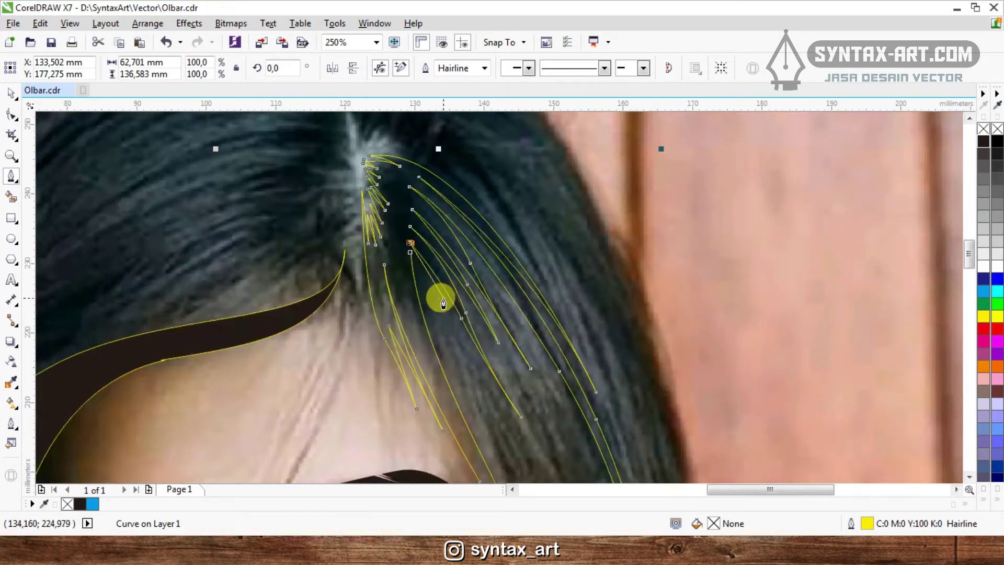
scroll(443, 303, "up", 1)
left_click_drag(462, 348, 481, 425)
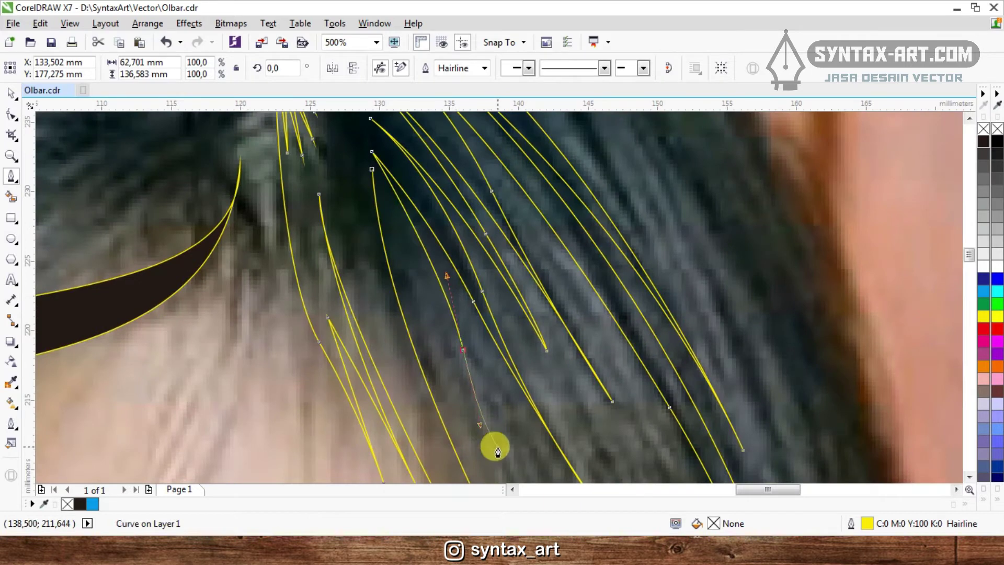
scroll(419, 244, "down", 1)
scroll(415, 230, "up", 1)
key("ctrl+z")
scroll(415, 236, "down", 1)
scroll(404, 238, "up", 1)
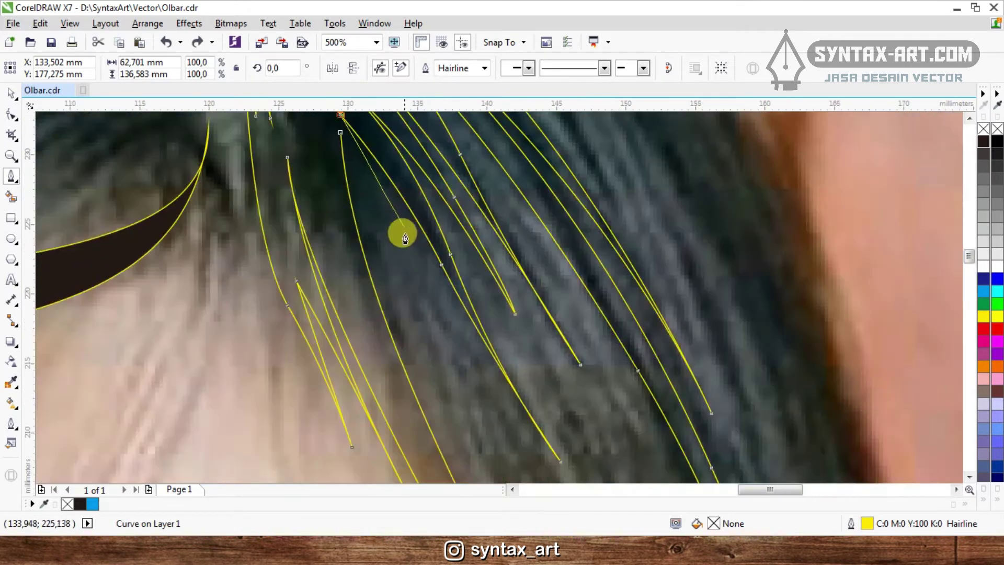
- Draw the last pointed strand beside the inner hair edge and close the outline at its starting point
left_click_drag(406, 258, 458, 389)
left_click(457, 395)
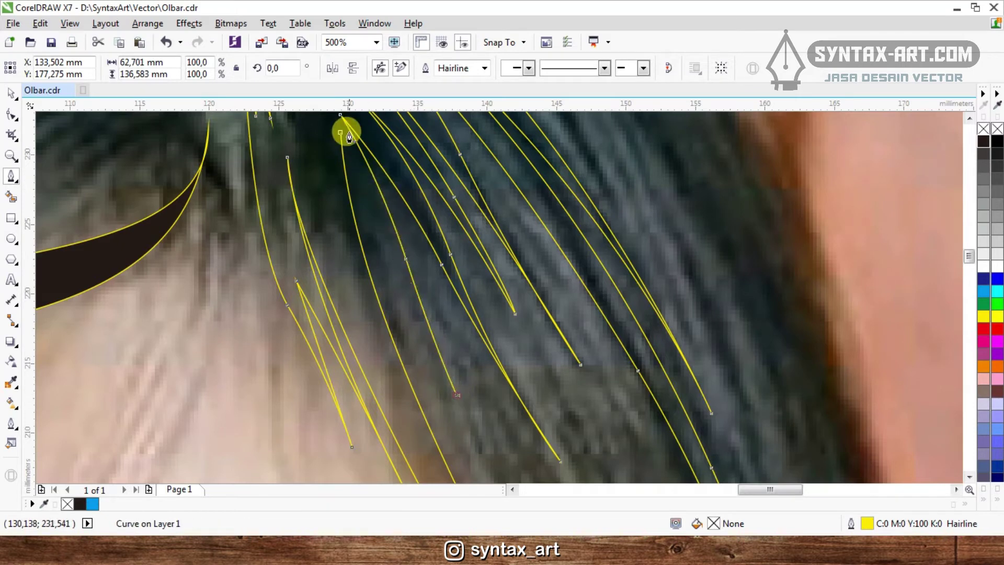
left_click_drag(341, 133, 356, 196)
scroll(356, 197, "down", 1)
scroll(422, 227, "down", 1)
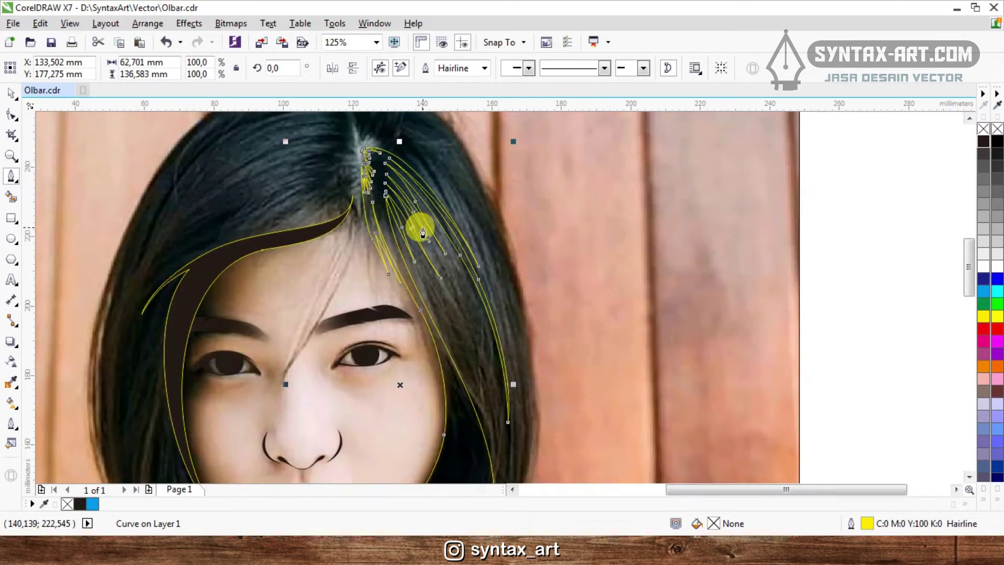
- Weld the closed side-hair outline to the dark fringe shape and deselect the result
key("space")
left_click(324, 228, "shift")
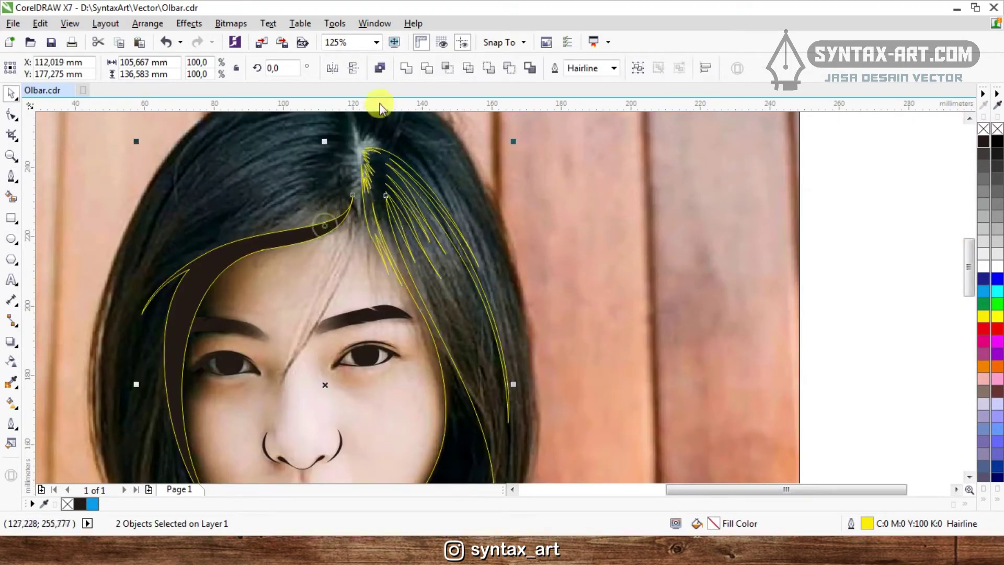
left_click(409, 68)
scroll(373, 133, "down", 1)
left_click(684, 243)
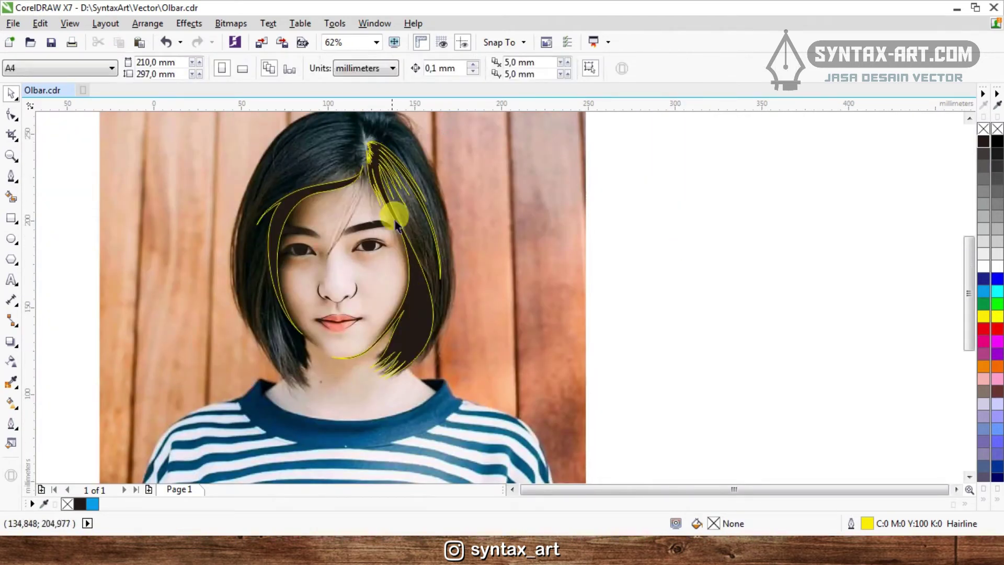
- Start a new hair outline at the top of the parting, curving up to the crown, about 8 mm wide and 17 mm tall
scroll(406, 262, "up", 1)
key("space")
scroll(439, 311, "down", 1)
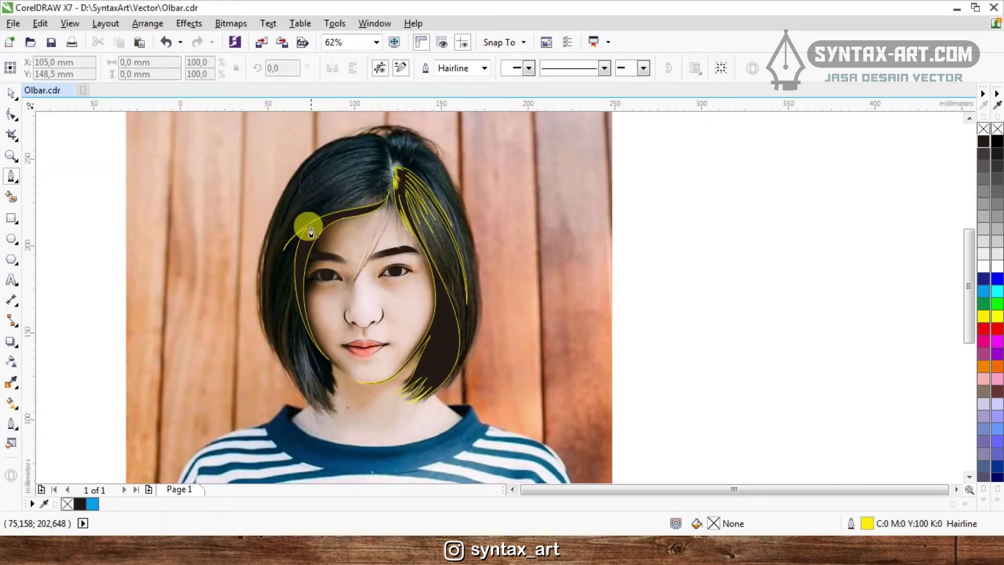
scroll(373, 151, "up", 1)
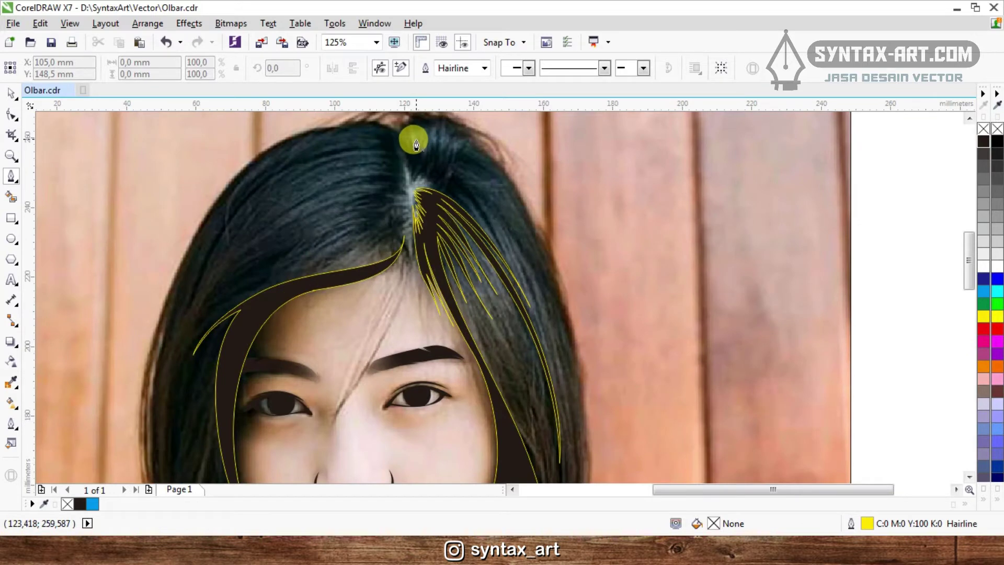
scroll(453, 209, "up", 1)
scroll(425, 163, "down", 1)
scroll(406, 230, "up", 1)
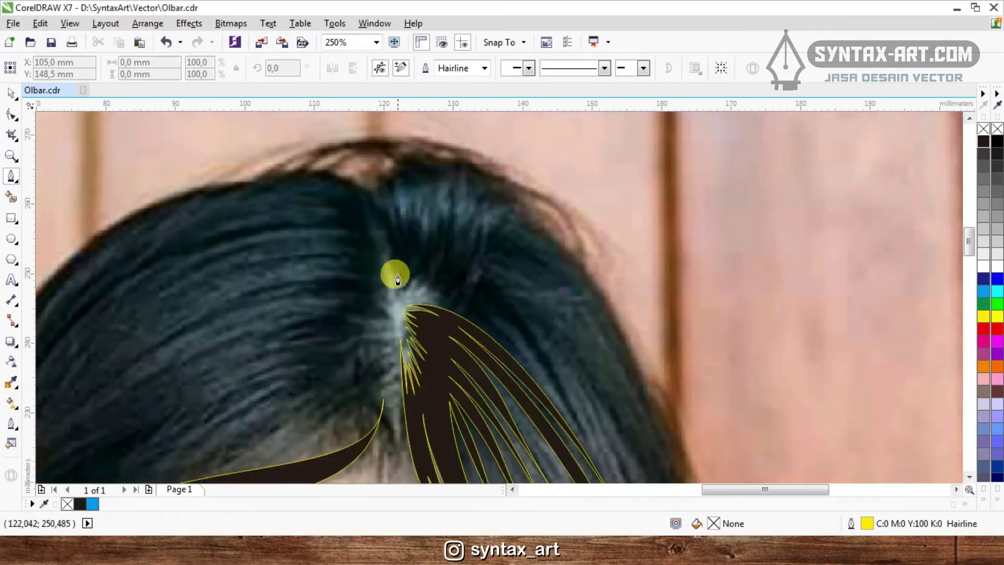
left_click_drag(394, 298, 400, 248)
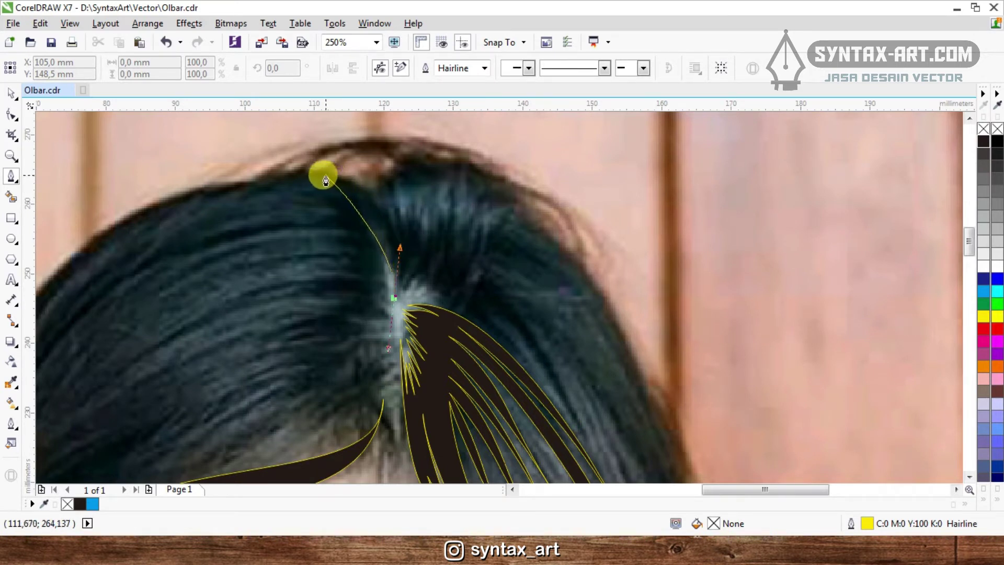
scroll(348, 179, "up", 2)
left_click_drag(326, 169, 259, 142)
scroll(339, 167, "down", 1)
scroll(358, 153, "down", 1)
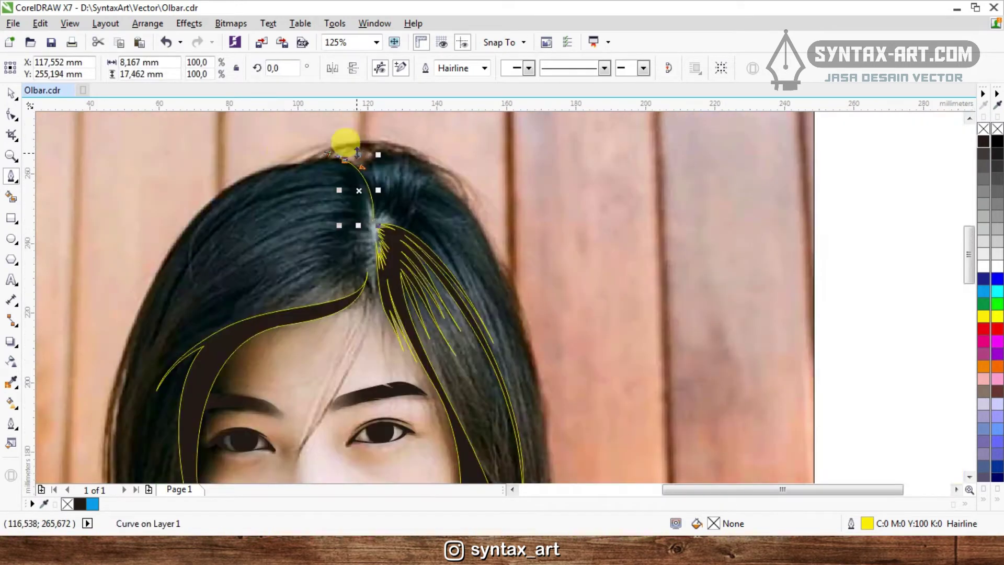
- Extend the outline from the crown along the head's left edge, making the curve about 39 mm wide and 18 mm tall
scroll(272, 159, "up", 2)
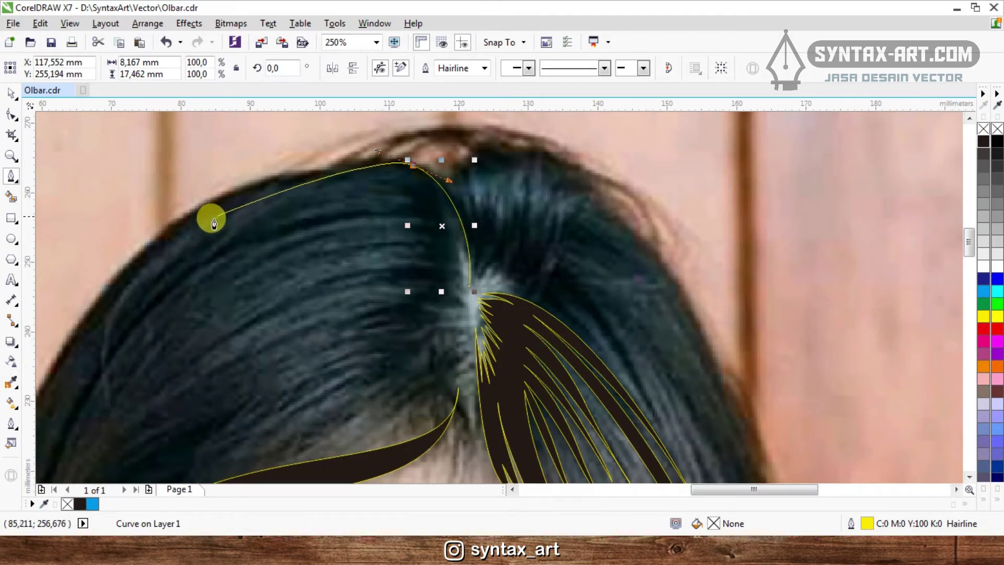
left_click_drag(205, 235, 101, 320)
scroll(126, 308, "down", 2)
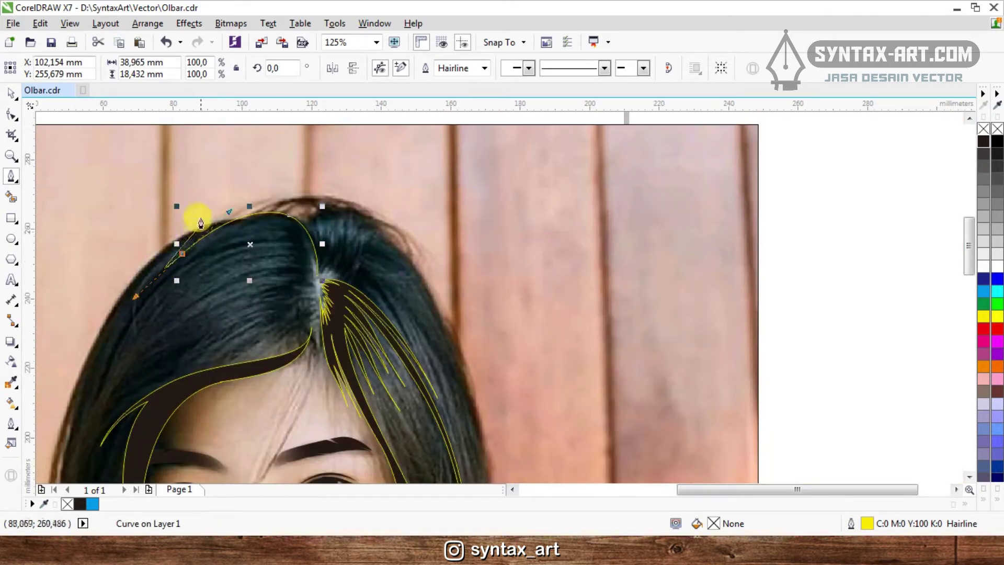
- Try to draw a second arc from the head's left edge over the crown toward the parting, making the outline about 39 mm wide and 20 mm tall
scroll(201, 224, "up", 2)
left_click_drag(201, 211, 425, 199)
scroll(440, 275, "up", 2)
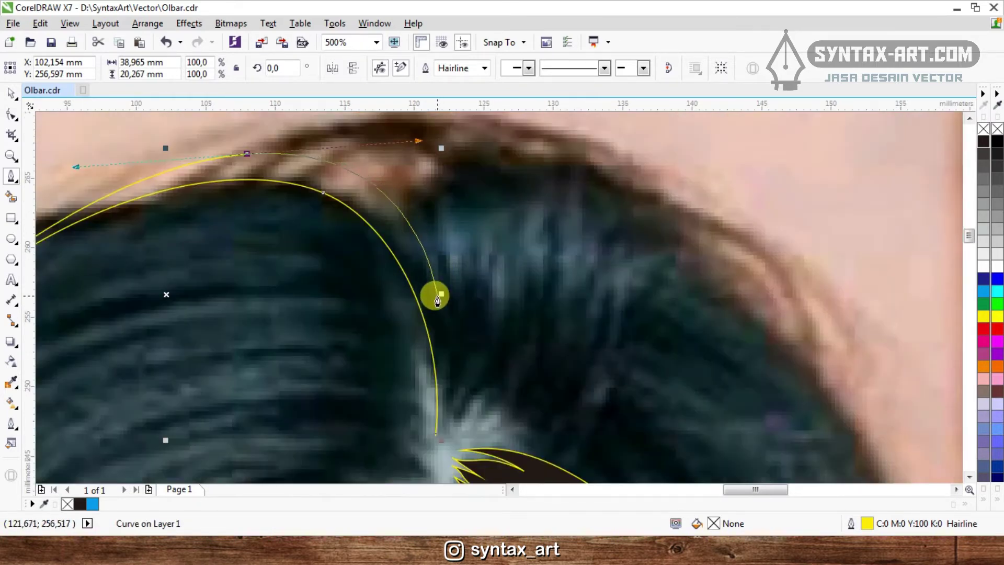
left_click_drag(437, 295, 363, 166)
scroll(359, 162, "down", 2)
scroll(376, 177, "up", 2)
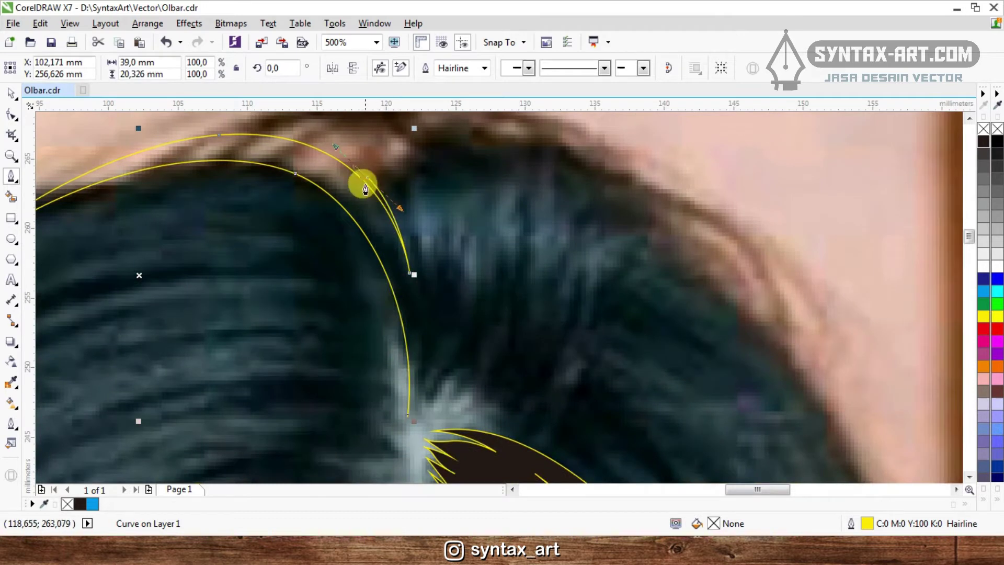
- Try to add short pointed strands beside the parting at the crown, widening the outline to about 41 mm
left_click_drag(414, 257, 427, 300)
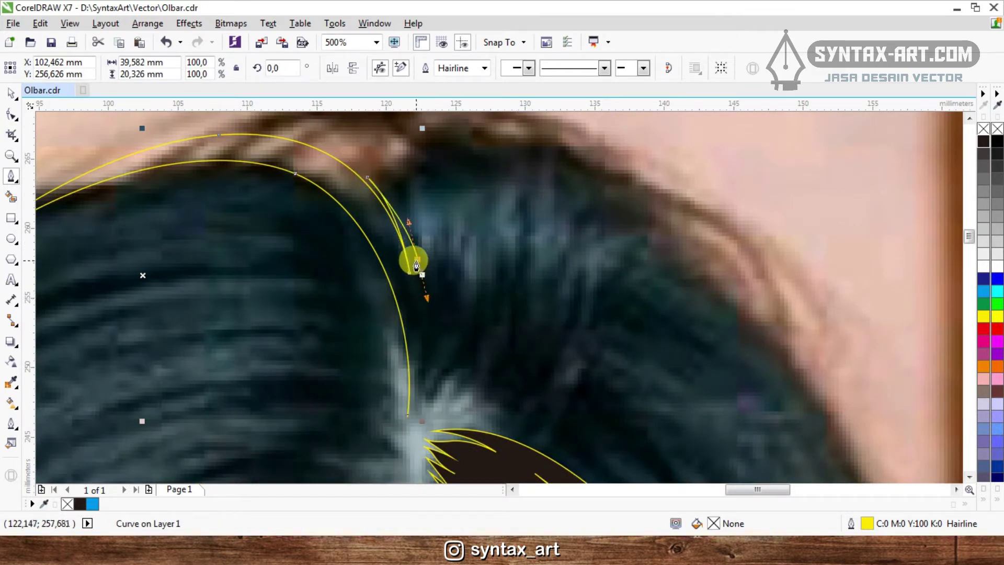
left_click_drag(407, 207, 407, 207)
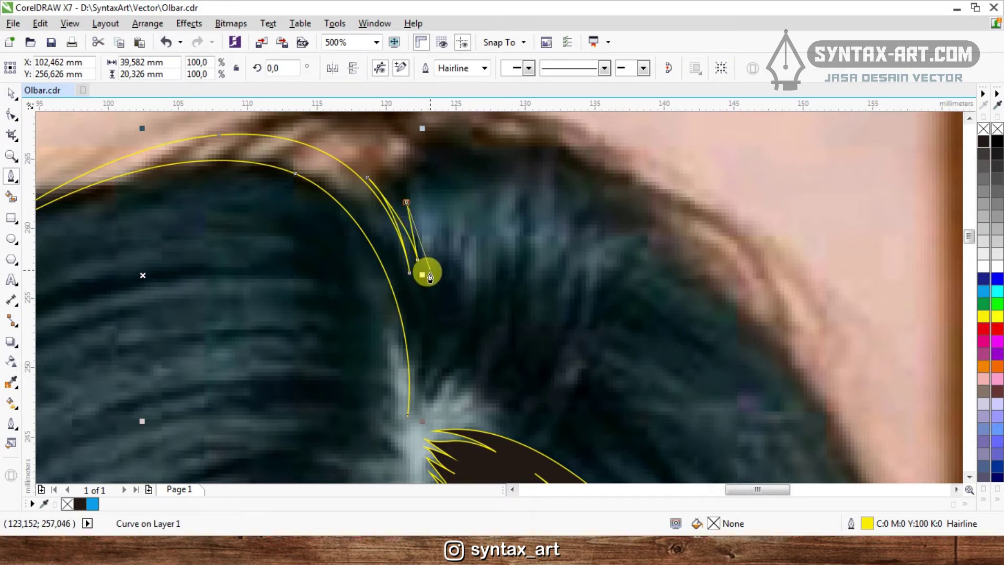
left_click_drag(430, 300, 433, 346)
scroll(430, 329, "down", 2)
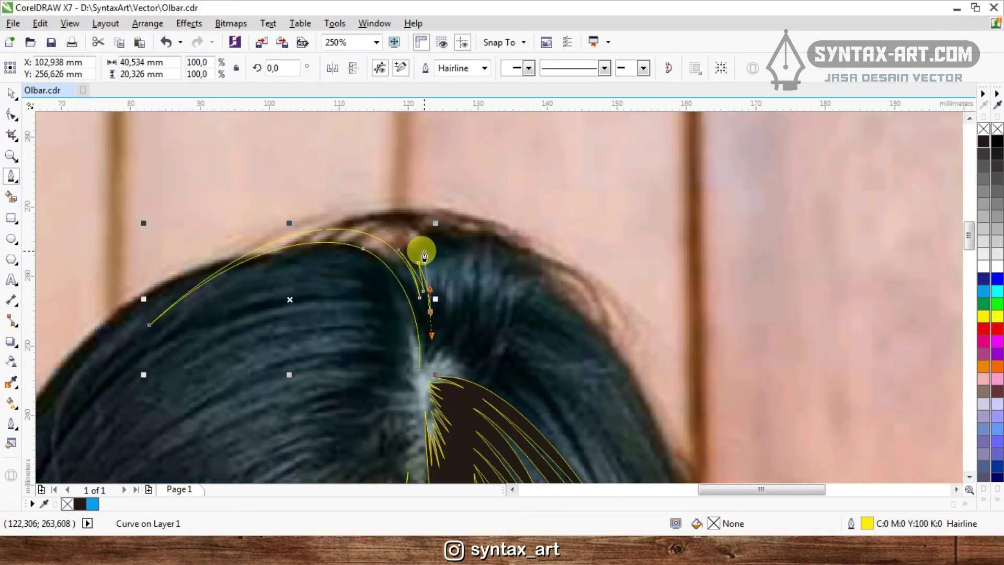
scroll(430, 252, "down", 1)
scroll(439, 273, "up", 1)
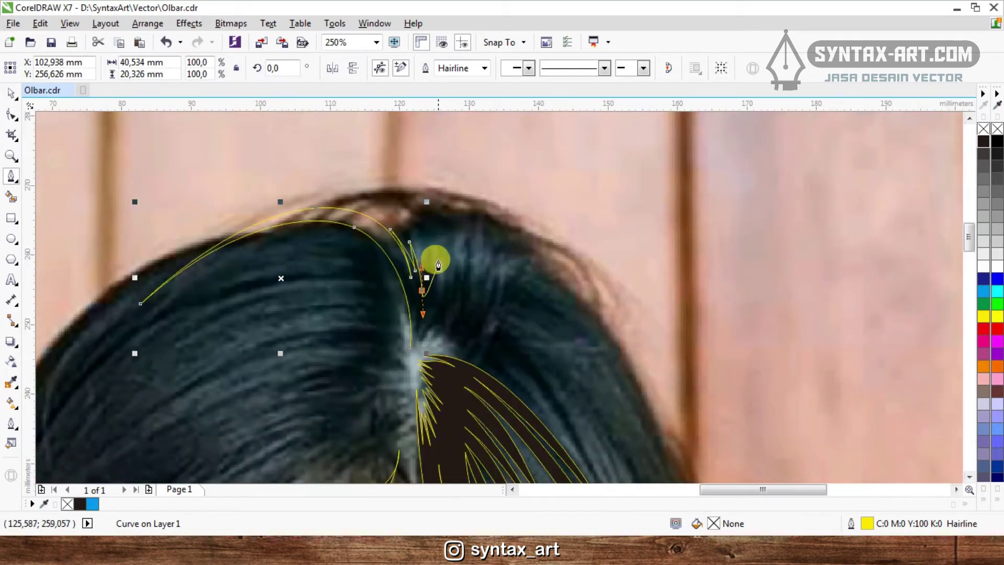
scroll(440, 260, "up", 1)
scroll(406, 225, "down", 2)
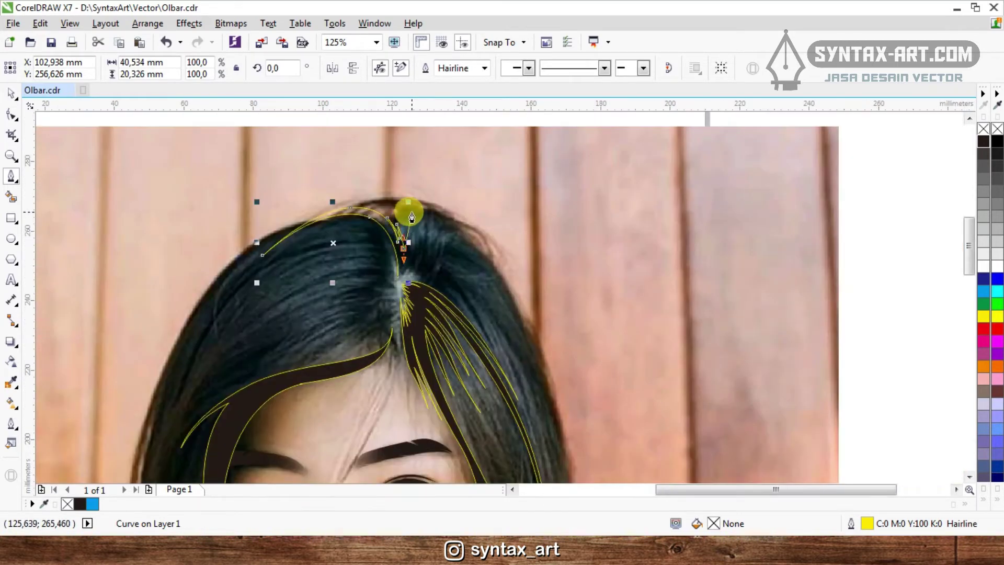
- Undo the short pointed strands beside the parting back to the end of the second crown arc
scroll(412, 217, "up", 2)
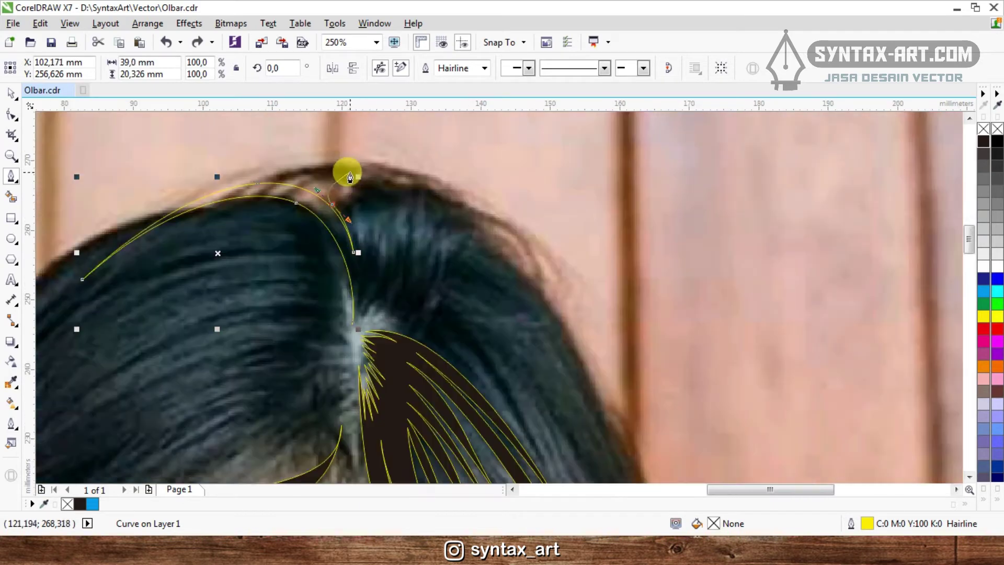
scroll(315, 161, "down", 1)
scroll(321, 167, "up", 1)
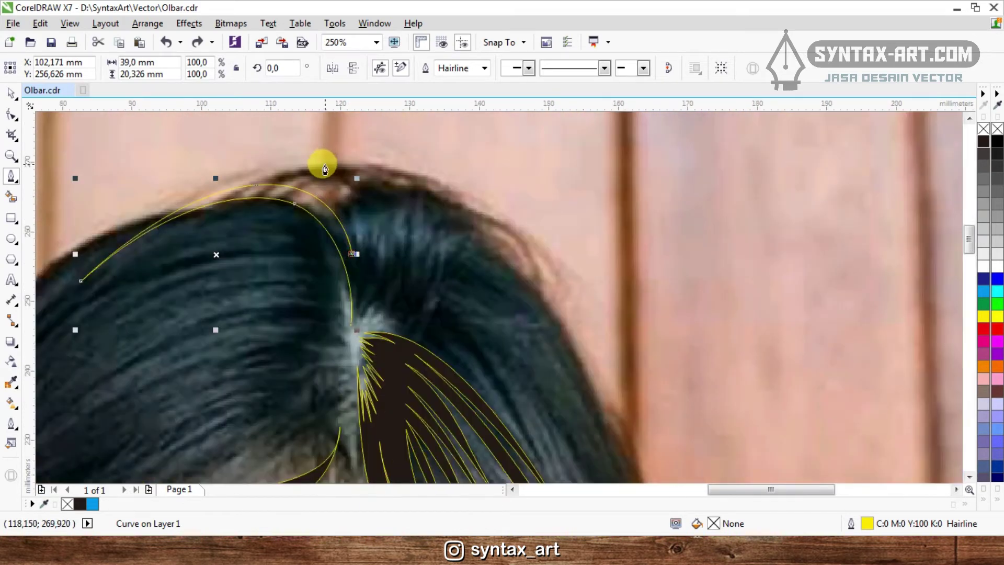
scroll(324, 169, "up", 1)
left_click_drag(326, 208, 292, 180)
scroll(327, 204, "down", 1)
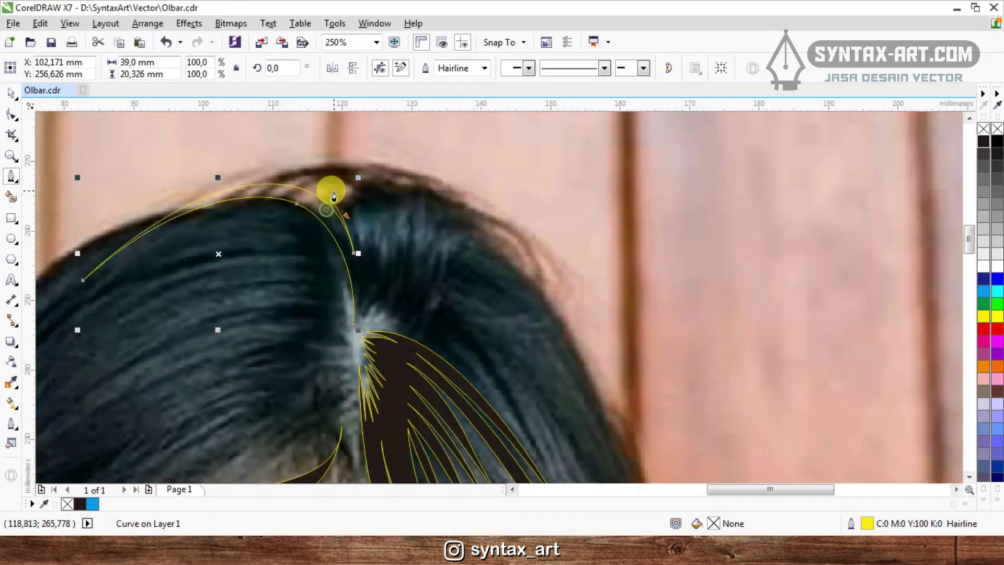
left_click_drag(355, 244, 355, 221)
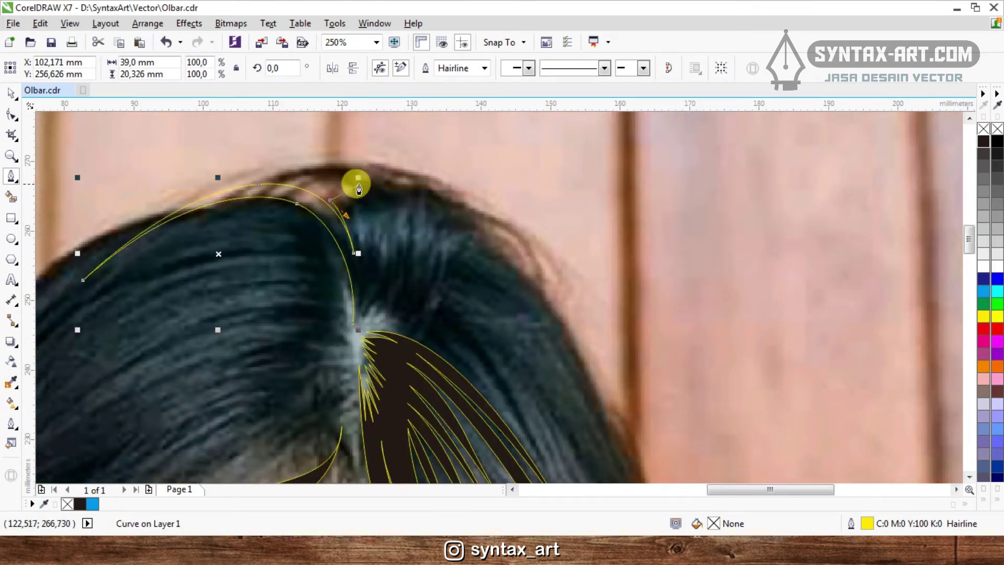
scroll(359, 180, "up", 1)
scroll(266, 168, "down", 1)
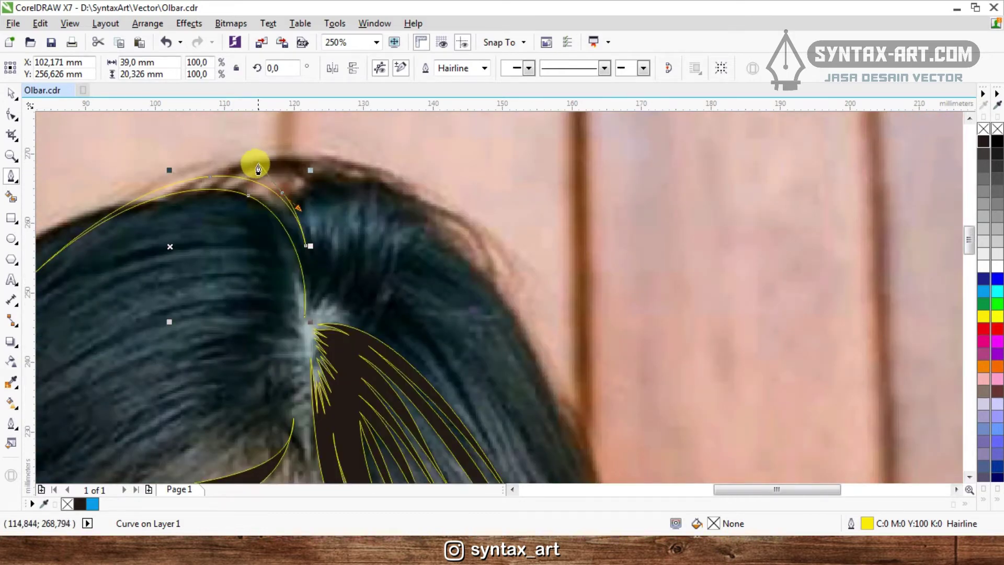
- Undo the second crown arc back to the outline's end point on the head's left side
left_click(614, 324)
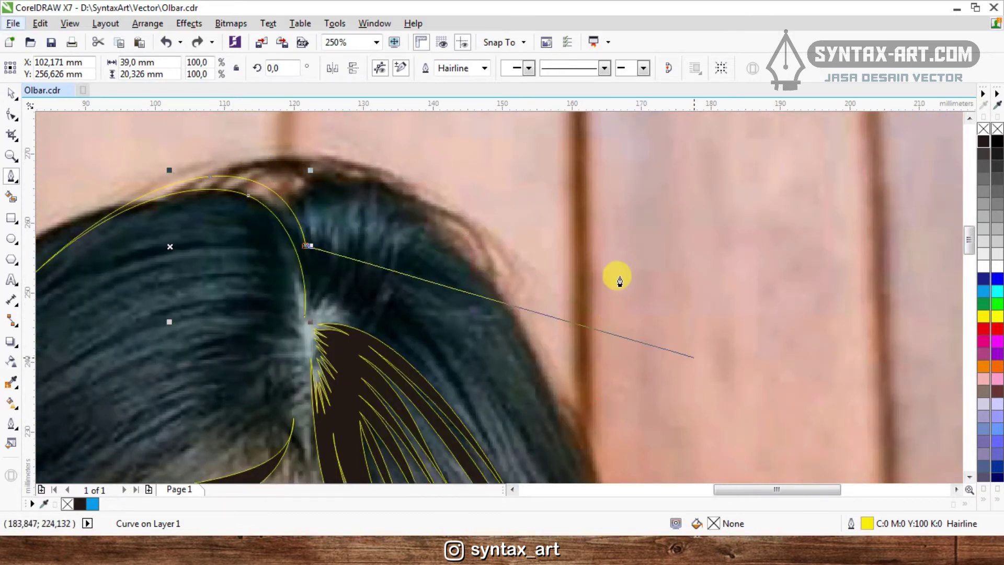
scroll(569, 295, "down", 1)
scroll(547, 243, "down", 2)
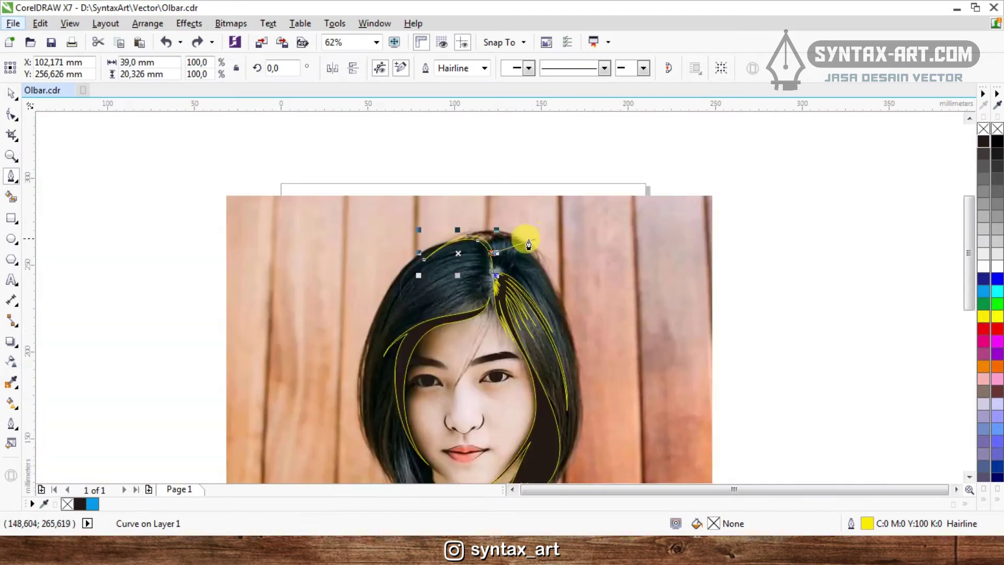
scroll(496, 240, "up", 2)
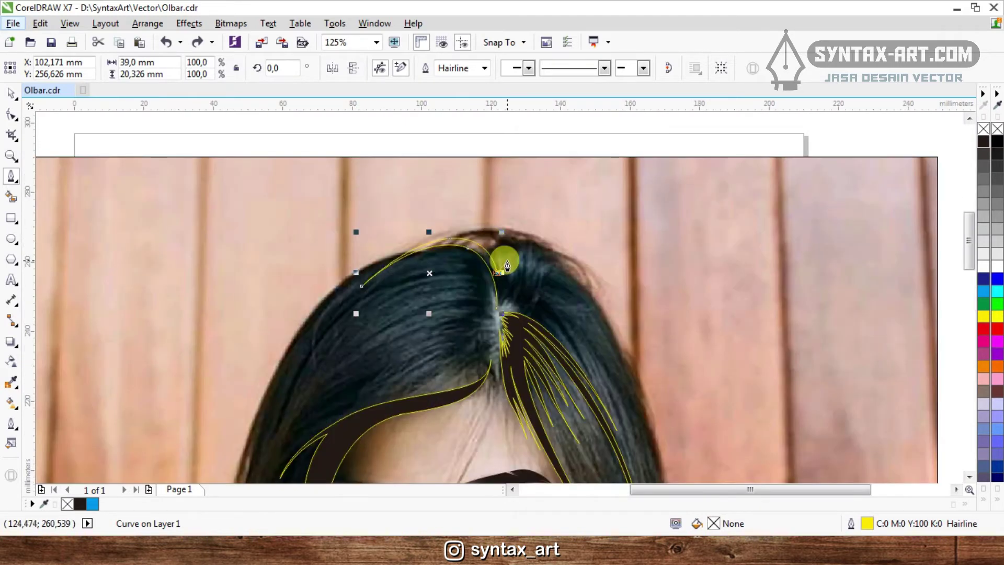
scroll(507, 265, "up", 1)
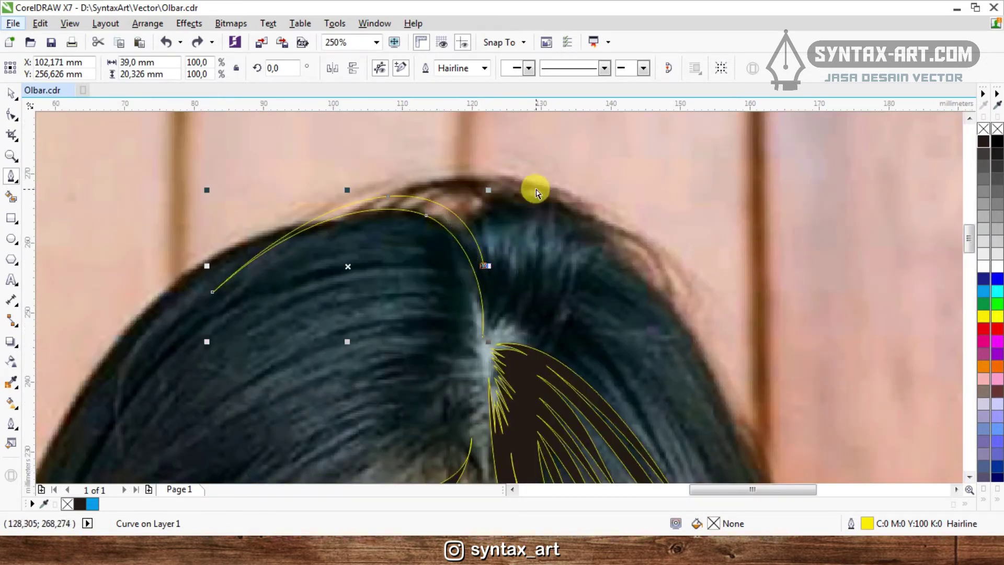
left_click(549, 265)
key("ctrl+z")
key("ctrl+z")
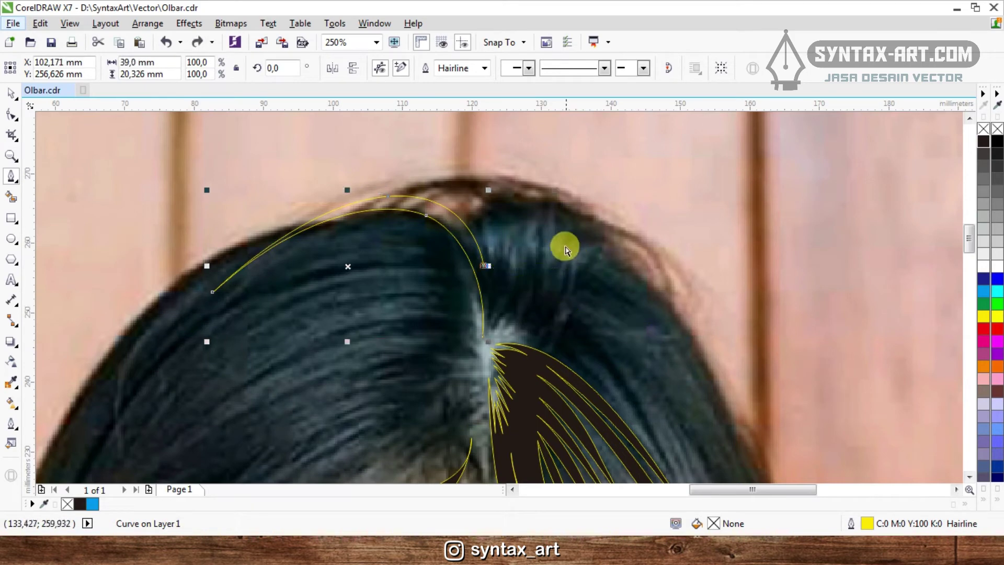
scroll(508, 188, "down", 1)
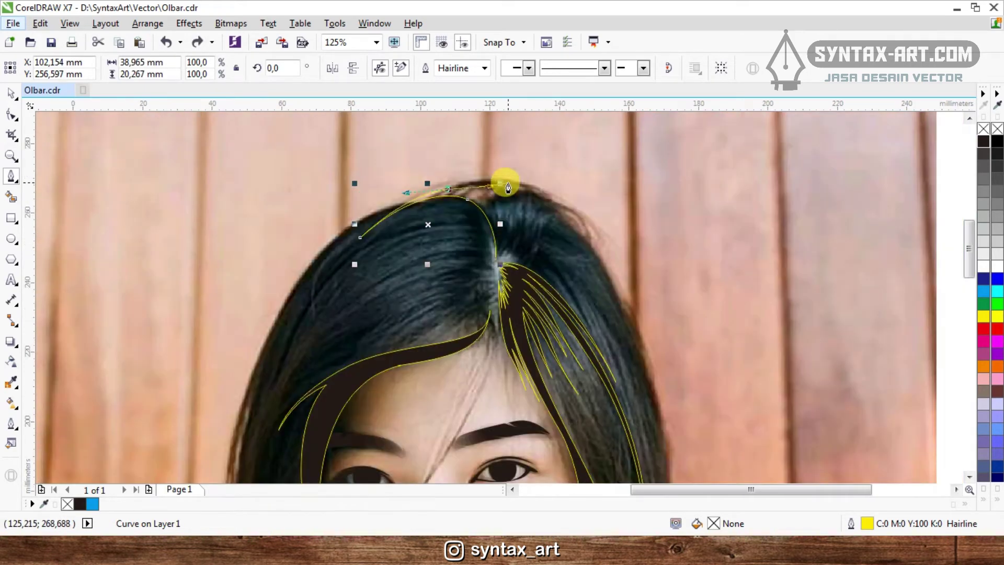
scroll(376, 224, "up", 1)
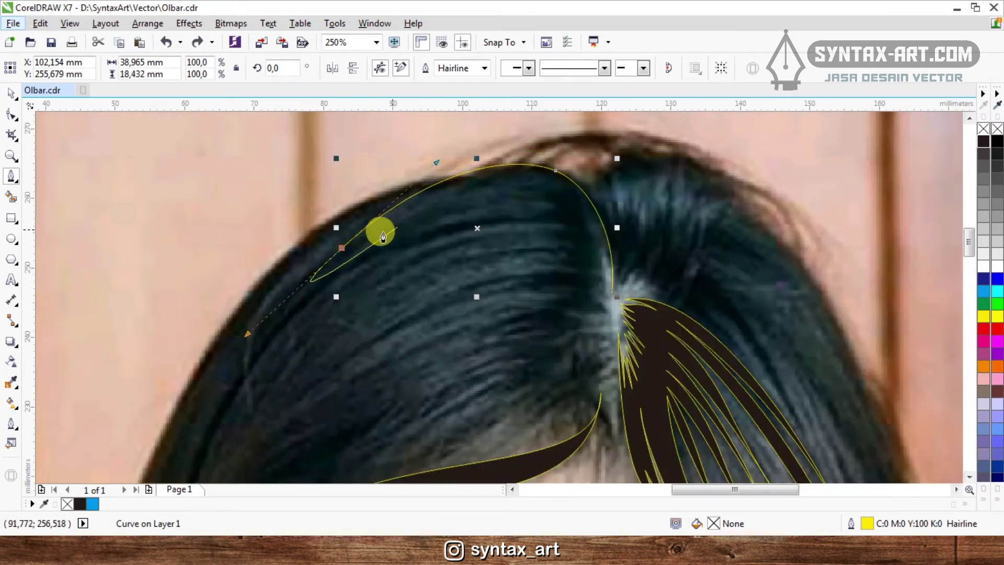
- Make the outline's left end a sharp corner and curve it back to a pointed tip beside the parting
left_click(343, 248)
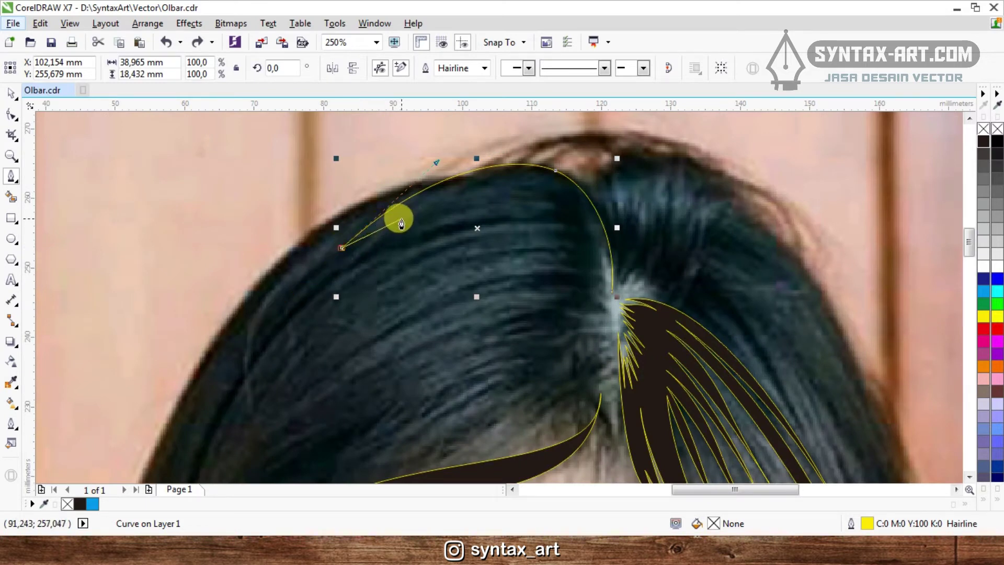
left_click_drag(469, 187, 549, 168)
left_click_drag(576, 214, 444, 230)
- Draw a second long strand down the left side and back toward the parting, making the outline about 48 mm wide and 25 mm tall
left_click_drag(422, 234, 327, 275)
left_click_drag(277, 340, 493, 223)
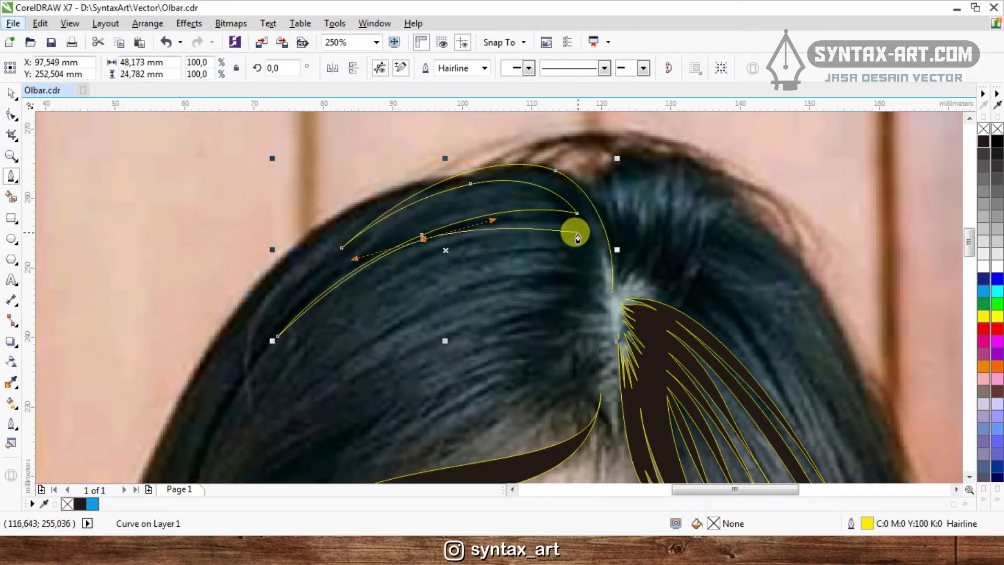
left_click_drag(587, 238, 611, 261)
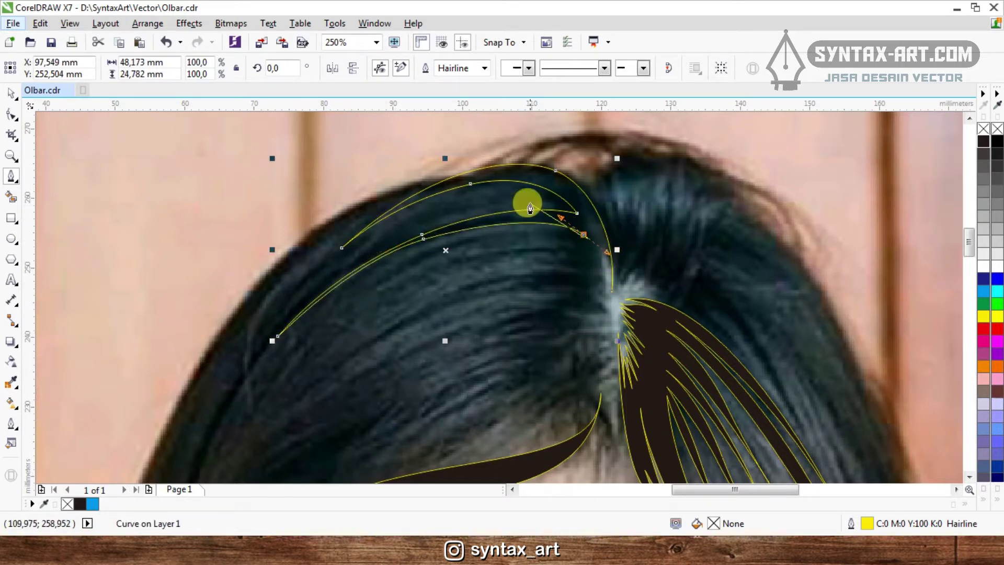
scroll(530, 209, "down", 2)
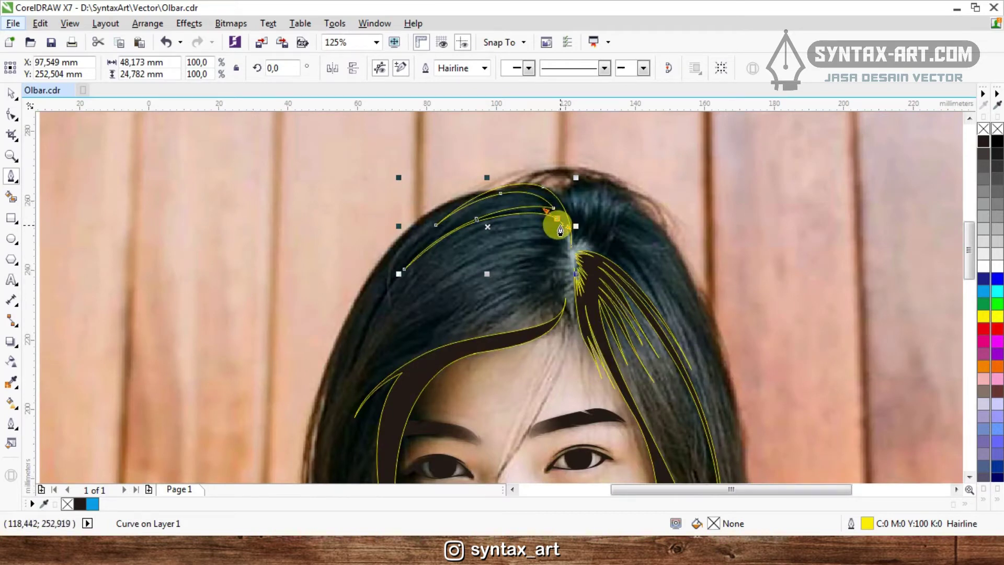
scroll(559, 231, "up", 2)
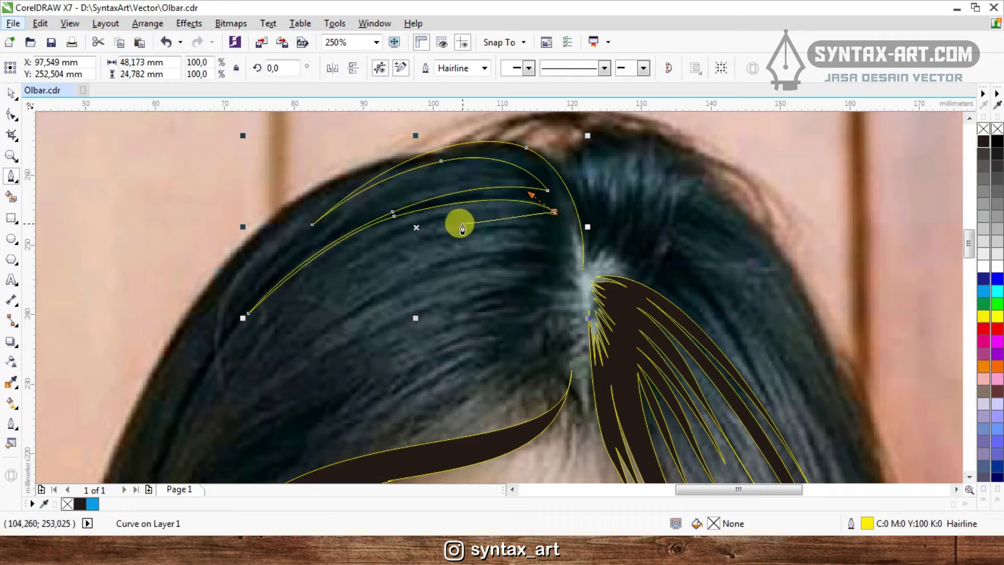
- Add two shorter pointed strands below the second strand, each curving back to a tip beside the parting
left_click_drag(393, 214, 528, 225)
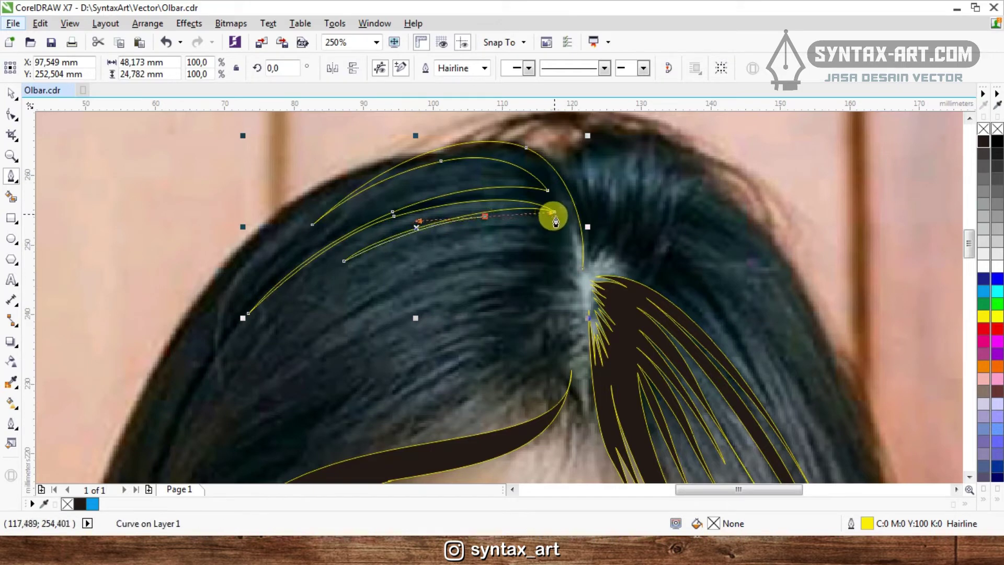
scroll(521, 227, "up", 2)
left_click_drag(489, 224, 384, 238)
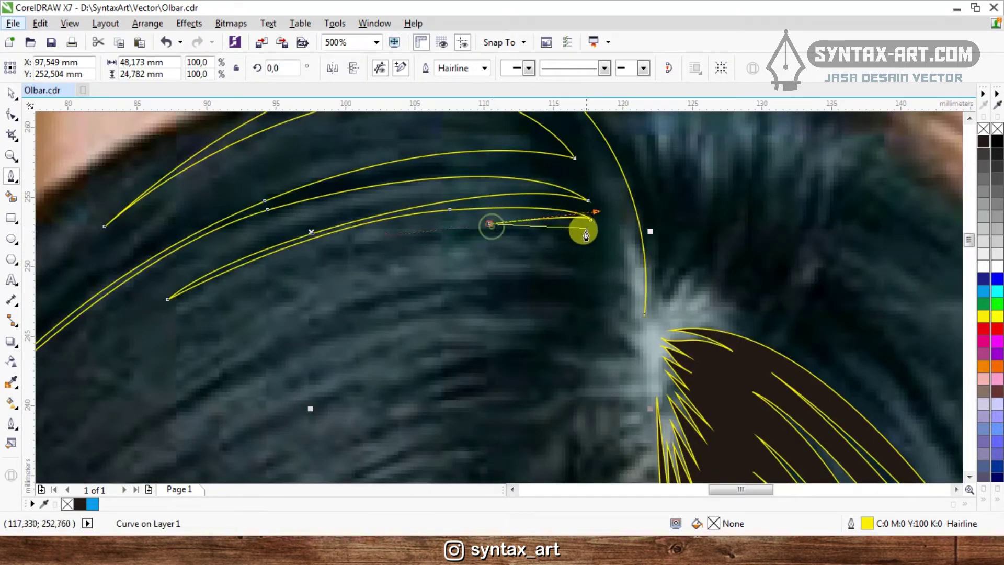
left_click_drag(588, 234, 622, 252)
- Extend the outline in a long curve from the parting to the lower left hair, making it about 61 mm wide and 52 mm tall
scroll(622, 252, "down", 4)
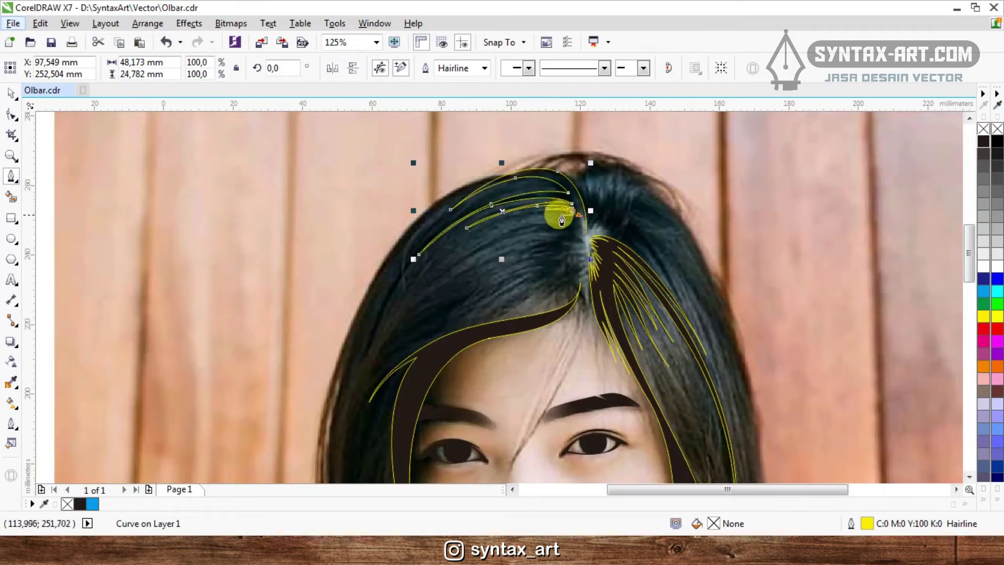
scroll(561, 240, "up", 2)
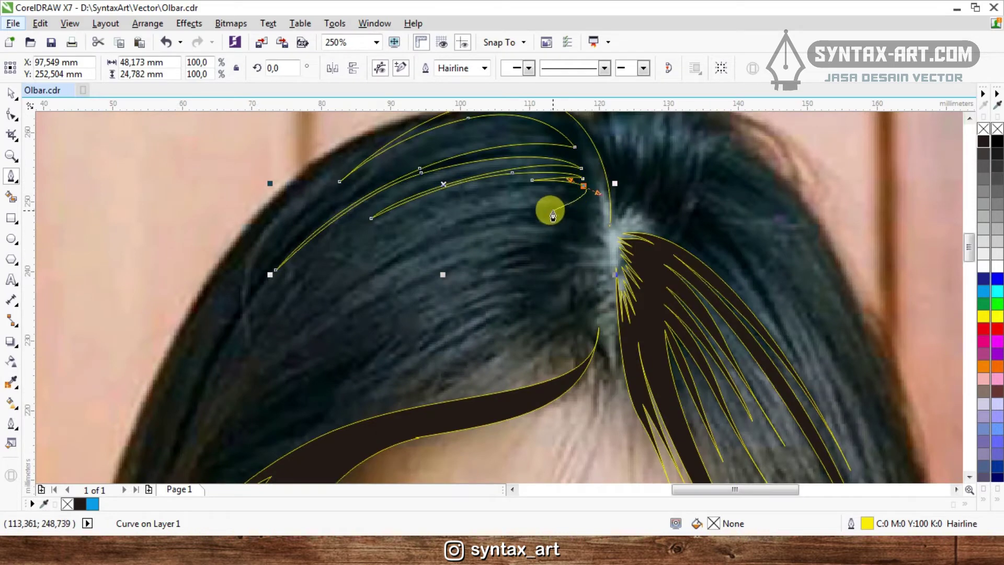
scroll(544, 189, "down", 2)
scroll(546, 194, "up", 2)
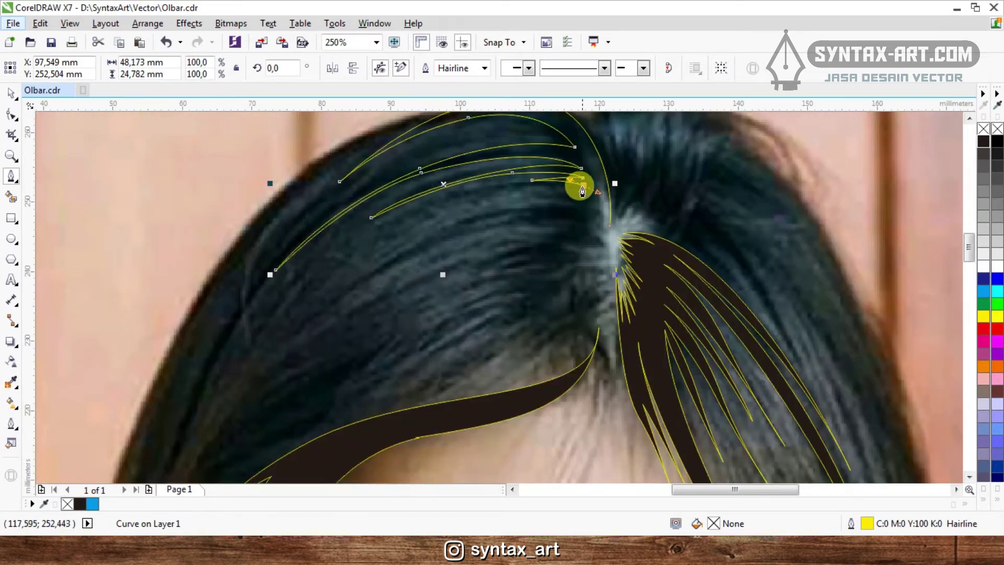
scroll(584, 191, "down", 2)
scroll(468, 228, "up", 2)
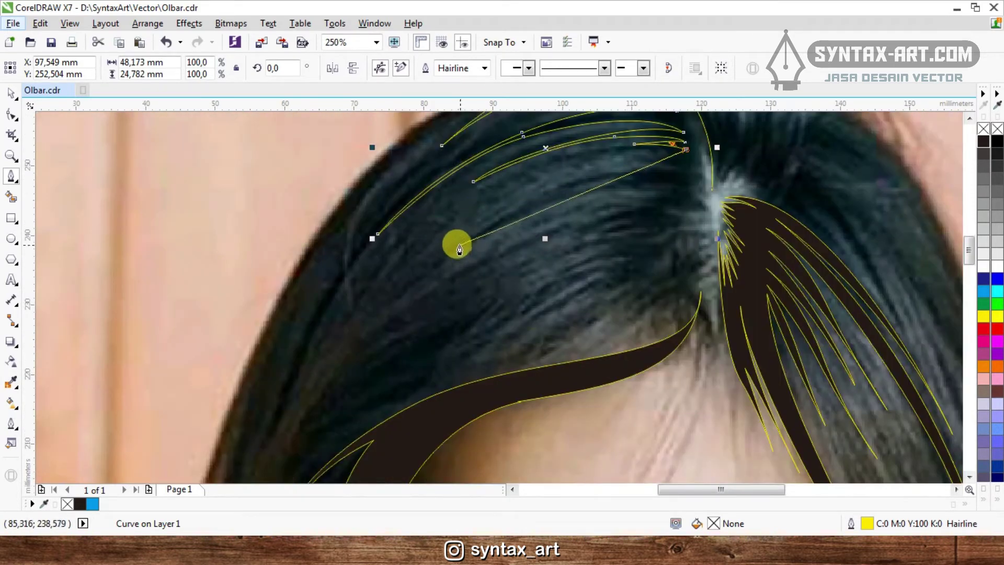
left_click(457, 244)
left_click_drag(328, 323, 307, 351)
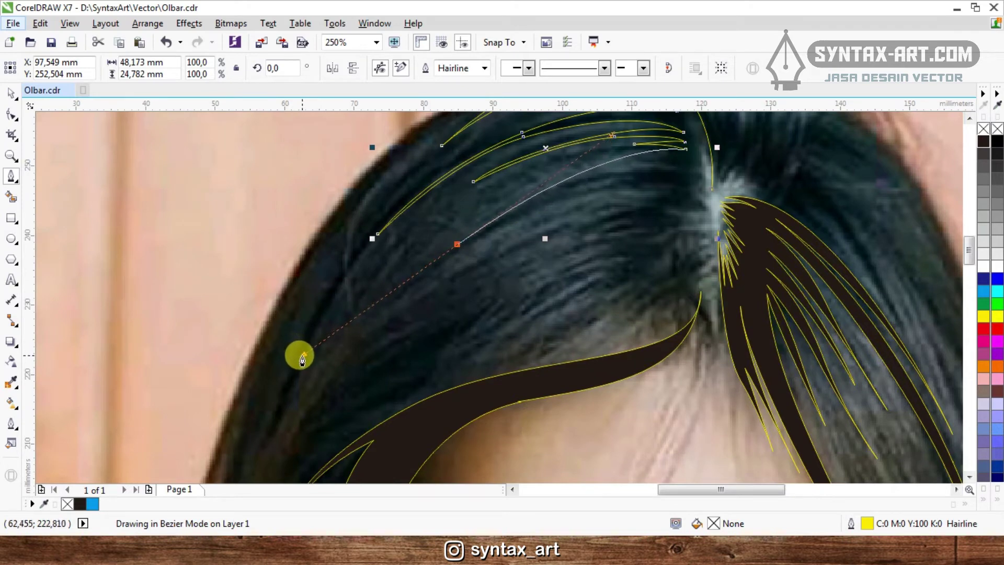
double_click(287, 422)
- Curve the outline back from its lower-left tip to a new pointed tip beside the parting
scroll(415, 264, "down", 4)
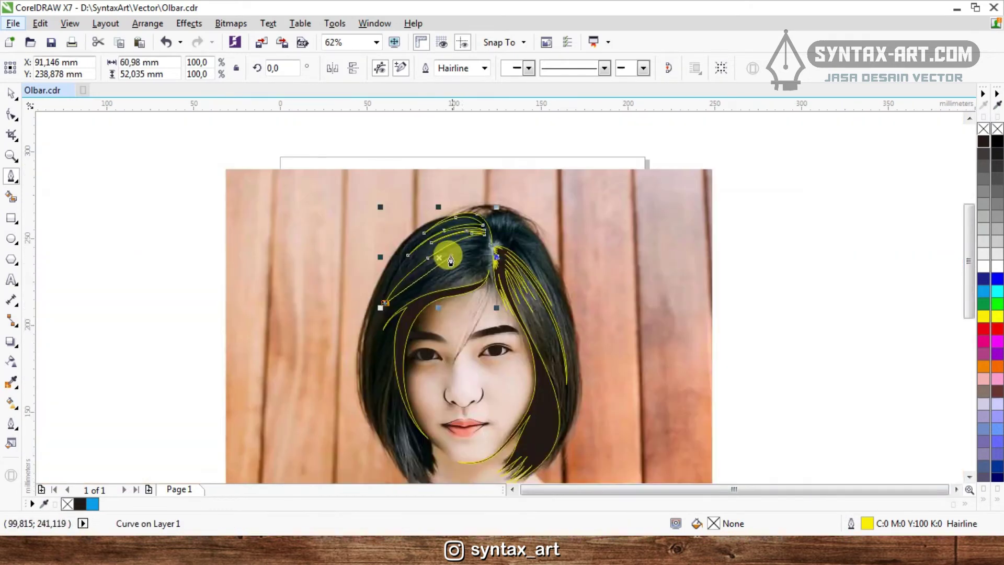
scroll(451, 260, "up", 4)
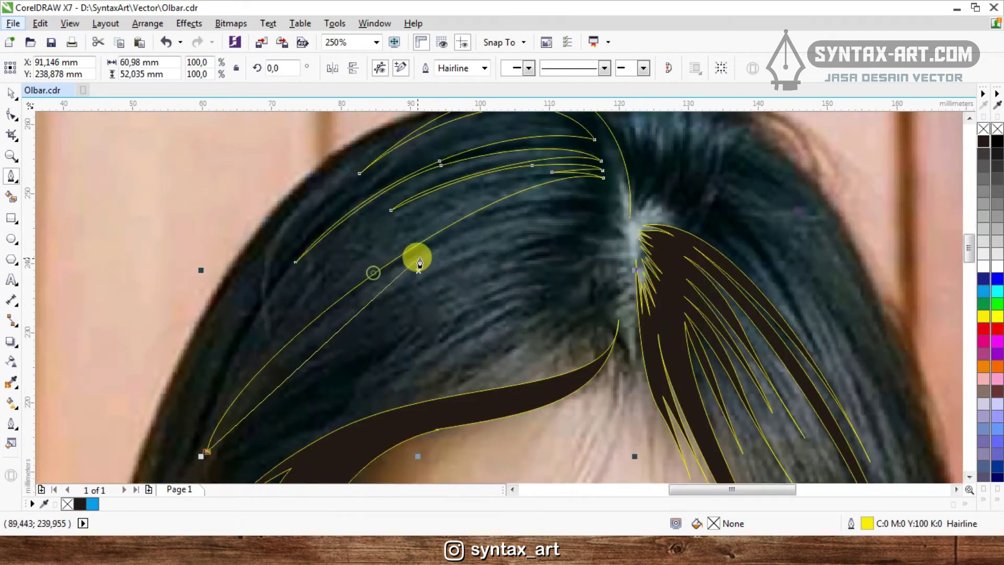
left_click_drag(358, 297, 497, 237)
left_click(594, 214)
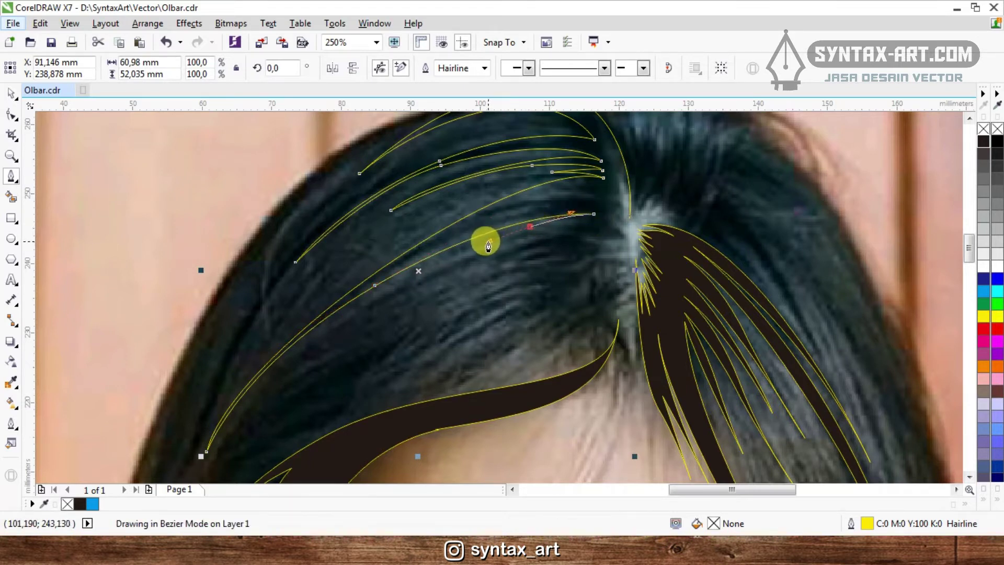
- Add two narrow pointed strands below the long strand, each curving back to a tip beside the parting
left_click(486, 245)
left_click(395, 294)
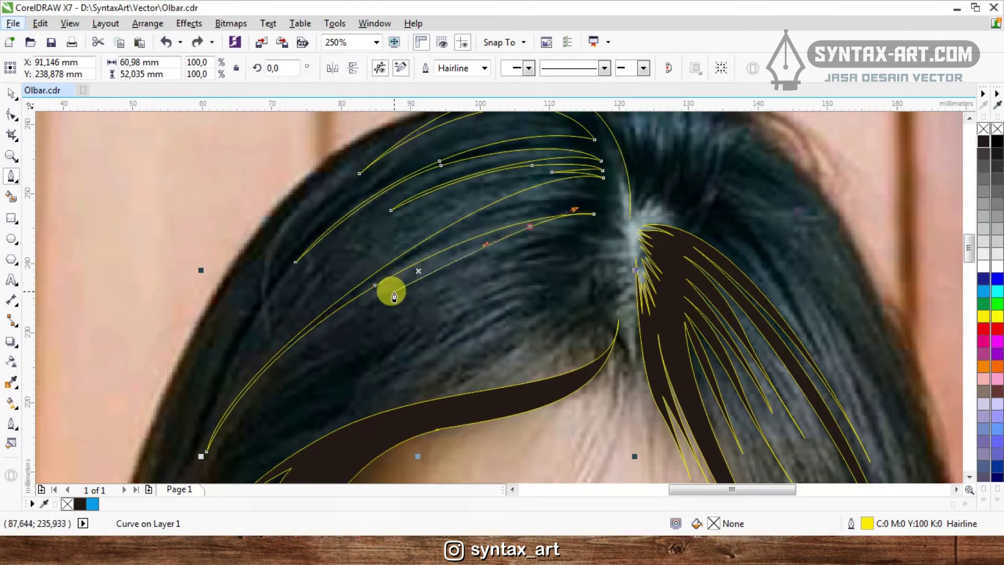
left_click(517, 250)
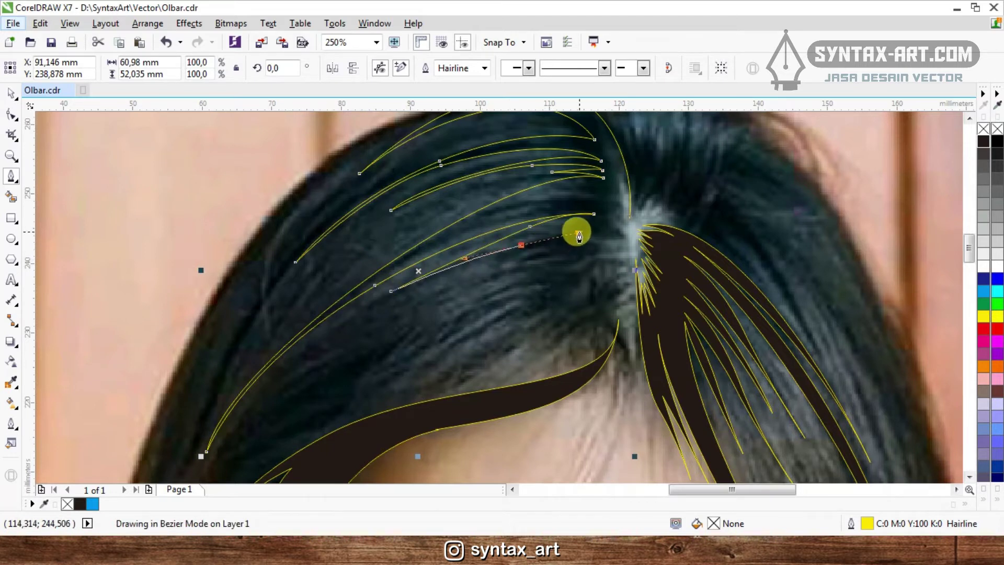
left_click_drag(579, 232, 580, 232)
left_click(602, 242)
left_click_drag(510, 257, 566, 257)
left_click(408, 296)
left_click(609, 264)
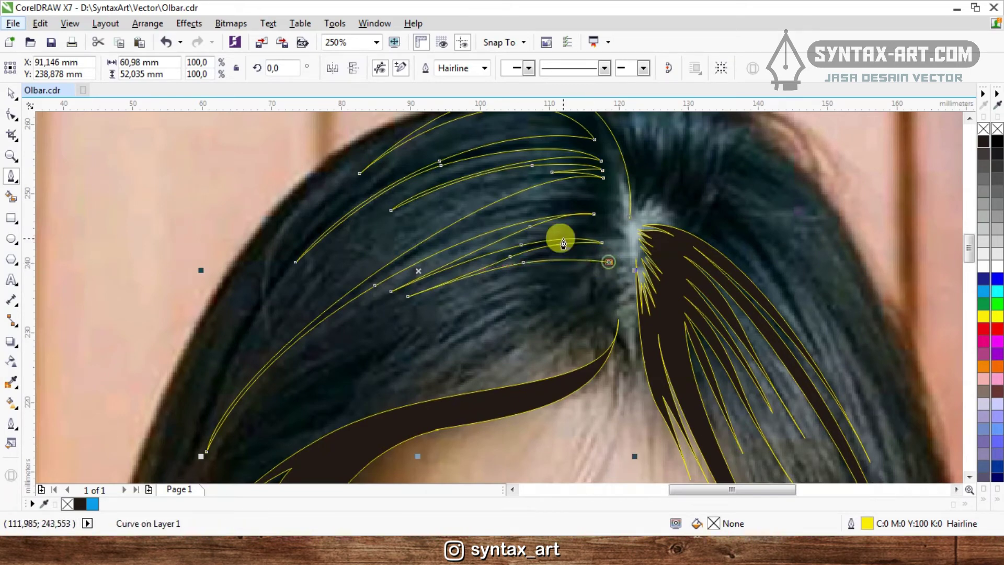
- Add a shorter pointed strand below these, curving back beside the parting, and redo the placement of its end tip
scroll(560, 236, "down", 2)
scroll(578, 246, "up", 2)
scroll(536, 256, "up", 1)
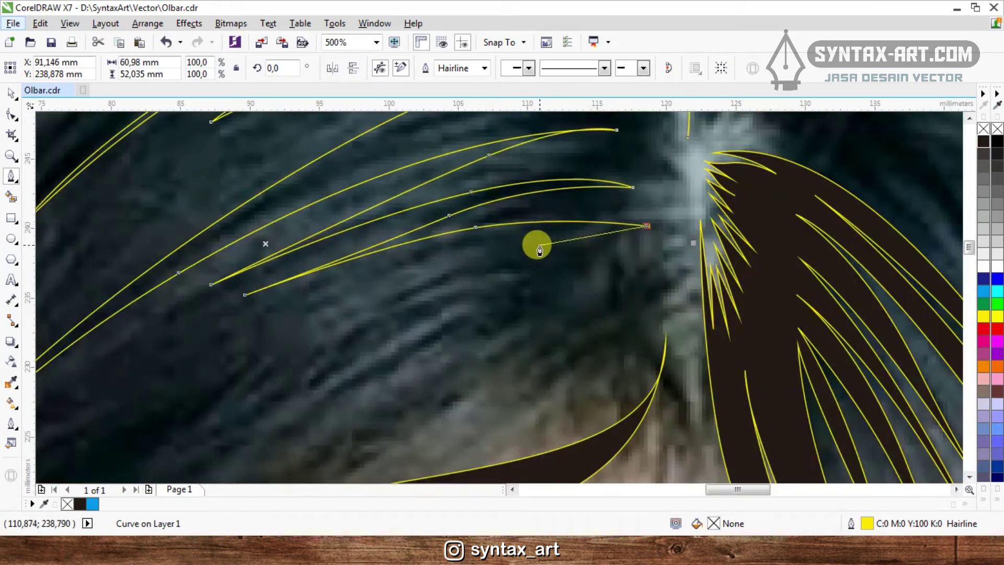
left_click_drag(492, 243, 421, 270)
left_click(352, 279)
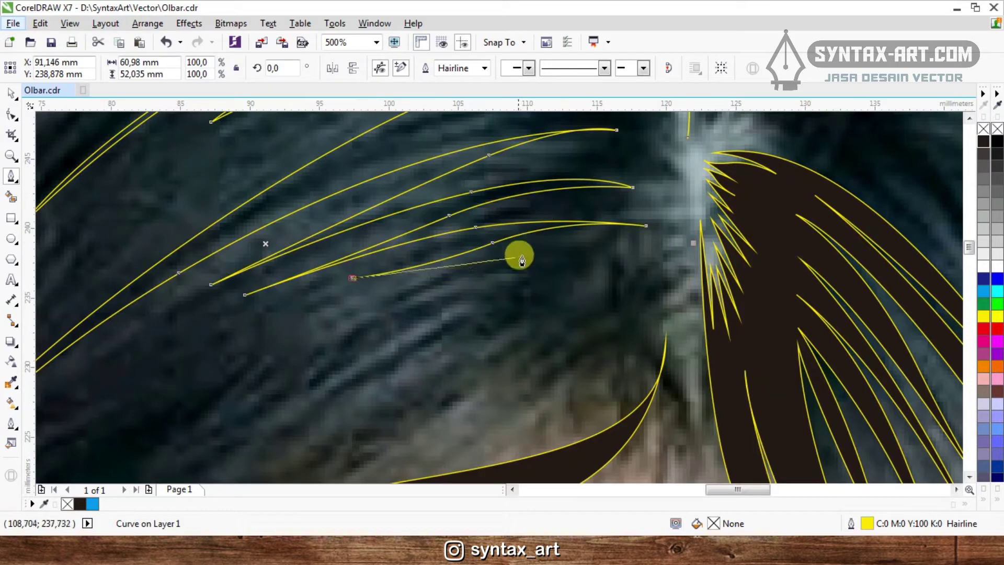
left_click_drag(531, 248, 608, 242)
left_click(670, 244)
scroll(578, 234, "down", 1)
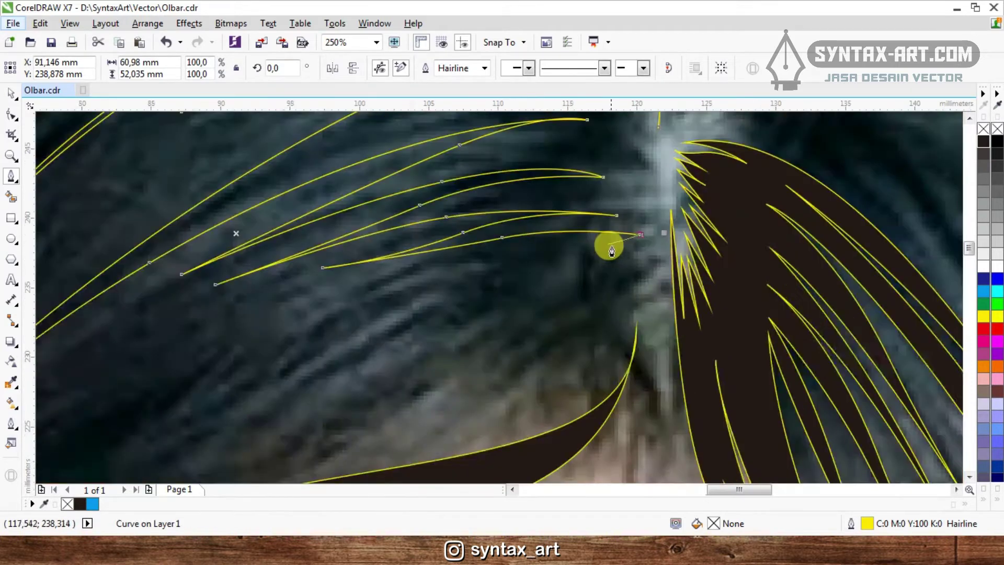
scroll(607, 242, "up", 2)
key("ctrl+z")
left_click(633, 230)
scroll(633, 230, "down", 2)
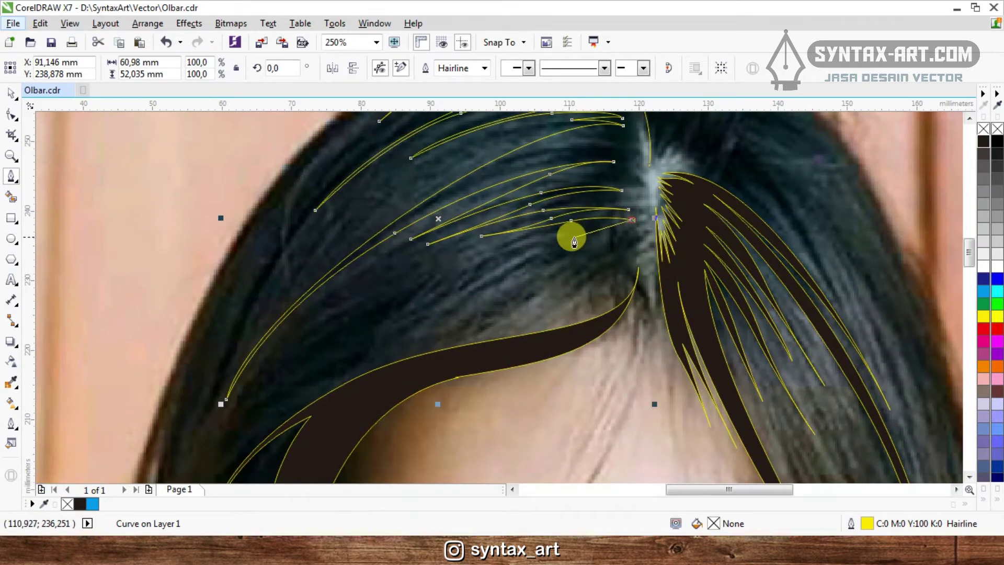
- Curve the outline down and left from the last tip, and try extending it toward the dark fringe band
scroll(574, 241, "down", 1)
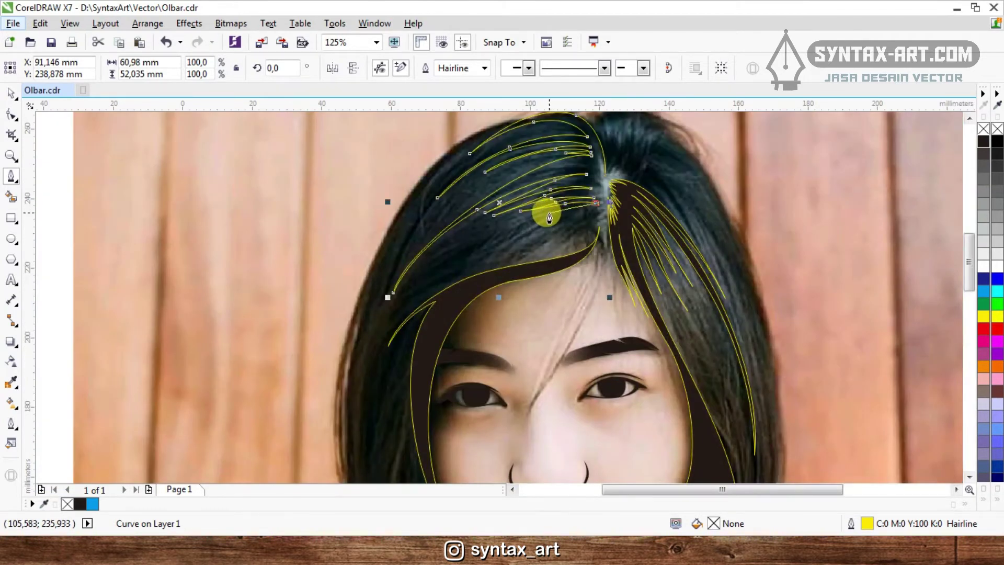
scroll(549, 217, "up", 1)
left_click_drag(530, 216, 473, 250)
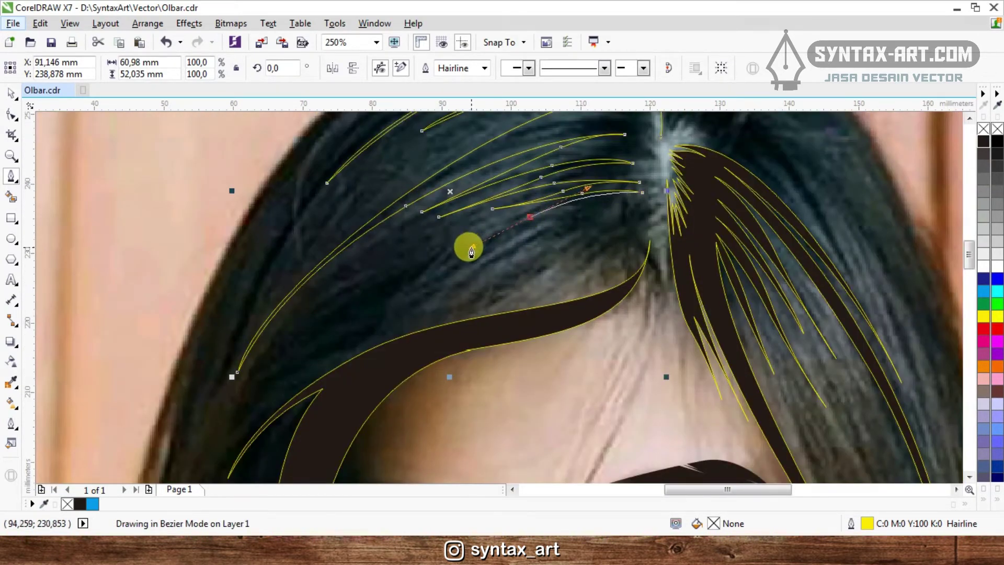
left_click_drag(366, 309, 298, 342)
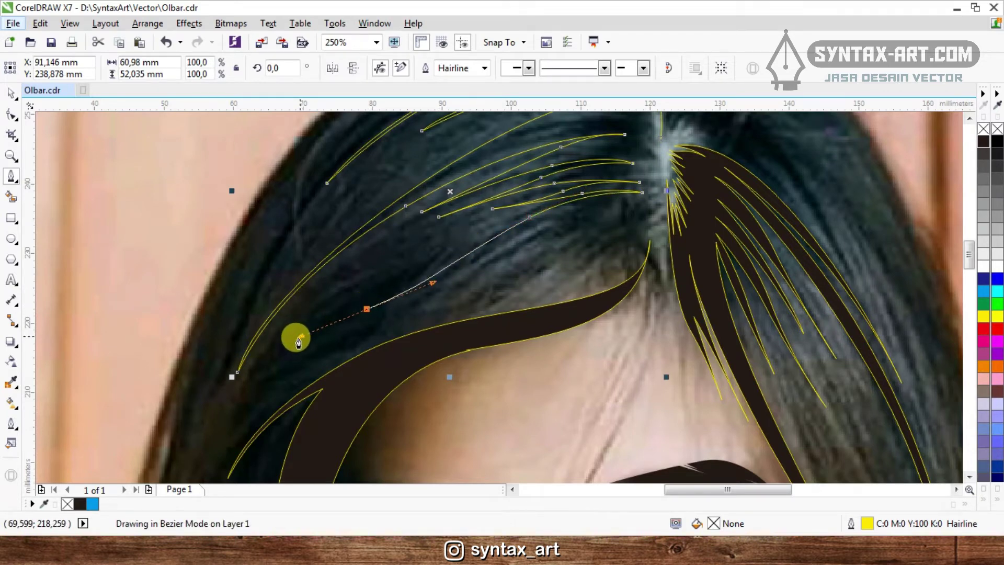
scroll(345, 304, "down", 1)
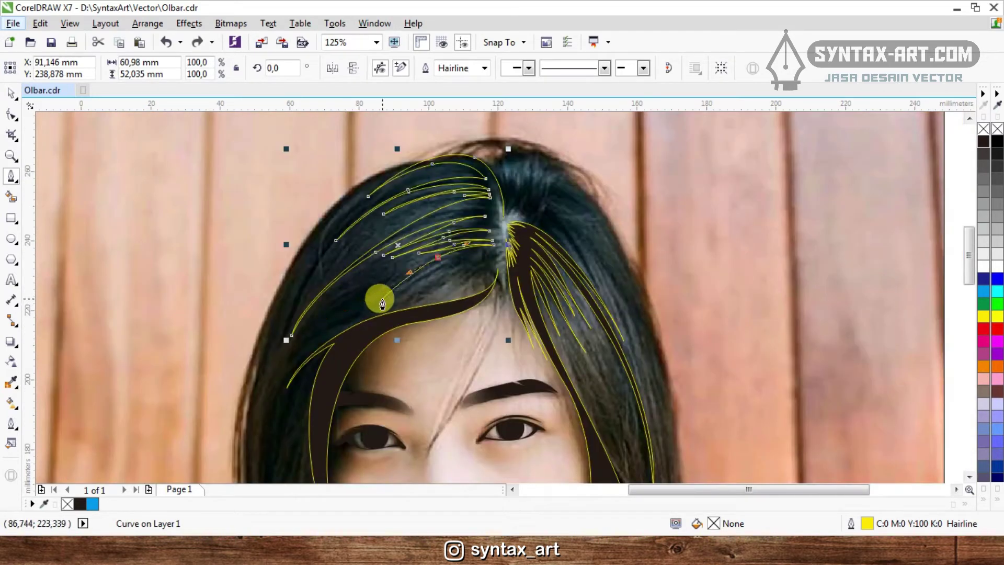
scroll(382, 305, "up", 1)
scroll(455, 238, "up", 1)
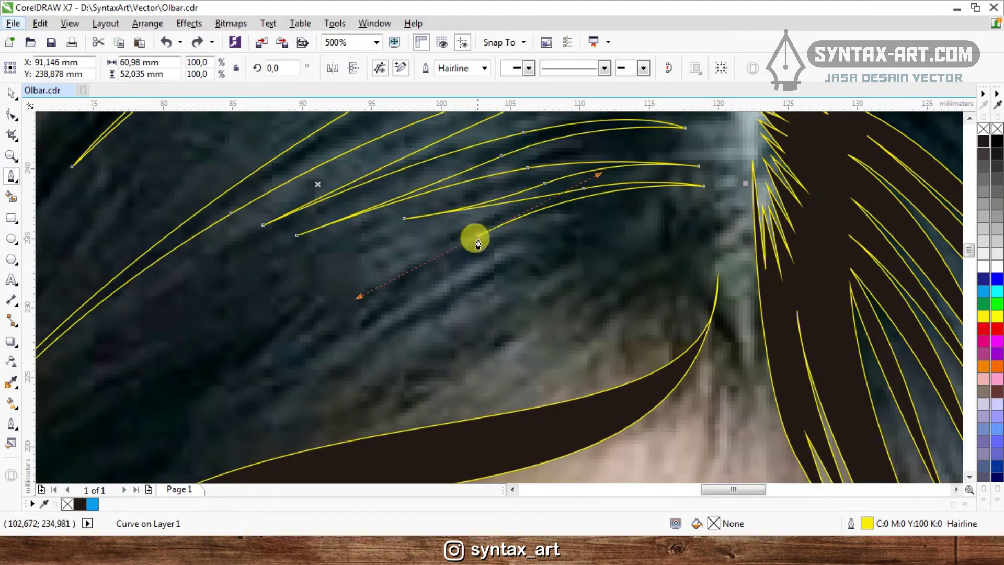
- Make the short curve's left end a sharp corner and curve back to a pointed tip just below the previous one
left_click(478, 236)
left_click_drag(631, 200, 703, 202)
scroll(594, 251, "down", 2)
scroll(610, 236, "up", 2)
key("ctrl+z")
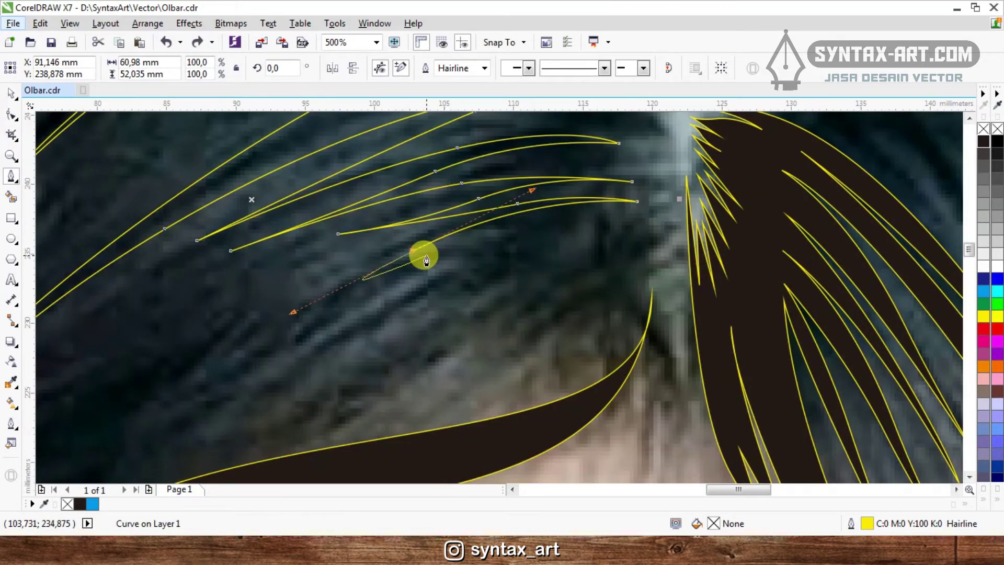
left_click_drag(413, 257, 413, 256)
left_click_drag(599, 218, 693, 225)
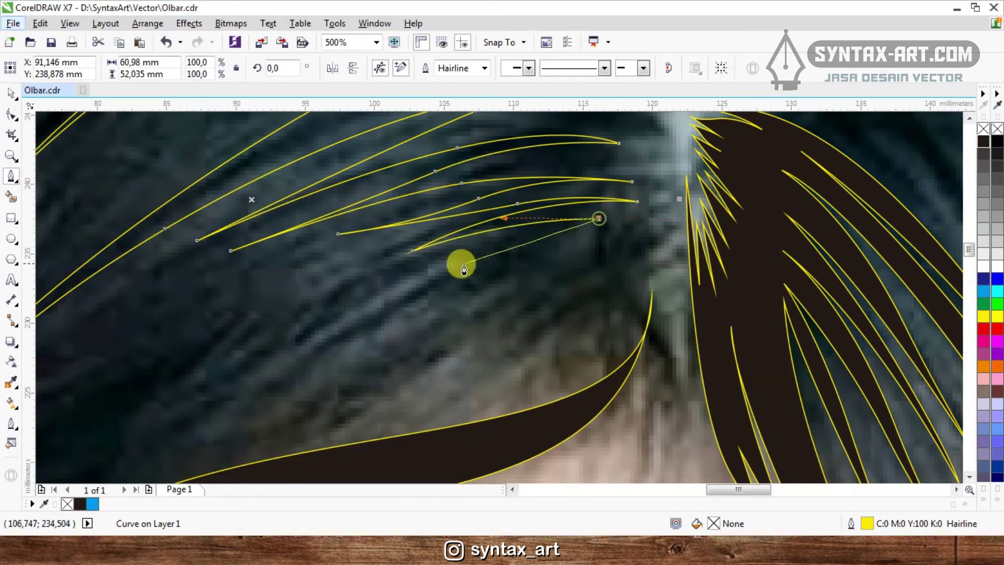
- Draw a longer strand down to a pointed tip above the dark fringe band and back to a tip partway toward the parting
scroll(457, 251, "down", 2)
scroll(440, 257, "up", 2)
left_click_drag(428, 261, 326, 324)
left_click(291, 342)
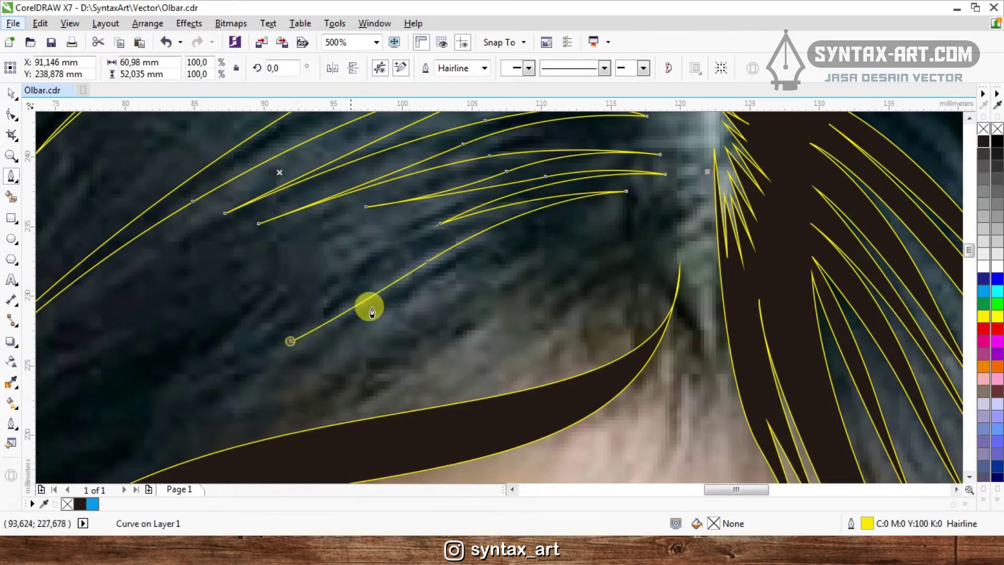
mouse_move(427, 282)
left_mouse_down()
mouse_move(492, 253)
mouse_move(414, 297)
left_mouse_up()
left_click(540, 247)
- Add two thin zigzag strands below the longer strand, with each right-hand tip reaching slightly nearer the parting
left_click(381, 311)
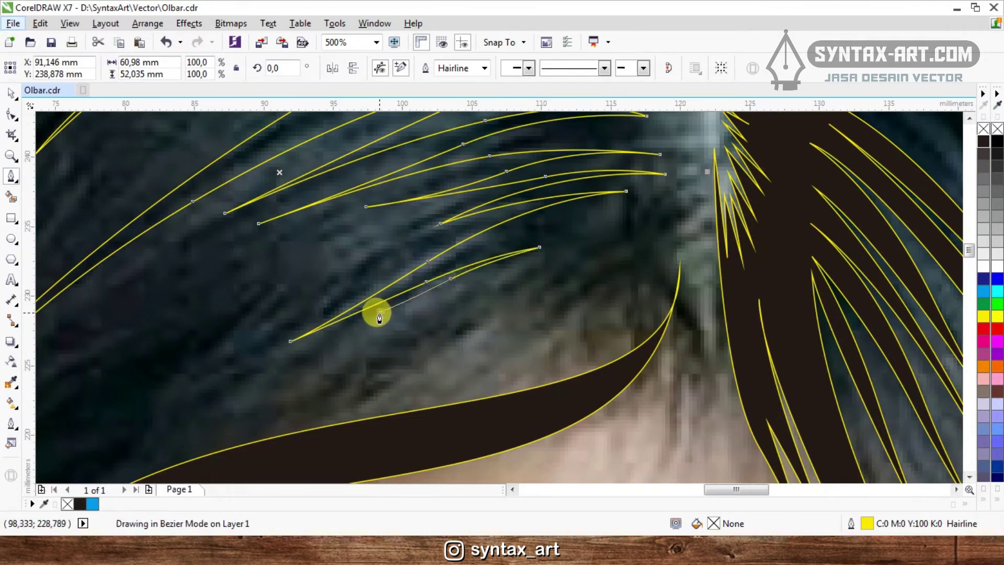
left_click_drag(527, 261, 567, 250)
left_click(585, 240)
left_click(584, 239)
left_click(490, 279)
left_click(431, 303)
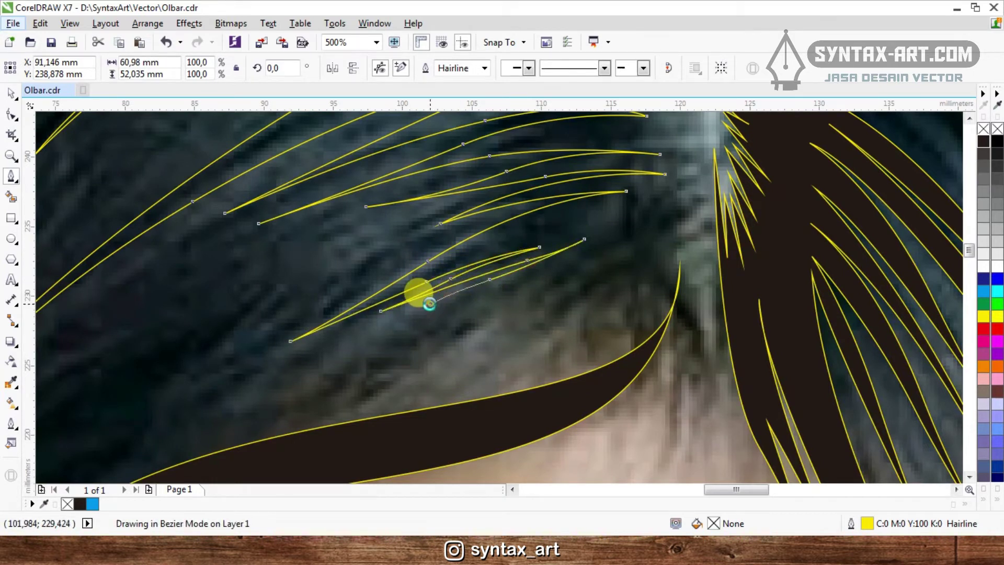
left_click(520, 278)
double_click(601, 256)
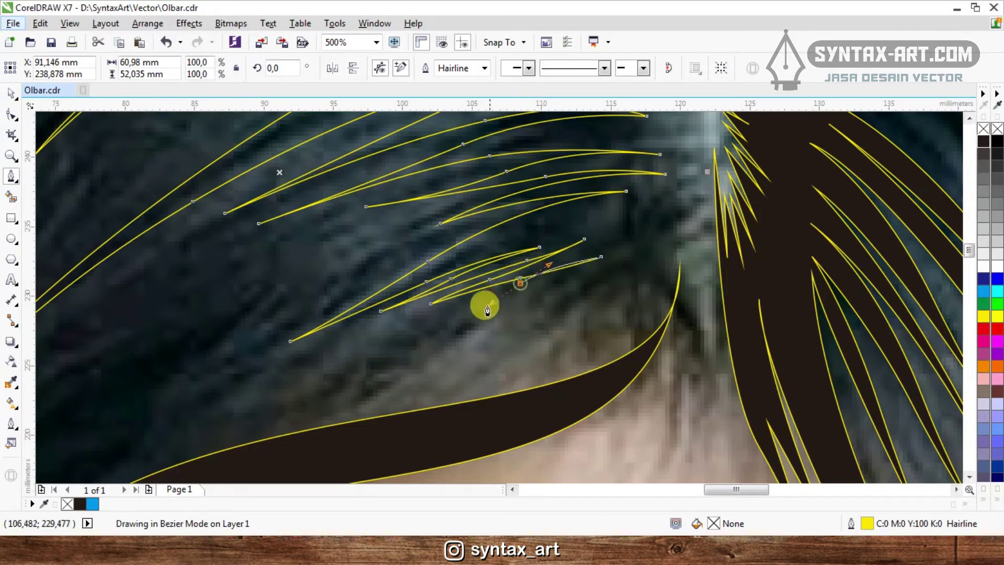
- Add two more pointed strands above the forehead hairline, ending the second at a tip near the dark fringe band's upper end
left_click_drag(505, 293, 549, 289)
left_click(420, 324)
left_click(605, 282)
left_click(606, 281)
left_click(510, 314)
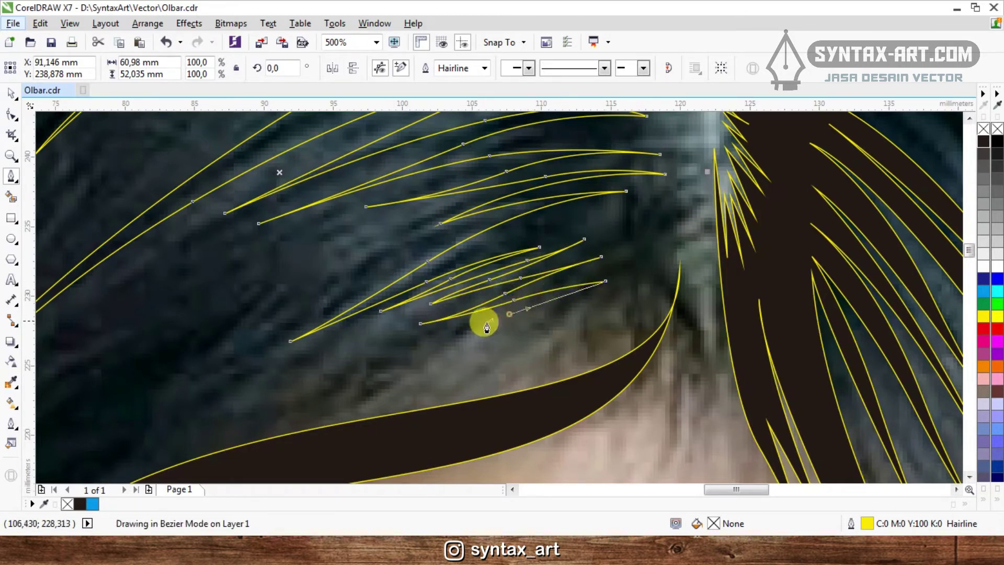
left_click(431, 343)
left_click(555, 314)
left_click(658, 251)
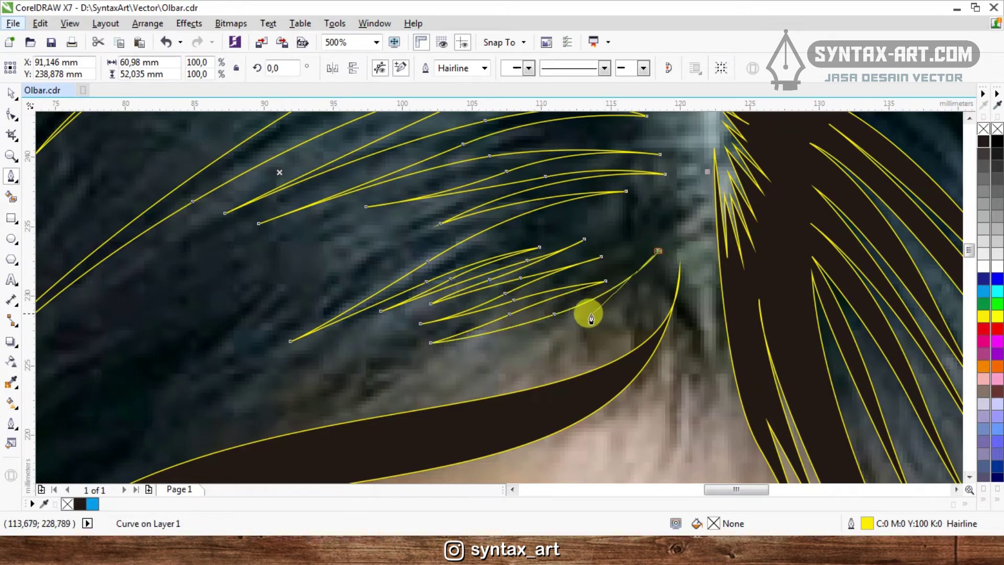
- Add a last curved strand close above the dark fringe band, returning to a tip beside the band's upper end
left_click_drag(592, 314, 627, 313)
left_click(490, 359)
left_click(668, 273)
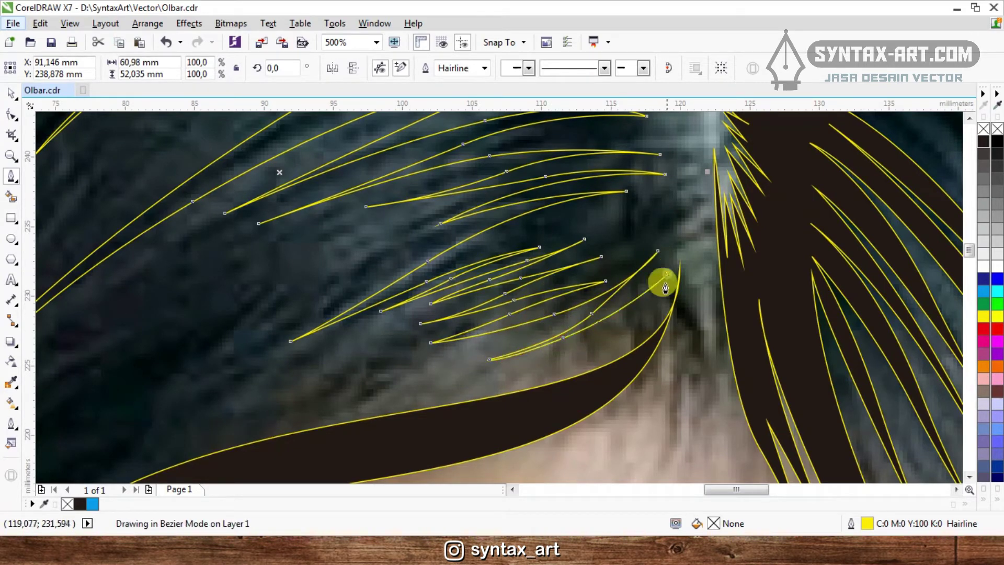
- Extend the outline in a long curve down and left, following just above the dark fringe band's upper edge
scroll(603, 335, "down", 1)
scroll(596, 341, "up", 1)
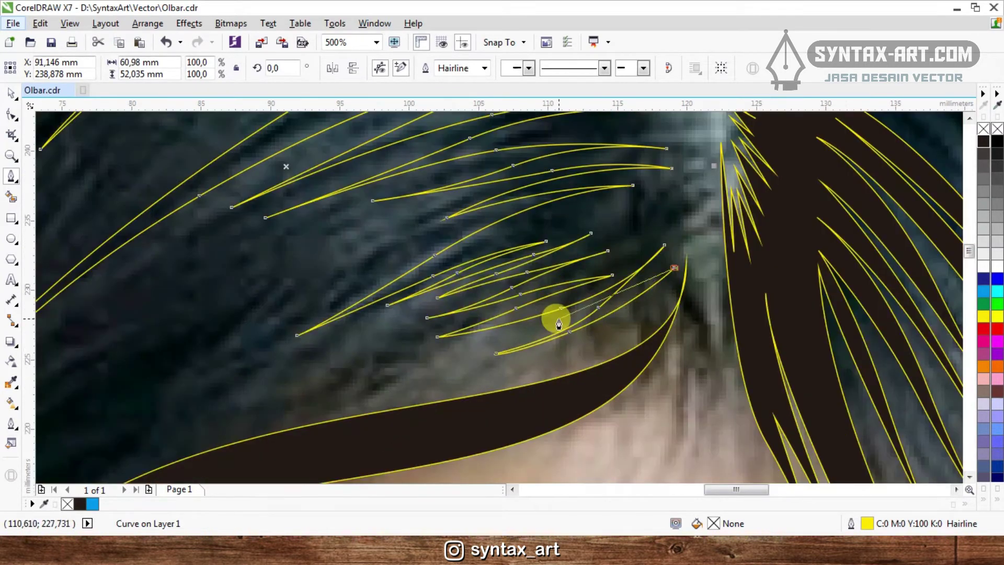
scroll(543, 330, "down", 5)
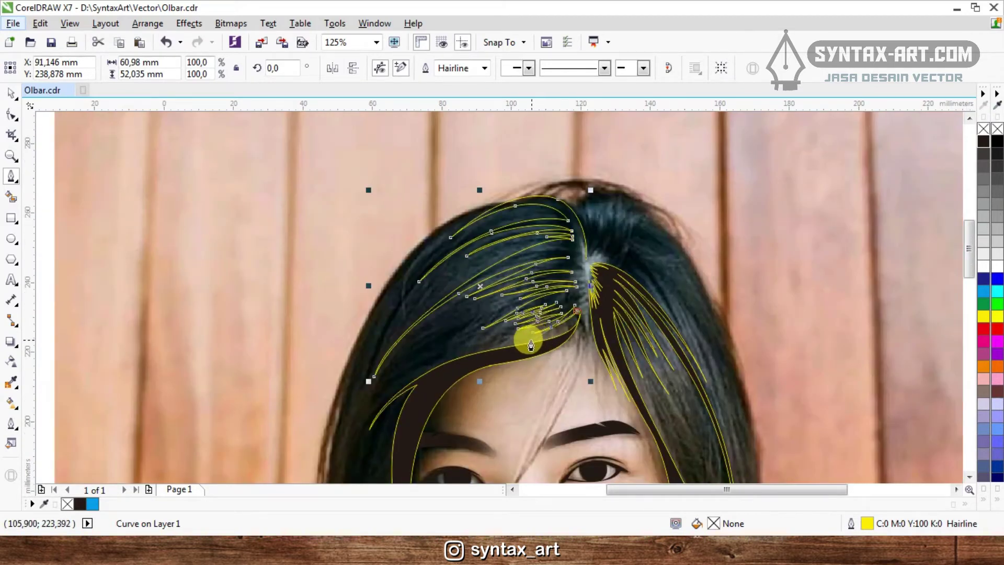
scroll(531, 343, "up", 5)
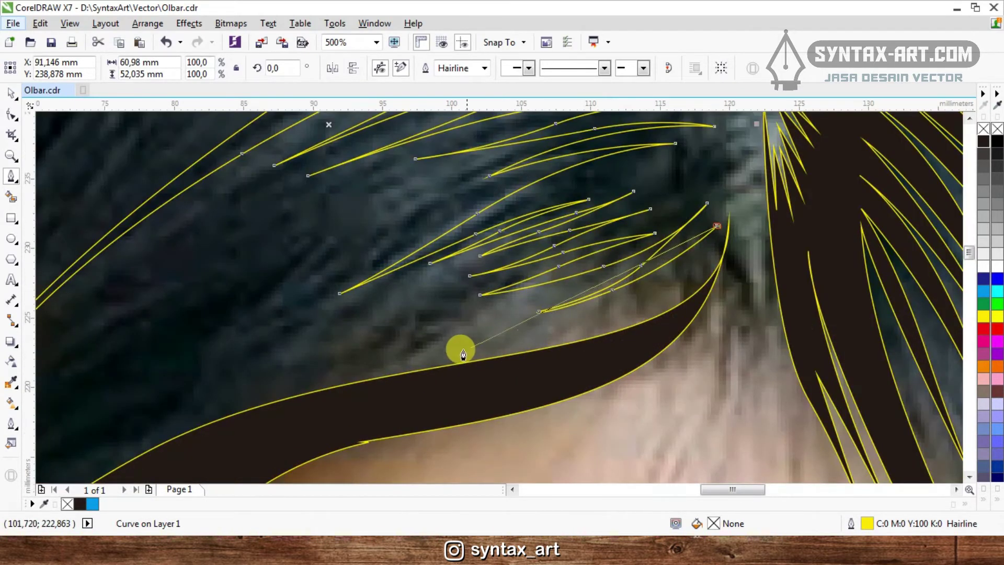
left_click_drag(293, 385, 263, 385)
scroll(372, 300, "down", 5)
scroll(309, 330, "up", 5)
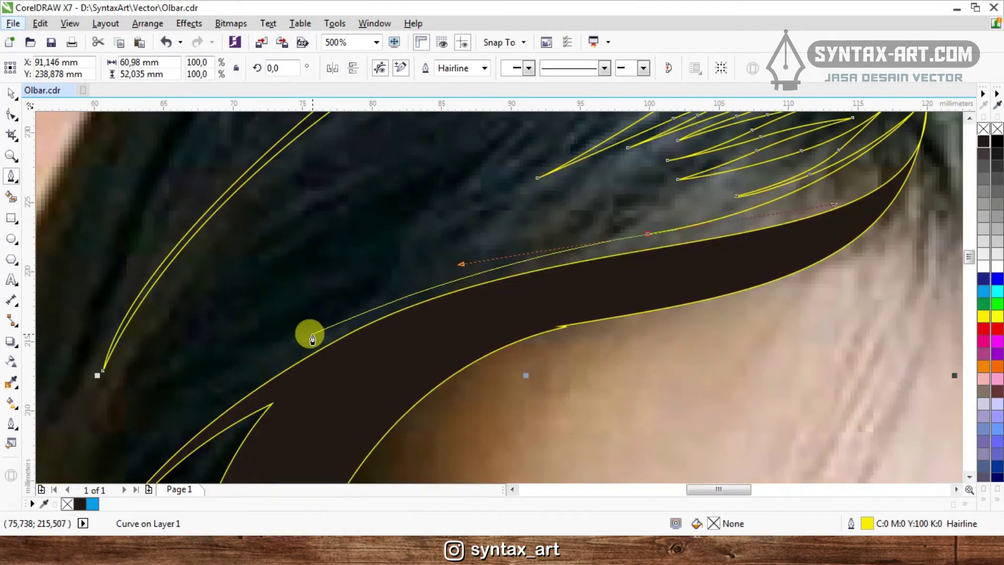
left_click_drag(325, 324, 237, 369)
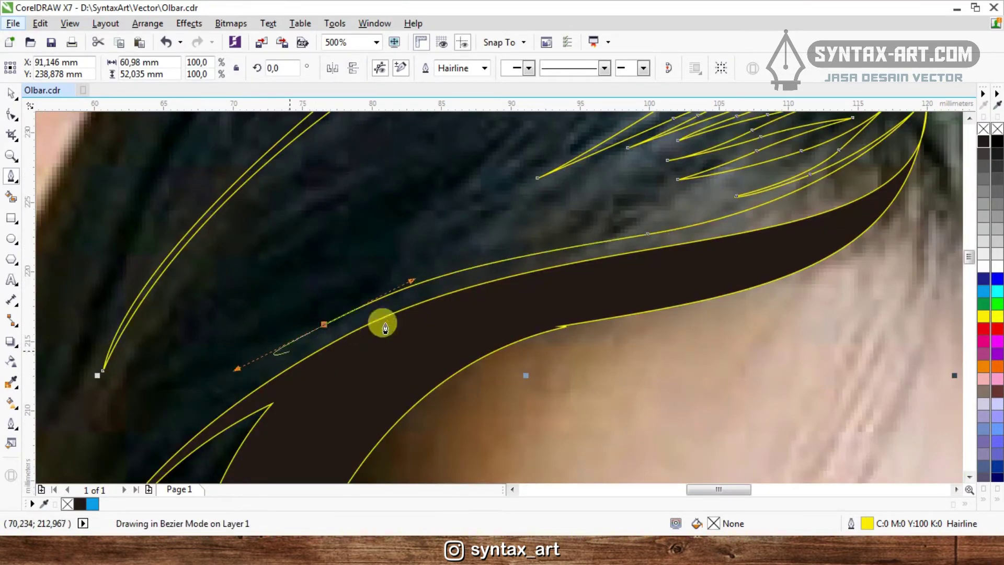
- Turn the curve back at a sharp tip and run it along inside the dark fringe band to the band's upper end
scroll(549, 276, "down", 2)
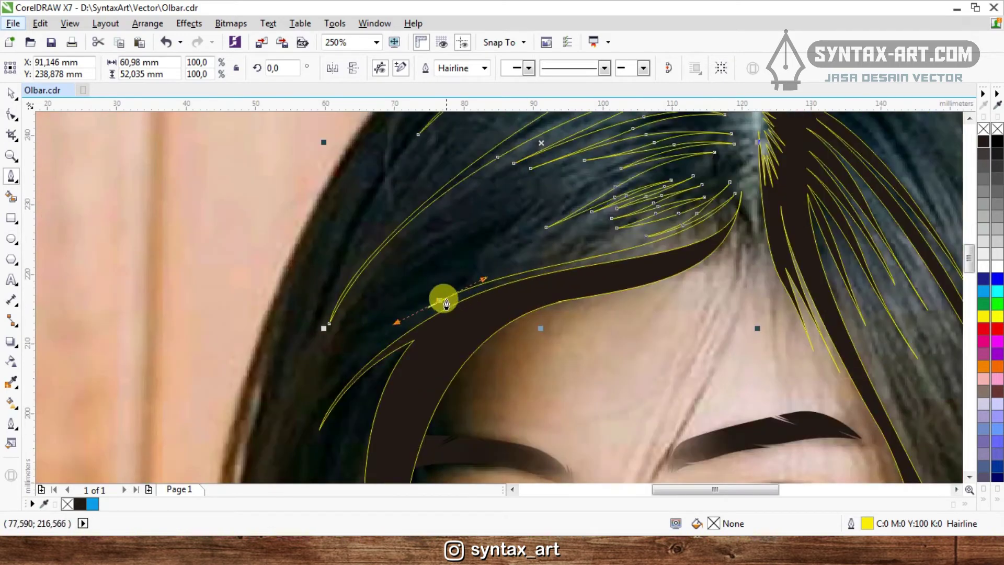
scroll(569, 270, "up", 4)
left_click_drag(568, 281, 899, 231)
scroll(717, 243, "down", 6)
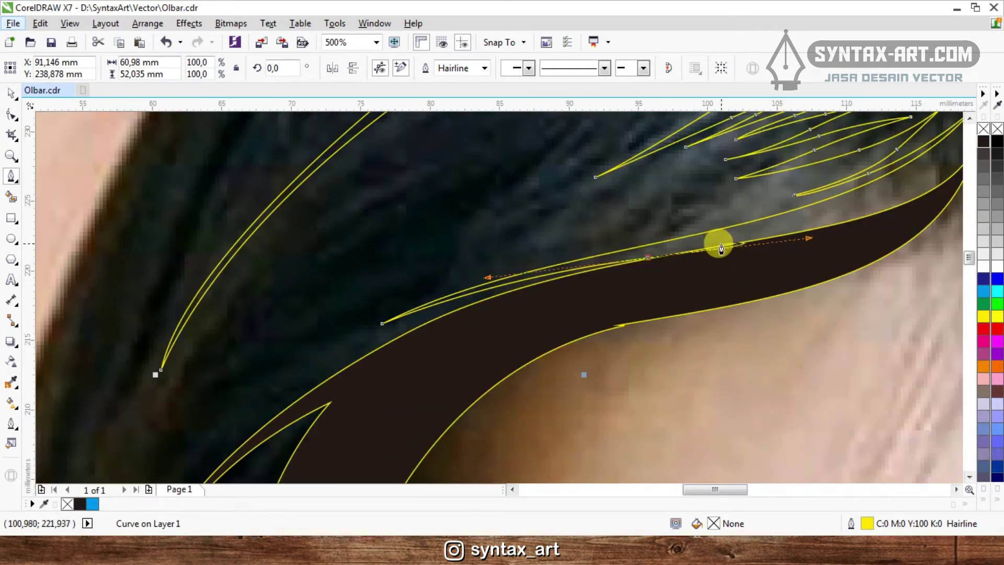
scroll(795, 244, "up", 4)
left_click(804, 219)
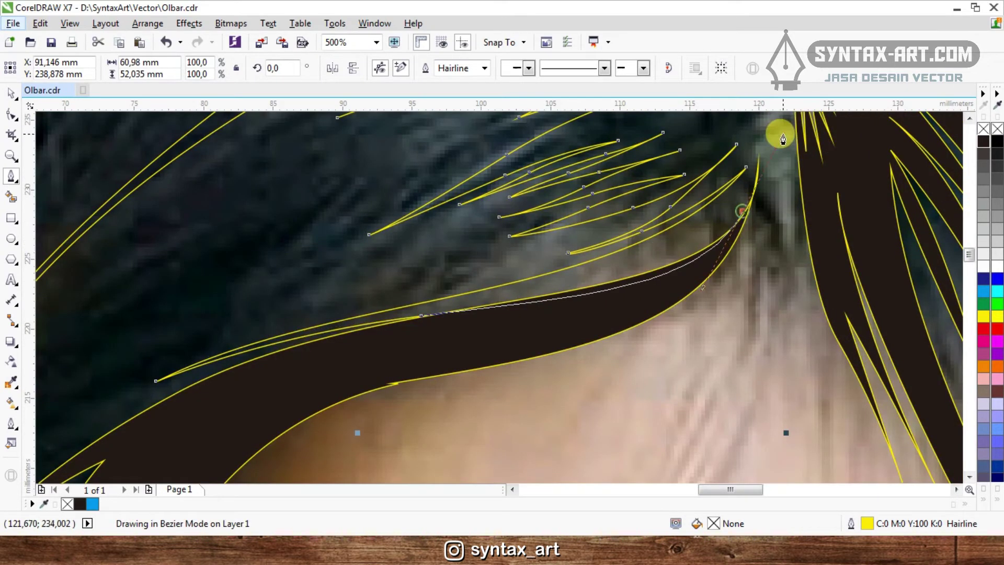
- Extend the outline in a long curve from the dark fringe band's upper end up to a tip at the parting's lower end
left_click_drag(789, 151, 789, 140)
scroll(753, 164, "down", 3)
scroll(758, 162, "up", 3)
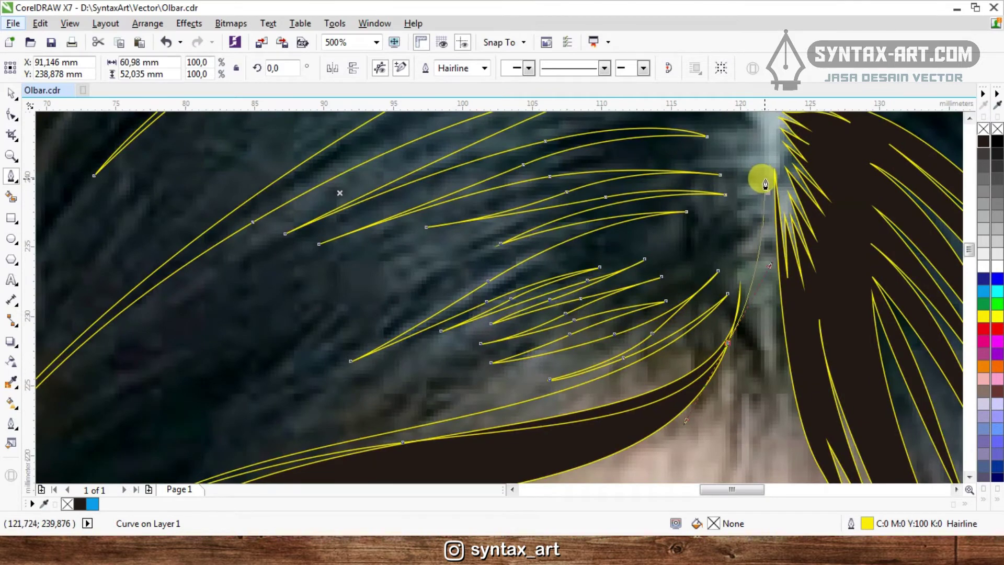
scroll(756, 202, "down", 2)
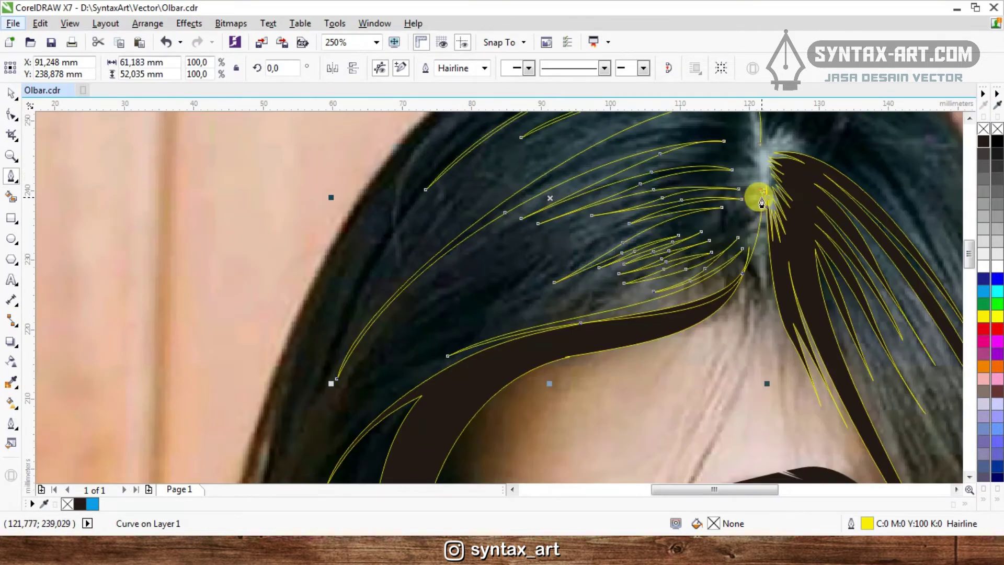
scroll(761, 202, "up", 2)
scroll(752, 219, "down", 2)
scroll(751, 215, "up", 2)
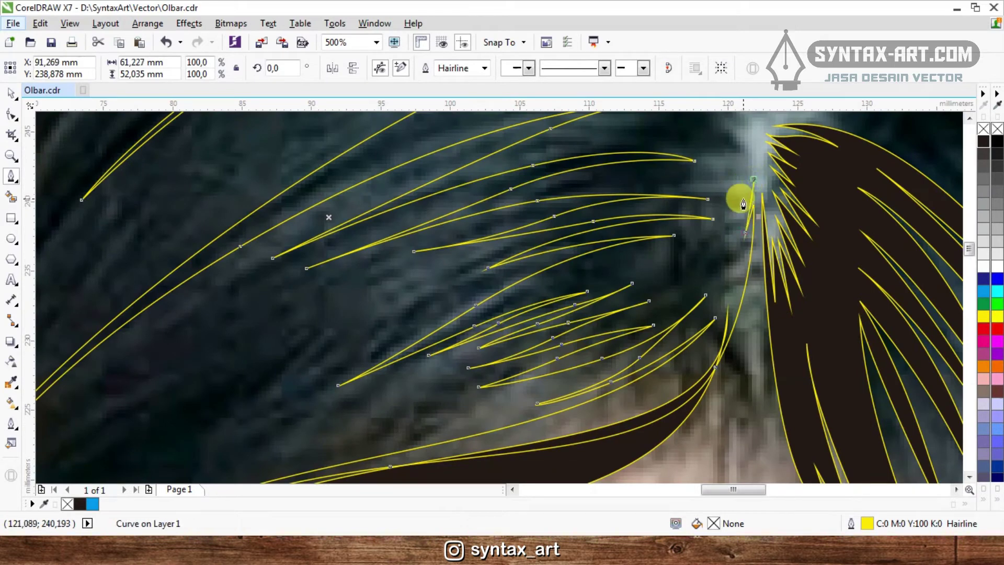
scroll(743, 203, "down", 2)
scroll(746, 161, "up", 2)
scroll(730, 224, "up", 1)
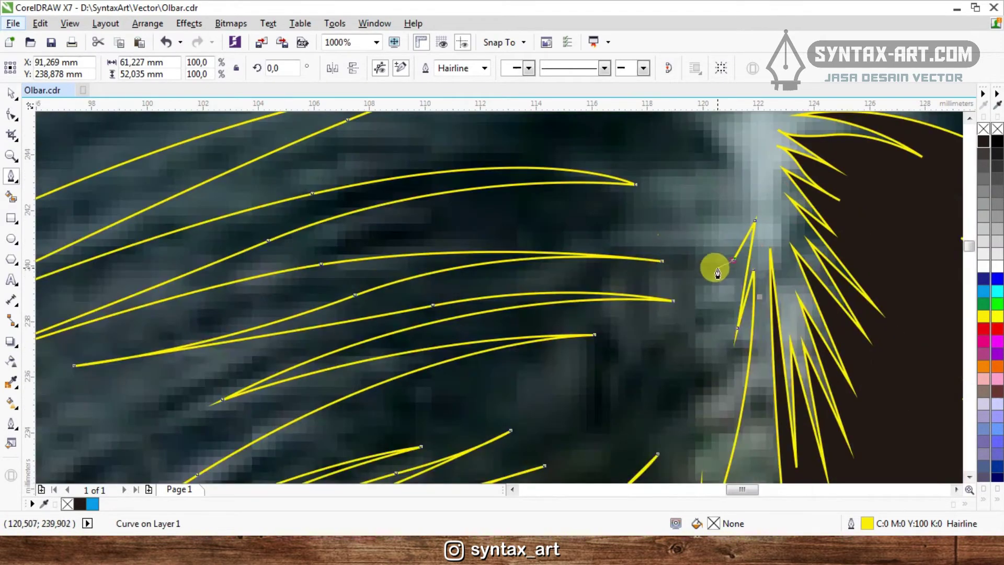
key("ctrl+z")
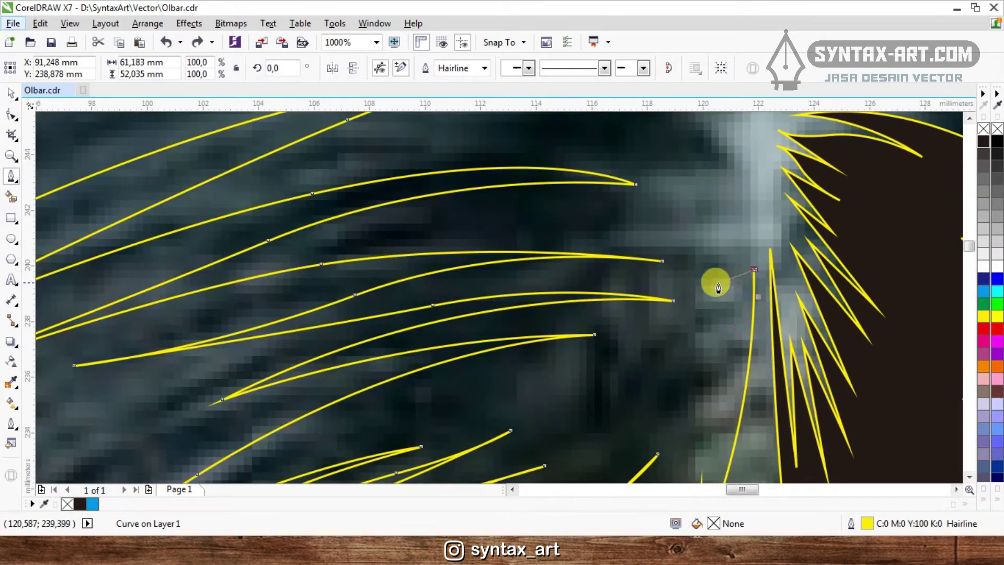
left_click_drag(732, 316, 737, 268)
key("ctrl+z")
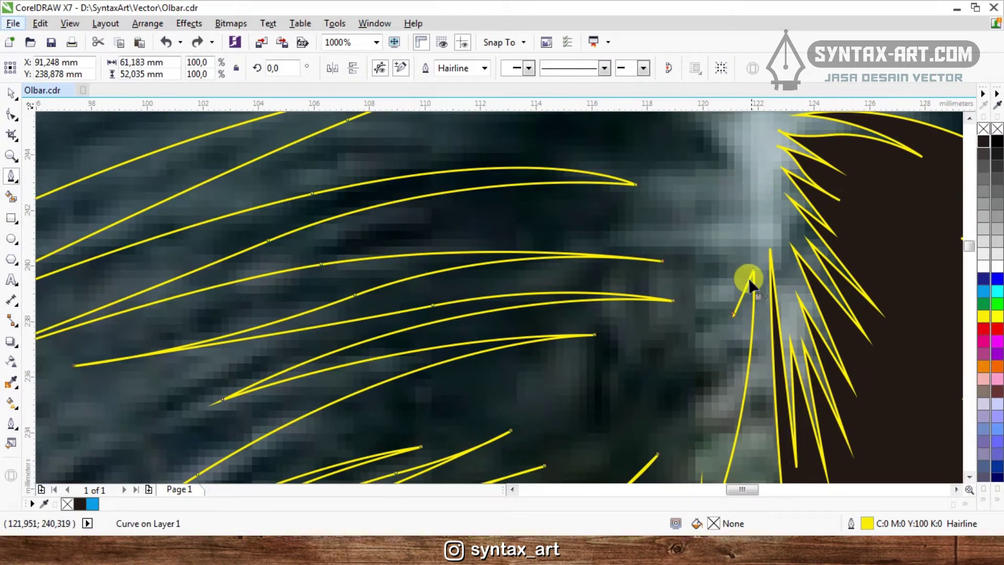
- Draw a narrow downward spike and two short leftward strands at the lower end of the light parting
mouse_move(744, 263)
left_mouse_down()
mouse_move(750, 227)
mouse_move(719, 231)
mouse_move(747, 198)
left_mouse_up()
left_click(684, 233)
scroll(696, 223, "down", 1)
scroll(701, 204, "up", 2)
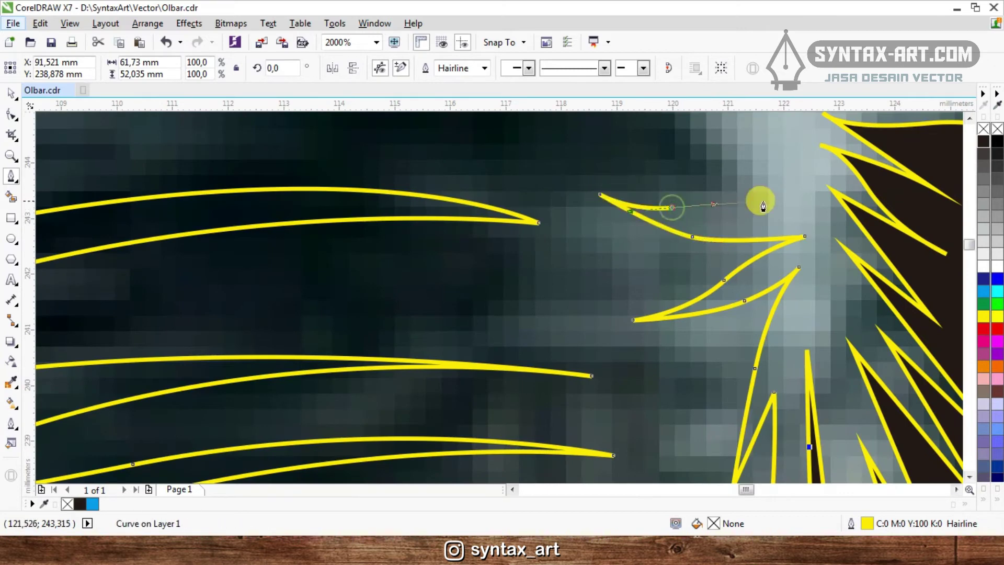
scroll(778, 218, "down", 2)
scroll(763, 199, "up", 2)
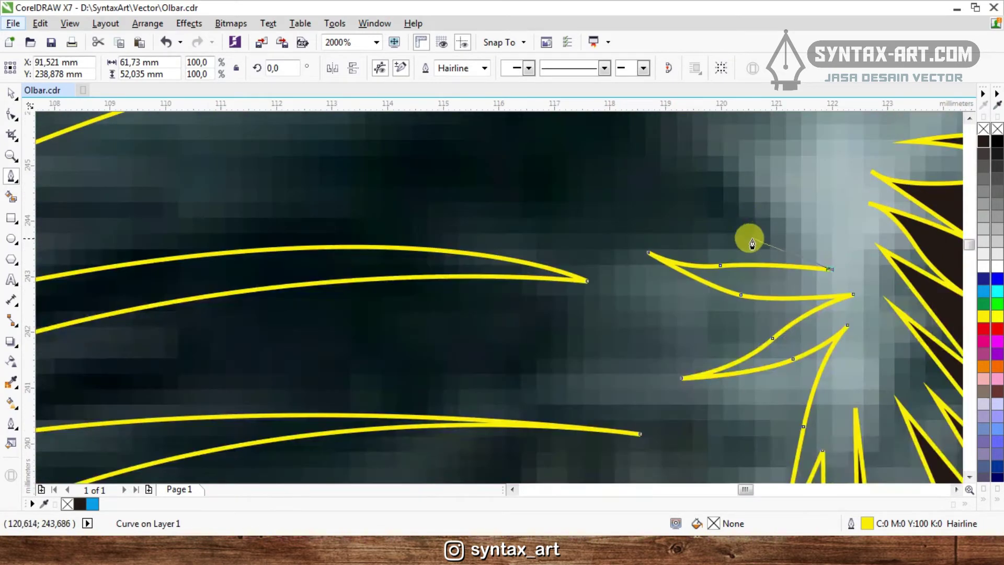
- Add two more short pointed strands directly above, each returning to a tip at the light parting
left_click(651, 193)
left_click(823, 224)
scroll(822, 225, "down", 2)
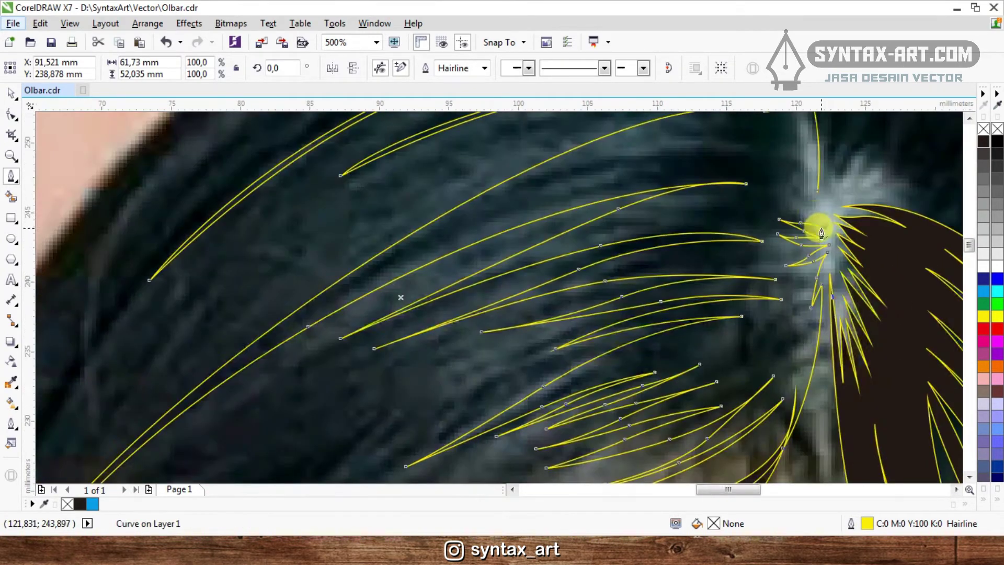
scroll(795, 217, "up", 2)
left_click(679, 185)
left_click_drag(740, 199, 784, 174)
left_click(842, 221)
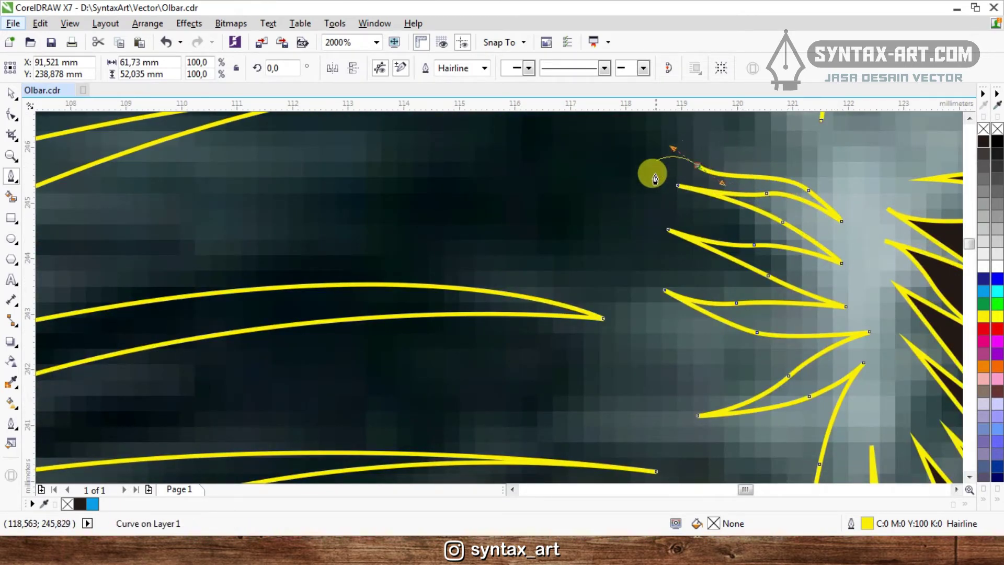
- Add a short wavy strand above them, returning to a tip just below the end of the long parting curve
scroll(683, 170, "down", 2)
scroll(709, 136, "down", 1)
scroll(708, 251, "up", 3)
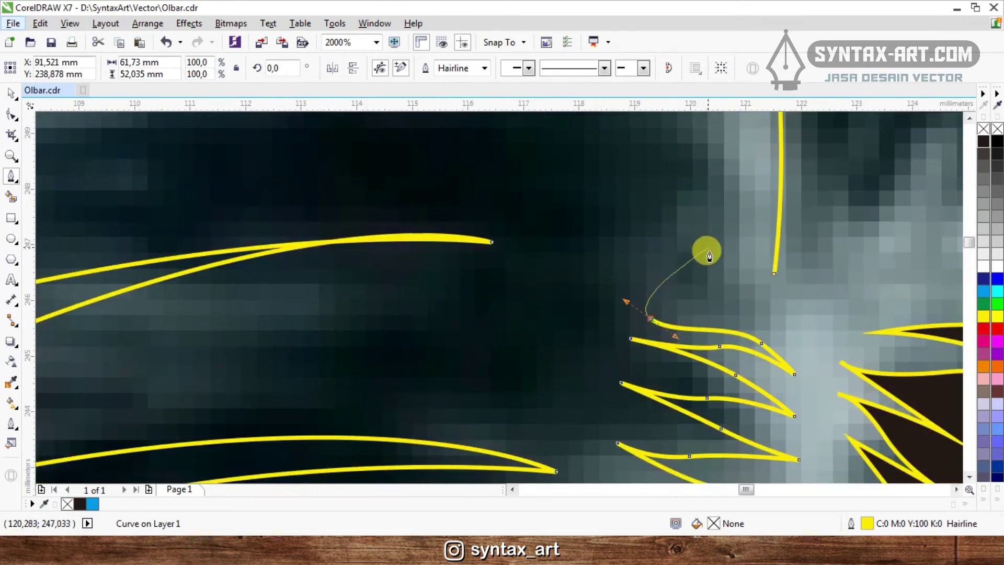
left_click_drag(701, 313, 691, 264)
left_click(778, 324)
- Add a longer strand slanting up and left, returning to a tip beside the lower end of the long parting curve
left_click(568, 189)
left_click(568, 188)
scroll(627, 251, "down", 2)
scroll(654, 272, "up", 2)
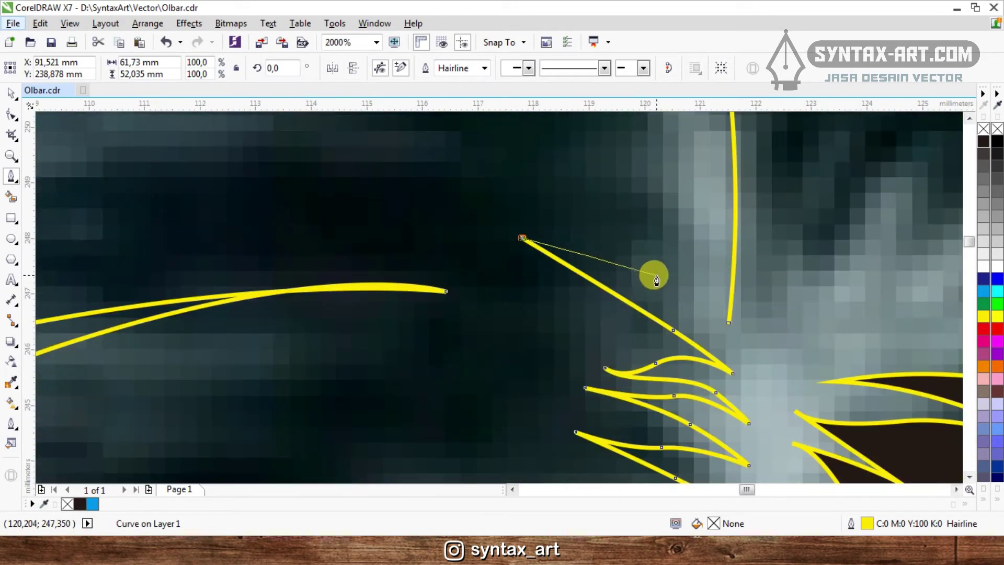
left_click(724, 253)
left_click(765, 279)
- Add two more slanted, pointed strands further up the parting, returning each to a tip inside the long parting curve
left_click(648, 258)
scroll(641, 300, "down", 4)
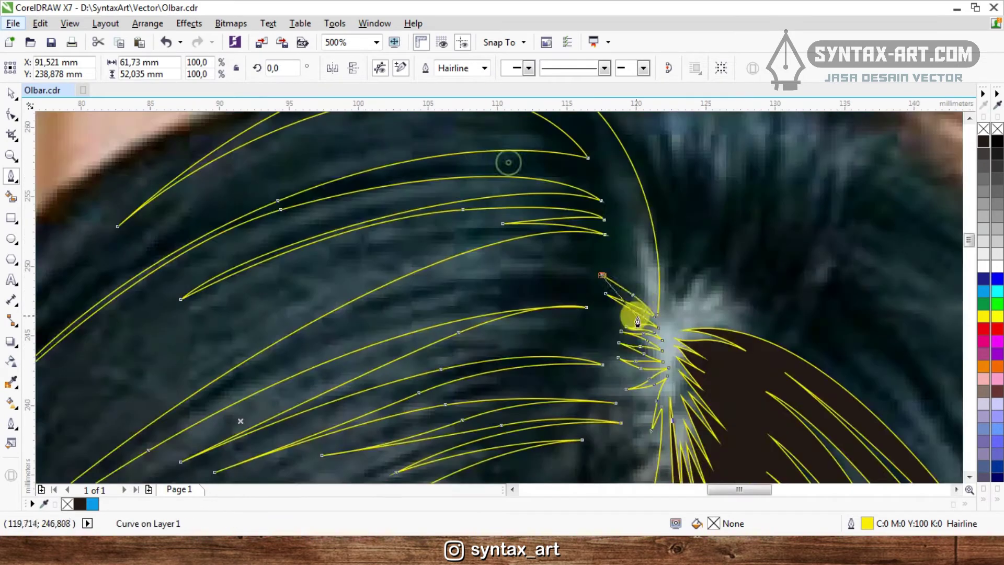
scroll(645, 291, "up", 2)
left_click_drag(617, 294, 642, 298)
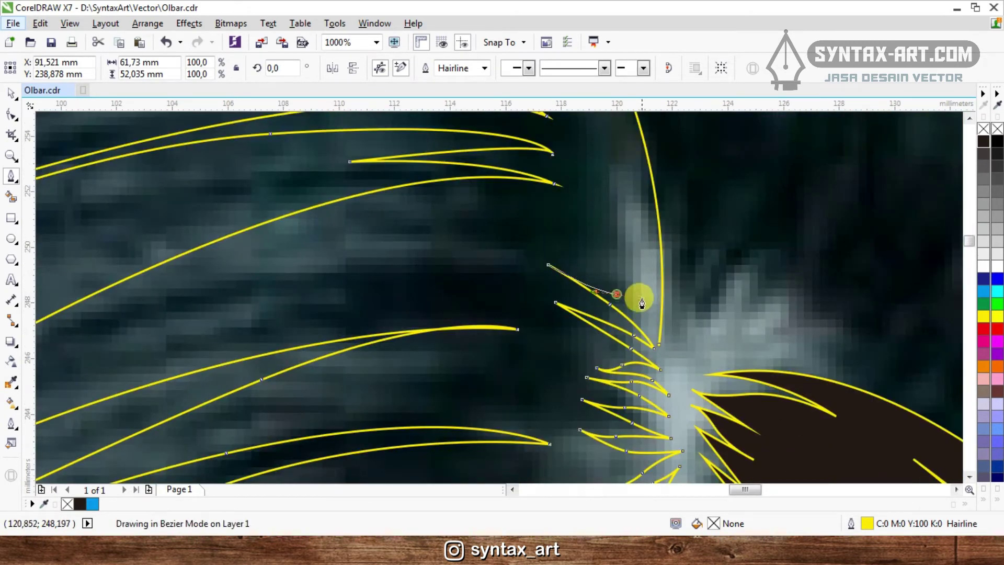
left_click(646, 310)
left_click_drag(611, 268, 564, 235)
left_click(538, 205)
scroll(607, 263, "down", 2)
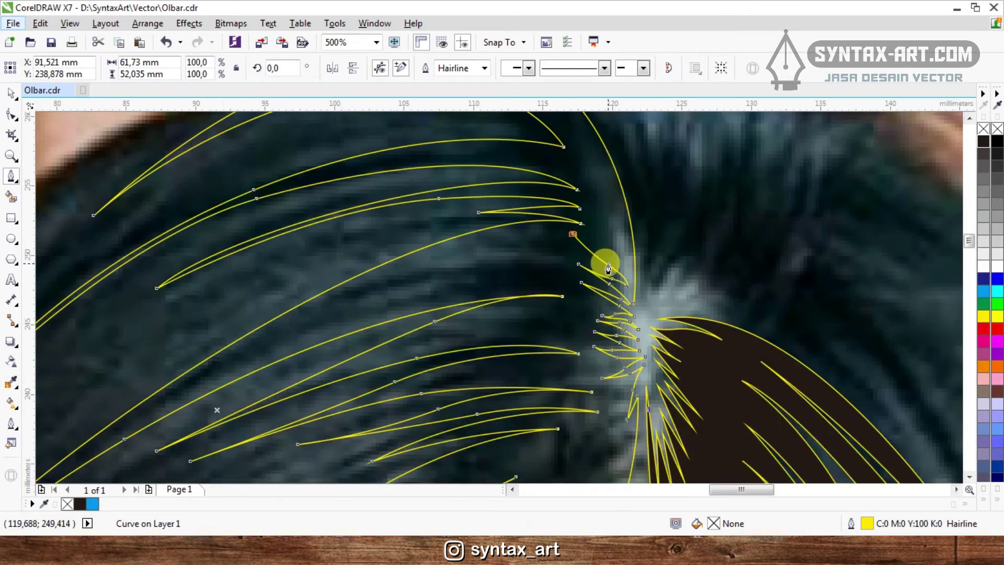
scroll(609, 262, "up", 2)
left_click_drag(613, 262, 645, 240)
left_click(638, 273)
- Continue up the parting with three short, narrow zigzag strands and start a fourth with a longer tip up and left
left_click(554, 206)
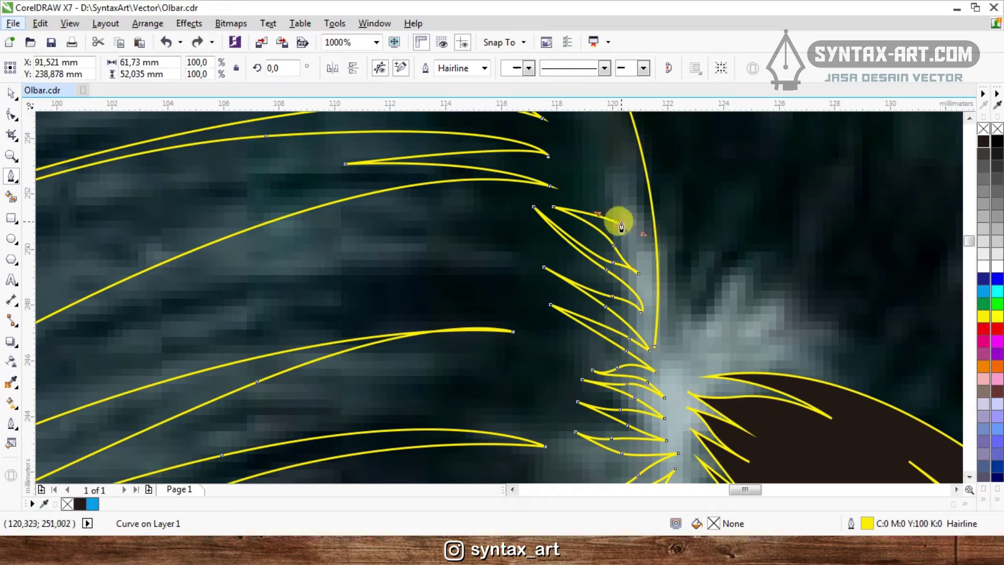
left_click_drag(620, 222, 595, 198)
left_click(587, 192)
left_click(622, 204)
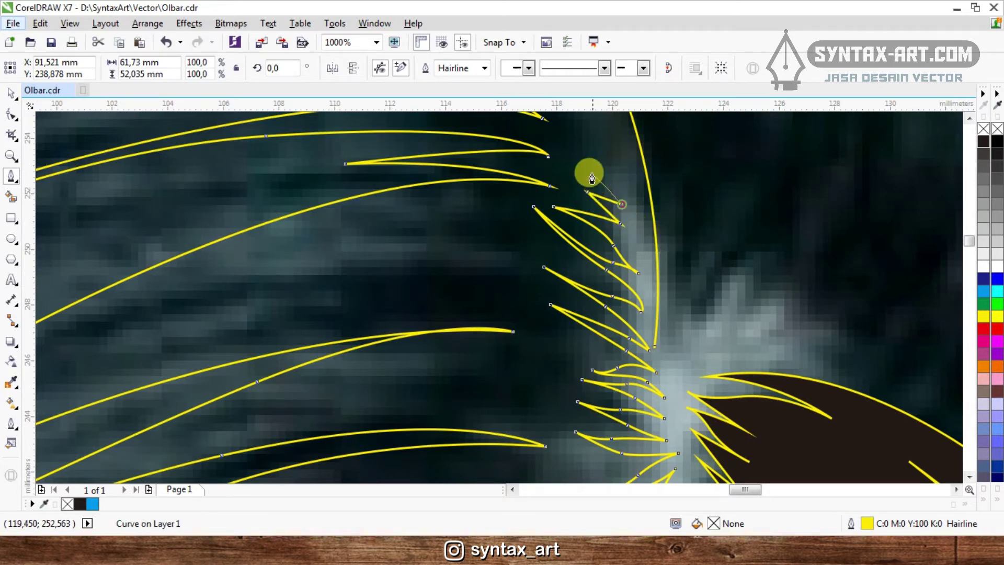
left_click(581, 166)
left_click(624, 188)
left_click(574, 125)
scroll(619, 184, "down", 2)
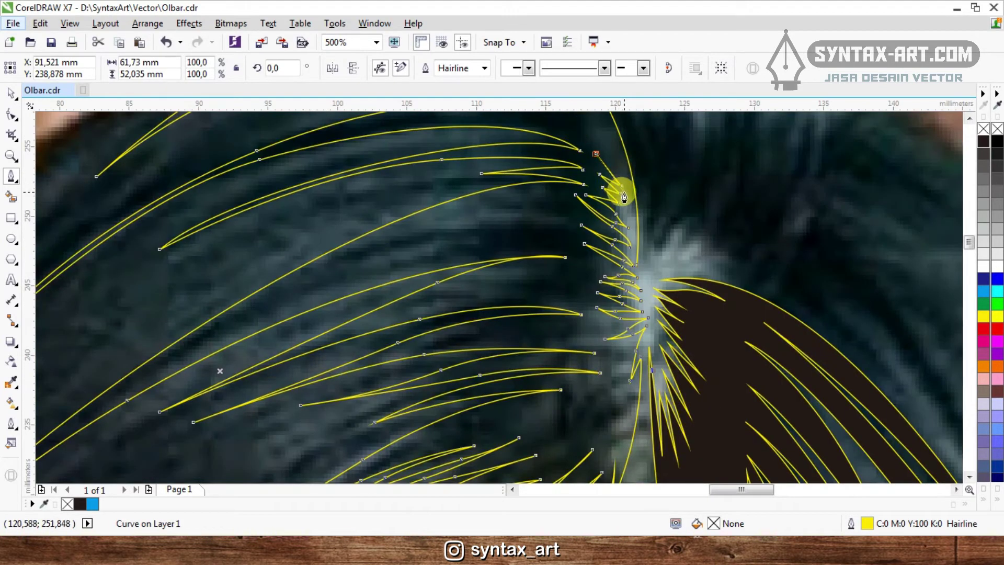
- Trace the last strand tips along the left side of the hair parting and close the hair outline at its start
scroll(621, 178, "up", 2)
left_click(619, 196)
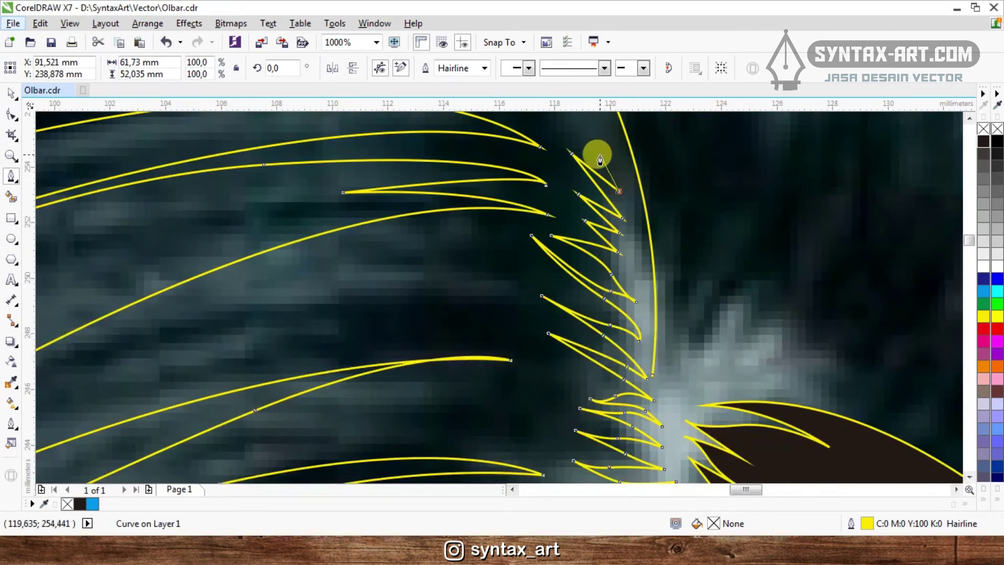
left_click(596, 150)
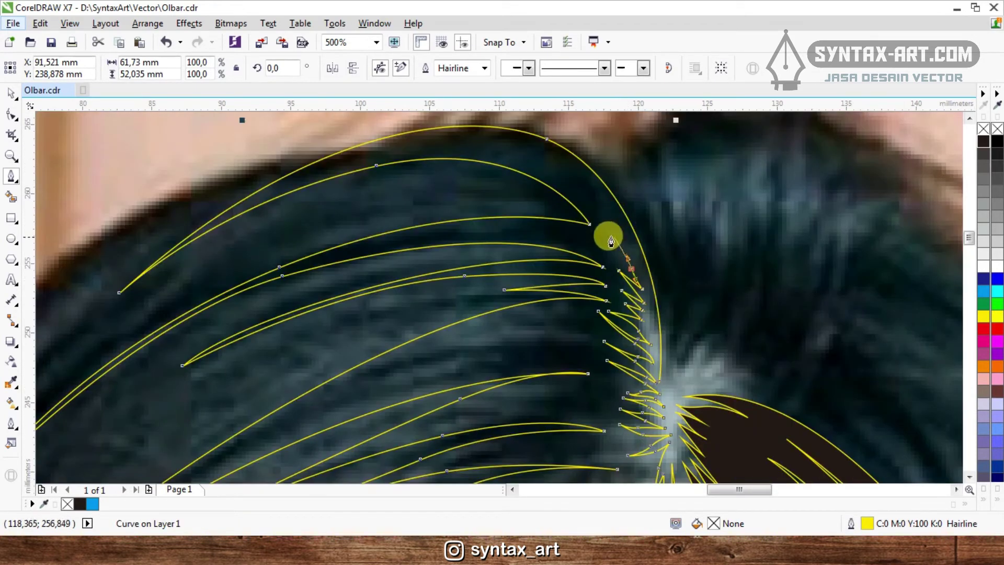
scroll(605, 238, "down", 2)
scroll(620, 283, "up", 2)
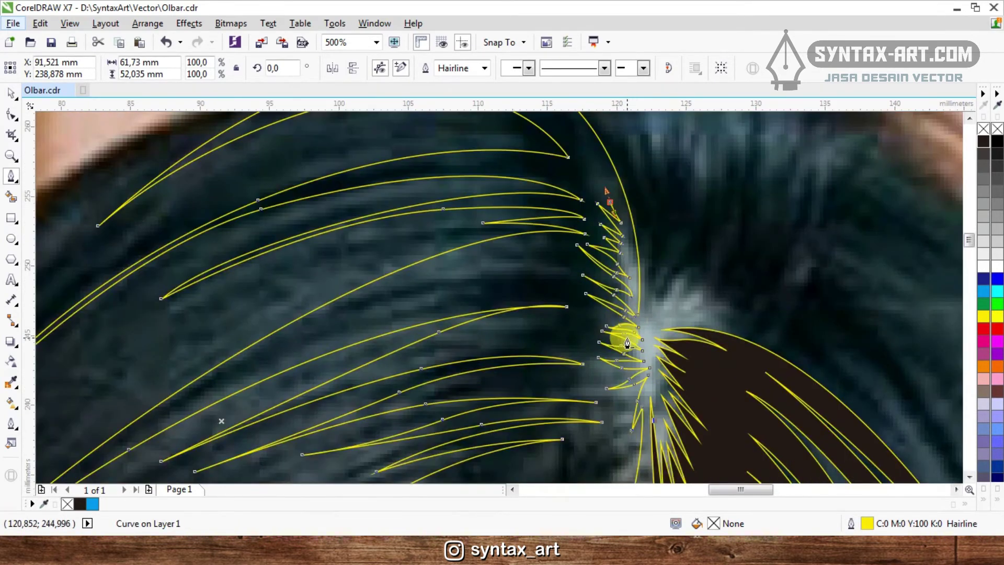
left_click_drag(637, 322, 630, 228)
- Weld the newly closed hair outline with the existing dark hair shape
scroll(630, 228, "down", 1)
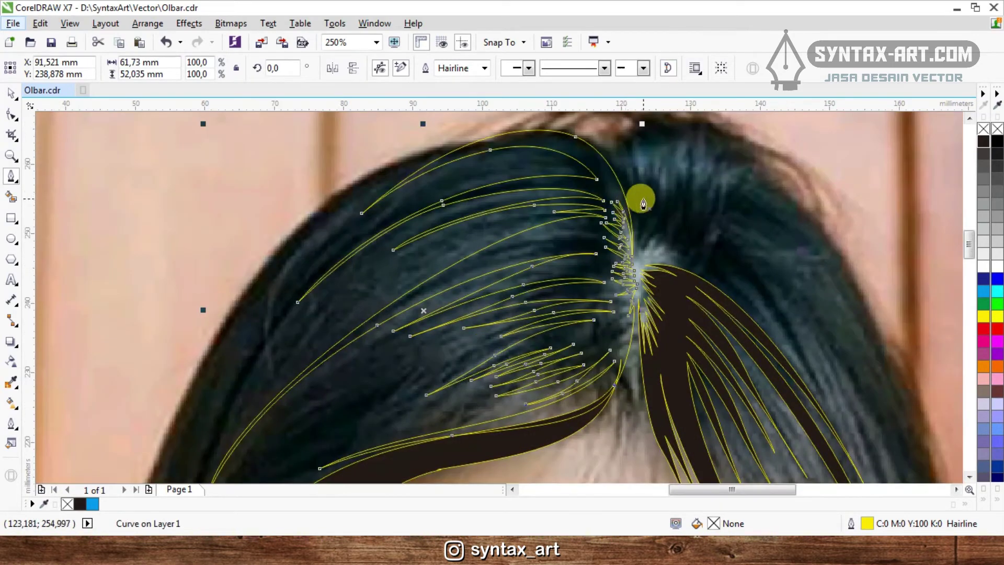
key("space")
left_click(672, 299, "shift")
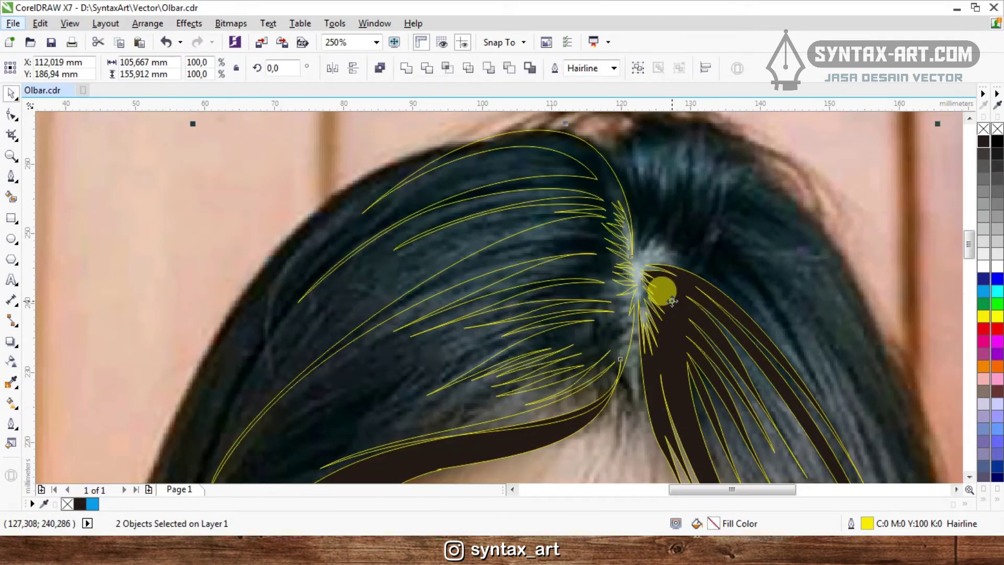
left_click(417, 65)
scroll(518, 176, "down", 1)
left_click(285, 223)
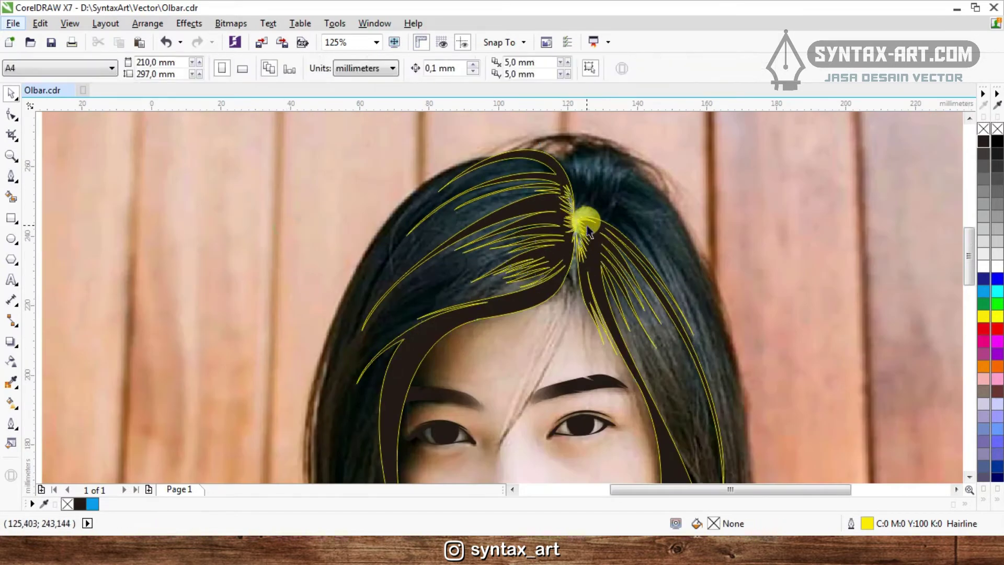
- Remove the yellow outline from the welded hair shape
left_click(588, 230)
right_click(984, 128)
left_click(745, 185)
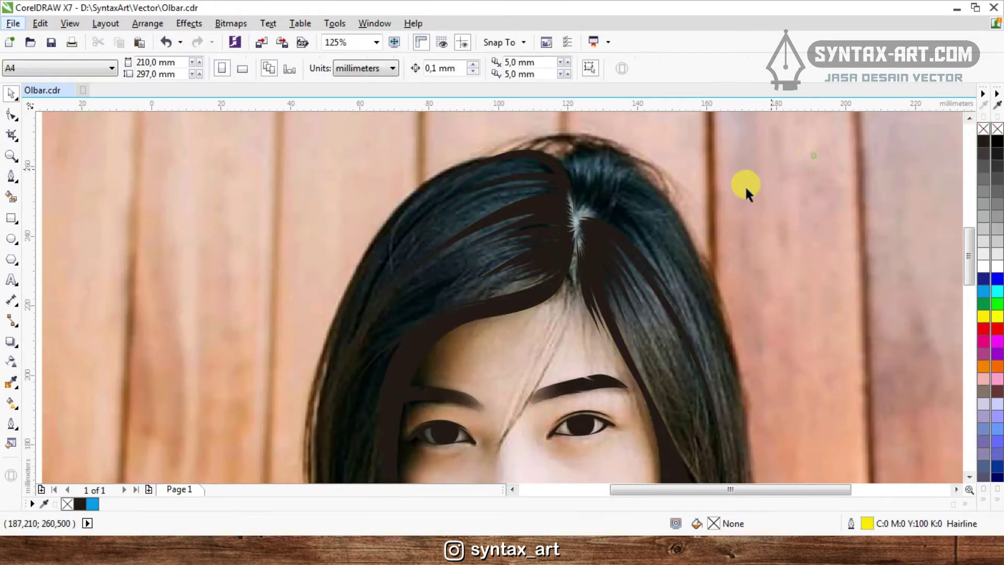
- Move all the traced face and hair objects off the photo onto the empty area beside it to check the line art
scroll(585, 213, "up", 1)
scroll(560, 253, "down", 1)
scroll(595, 137, "down", 1)
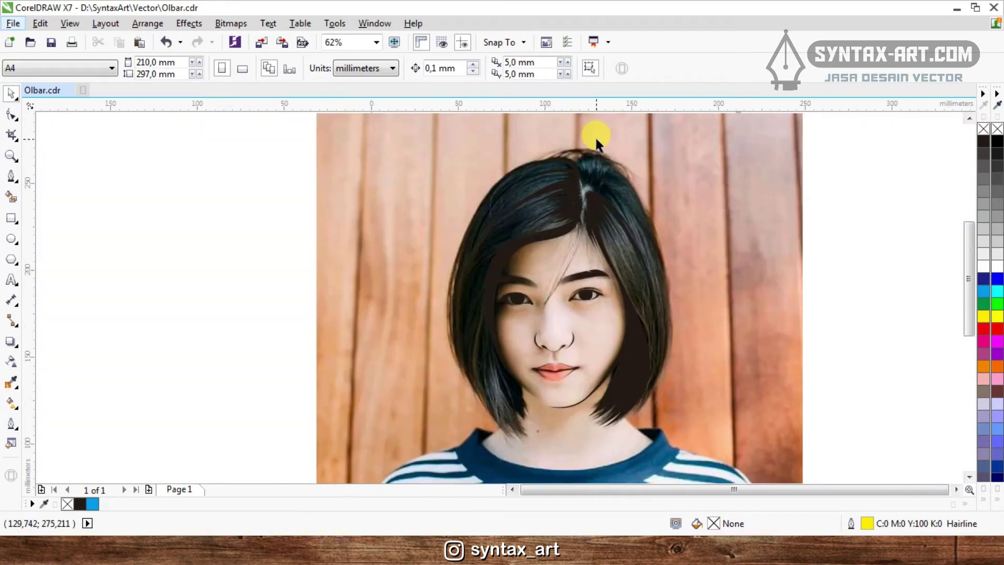
scroll(579, 188, "down", 1)
left_click_drag(742, 365, 745, 366)
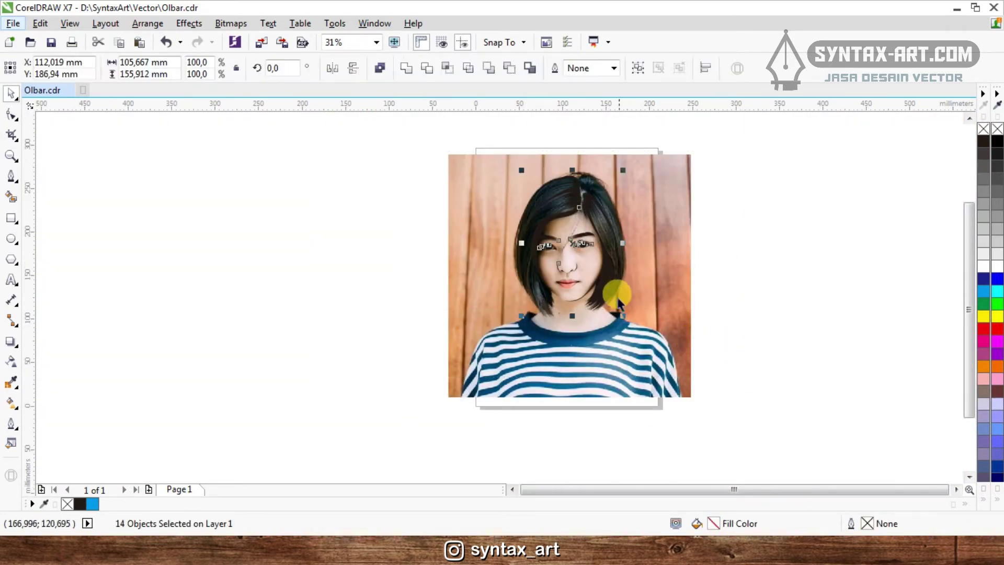
left_click_drag(617, 293, 415, 366)
left_click(765, 173)
scroll(275, 210, "up", 1)
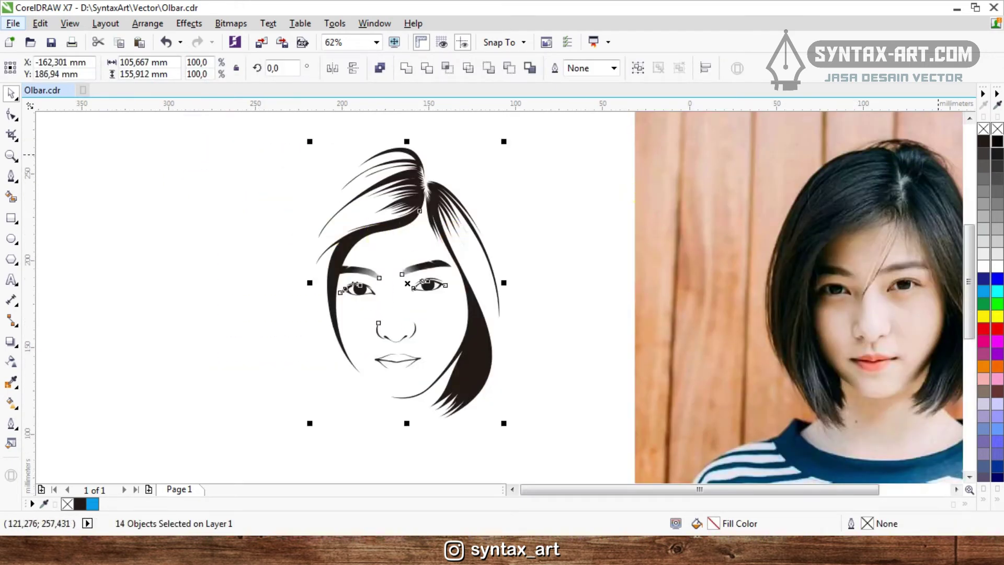
left_click(568, 176)
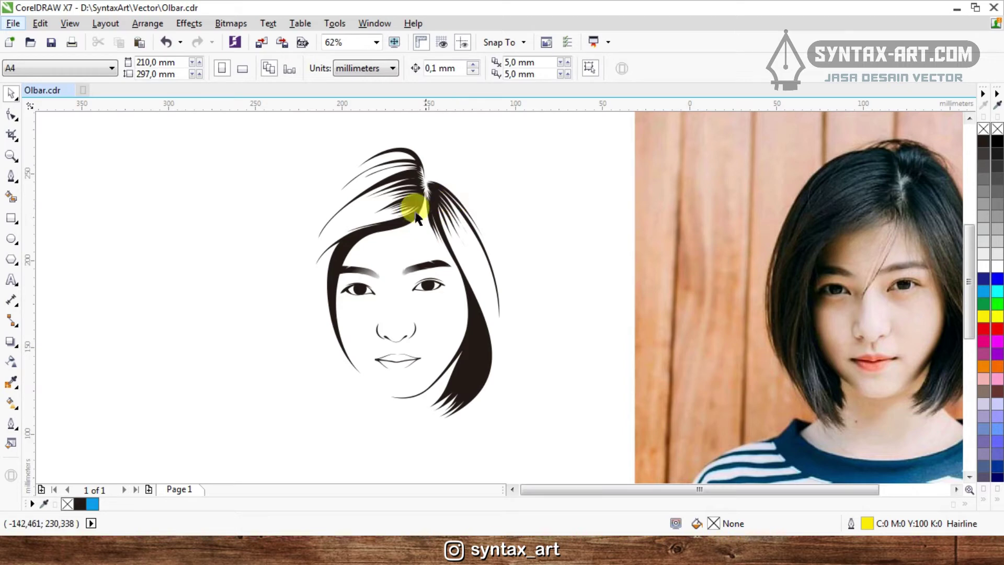
- Undo the move of the traced line art away from the photo
scroll(357, 225, "down", 1)
key("ctrl+z")
key("ctrl+z")
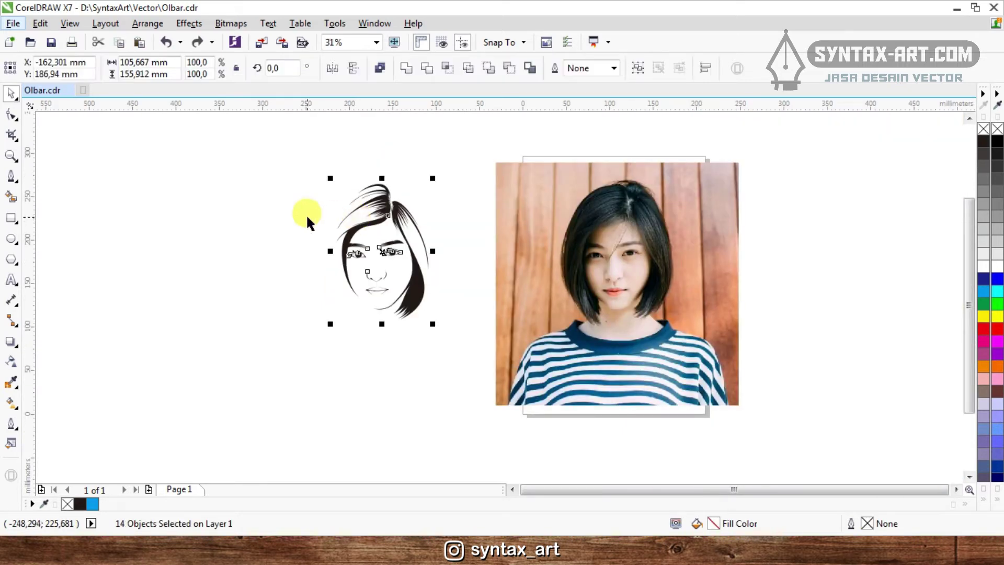
left_click(307, 215)
scroll(620, 265, "up", 2)
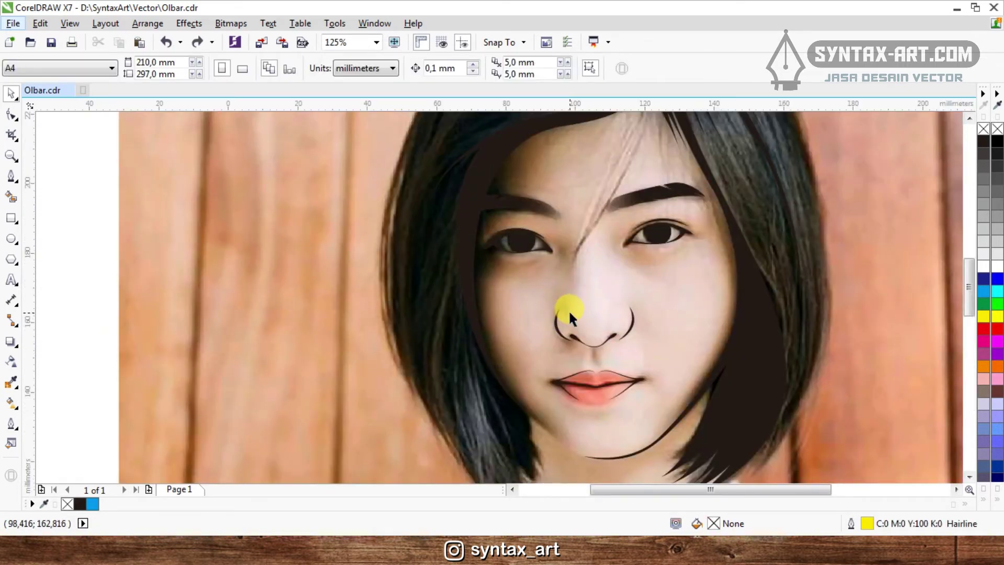
- Examine the untraced hair around the crown and the right side of the parting against the photo
scroll(579, 305, "down", 1)
scroll(636, 169, "up", 1)
scroll(595, 259, "down", 1)
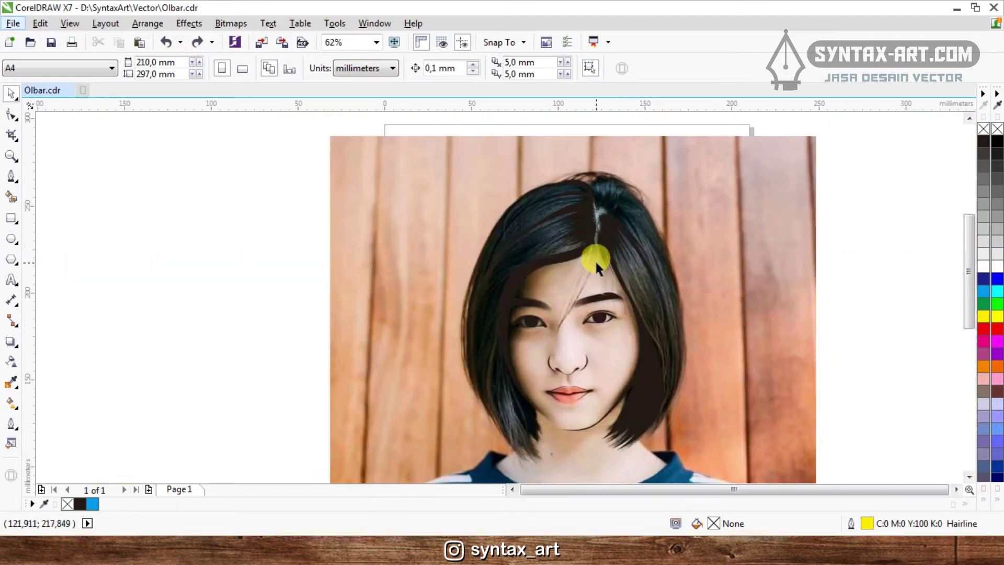
scroll(651, 183, "up", 1)
key("space")
scroll(543, 214, "up", 1)
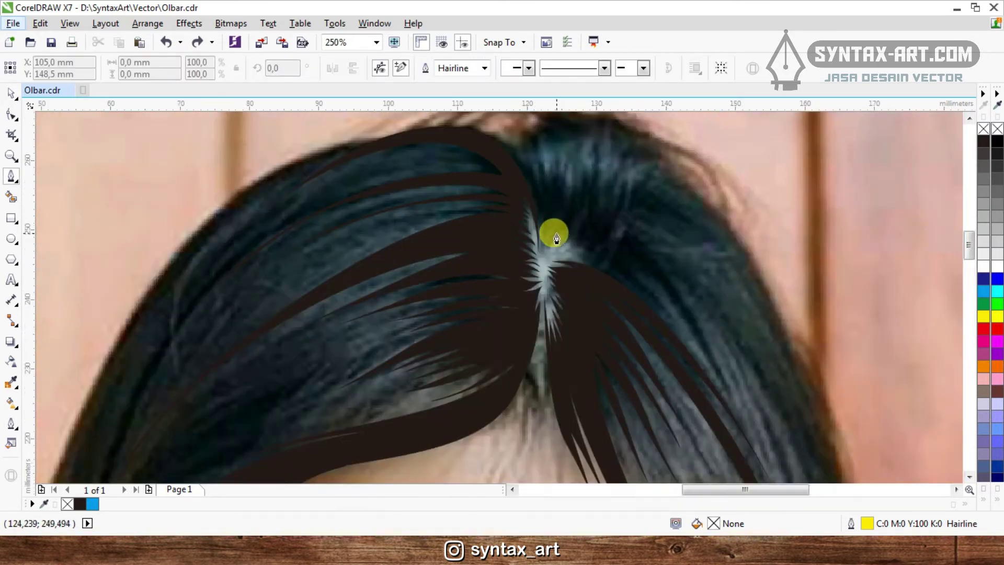
scroll(549, 234, "down", 1)
scroll(564, 207, "up", 1)
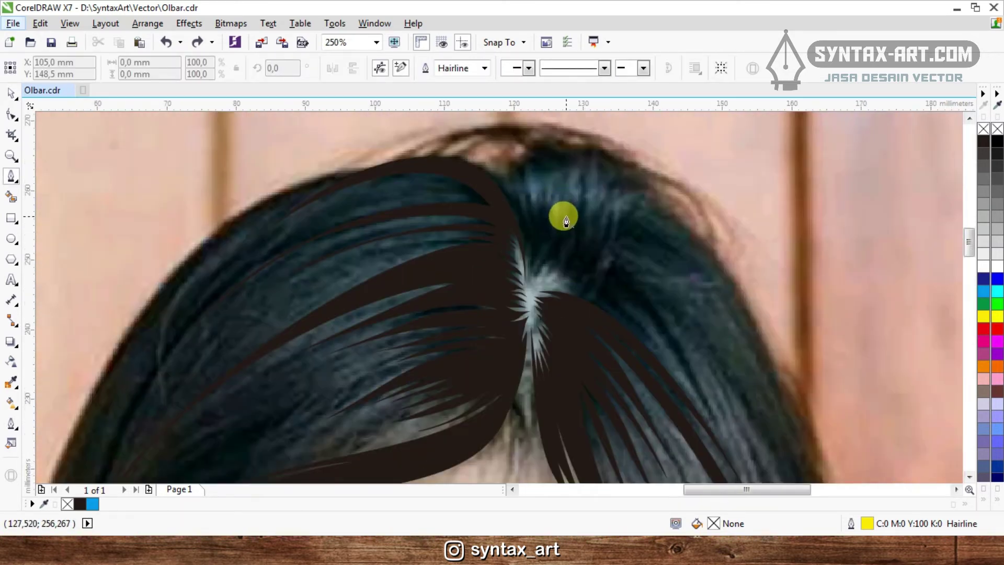
scroll(646, 212, "down", 1)
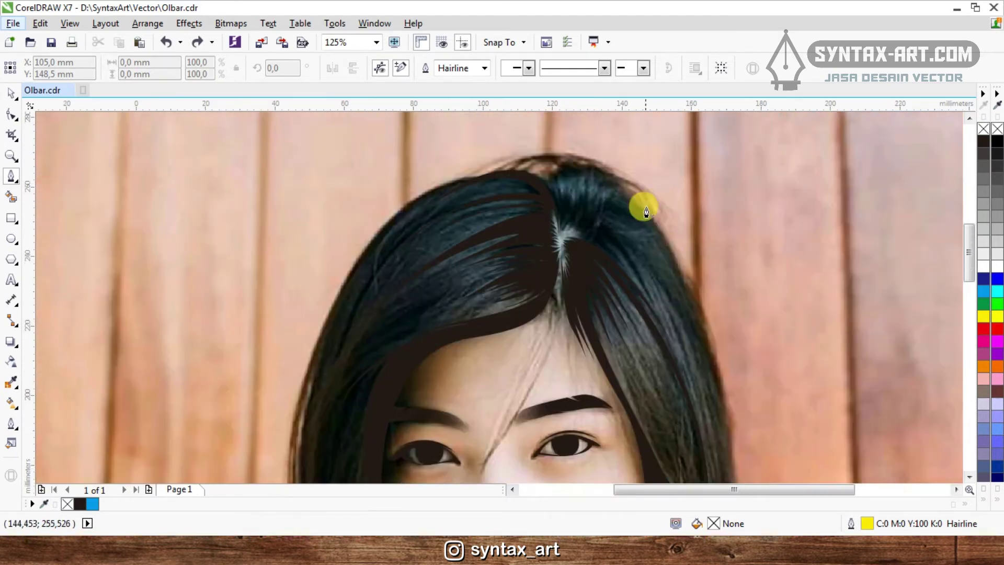
scroll(636, 192, "up", 1)
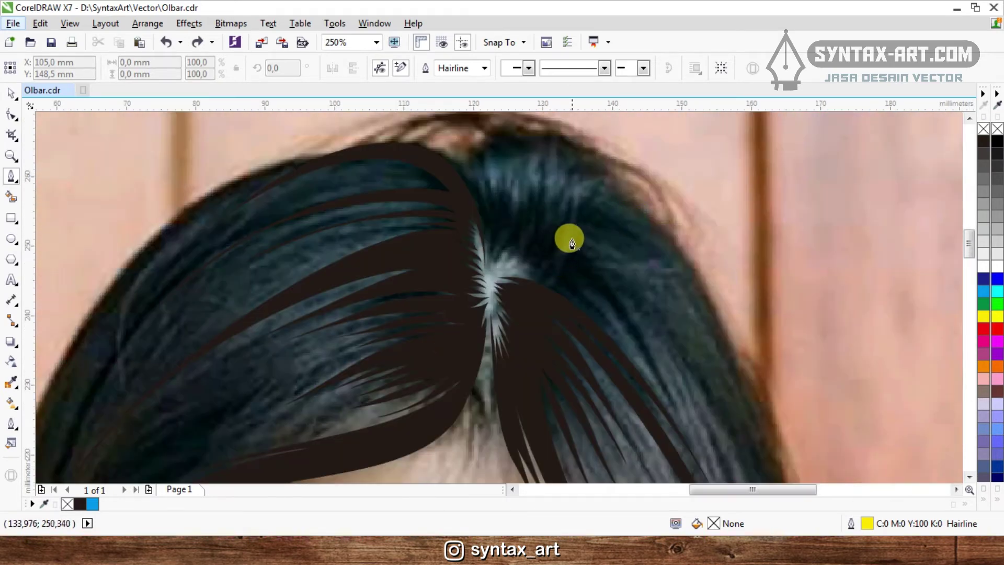
scroll(567, 226, "down", 1)
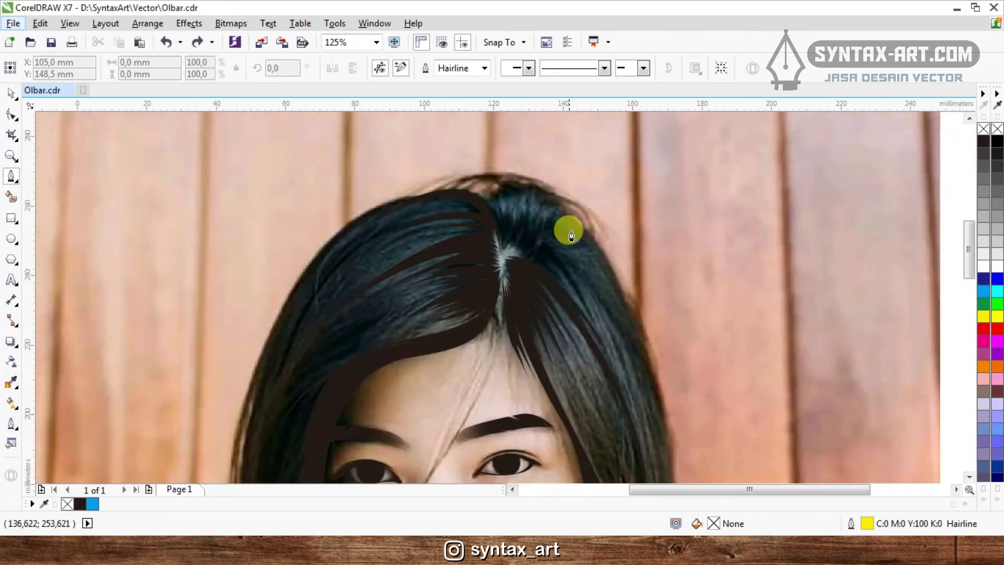
scroll(568, 217, "up", 1)
scroll(510, 198, "down", 2)
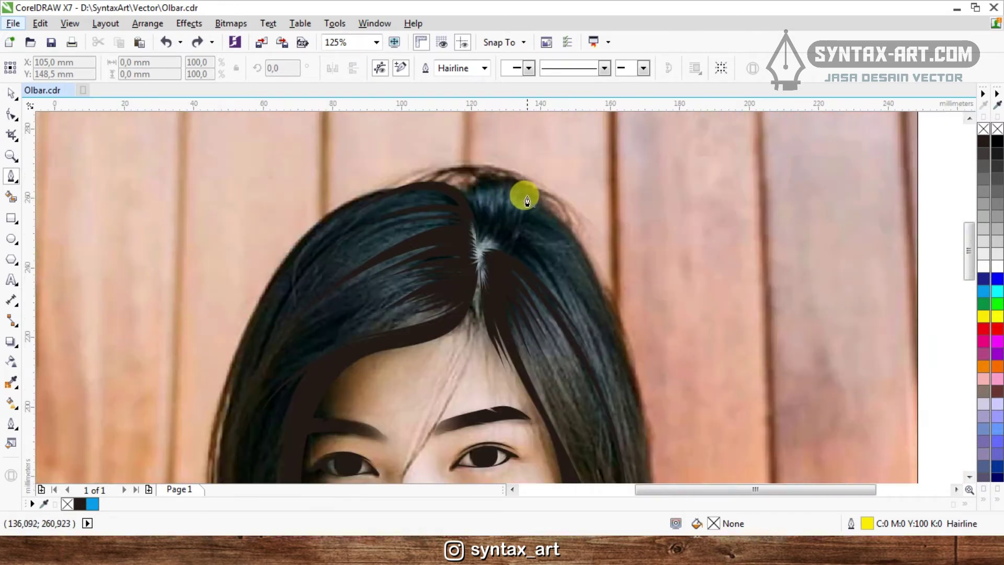
scroll(541, 214, "up", 1)
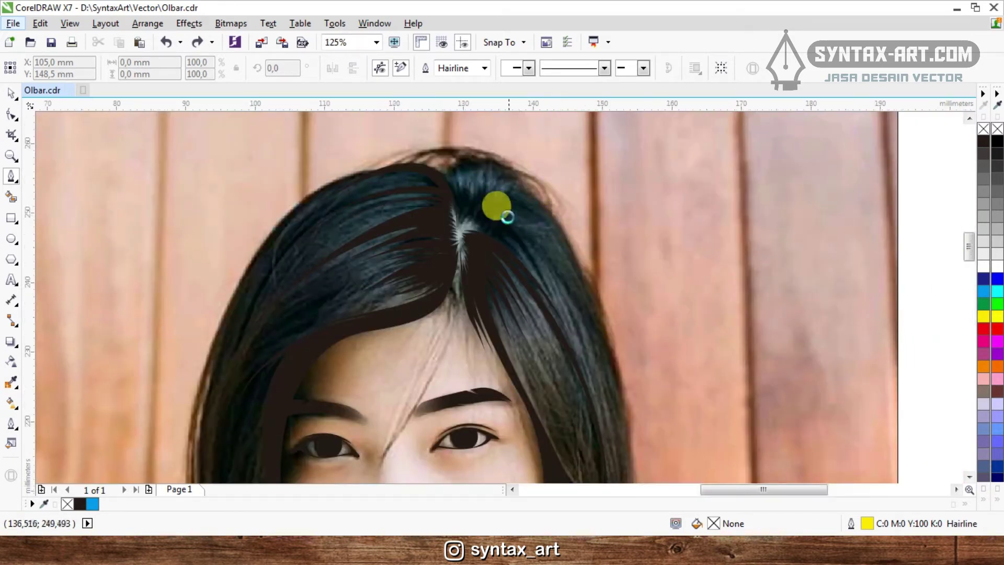
- Trace a closed curved strand along the hair right of the parting, its outer arc about 21 mm wide and 17 mm high
scroll(503, 209, "up", 1)
mouse_move(463, 247)
left_mouse_down()
mouse_move(489, 213)
mouse_move(504, 213)
mouse_move(489, 219)
left_mouse_up()
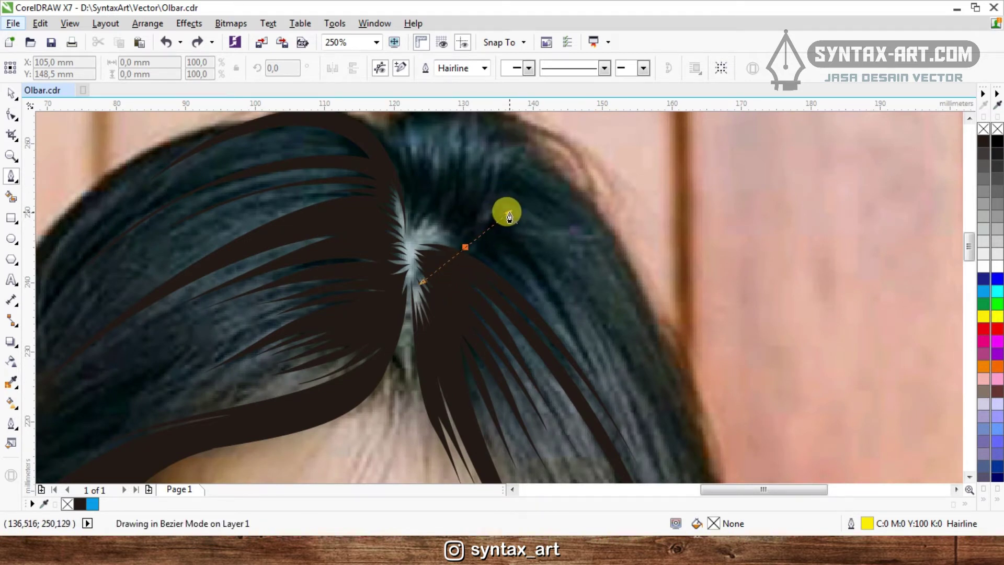
mouse_move(519, 257)
left_mouse_down()
mouse_move(541, 304)
mouse_move(543, 253)
mouse_move(526, 255)
left_mouse_up()
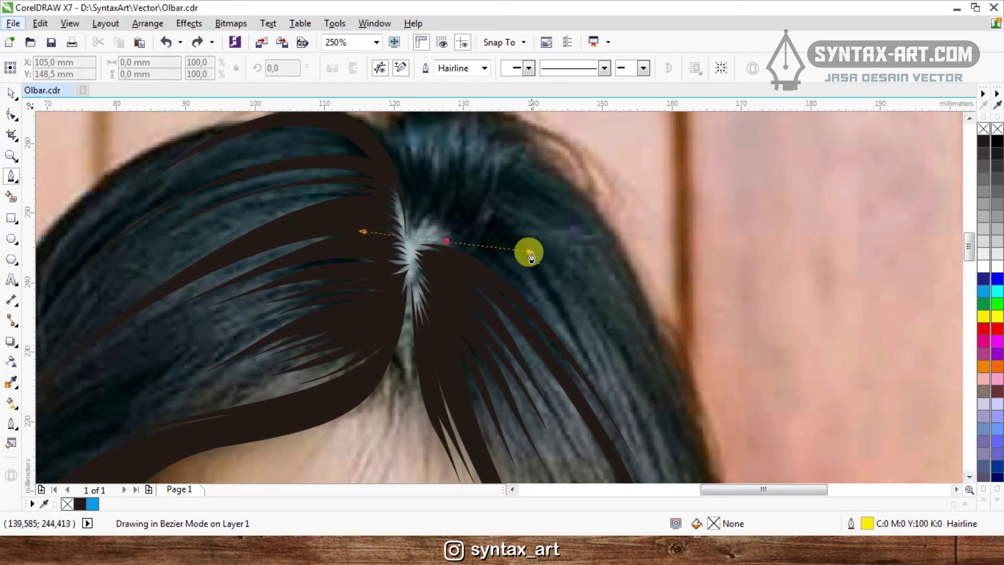
left_click(588, 352)
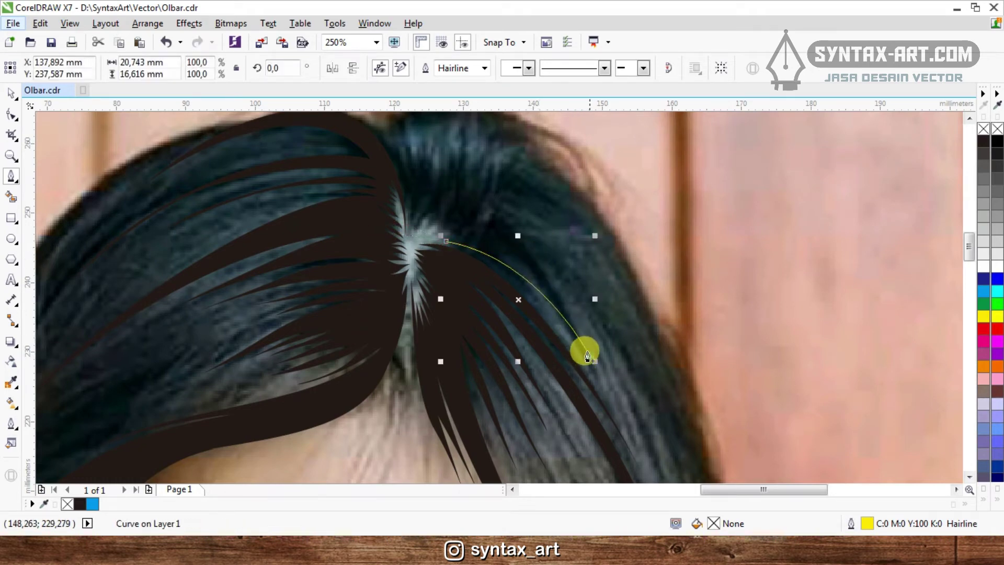
scroll(505, 284, "up", 2)
mouse_move(484, 281)
left_mouse_down()
mouse_move(419, 262)
mouse_move(376, 233)
mouse_move(411, 218)
left_mouse_up()
- Weld the new strand right of the parting with the dark hair shape
key("space")
left_click(398, 256, "shift")
left_click(405, 69)
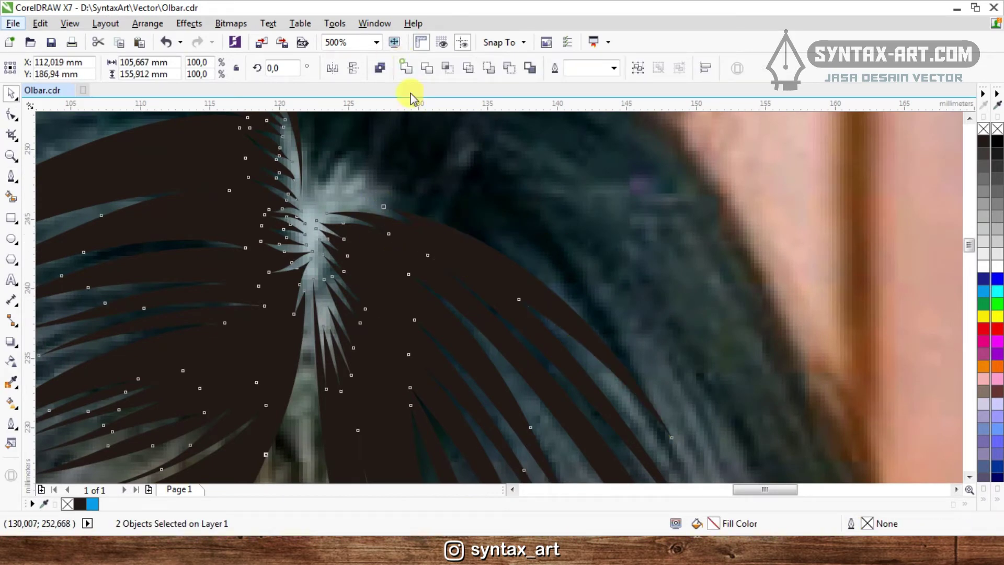
scroll(431, 191, "down", 1)
left_click(465, 191)
- Trace a curve about 71 mm high from the lower right hair tips up the edge of the dark hair beside the eye
key("space")
scroll(466, 186, "down", 1)
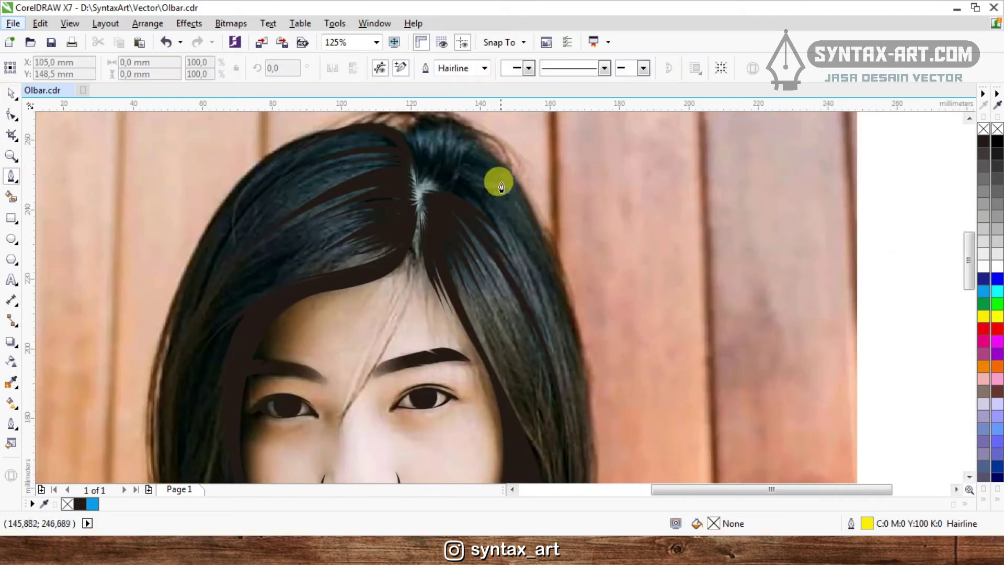
scroll(514, 165, "down", 1)
scroll(545, 381, "up", 1)
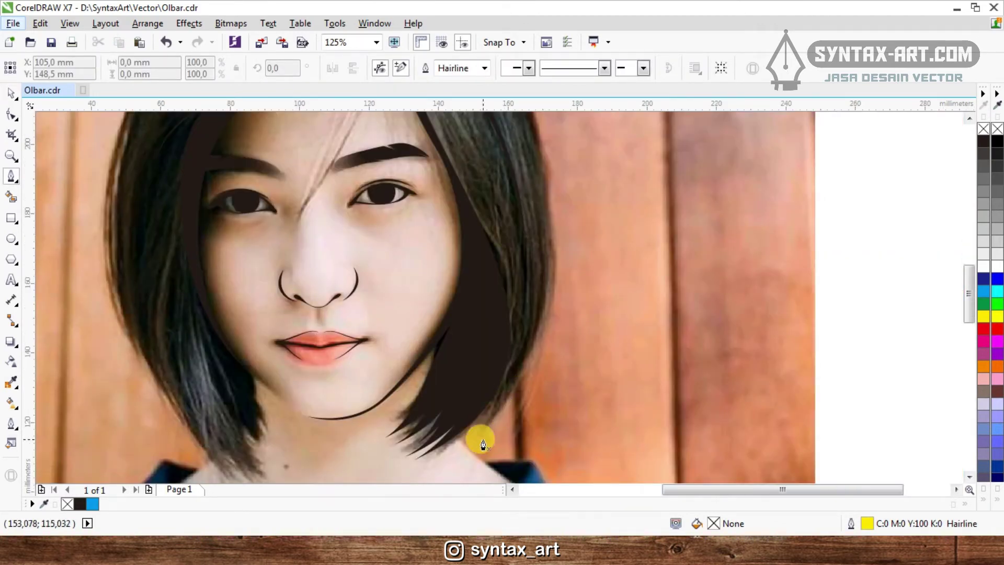
scroll(478, 432, "up", 1)
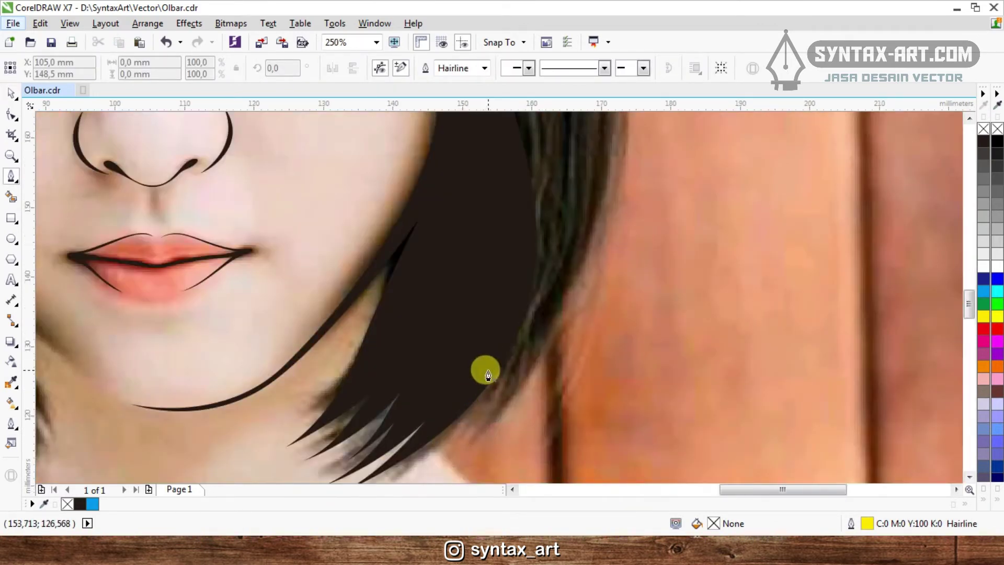
scroll(465, 429, "down", 1)
left_click_drag(462, 432, 538, 352)
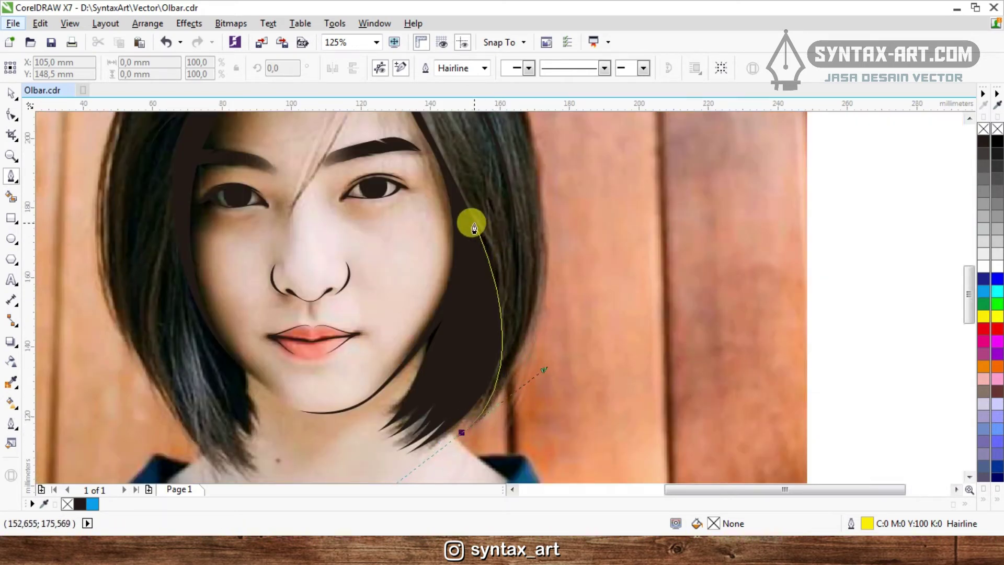
scroll(473, 223, "up", 1)
scroll(477, 232, "down", 1)
scroll(488, 271, "up", 1)
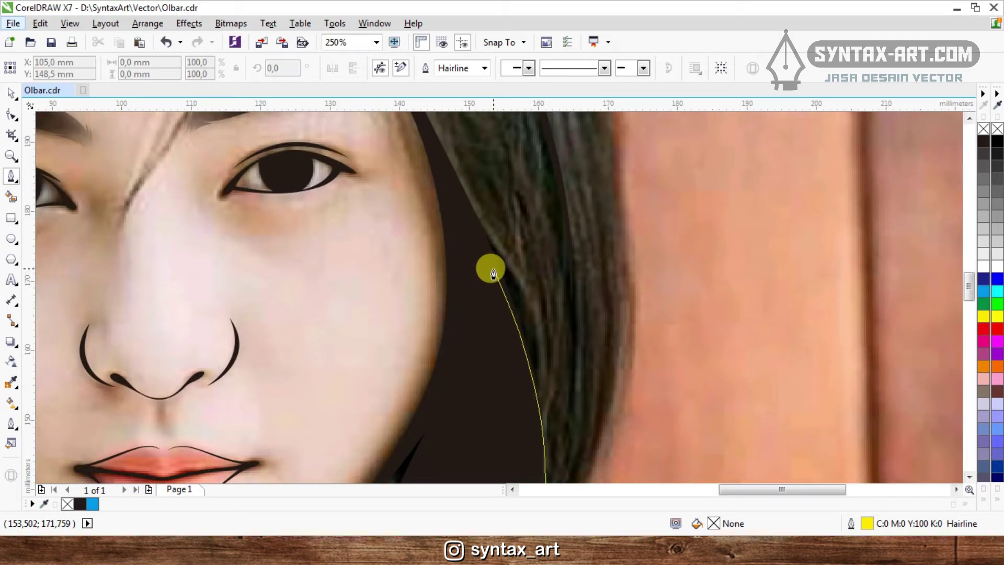
scroll(493, 274, "down", 1)
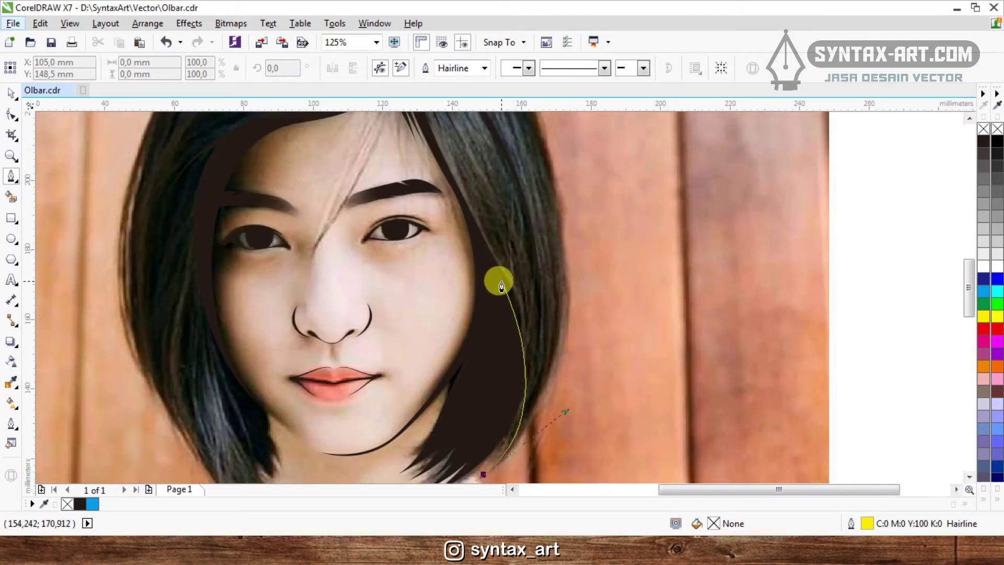
scroll(497, 280, "up", 1)
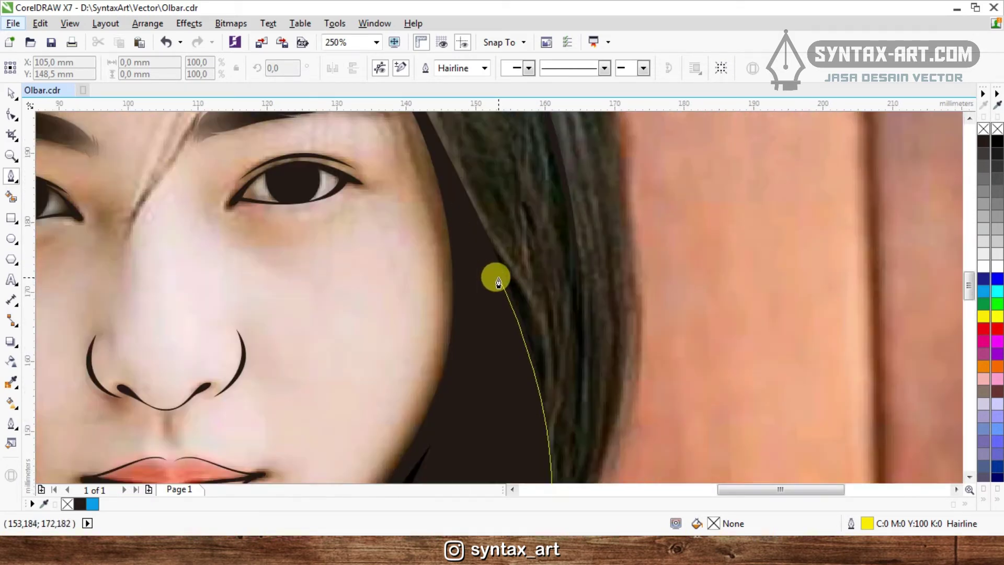
left_click(472, 182)
- Extend the curve beside the right edge of the dark hair with pointed strand edges, bringing it to about 14 mm wide
scroll(513, 267, "down", 1)
scroll(523, 293, "up", 1)
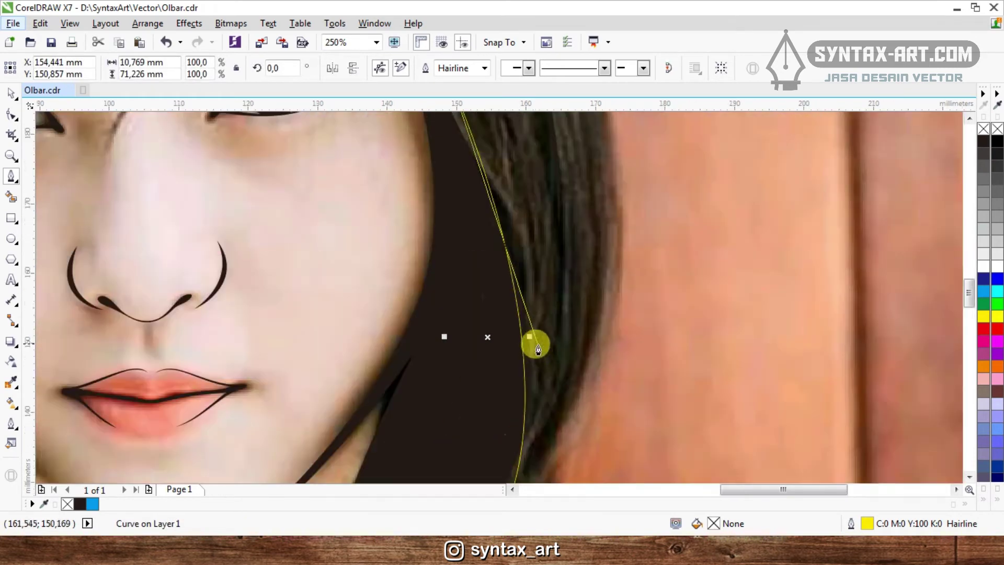
scroll(539, 328, "down", 1)
left_click_drag(539, 357, 537, 416)
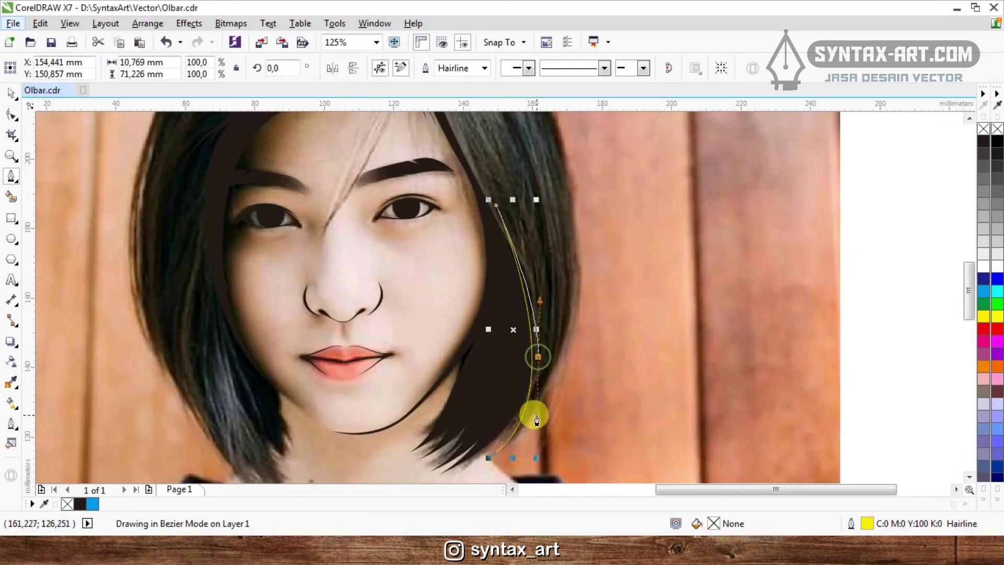
left_click(538, 358, "alt")
scroll(539, 356, "down", 1)
scroll(534, 293, "up", 1)
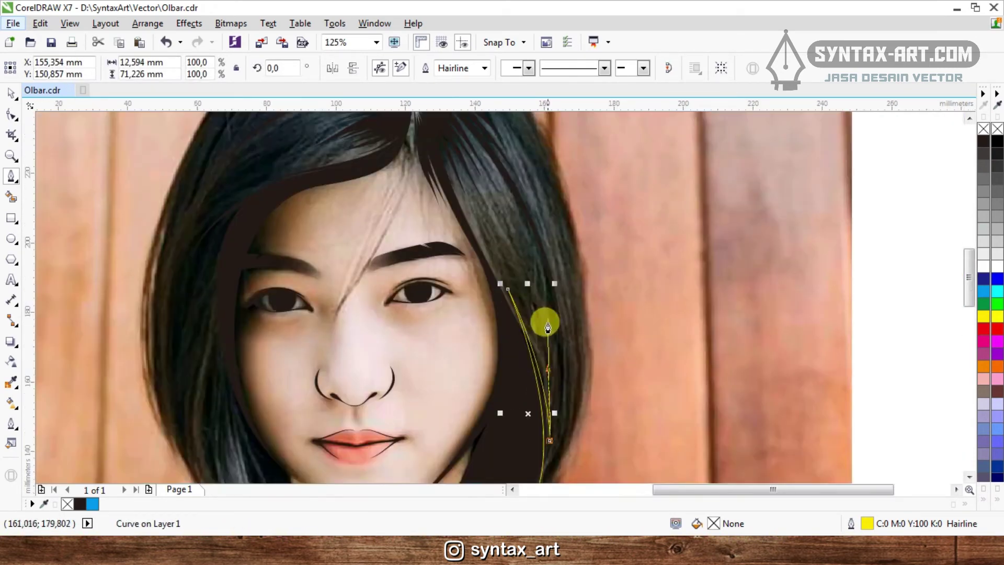
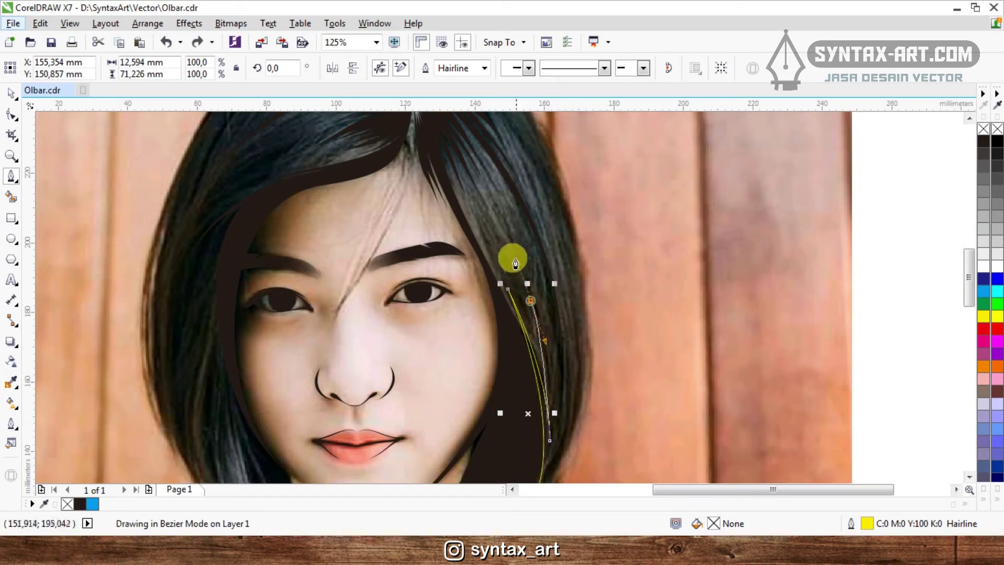
scroll(531, 302, "down", 1)
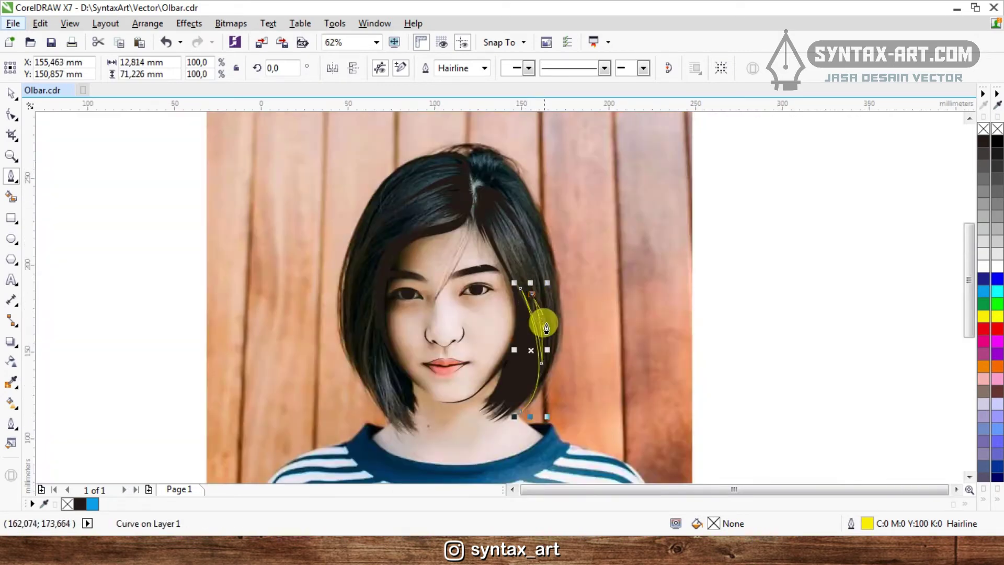
scroll(542, 321, "up", 2)
left_click_drag(551, 290, 555, 402)
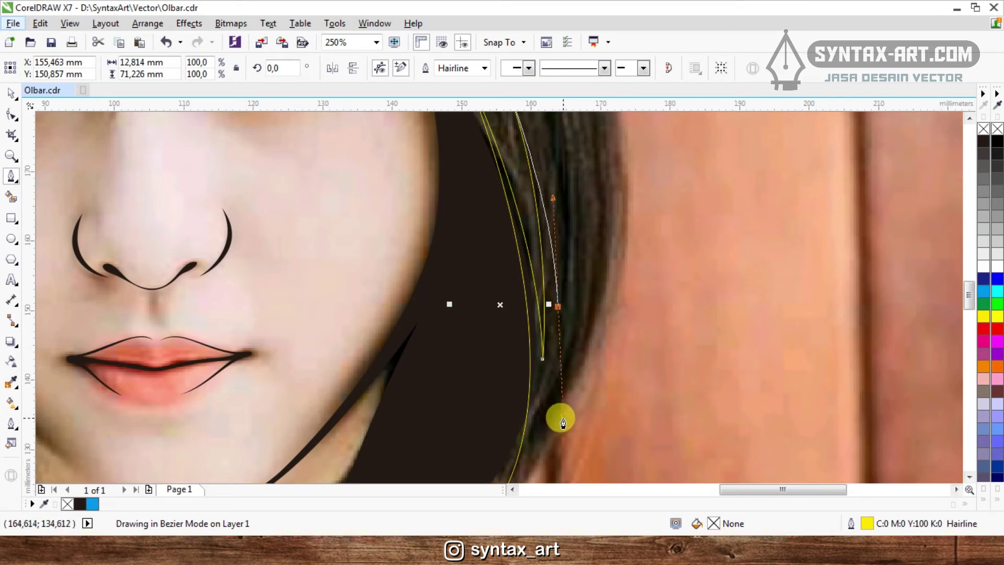
scroll(560, 454, "down", 2)
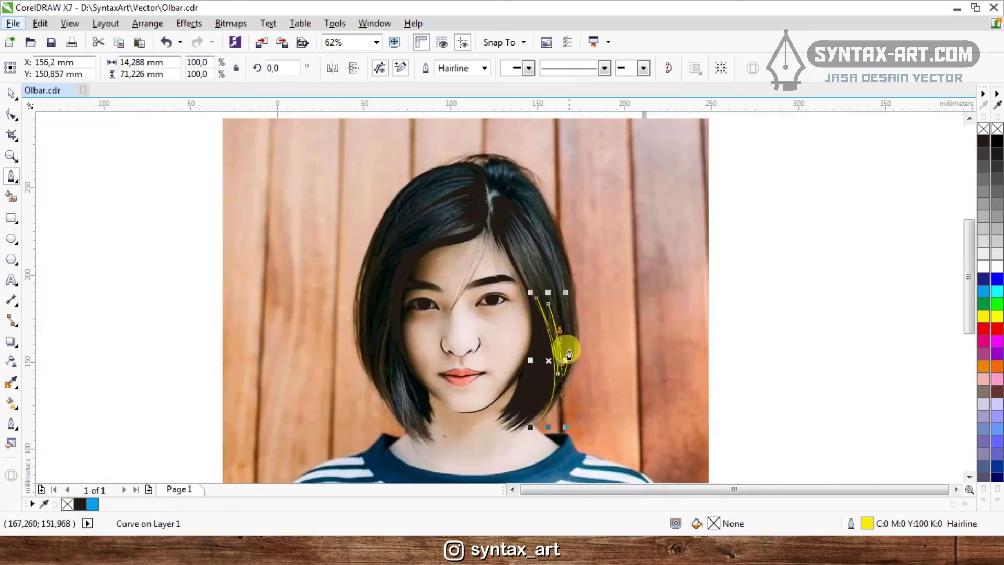
- Add a taller pointed strand to the same curve along the hair right of the eye, bringing it to about 16 by 85 mm
scroll(567, 347, "up", 2)
scroll(541, 394, "down", 2)
scroll(533, 350, "up", 2)
scroll(527, 333, "down", 1)
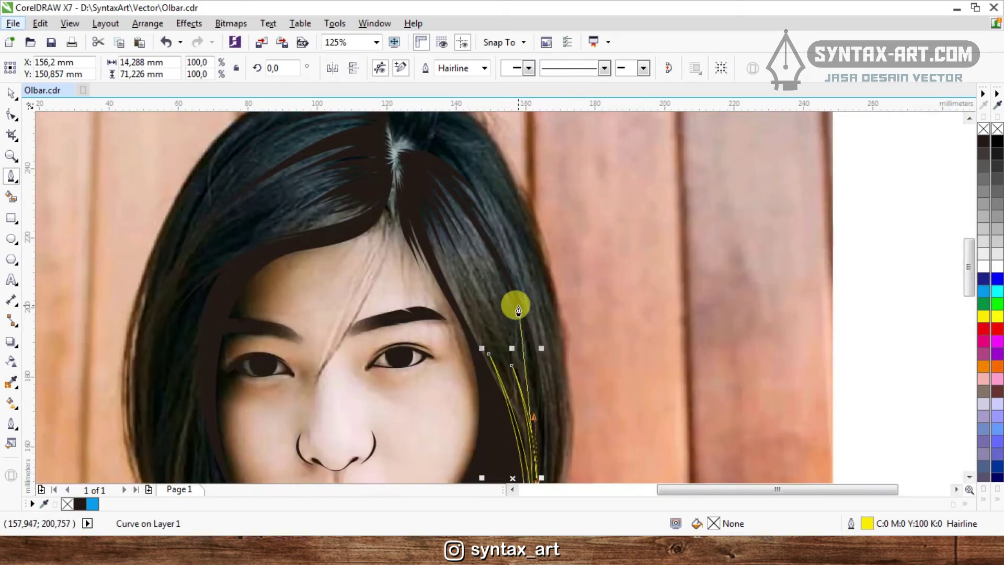
scroll(502, 272, "down", 1)
scroll(510, 269, "up", 1)
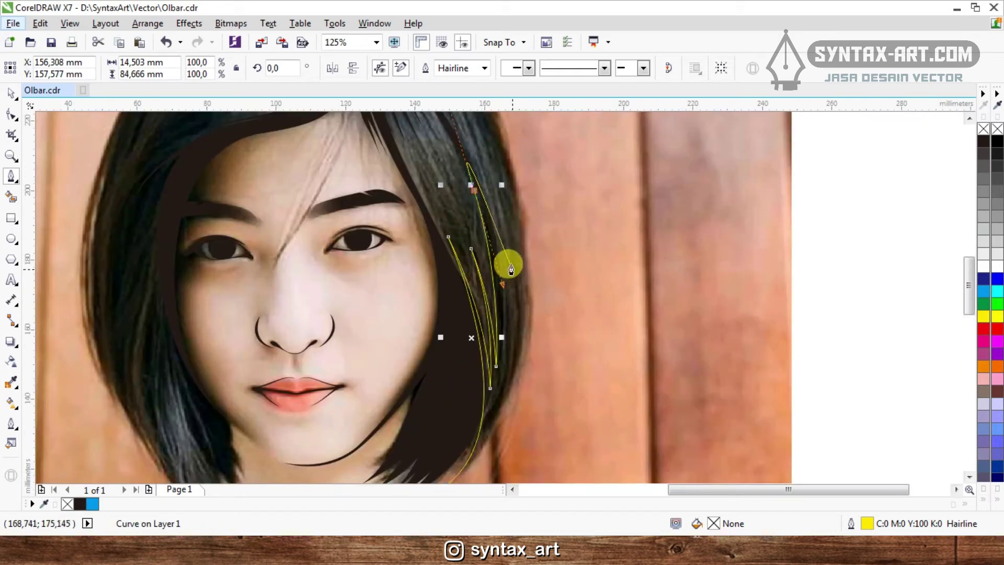
left_click_drag(500, 398, 473, 457)
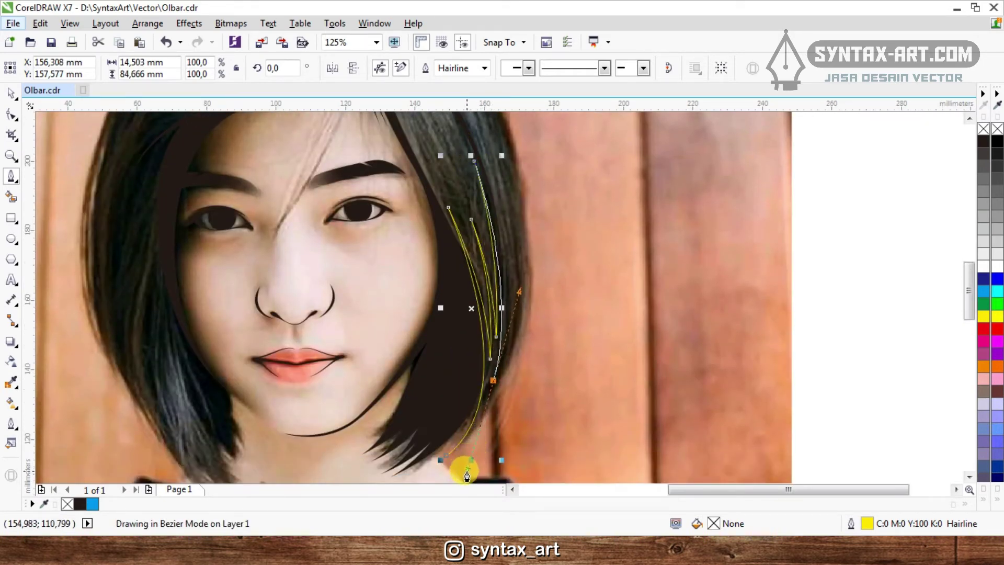
scroll(494, 379, "down", 1)
scroll(503, 321, "up", 1)
scroll(510, 293, "down", 1)
scroll(514, 266, "up", 1)
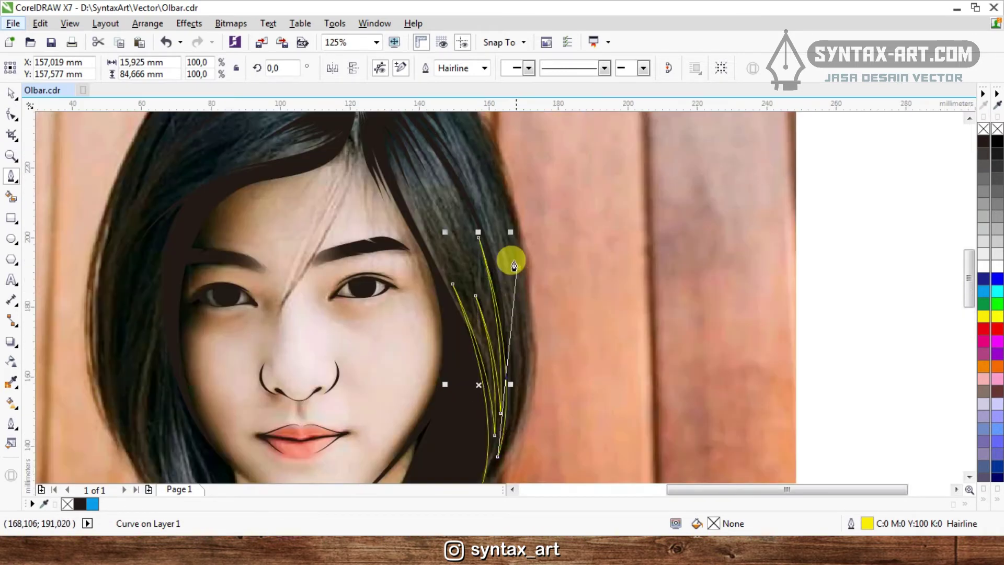
- Continue the curve up the right side of the hair and over the crown to the parting, about 53 by 148 mm overall
left_click_drag(515, 267, 507, 176)
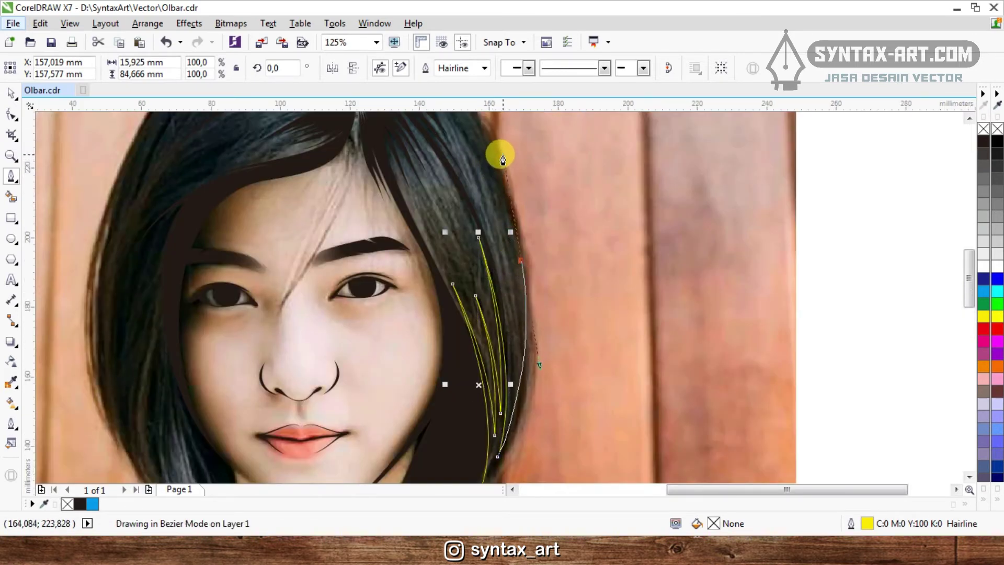
left_click_drag(500, 149, 501, 153)
scroll(513, 291, "down", 1)
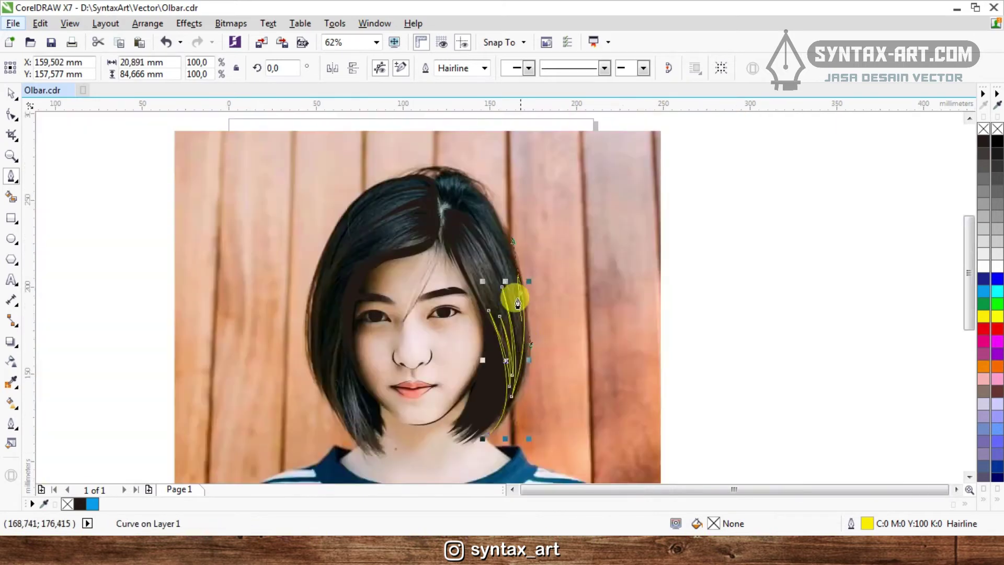
scroll(504, 231, "up", 3)
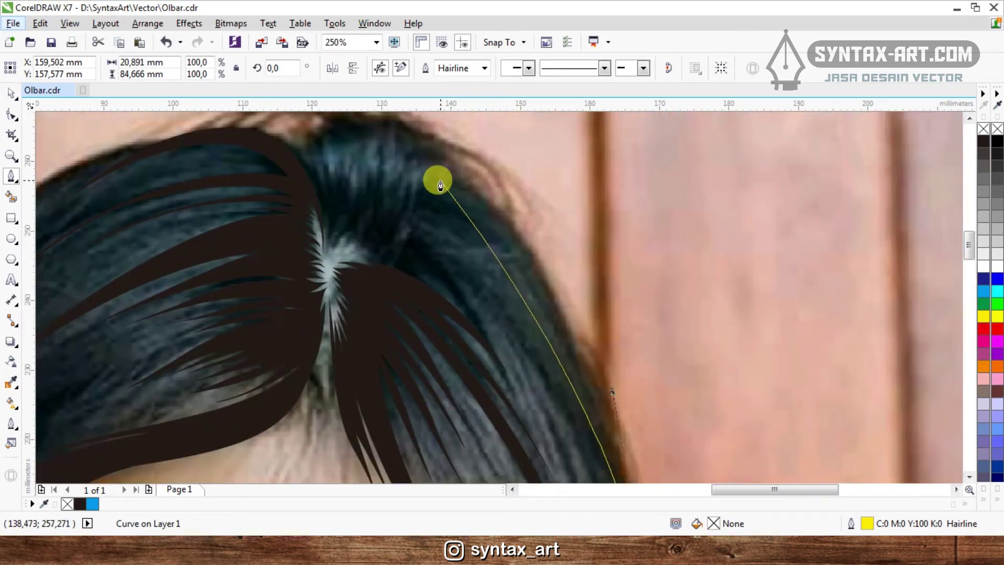
left_click_drag(440, 186, 374, 123)
scroll(381, 139, "down", 2)
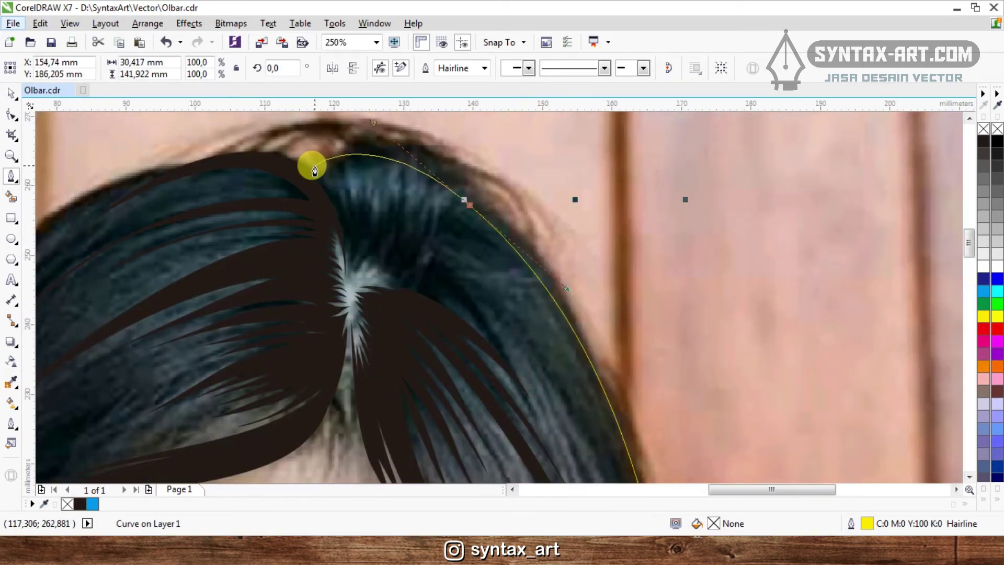
scroll(315, 164, "down", 2)
scroll(314, 170, "up", 2)
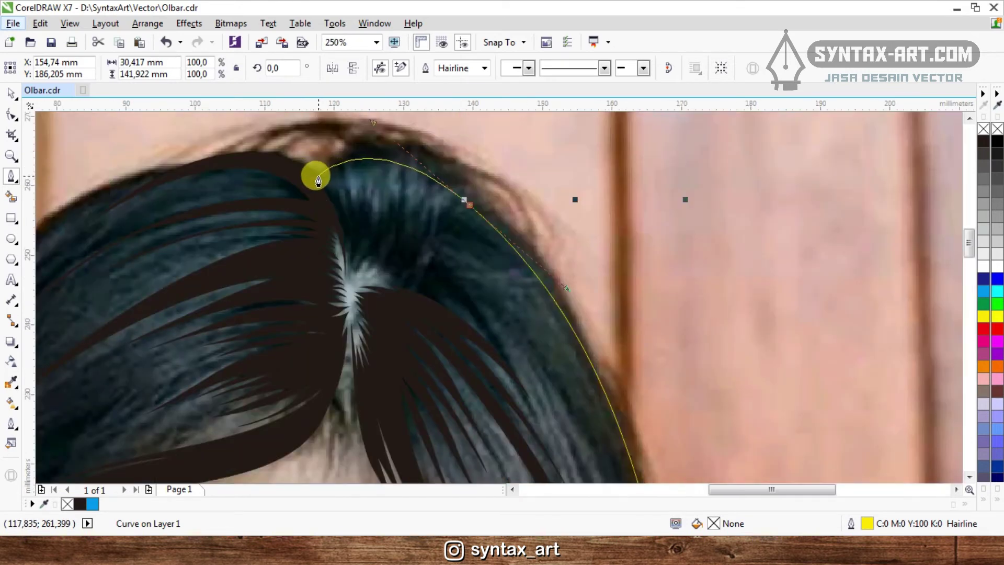
left_click(313, 183)
scroll(352, 137, "down", 1)
scroll(403, 119, "up", 1)
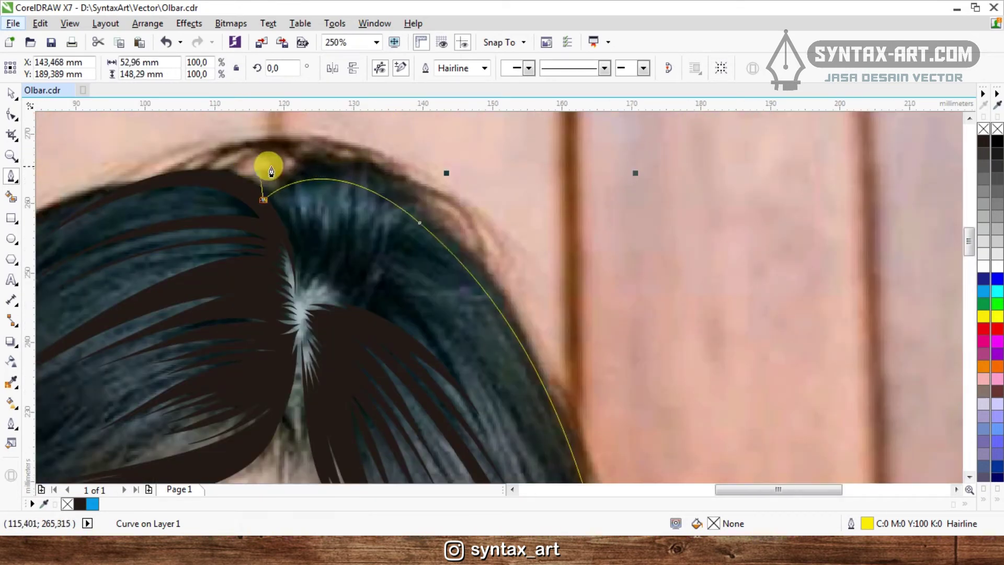
left_click_drag(366, 164, 446, 168)
scroll(446, 166, "down", 1)
scroll(445, 167, "up", 1)
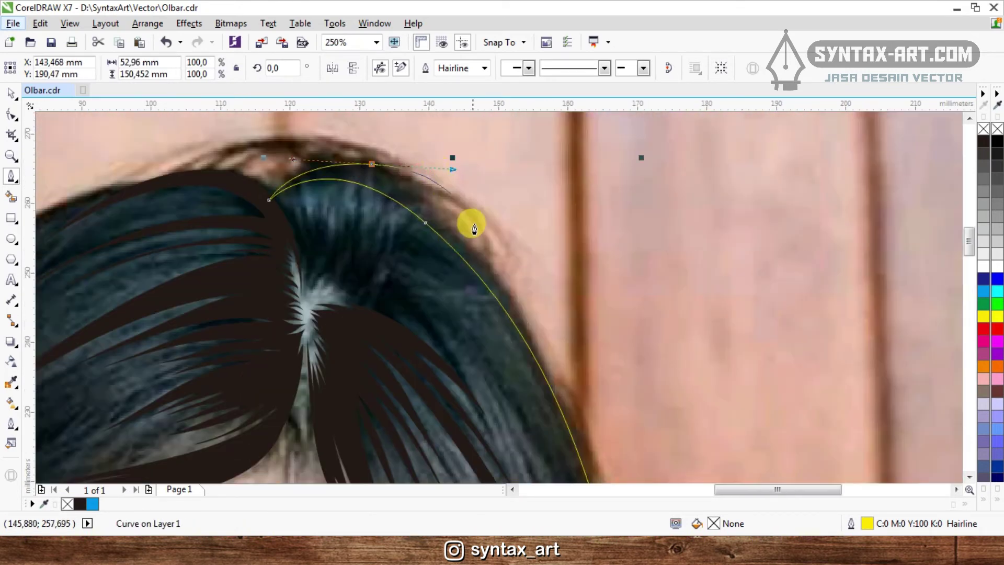
scroll(474, 200, "down", 1)
scroll(470, 192, "up", 1)
key("ctrl+z")
- Trace the hair's outer contour over the crown with a loose pointed tip at its right, making the curve about 152 mm high
left_click(276, 192)
left_click_drag(490, 202, 609, 327)
scroll(403, 167, "up", 1)
left_click_drag(347, 166, 197, 175)
scroll(196, 175, "down", 4)
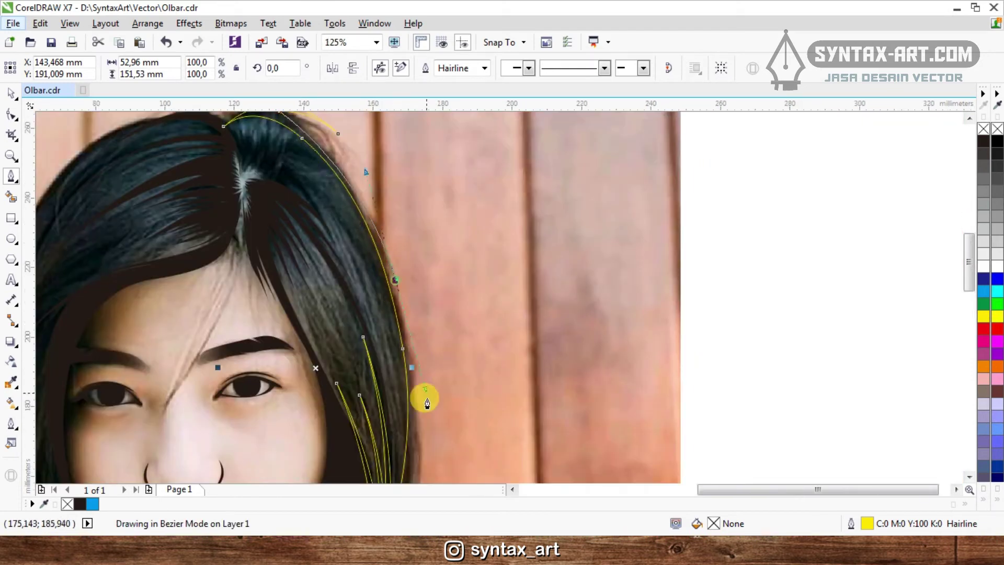
- Trace the outer hair contour down the right side to the lower tips and close the curve, about 56 mm wide overall
left_click_drag(427, 403, 437, 471)
scroll(438, 471, "down", 2)
scroll(370, 320, "up", 3)
scroll(424, 184, "down", 3)
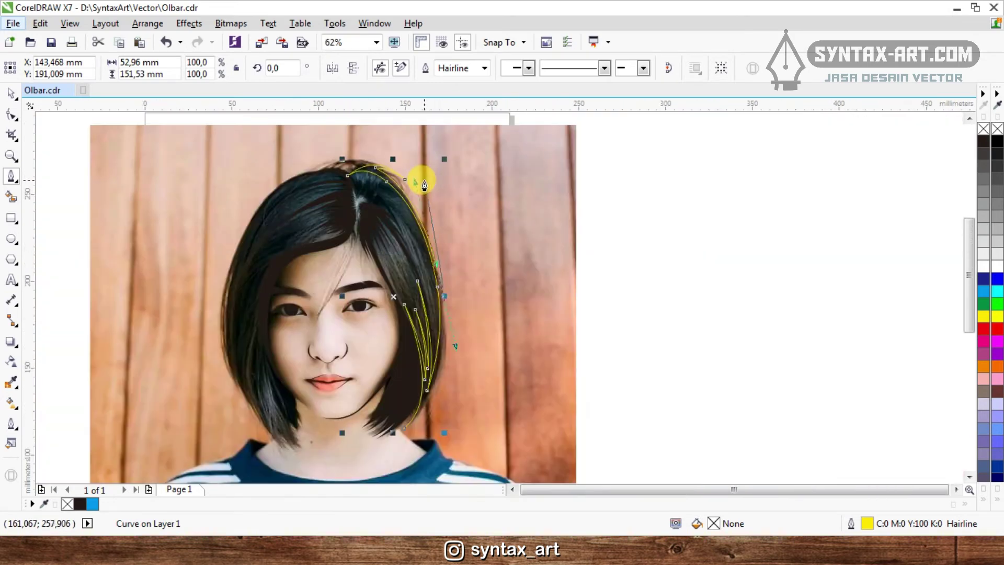
scroll(426, 391, "up", 2)
scroll(419, 400, "down", 1)
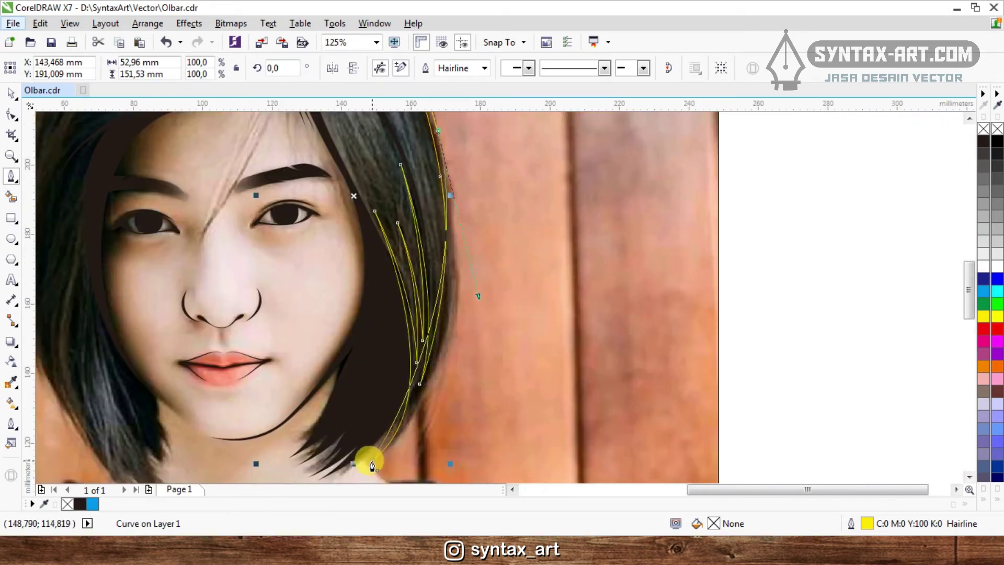
left_click_drag(372, 462, 453, 394)
scroll(453, 393, "down", 1)
key("space")
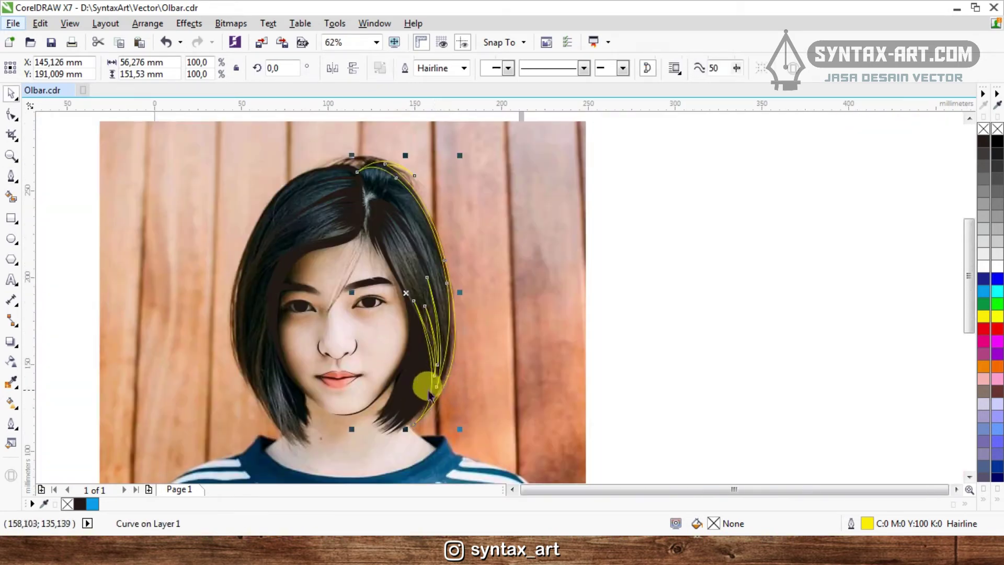
- Weld the new right-side hair curve with the dark hair shape
scroll(425, 376, "up", 1)
left_click(422, 381, "shift")
left_click(407, 68)
- Give the welded hair shape a yellow outline
scroll(512, 298, "down", 5)
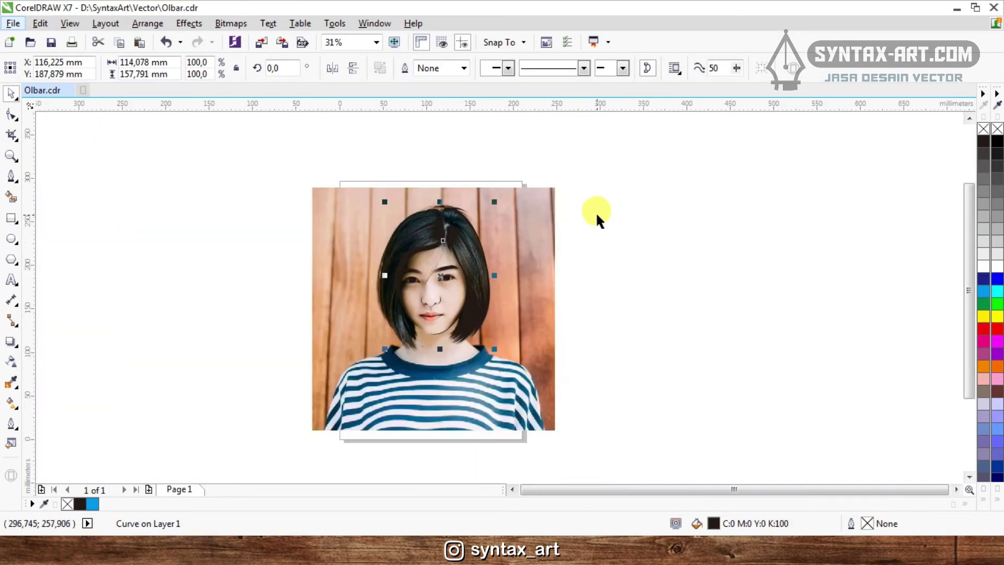
left_click_drag(611, 157, 277, 413)
left_click(465, 321)
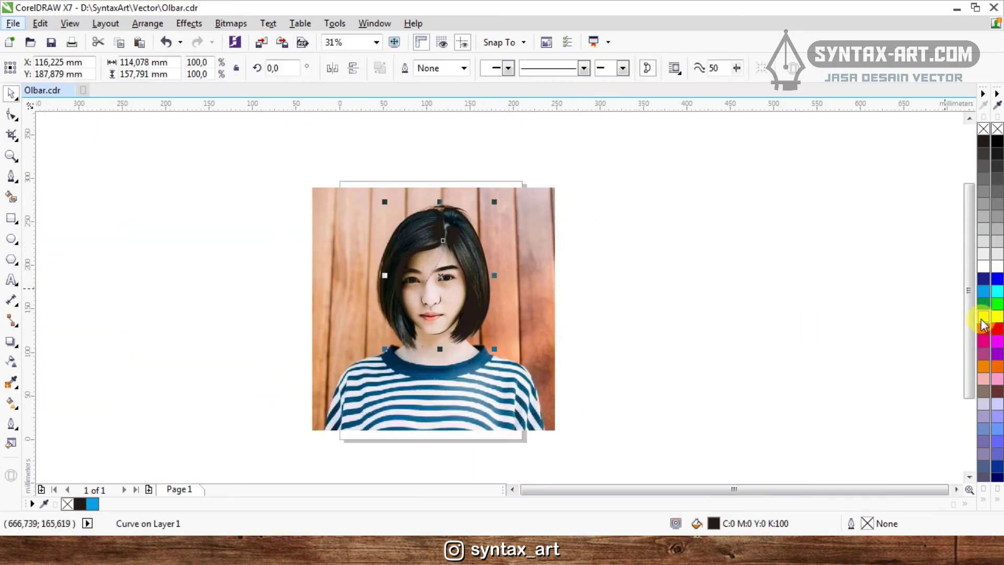
right_click(984, 317)
left_click(744, 314)
- Start a curve at the upper end of the parting with two short spikes, about 2 by 4 mm together
scroll(469, 272, "up", 2)
scroll(560, 304, "down", 1)
key("F5")
scroll(477, 162, "up", 1)
scroll(466, 162, "down", 1)
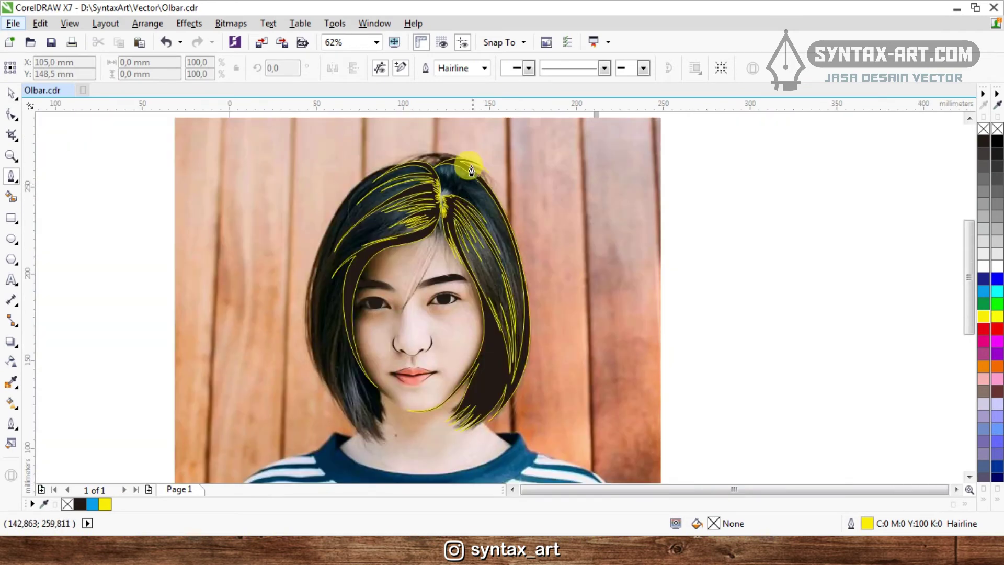
scroll(478, 172, "up", 2)
scroll(413, 207, "down", 1)
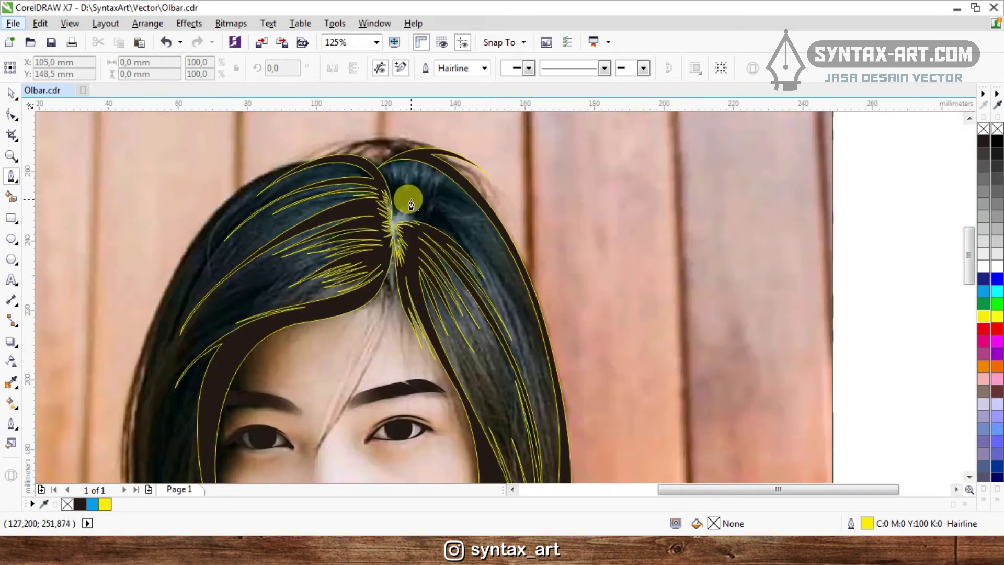
scroll(450, 178, "up", 2)
scroll(443, 248, "down", 1)
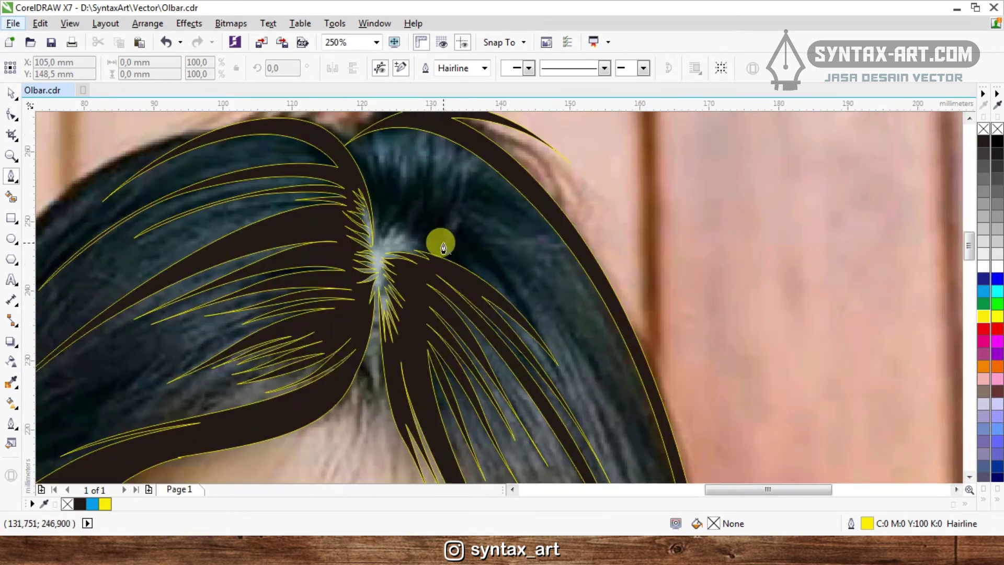
scroll(380, 238, "up", 1)
left_click(375, 245)
left_click(397, 186)
left_click(382, 241)
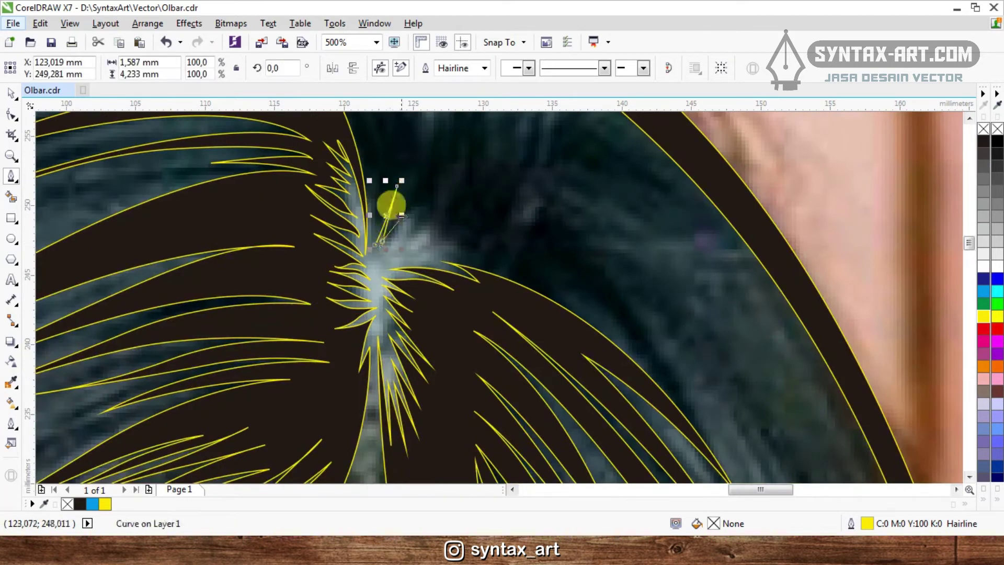
left_click_drag(407, 205, 417, 190)
left_click(408, 206, "alt")
left_click(391, 239)
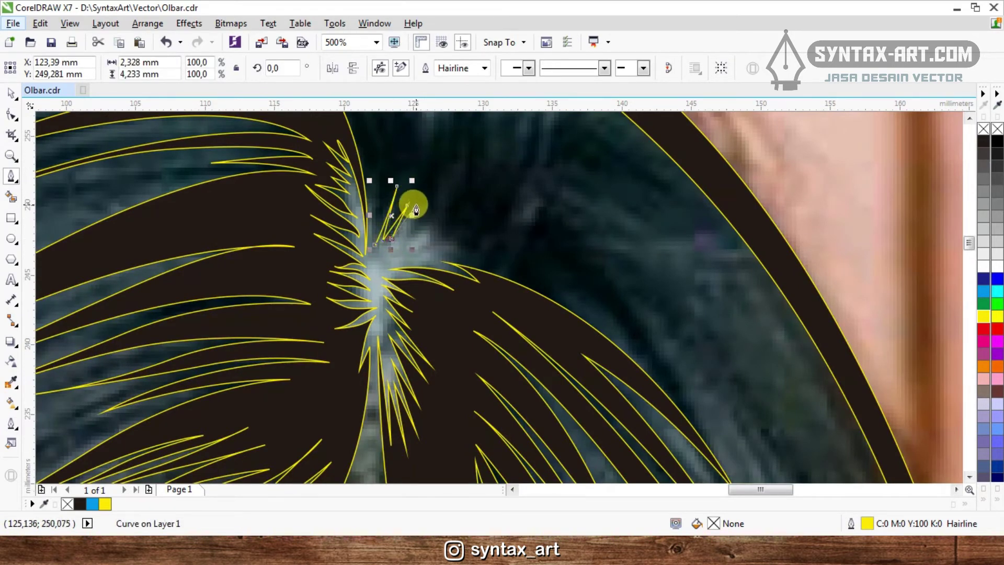
- Extend the curve with more short spikes fanning right from the parting and a lower edge, about 9 by 5 mm overall
left_click(417, 206)
scroll(407, 226, "up", 1)
left_click(392, 252)
left_click(452, 197)
left_click(401, 253)
left_click(474, 217)
left_click(407, 262)
left_click(500, 247)
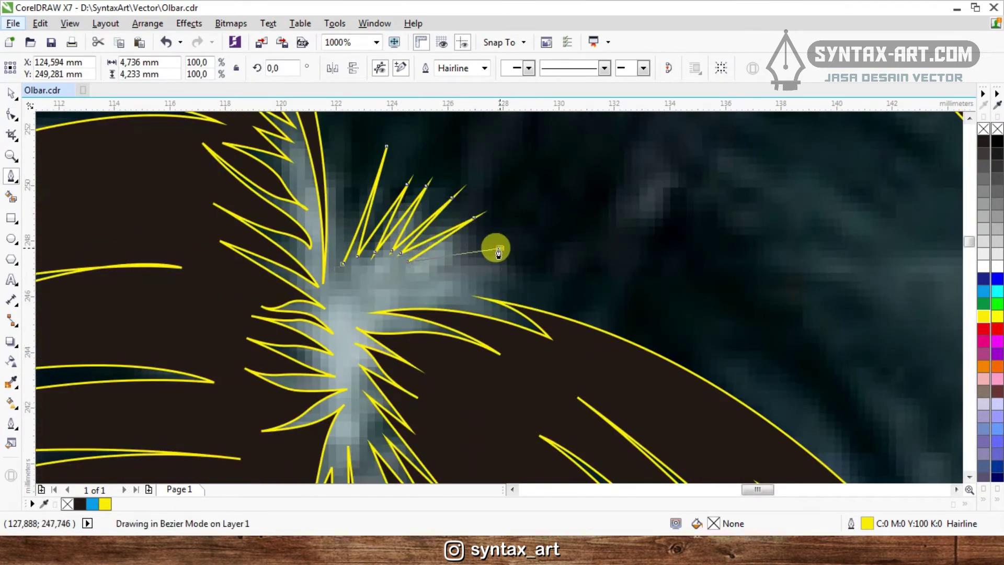
left_click(410, 278)
left_click(521, 283)
left_click(522, 286)
scroll(521, 287, "down", 1)
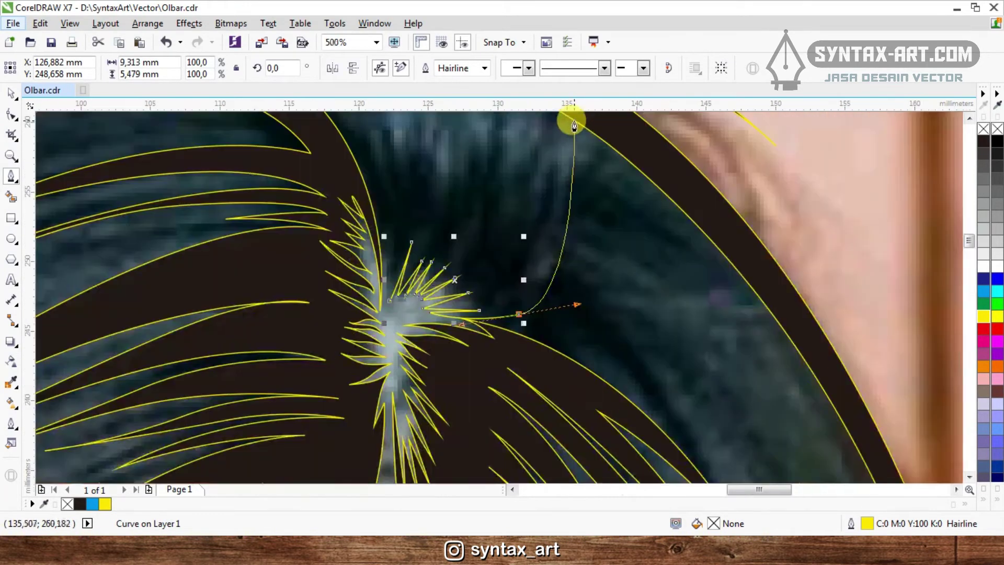
- Add a row of long spikes on the right part of the crown, bringing the curve to about 14 by 13 mm
left_click_drag(579, 133, 533, 286)
left_click(534, 284)
left_click_drag(541, 234, 502, 249)
left_click(551, 155)
left_click(507, 286)
left_click(512, 276)
left_click(537, 174)
left_click(499, 252)
left_click_drag(516, 196, 526, 151)
left_click(528, 146)
left_click_drag(497, 219, 489, 233)
left_click(481, 247)
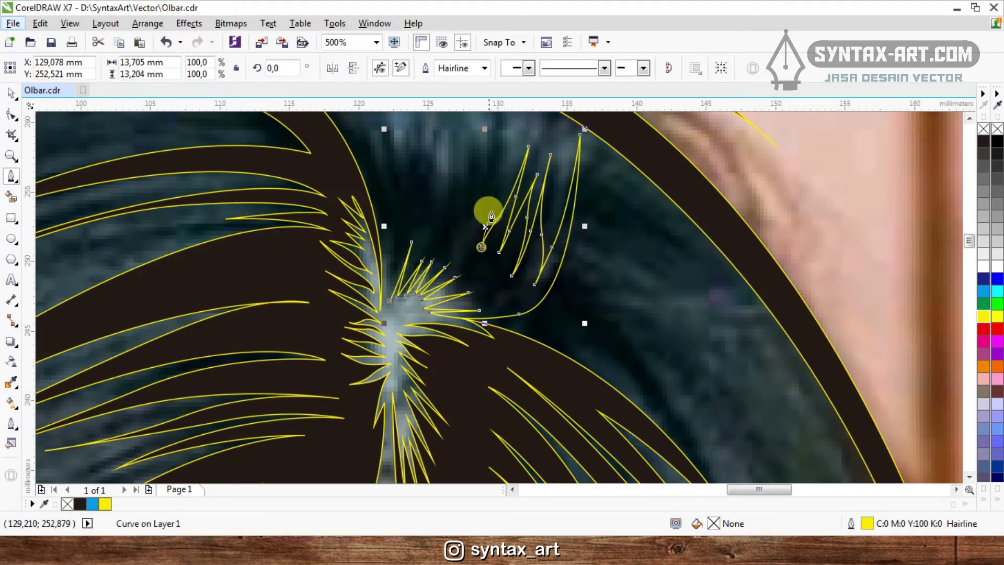
- Continue the row of spiky strands across the middle of the crown, bringing the curve to about 15 mm high
left_click_drag(498, 181, 505, 144)
scroll(496, 189, "down", 1)
scroll(496, 149, "up", 1)
left_click(496, 147)
left_click_drag(491, 195, 446, 178)
left_click(475, 256)
left_click(478, 158)
left_click(453, 245)
left_click(466, 162)
left_click(437, 255)
left_click(447, 167)
left_click_drag(432, 215, 416, 247)
left_click(426, 251)
- Trace further narrow spikes across the crown toward the dark hair left of the parting
scroll(407, 226, "down", 1)
scroll(404, 204, "up", 1)
left_click(439, 179)
left_click(415, 267)
left_click_drag(413, 218, 413, 197)
left_click(406, 169)
left_click_drag(403, 216, 398, 186)
left_click(398, 260)
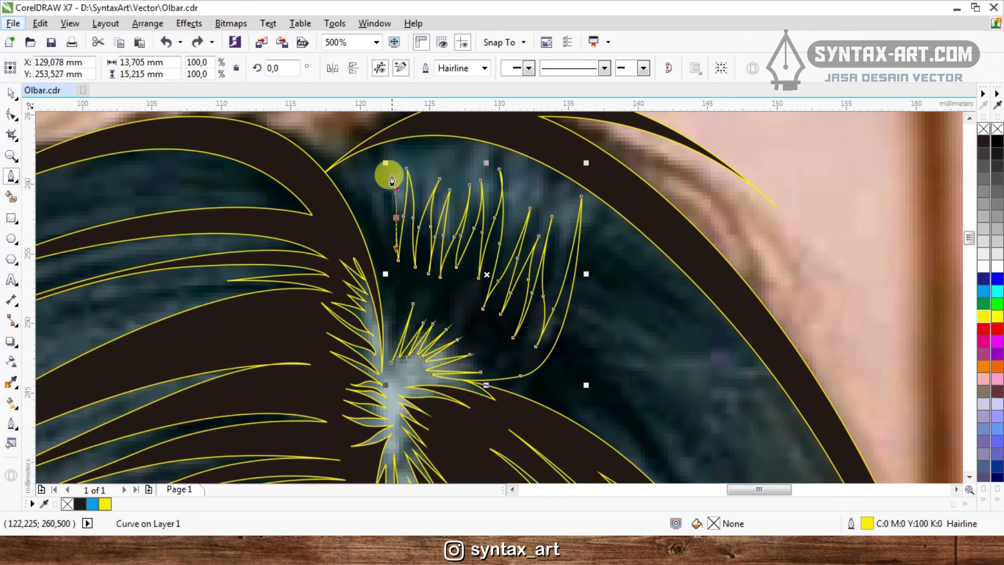
- Trace the last crown spikes and run the curve into the dark hair left of the parting, about 20 by 16 mm overall
scroll(390, 173, "up", 2)
left_click(387, 147)
left_click_drag(383, 228, 360, 281)
left_click(380, 318)
left_click(361, 147)
left_click(372, 325)
mouse_move(338, 237)
left_mouse_down()
mouse_move(319, 200)
mouse_move(327, 247)
left_mouse_up()
left_click(303, 165)
left_click(348, 308)
left_click_drag(226, 149, 181, 122)
scroll(277, 240, "down", 1)
left_click(283, 242)
scroll(316, 318, "up", 1)
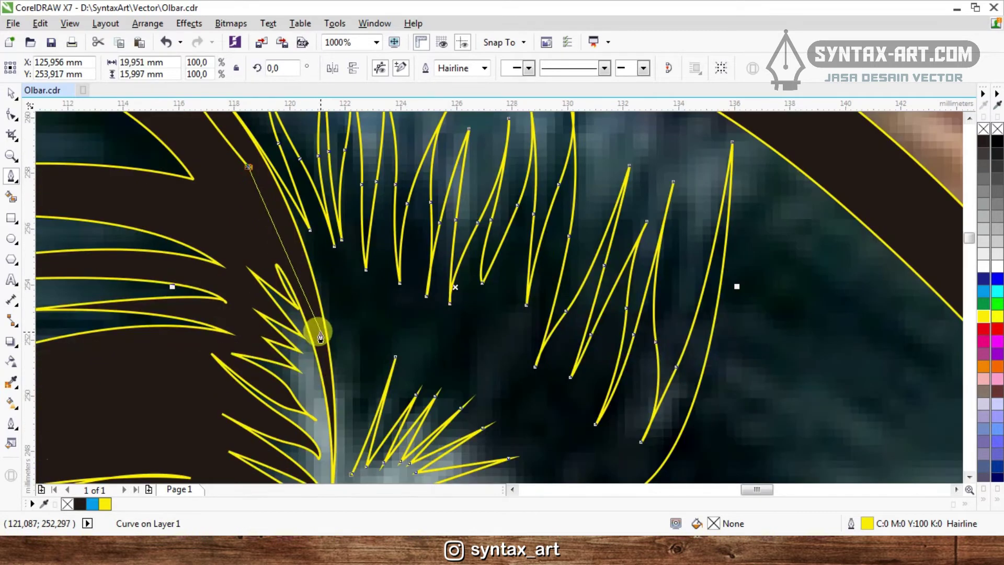
- Close the spiky crown curve down along the parting's edge with a final spike to its starting point
left_click_drag(320, 326, 361, 372)
scroll(341, 430, "down", 2)
scroll(359, 386, "up", 2)
left_click(382, 287)
left_click(369, 371)
scroll(411, 287, "down", 1)
key("space")
scroll(480, 282, "down", 1)
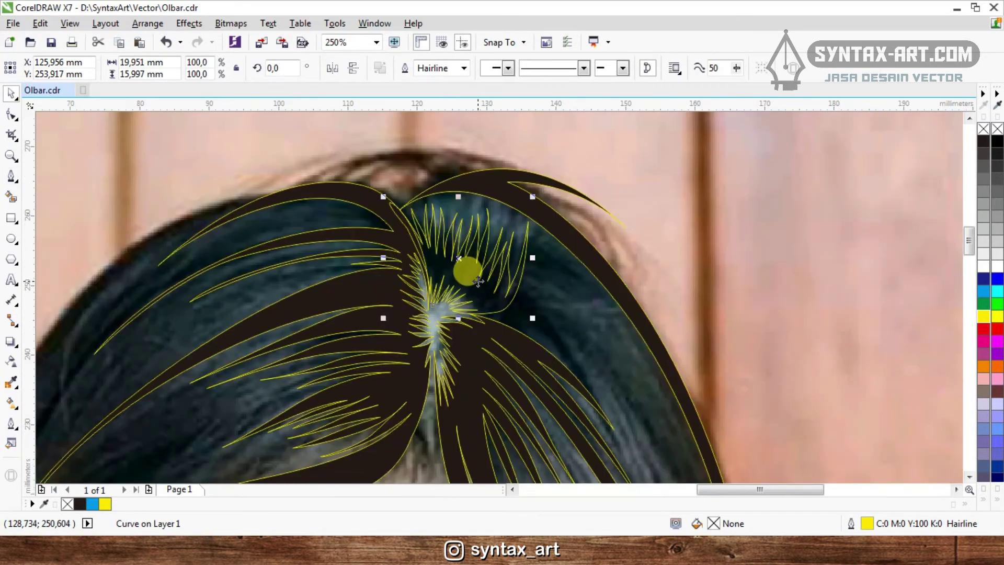
- Weld the spiky crown curve to the dark hair shape
left_click(363, 188, "shift")
left_click(406, 68)
left_click(610, 166)
scroll(421, 138, "down", 1)
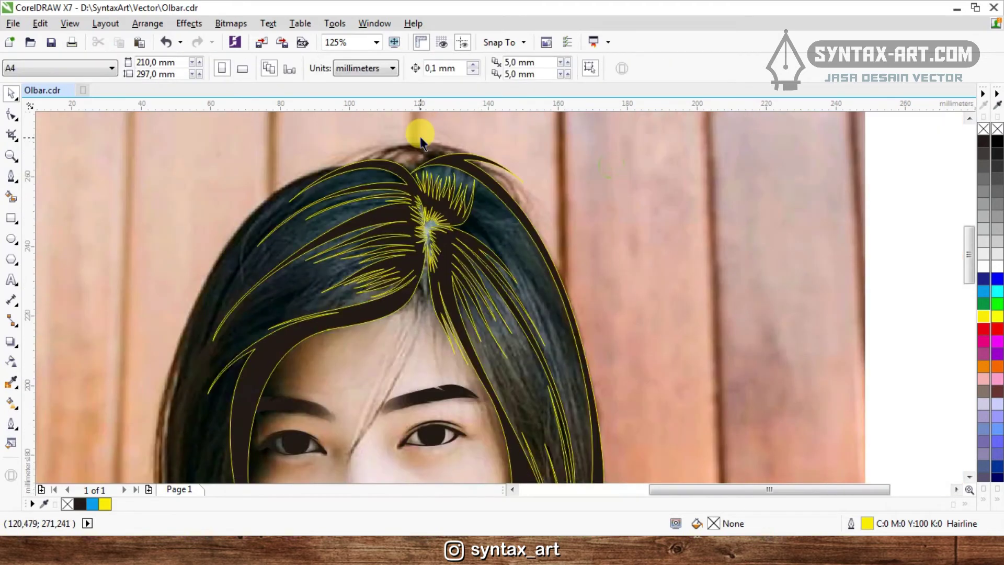
- Try tracing a narrow sliver about 2 by 13 mm from the last crown spike toward the outer hair band
scroll(500, 207, "up", 2)
key("space")
scroll(473, 161, "down", 2)
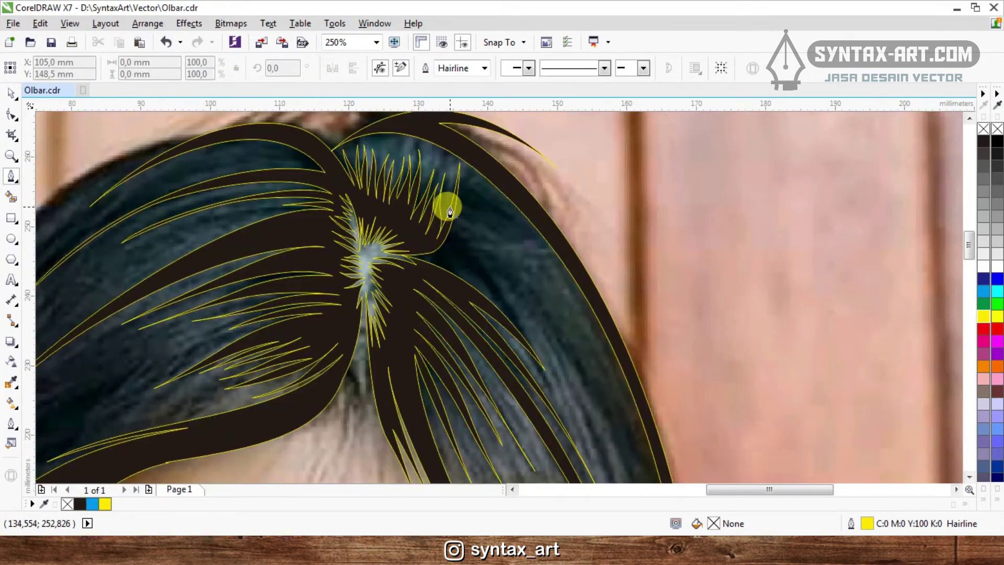
scroll(471, 178, "up", 2)
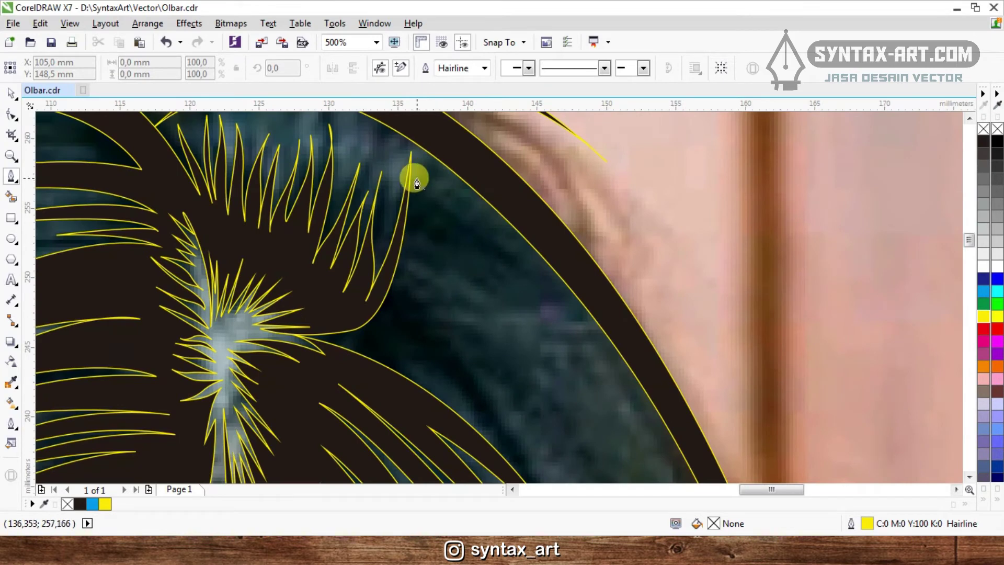
scroll(416, 190, "down", 1)
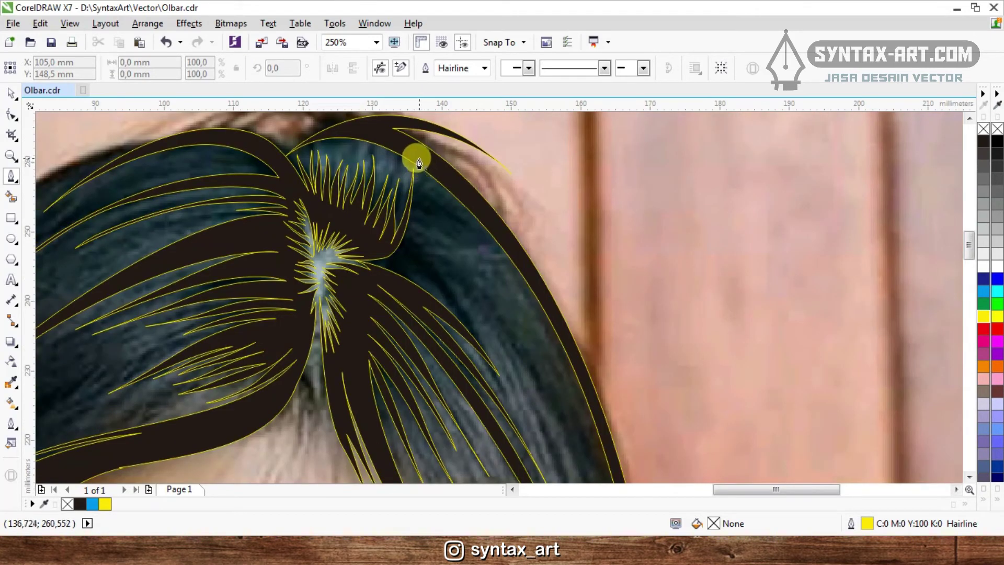
scroll(414, 191, "down", 2)
scroll(415, 203, "up", 2)
scroll(412, 193, "up", 1)
scroll(395, 174, "down", 1)
scroll(393, 171, "up", 1)
left_click(403, 167)
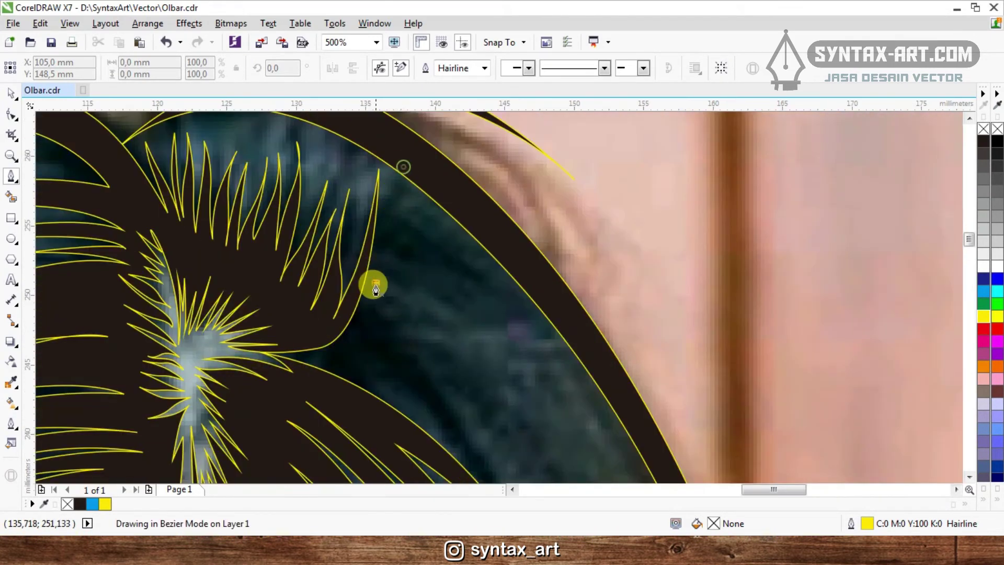
left_click(355, 307)
left_click_drag(388, 151, 373, 127)
mouse_move(355, 308)
left_mouse_down()
mouse_move(347, 305)
mouse_move(386, 177)
left_mouse_up()
- Try to weld the narrow sliver to the dark hair shape
key("space")
left_click(436, 182, "shift")
left_click(408, 68)
scroll(405, 161, "down", 1)
scroll(397, 172, "up", 1)
scroll(397, 171, "down", 2)
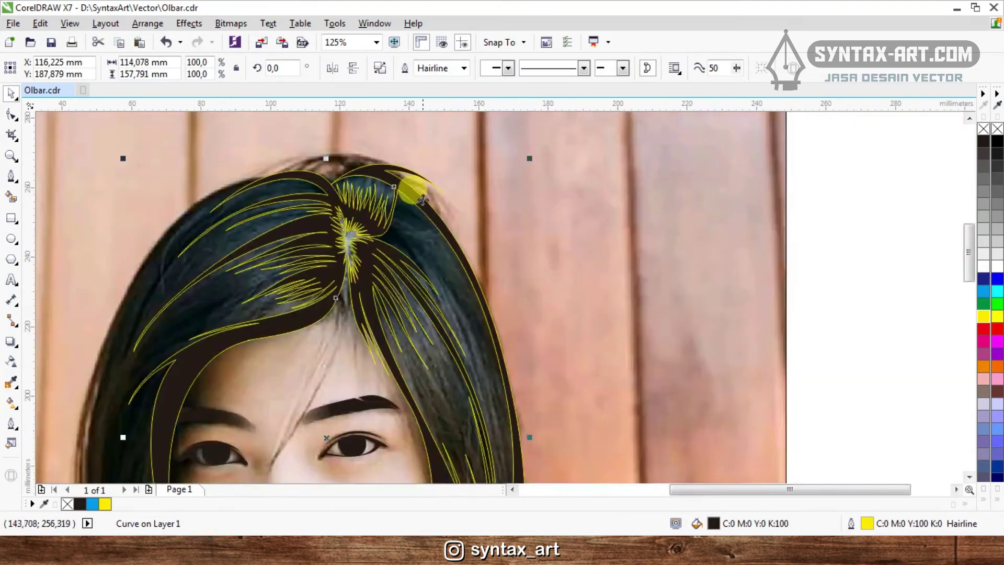
scroll(399, 175, "up", 3)
left_click(399, 188, "shift")
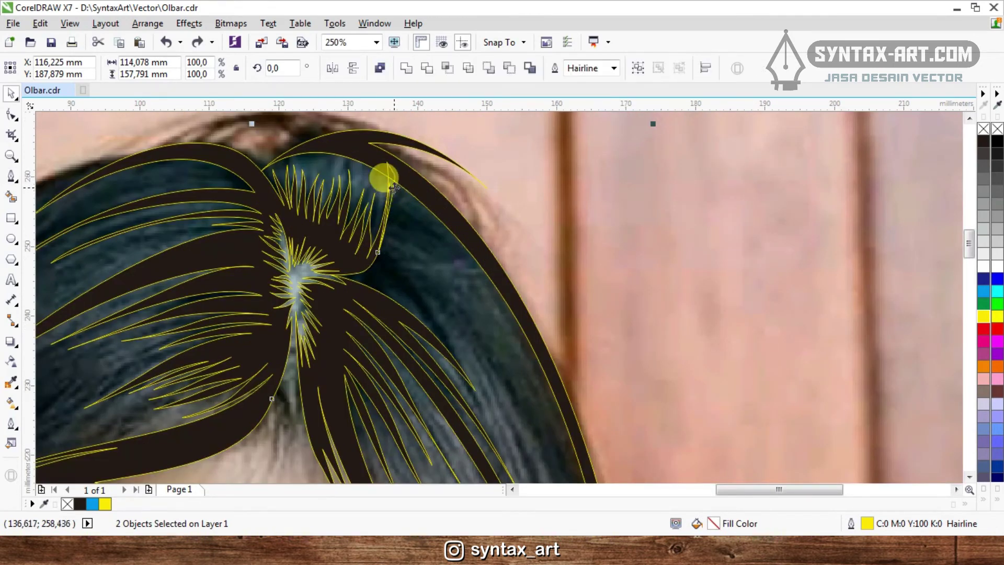
- Undo the sliver's weld, then remove the sliver from the drawing
key("ctrl+z")
left_click_drag(394, 187, 512, 216)
left_click(536, 182)
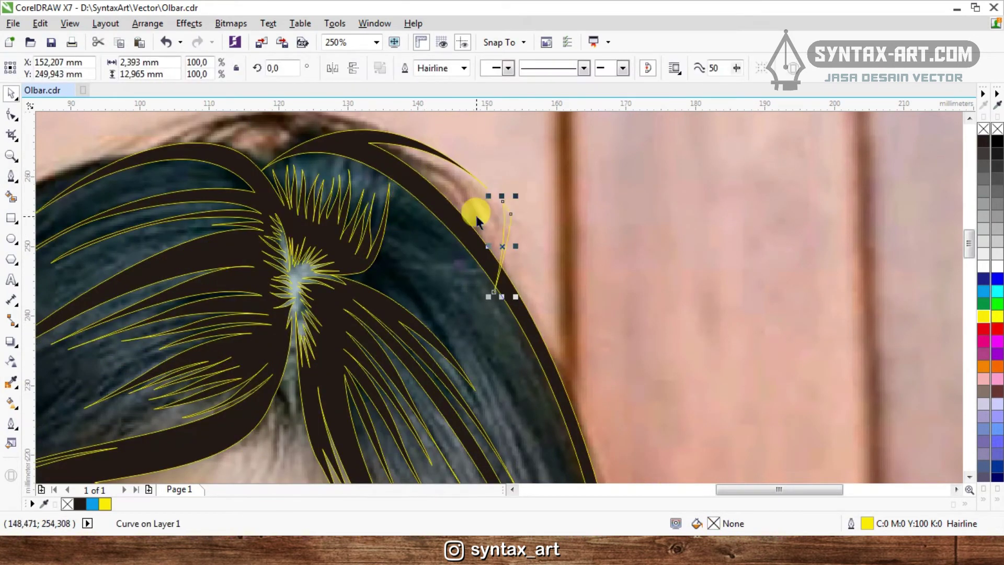
key("Delete")
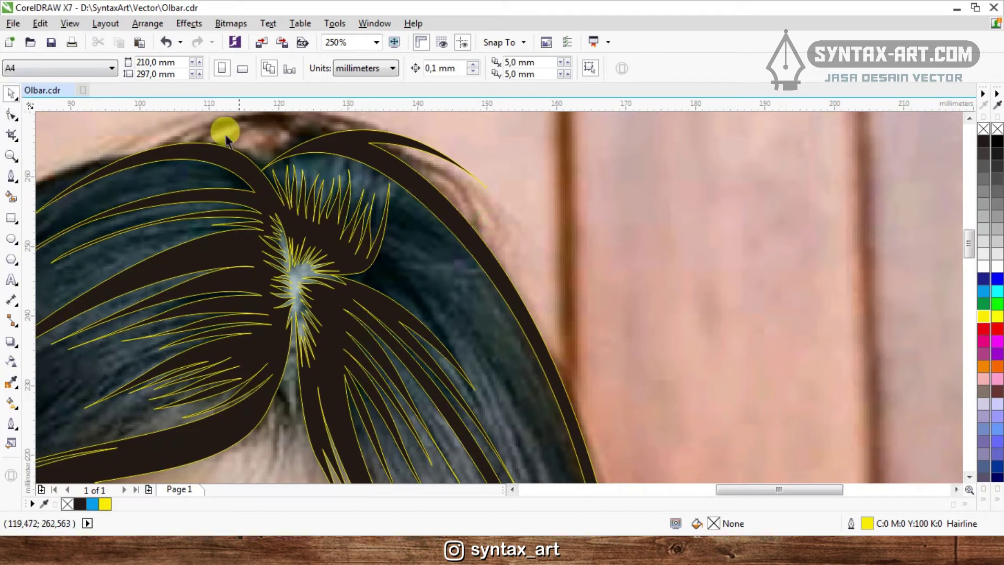
- Save the drawing
left_click(60, 46)
left_click(843, 468)
scroll(545, 343, "down", 1)
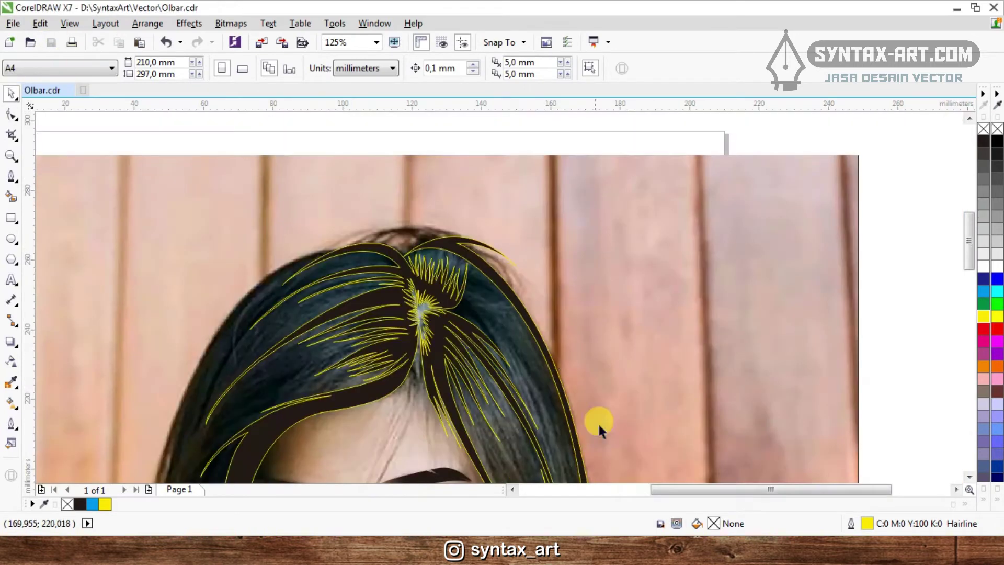
mouse_move(677, 524)
left_click(822, 502)
left_click(521, 299)
- Start a new spiky strand curve in the gap between the last crown spike and the outer hair band
scroll(459, 322, "up", 2)
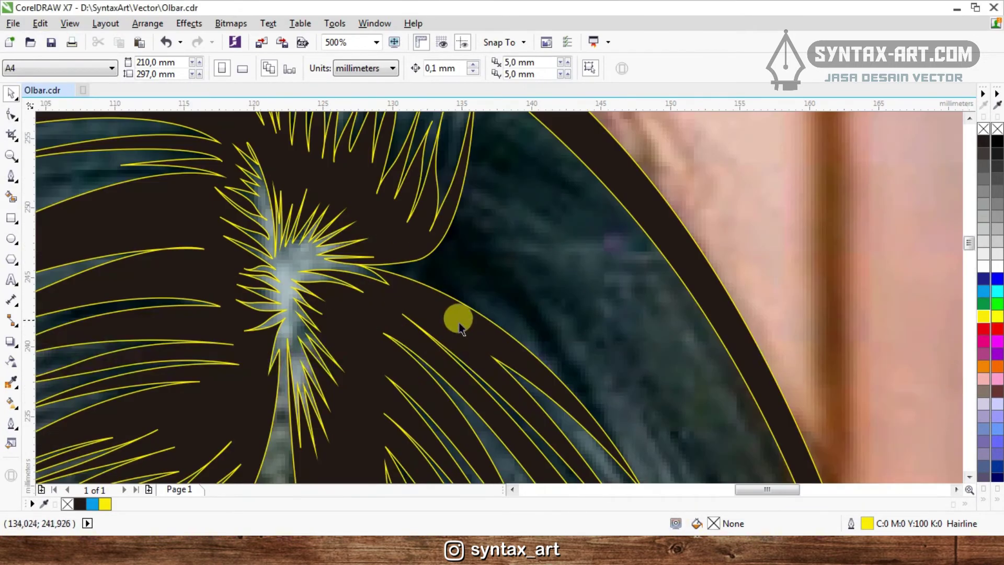
key("space")
scroll(481, 225, "down", 1)
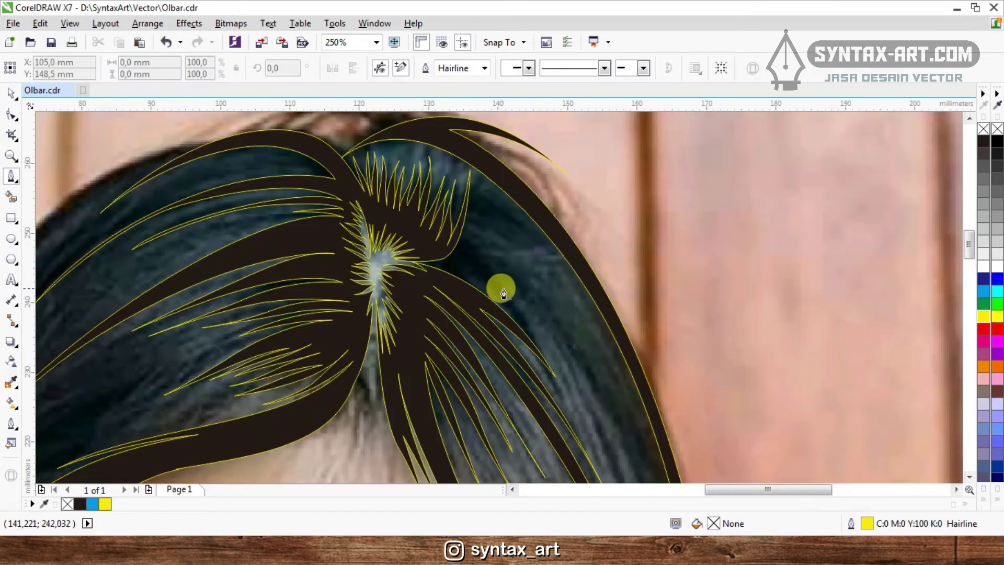
scroll(503, 292, "down", 1)
scroll(564, 425, "up", 1)
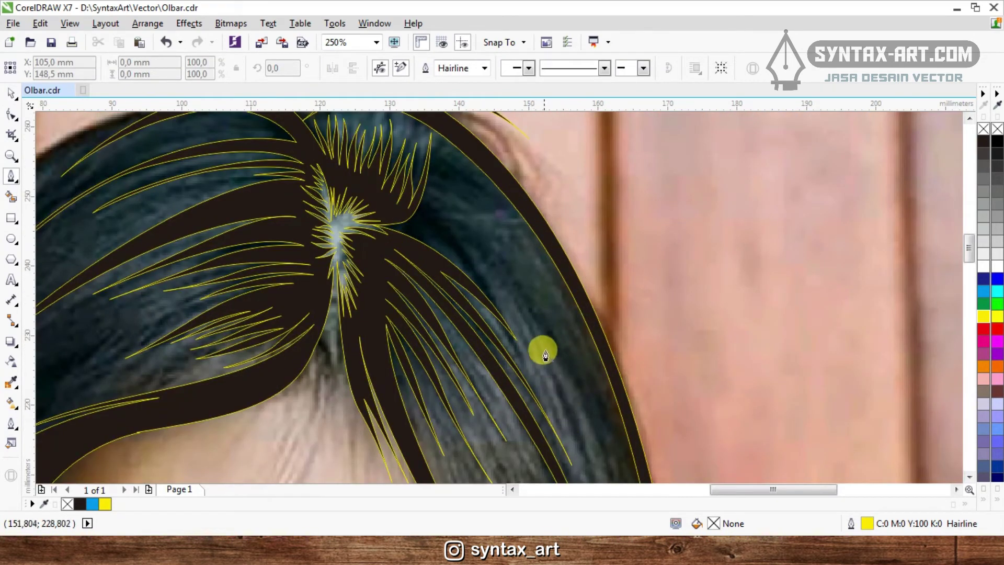
left_click_drag(561, 378, 532, 329)
scroll(420, 187, "up", 1)
left_click(425, 188)
left_click(559, 374)
left_click_drag(470, 273, 418, 238)
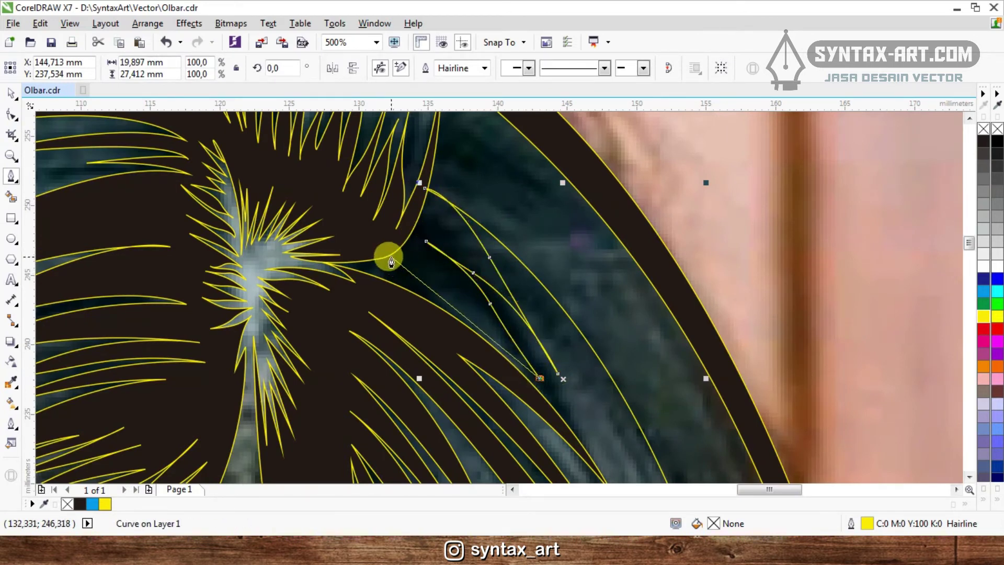
- Run the strand curve back inside the dark hair beside the parting, bringing it to about 28 by 27 mm overall
left_click_drag(376, 287, 270, 264)
left_click(375, 286, "alt")
scroll(335, 257, "up", 1)
left_click(297, 265, "alt")
left_click_drag(377, 256, 398, 249)
left_click_drag(487, 199, 502, 169)
scroll(501, 163, "down", 2)
scroll(505, 140, "up", 1)
scroll(504, 138, "up", 1)
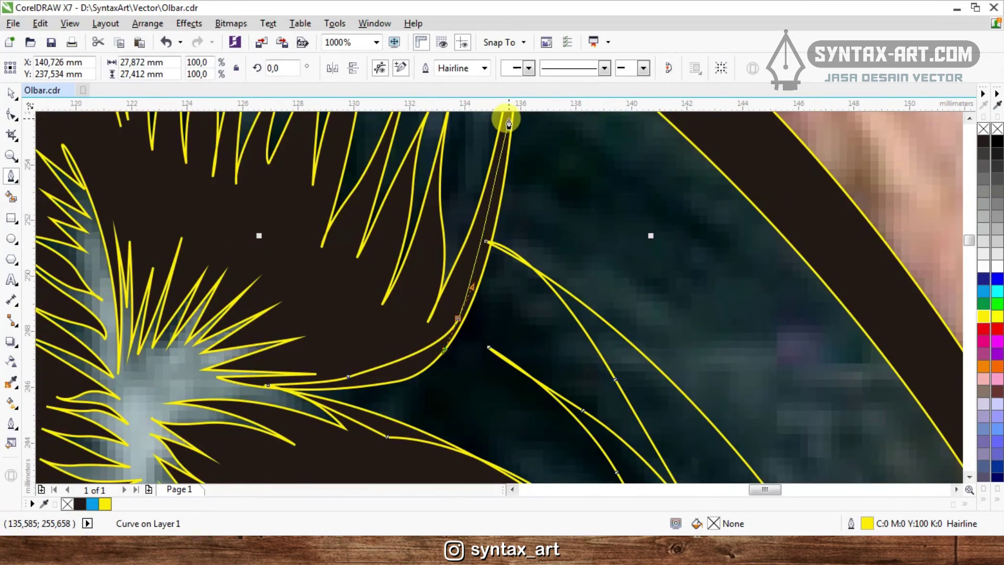
- Trace upper strand spikes from the last crown spike and close the curve, about 28 by 32 mm overall
left_click(507, 118)
scroll(510, 123, "down", 2)
scroll(612, 218, "up", 1)
left_click_drag(603, 209, 511, 150)
left_click(670, 309)
scroll(511, 150, "down", 2)
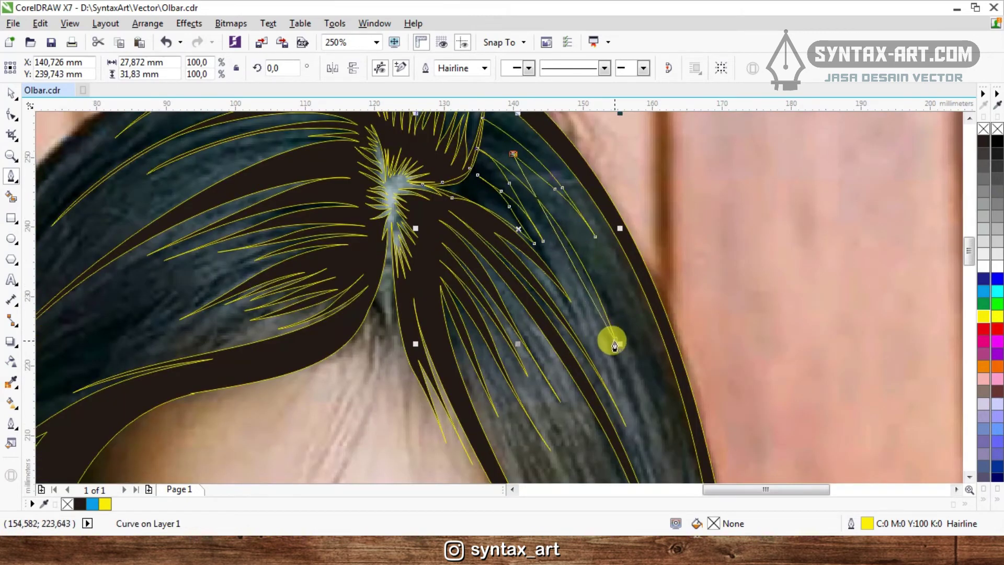
left_click_drag(609, 336, 587, 244)
- Weld the new strand curve to the dark hair shape
key("space")
left_click(464, 212, "shift")
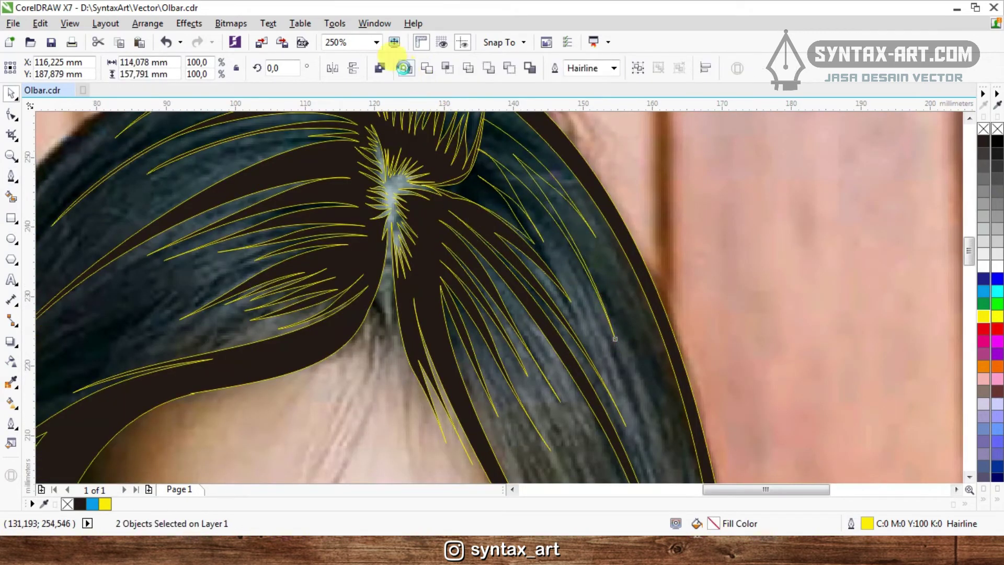
left_click(404, 68)
key("Escape")
scroll(525, 262, "down", 1)
scroll(527, 197, "up", 1)
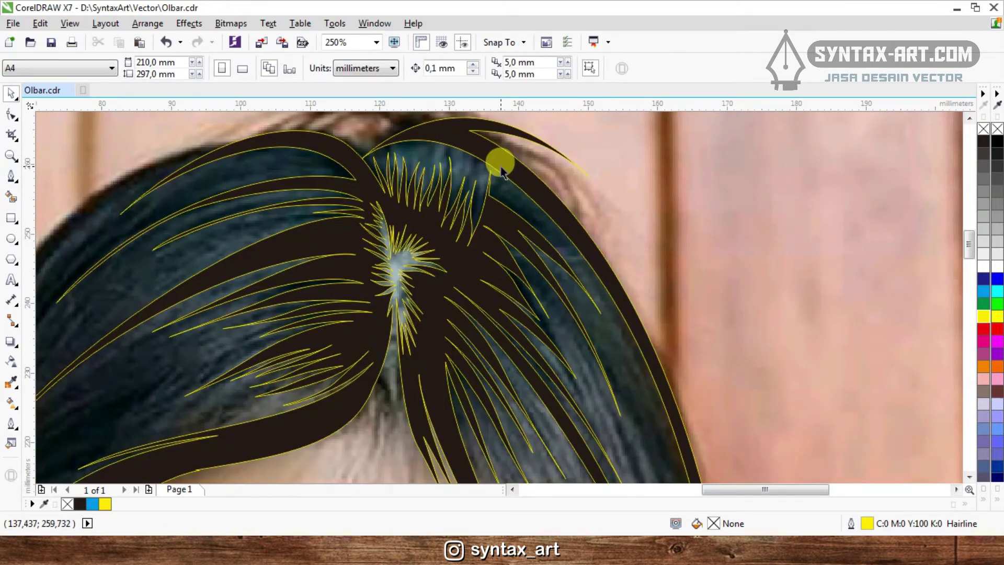
- Trace a narrow strand about 4 by 17 mm joining the last crown spike to the outer hair band
scroll(496, 170, "down", 2)
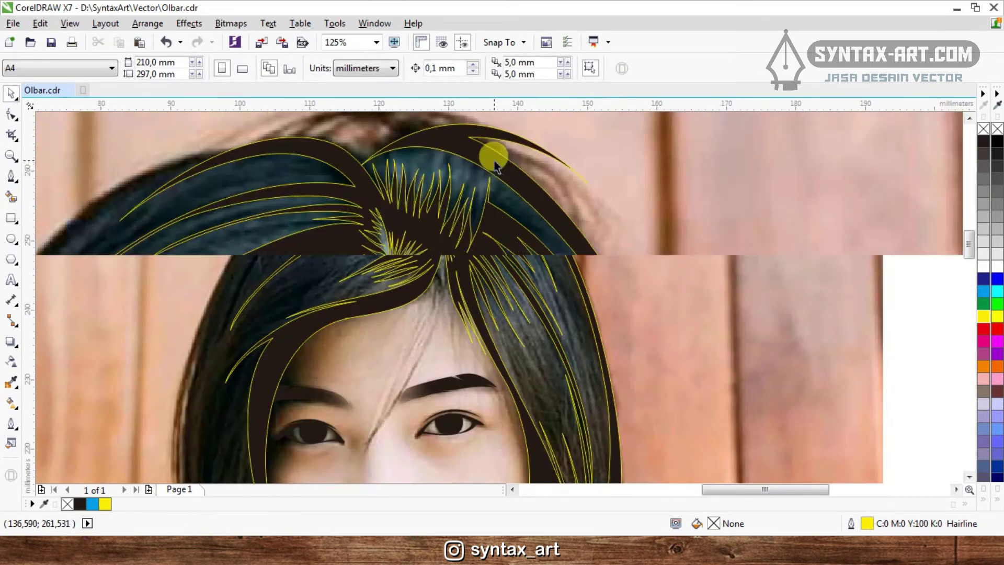
scroll(495, 162, "up", 4)
key("space")
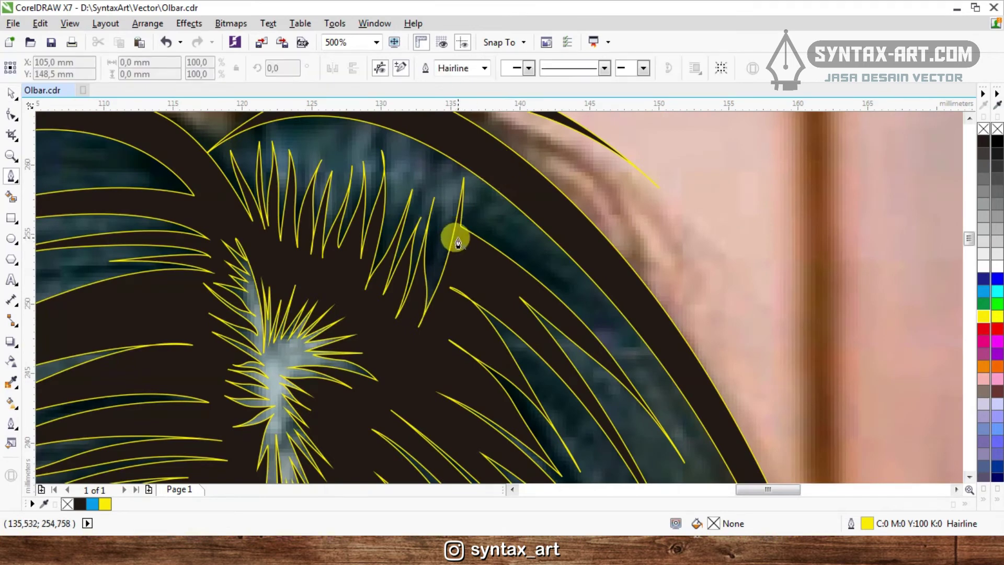
left_click_drag(468, 136, 480, 242)
left_click(413, 352)
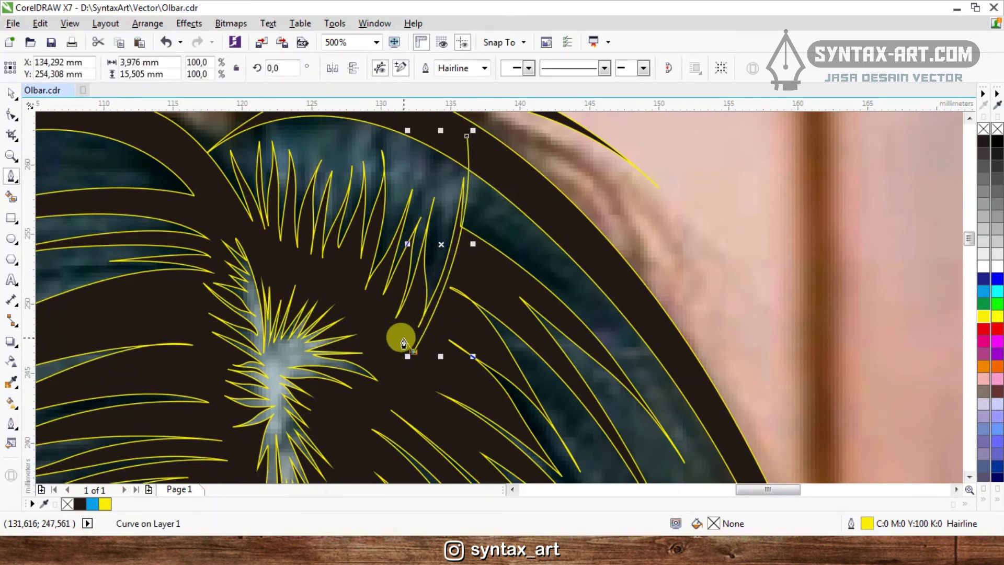
scroll(454, 169, "down", 1)
scroll(450, 152, "up", 1)
mouse_move(454, 161)
left_mouse_down()
mouse_move(430, 88)
mouse_move(435, 154)
left_mouse_up()
left_click(467, 257)
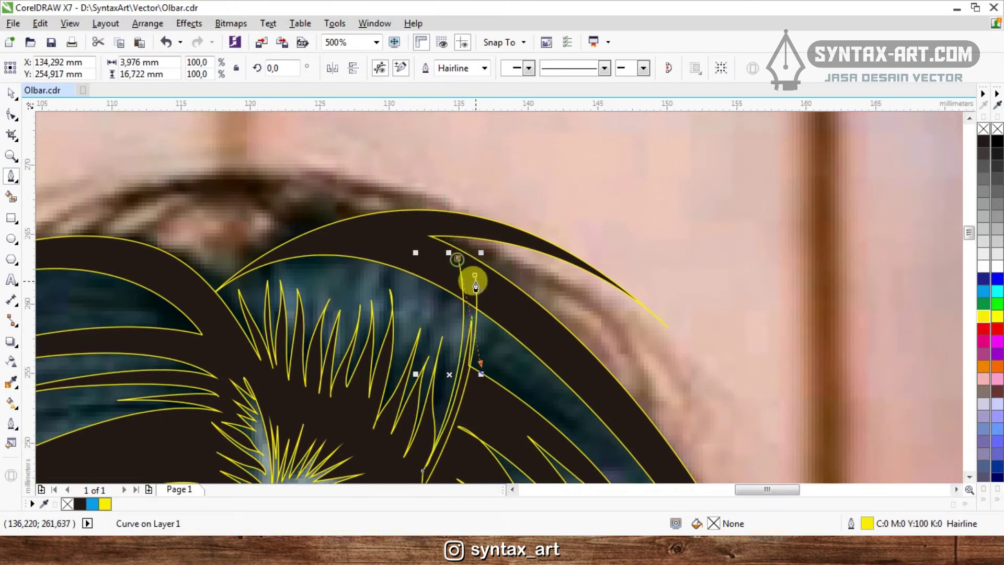
- Weld the connecting strand to the dark hair shape
key("space")
left_click(366, 229, "shift")
left_click(410, 72)
left_click(637, 240)
- Start tracing pointed strands inside the outer hair band, just past the connecting strand
key("space")
scroll(429, 210, "down", 1)
scroll(469, 285, "up", 1)
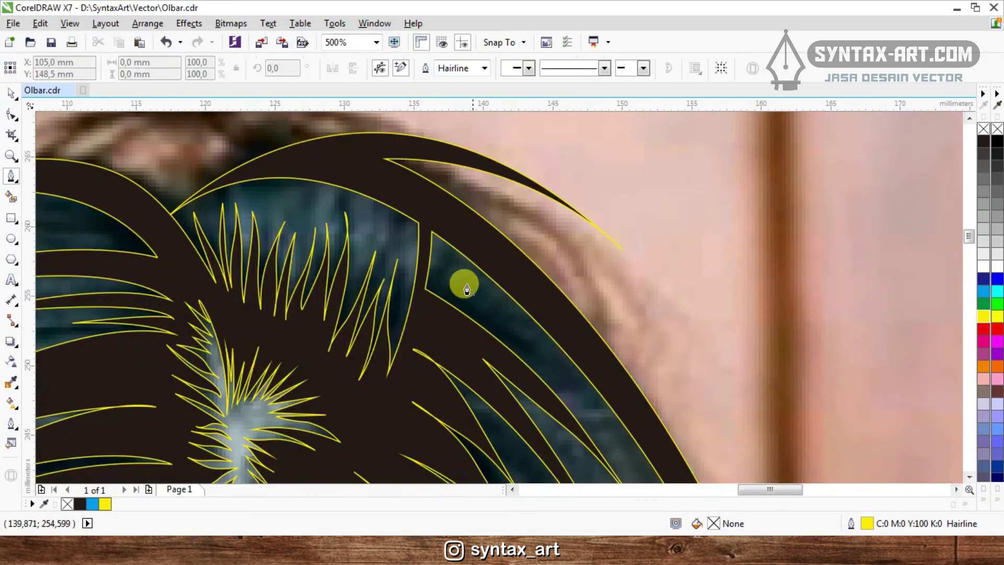
scroll(402, 187, "down", 1)
scroll(444, 282, "up", 1)
left_click(385, 129)
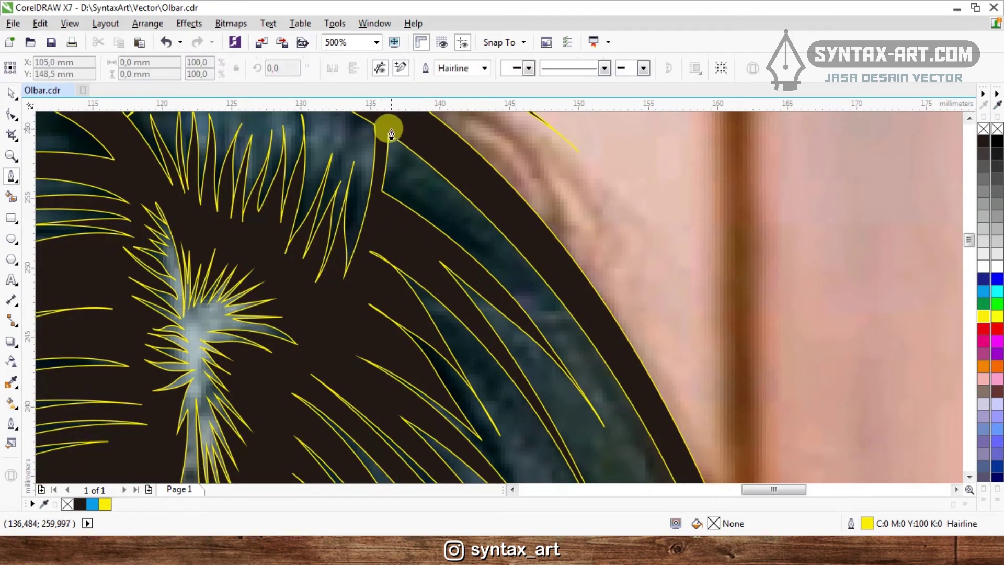
mouse_move(418, 177)
left_mouse_down()
mouse_move(448, 189)
mouse_move(400, 181)
left_mouse_up()
left_click(514, 273)
scroll(442, 199, "up", 1)
left_click(364, 141)
left_click_drag(492, 287, 557, 356)
- Add another spike and close the strand curve along the dark hair edge, about 12 by 14 mm overall
scroll(466, 273, "down", 1)
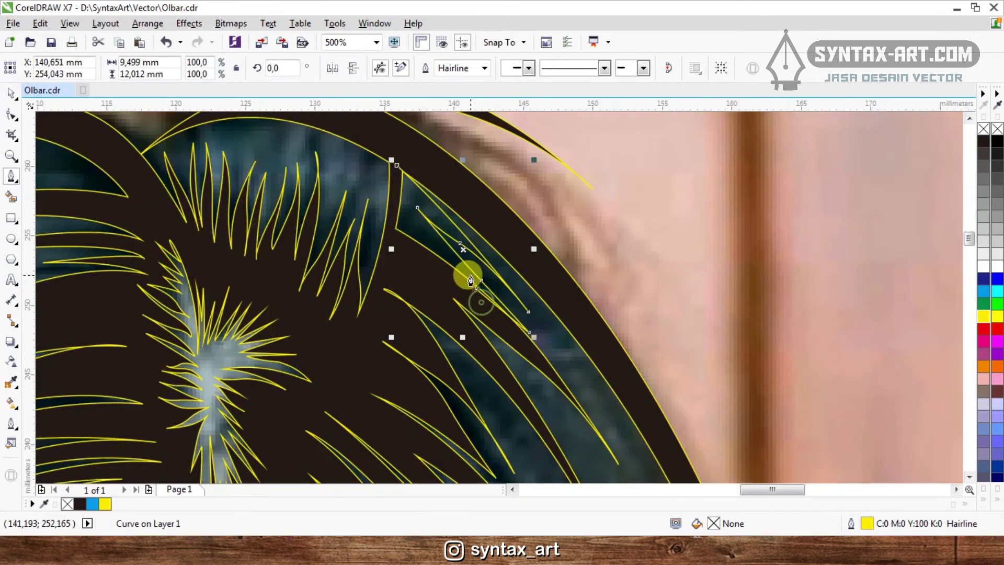
scroll(544, 345, "up", 1)
mouse_move(449, 244)
left_mouse_down()
mouse_move(516, 318)
mouse_move(573, 350)
mouse_move(566, 356)
left_mouse_up()
left_click(585, 399)
left_click_drag(387, 239, 266, 171)
scroll(419, 261, "down", 1)
scroll(360, 202, "up", 1)
left_click(314, 205)
scroll(330, 240, "down", 1)
scroll(331, 178, "up", 1)
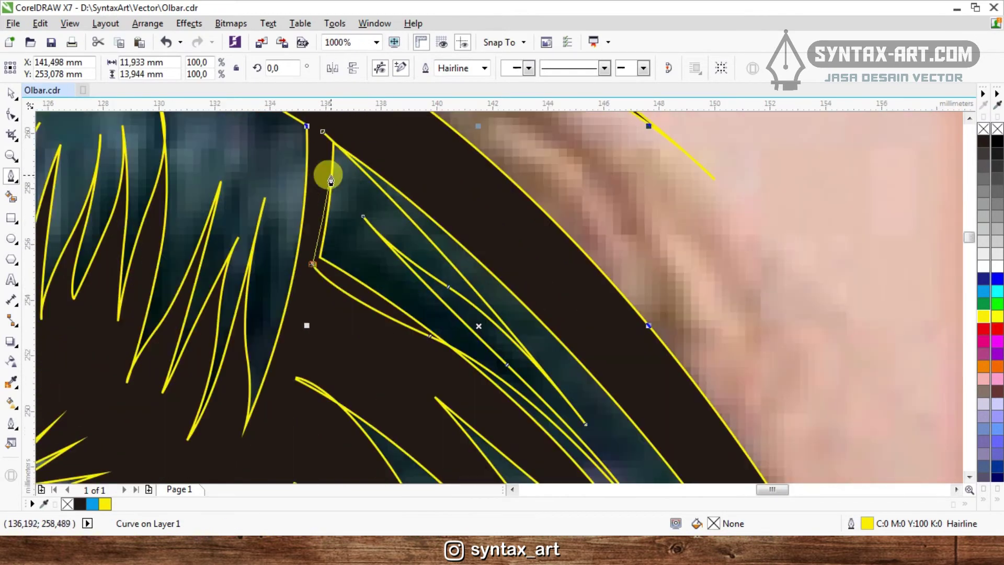
left_click(322, 134)
- Weld the spiked strand curve to the dark hair shape along the outer band
key("space")
scroll(385, 263, "down", 1)
left_click(542, 225)
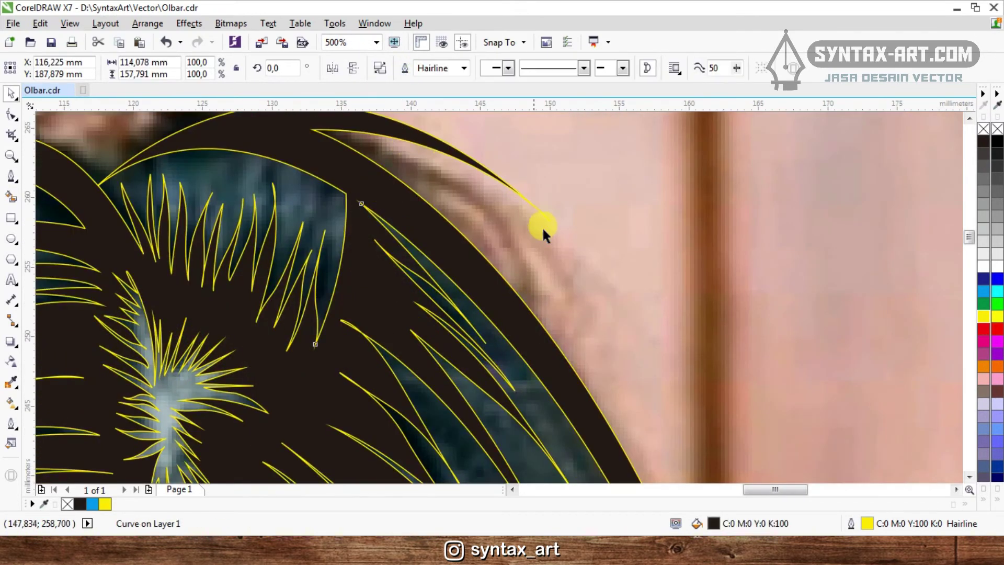
scroll(425, 153, "down", 1)
scroll(428, 118, "down", 1)
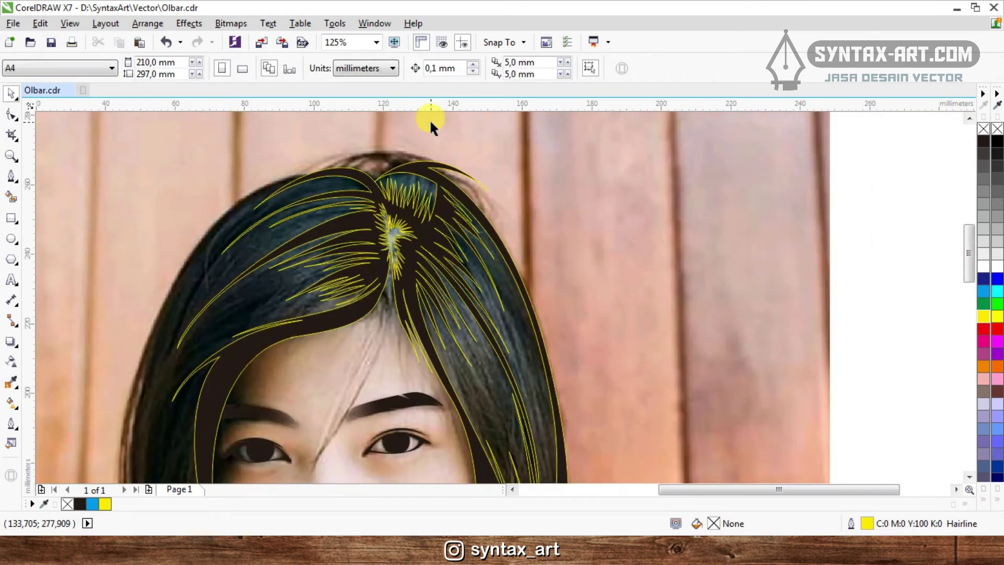
- Move the whole line art to the empty area beside the photo and remove its outlines
scroll(429, 118, "down", 2)
left_click_drag(254, 157, 554, 353)
left_click_drag(445, 265, 707, 265)
right_click(983, 130)
left_click(827, 161)
- Compare the line art with the photo, then undo the move and outline removal
scroll(690, 130, "up", 2)
scroll(544, 240, "down", 1)
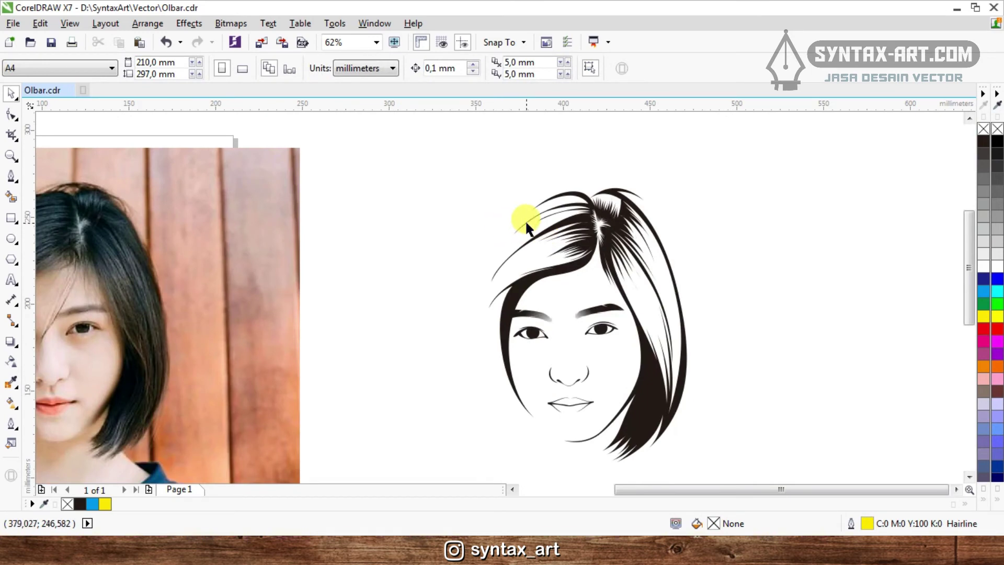
scroll(643, 197, "down", 1)
scroll(381, 206, "up", 2)
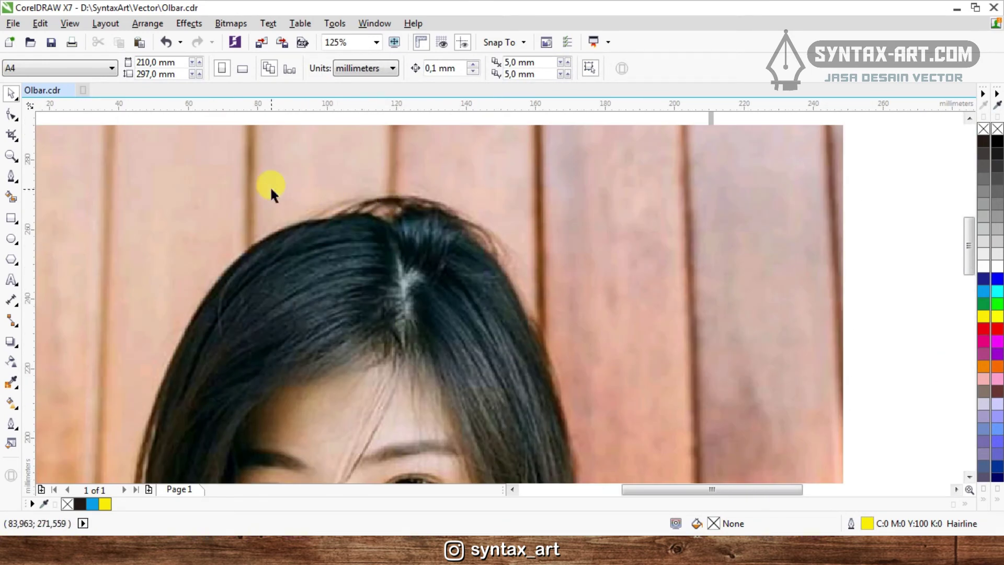
scroll(267, 185, "down", 1)
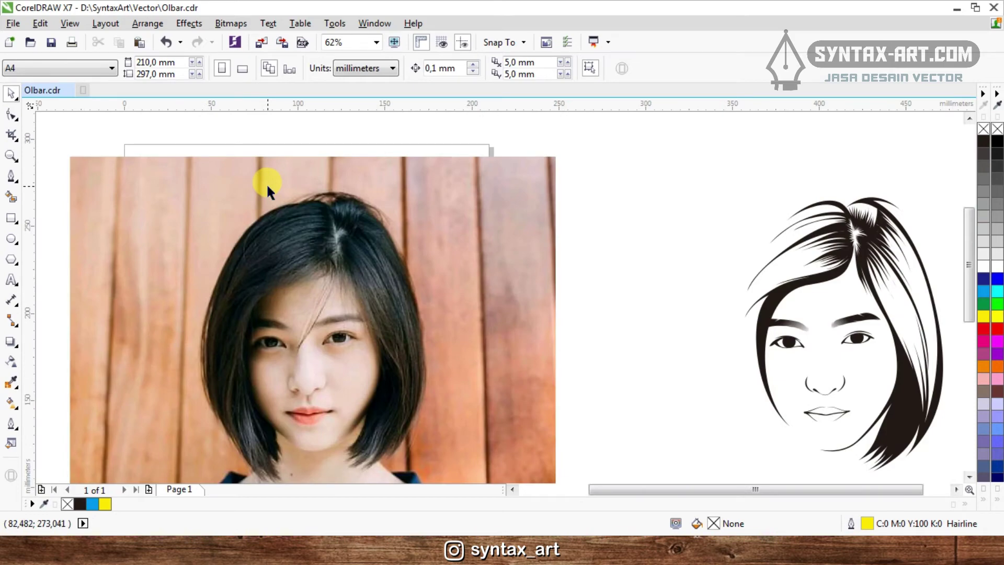
key("ctrl+z")
- Try a strand segment about 2 by 12 mm up the last crown spike's edge, and undo it
scroll(381, 199, "up", 3)
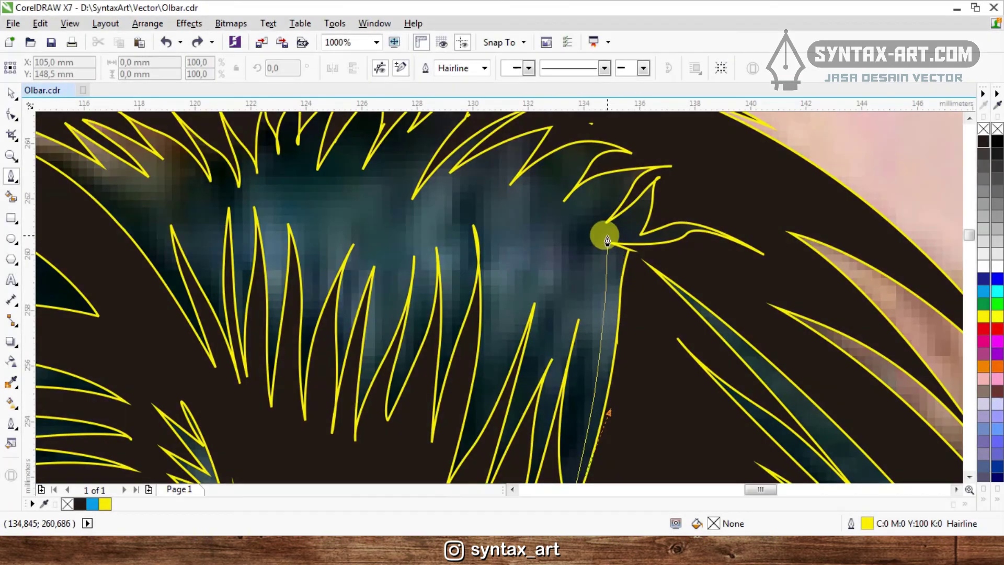
left_click(607, 240)
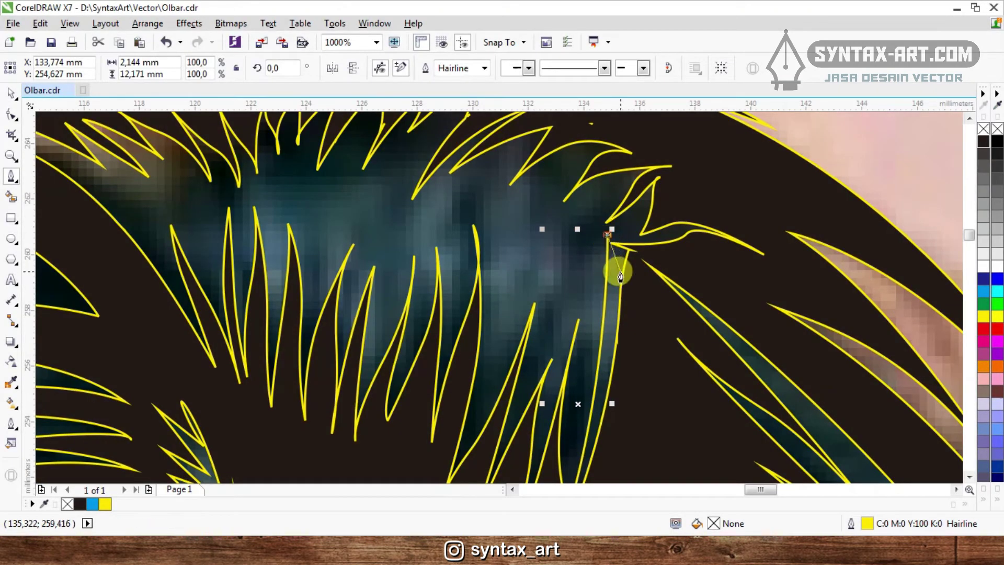
key("ctrl+z")
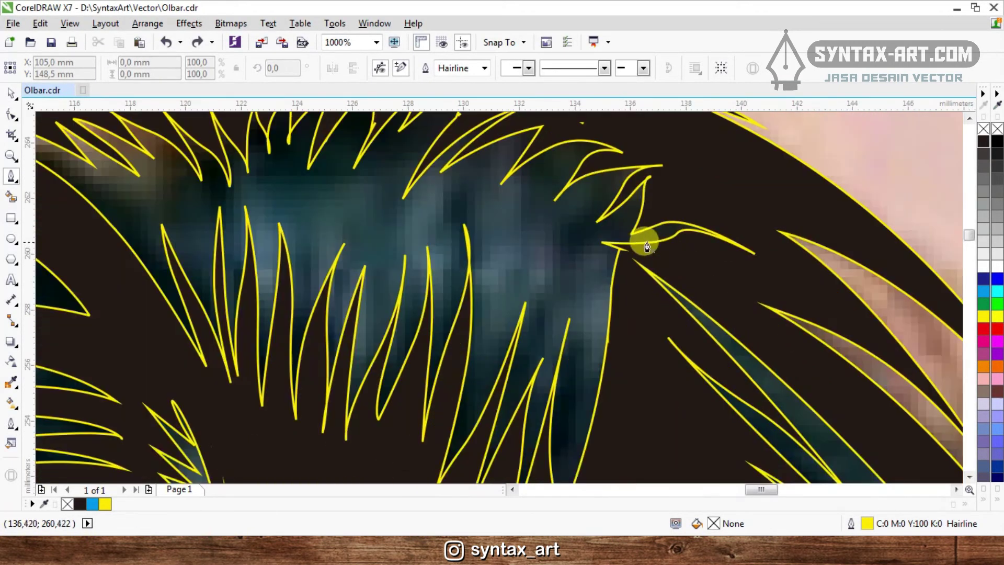
scroll(647, 246, "down", 4)
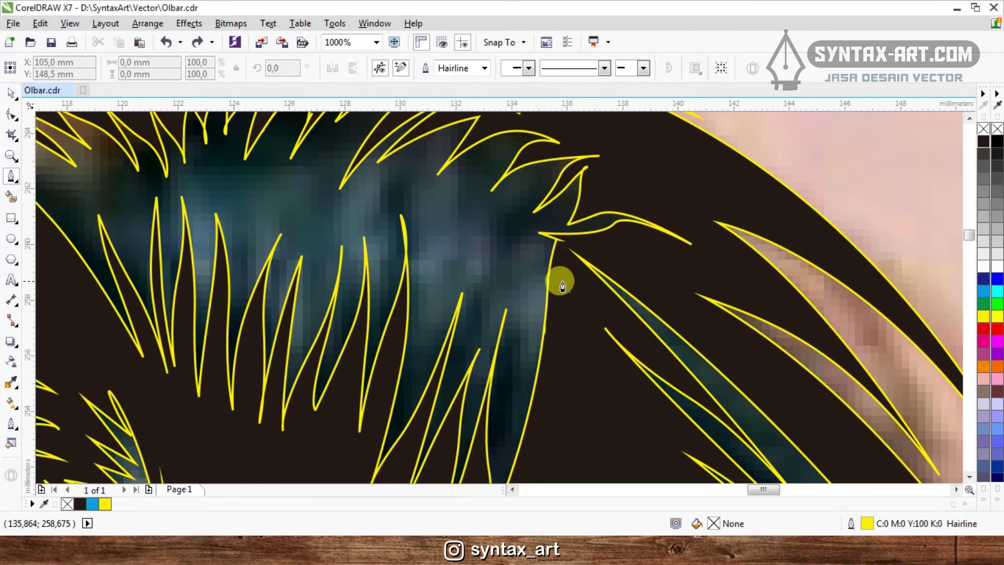
- Draw a closed curve about 6 by 4.5 mm over the loose strand at the outer end of the crown spikes
left_click_drag(707, 240, 622, 190)
left_click(536, 232)
left_click_drag(658, 317, 743, 387)
left_click(707, 240)
key("space")
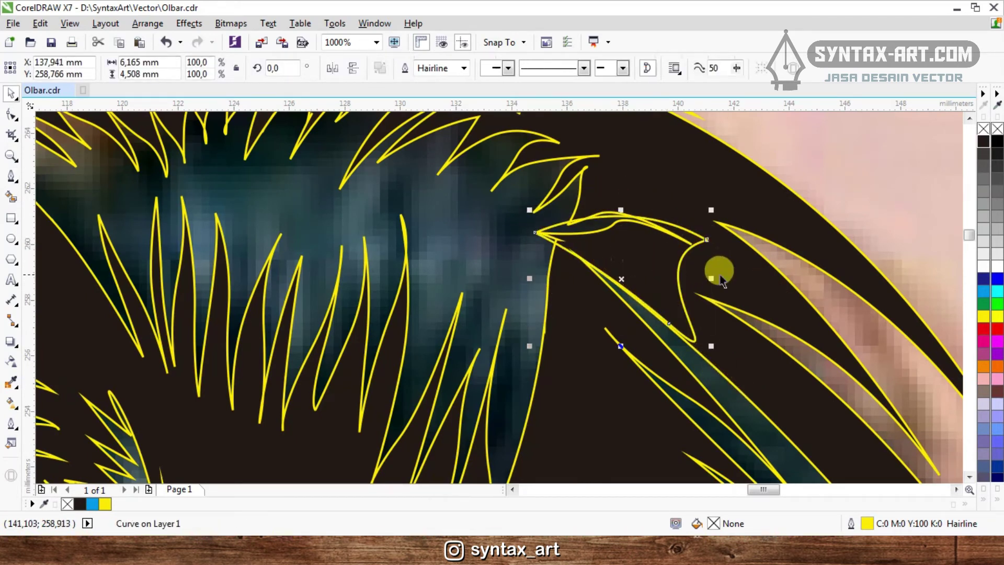
- Weld the small closed curve to the dark hair shape at the outer end of the crown
left_click(720, 273, "shift")
left_click(413, 67)
scroll(685, 231, "down", 1)
scroll(657, 221, "up", 1)
key("Escape")
key("space")
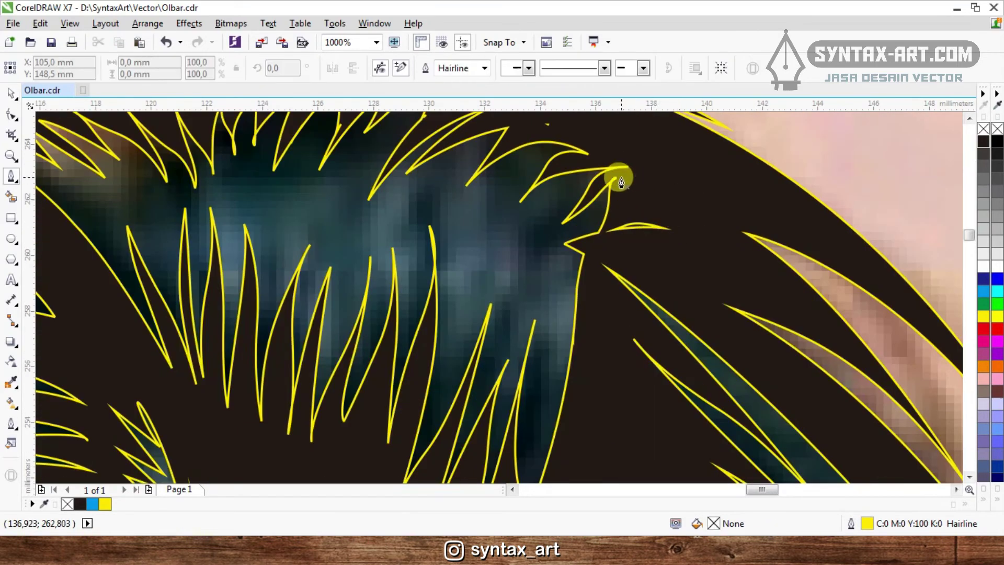
- Draw a curve about 8 by 14 mm up the last long crown spike and over the short spikes beside its top
scroll(569, 238, "down", 3)
scroll(549, 269, "down", 3)
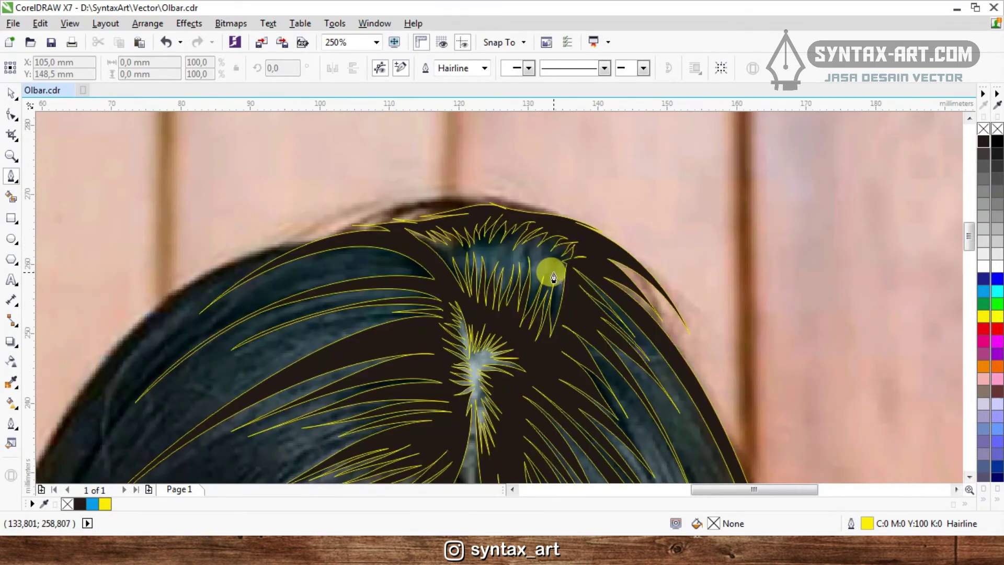
scroll(544, 366, "up", 4)
left_click_drag(491, 386, 548, 156)
scroll(534, 183, "down", 1)
scroll(528, 175, "up", 1)
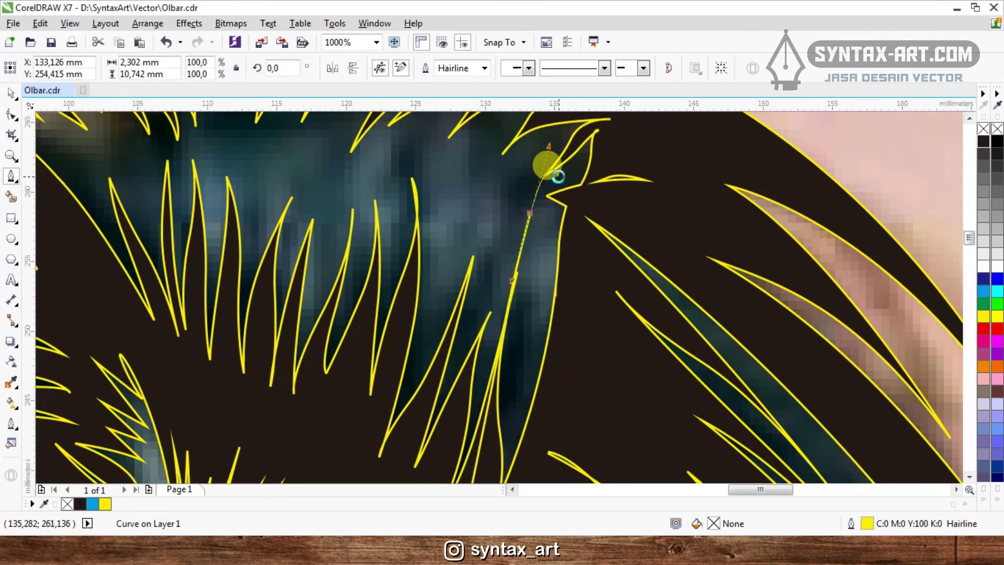
scroll(557, 167, "down", 1)
scroll(578, 132, "up", 2)
left_click_drag(675, 179, 804, 190)
scroll(654, 163, "down", 1)
left_click(689, 236)
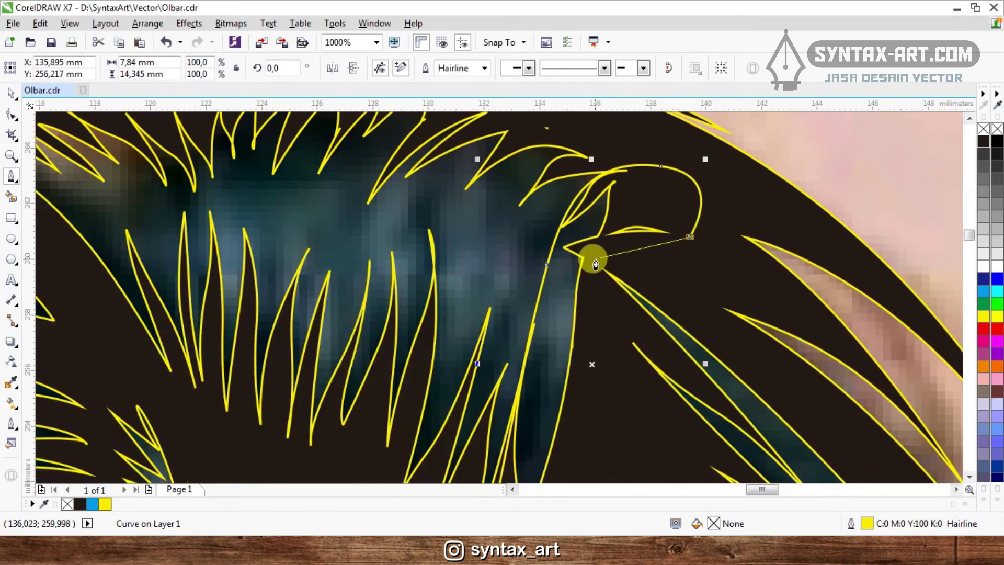
- Continue the curve down past the last crown spike and close it at the spike's base
left_click(596, 259)
left_click(589, 359)
scroll(597, 265, "down", 1)
scroll(574, 389, "up", 1)
left_click(573, 406)
left_click(535, 457)
left_click_drag(508, 444, 507, 439)
- Weld the closed curve to the dark hair shape so the crown opening ends in one smooth edge
key("space")
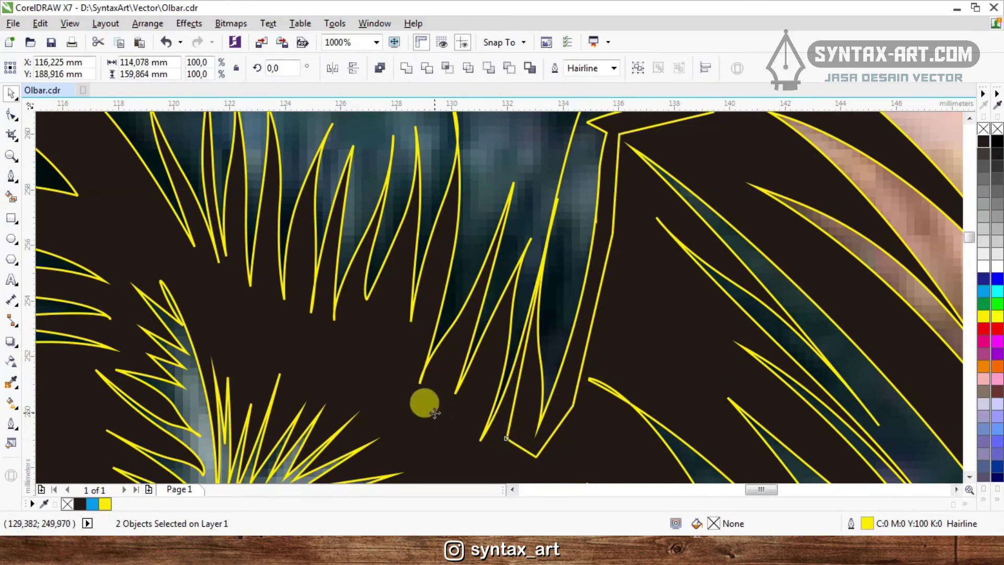
left_click(408, 66)
scroll(455, 275, "down", 2)
left_click(644, 214)
scroll(539, 181, "down", 1)
scroll(497, 215, "up", 3)
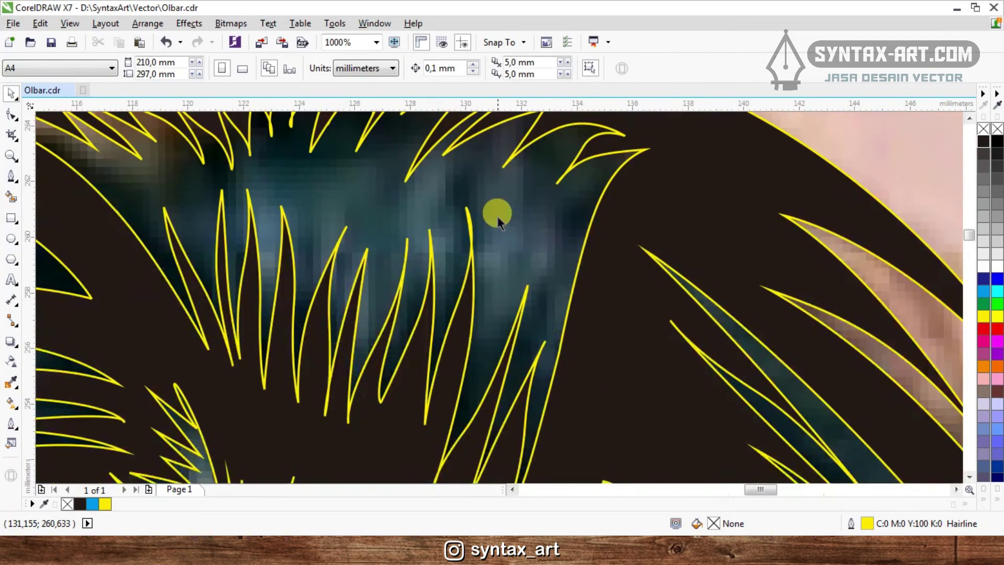
- Start a curve about 30 by 73 mm along the lower outer hair on the photo's left side, with a returning inner edge
scroll(494, 181, "down", 2)
key("space")
scroll(568, 163, "down", 1)
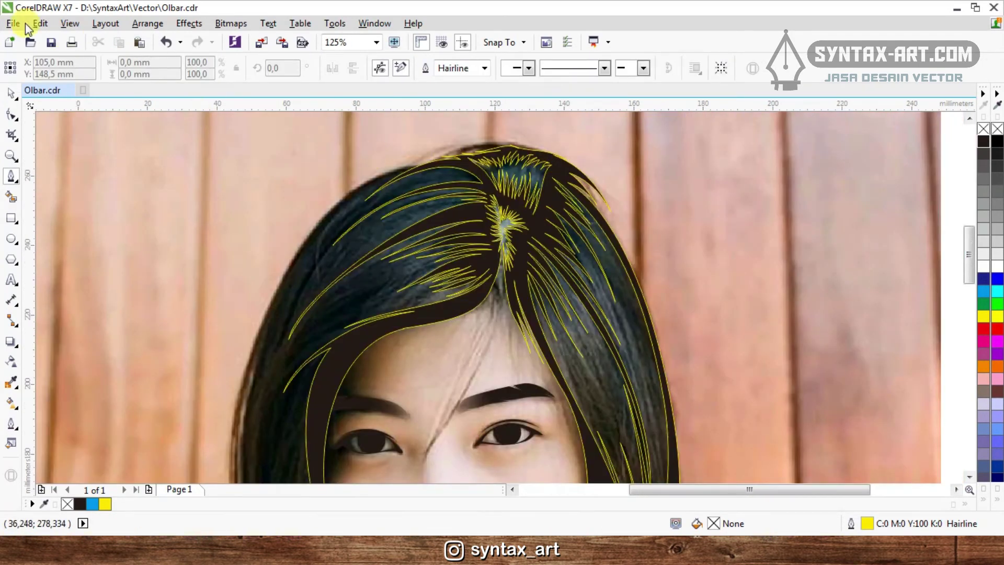
scroll(355, 189, "down", 1)
scroll(340, 434, "up", 1)
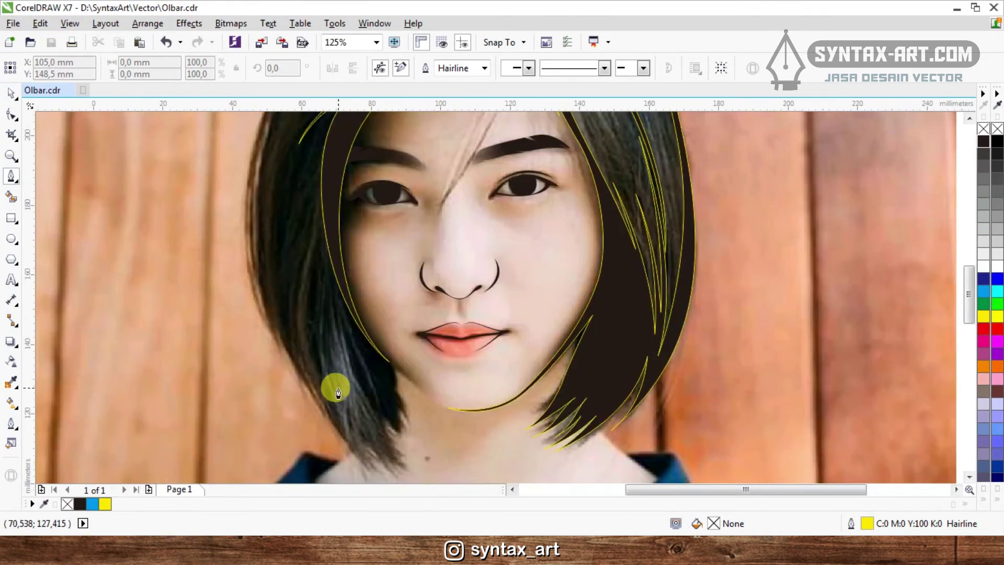
scroll(415, 361, "down", 1)
scroll(394, 413, "up", 1)
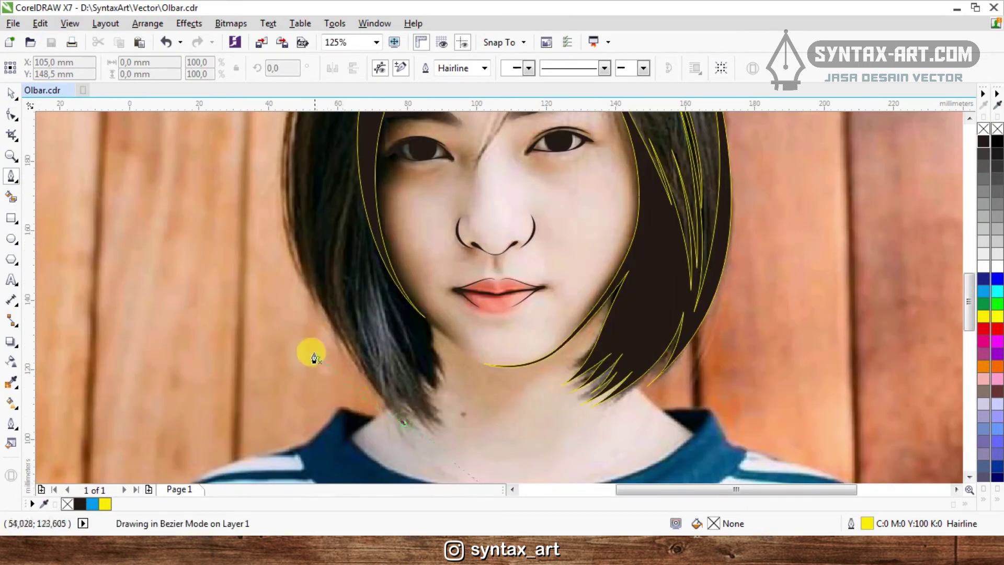
left_click(305, 176)
left_click(302, 170)
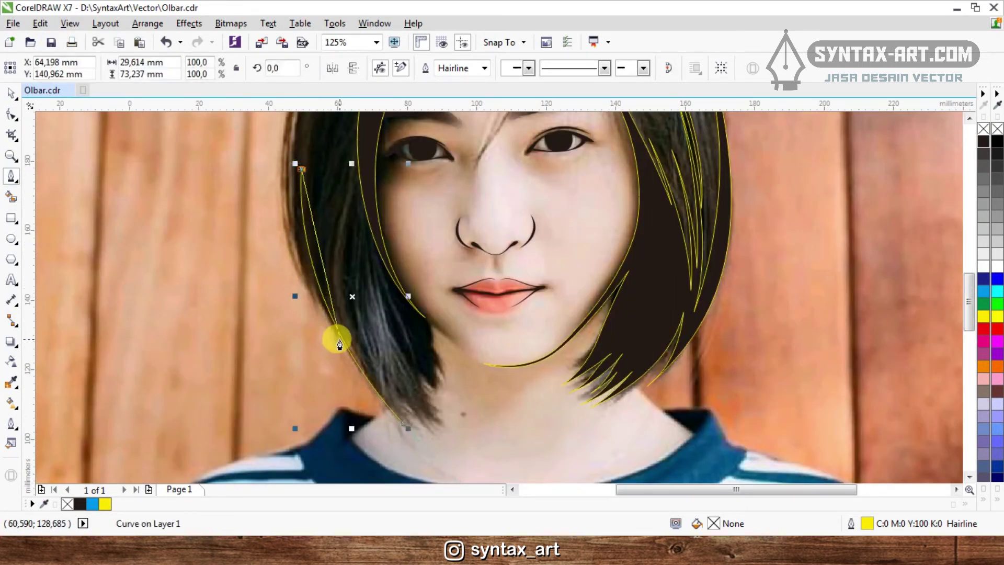
left_click_drag(344, 351, 398, 430)
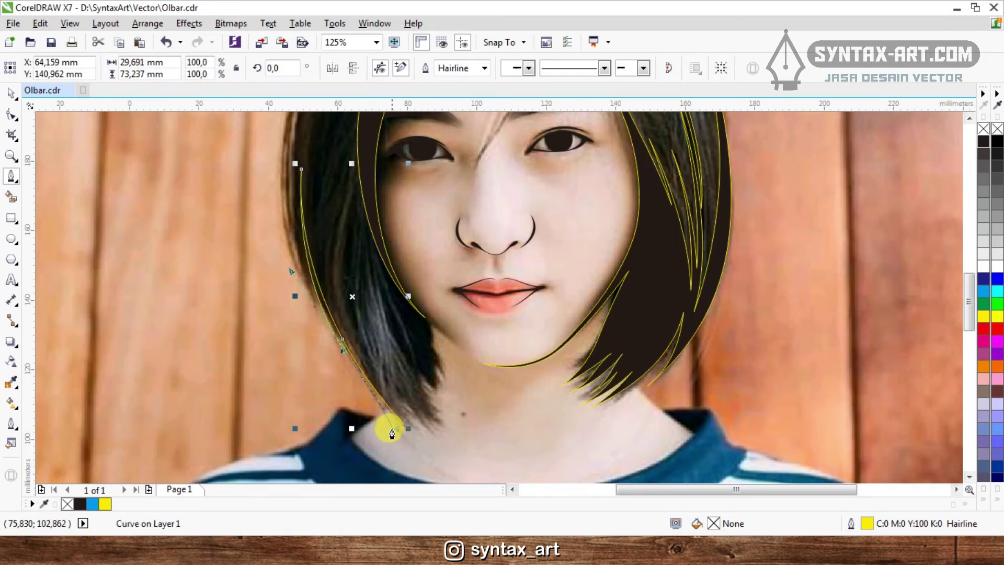
- Extend the curve up the outer hair edge on the photo's left side to the crown, about 67 by 161 mm overall
scroll(376, 419, "down", 1)
scroll(352, 381, "up", 1)
scroll(366, 404, "down", 1)
scroll(342, 263, "up", 1)
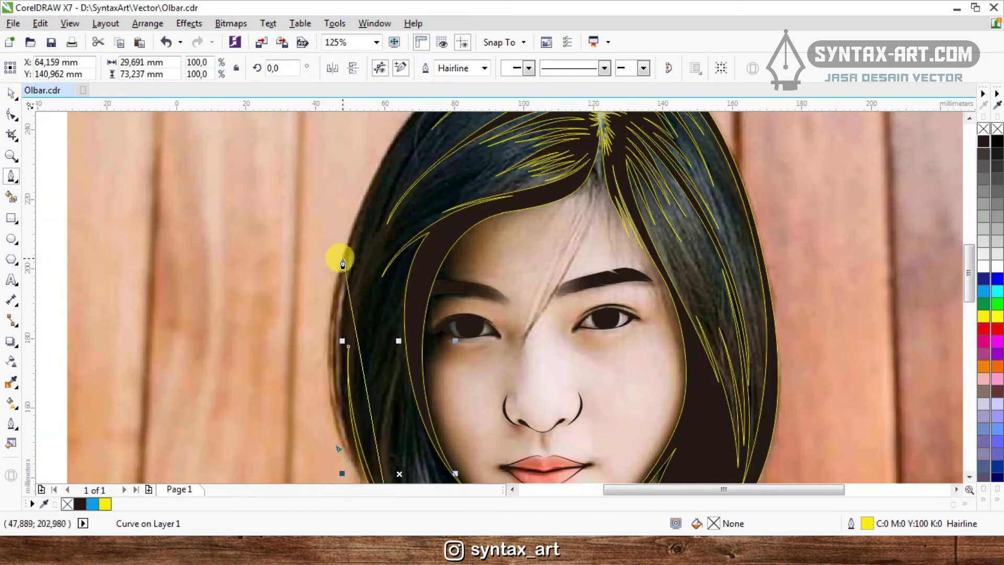
scroll(342, 263, "down", 1)
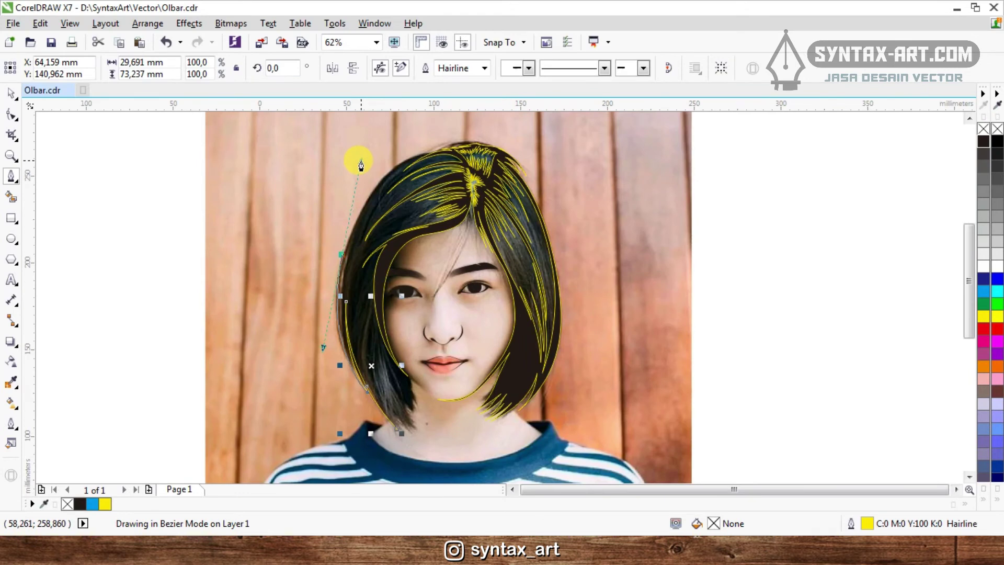
scroll(419, 157, "up", 2)
left_click_drag(585, 152, 658, 176)
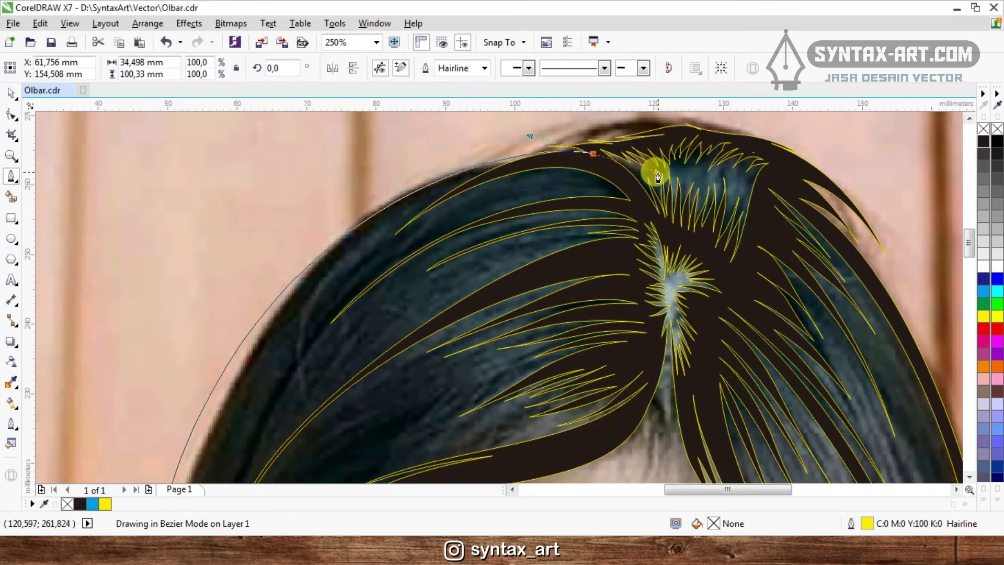
scroll(466, 139, "down", 3)
scroll(573, 164, "up", 3)
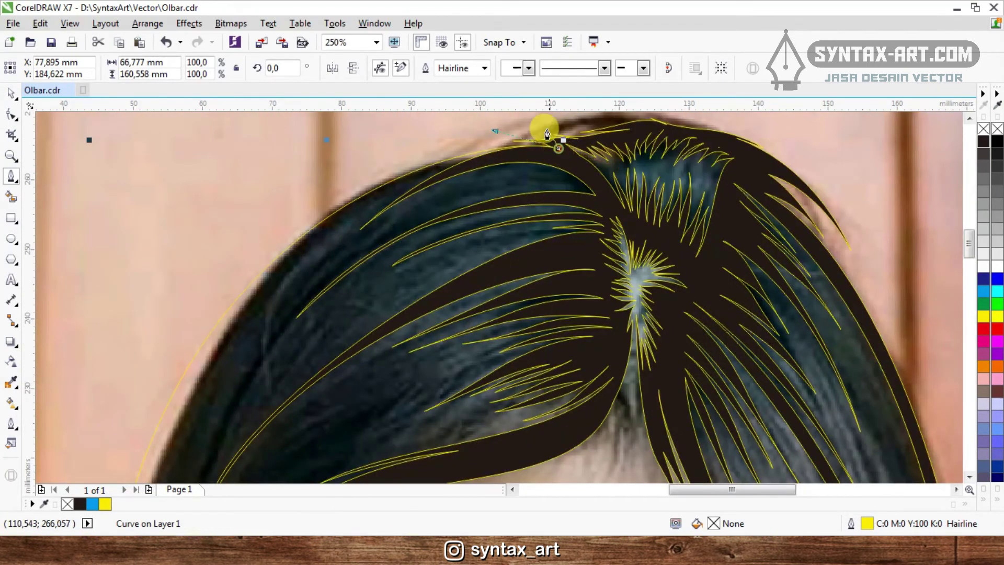
- Bring the curve back from the crown down just inside the outer hair edge to a pointed end at temple height
scroll(547, 134, "down", 3)
scroll(445, 175, "up", 2)
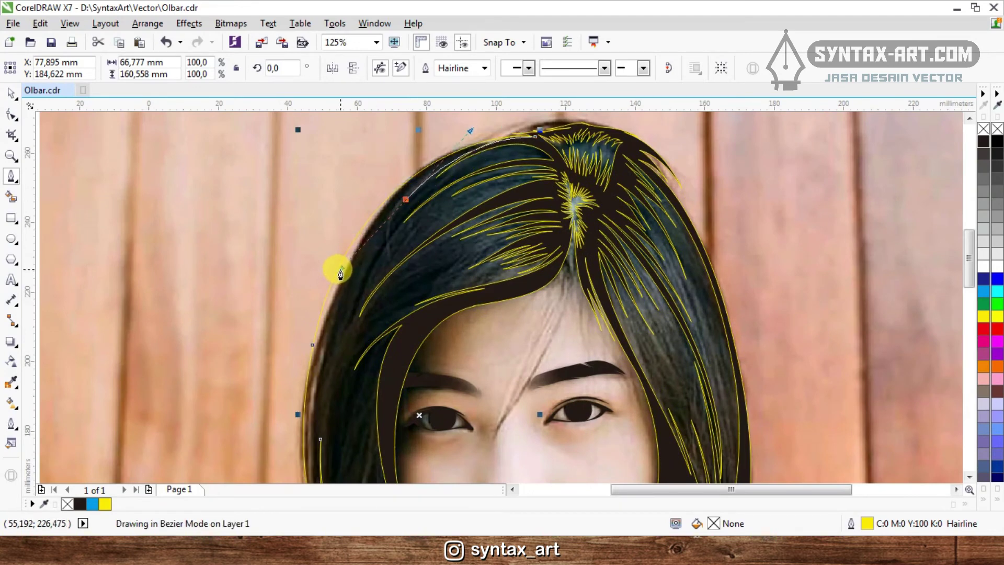
left_click_drag(334, 274, 335, 274)
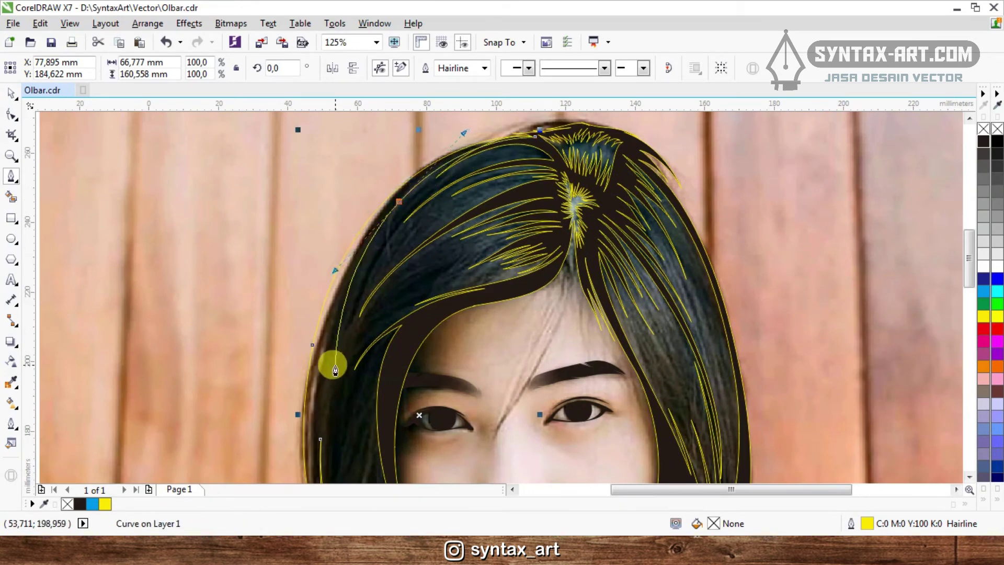
scroll(332, 361, "down", 2)
scroll(328, 337, "up", 2)
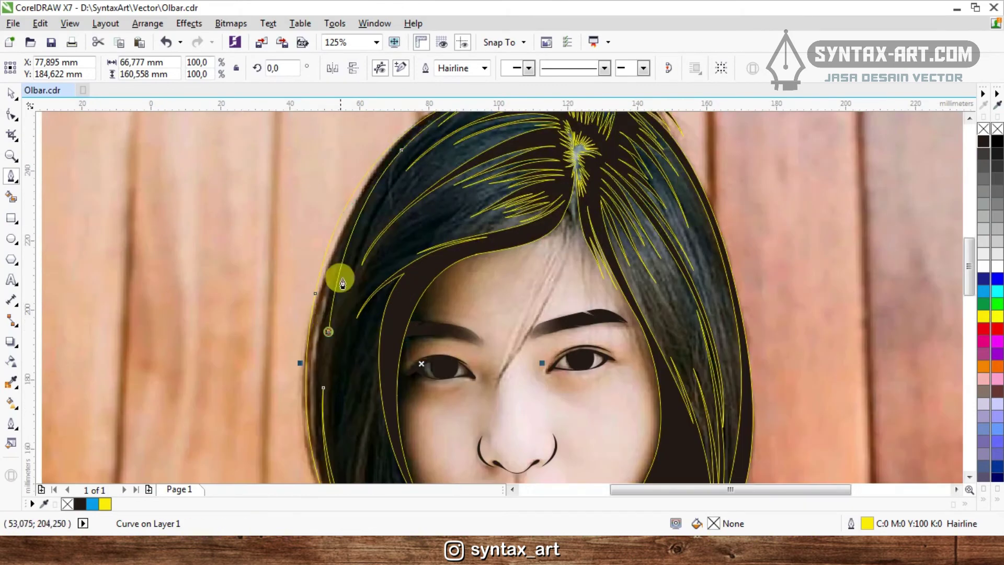
- Add a long pointed strand inside the side hair and curve its return edge up to the tip of the front lock
scroll(368, 239, "down", 2)
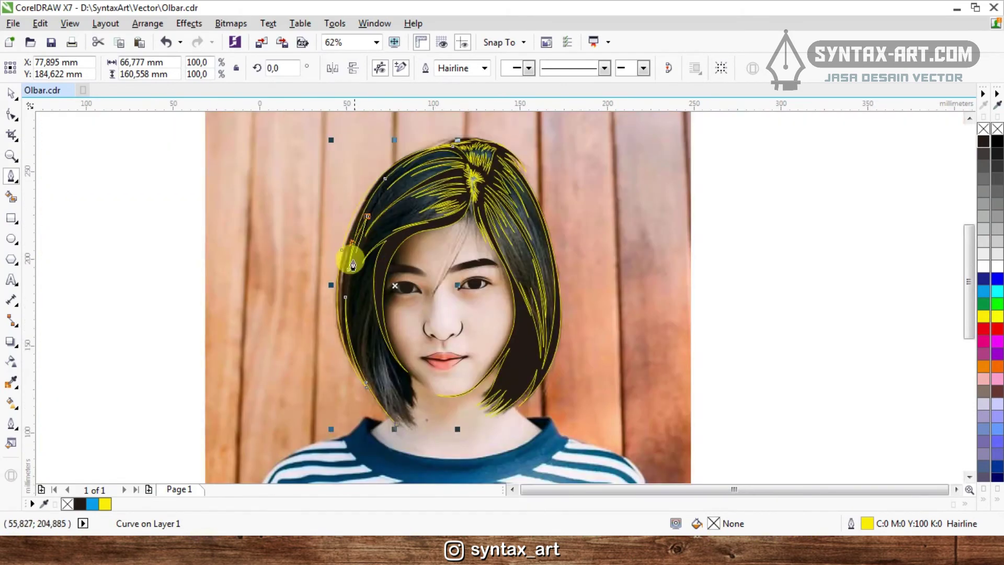
scroll(347, 256, "up", 2)
left_click_drag(360, 332, 384, 448)
scroll(366, 377, "down", 2)
scroll(360, 361, "up", 2)
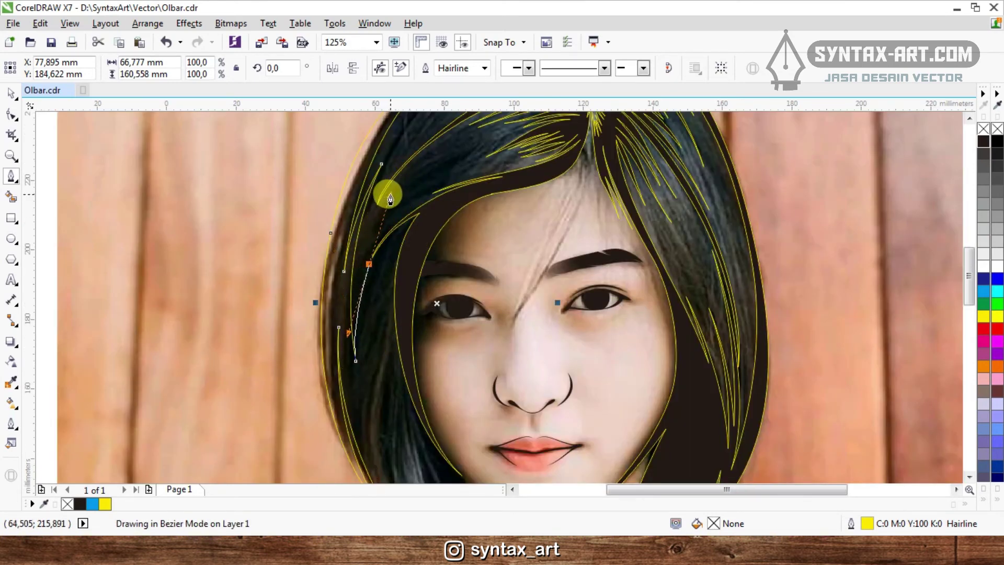
scroll(387, 198, "down", 2)
left_click_drag(390, 198, 417, 134)
scroll(399, 220, "up", 4)
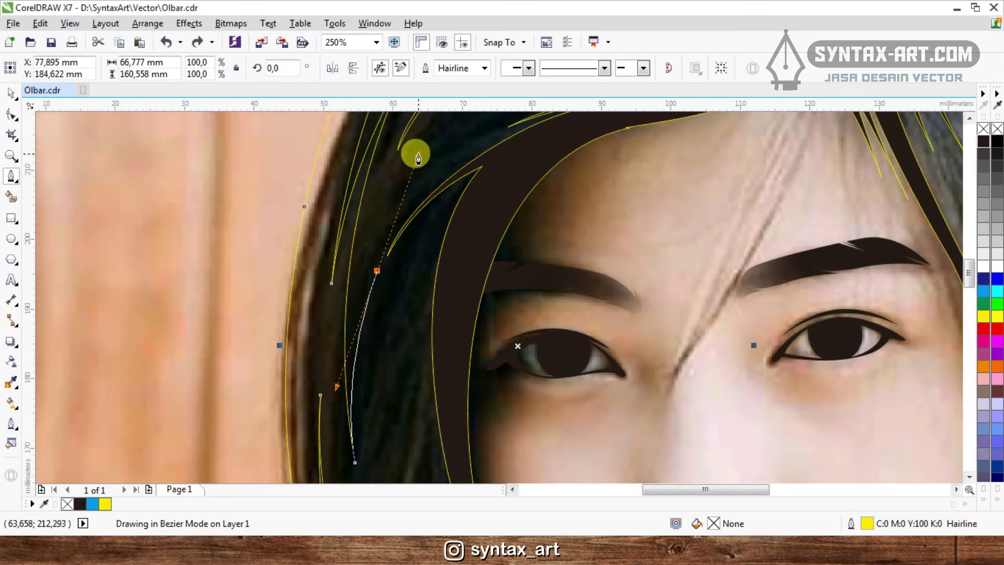
scroll(418, 151, "down", 1)
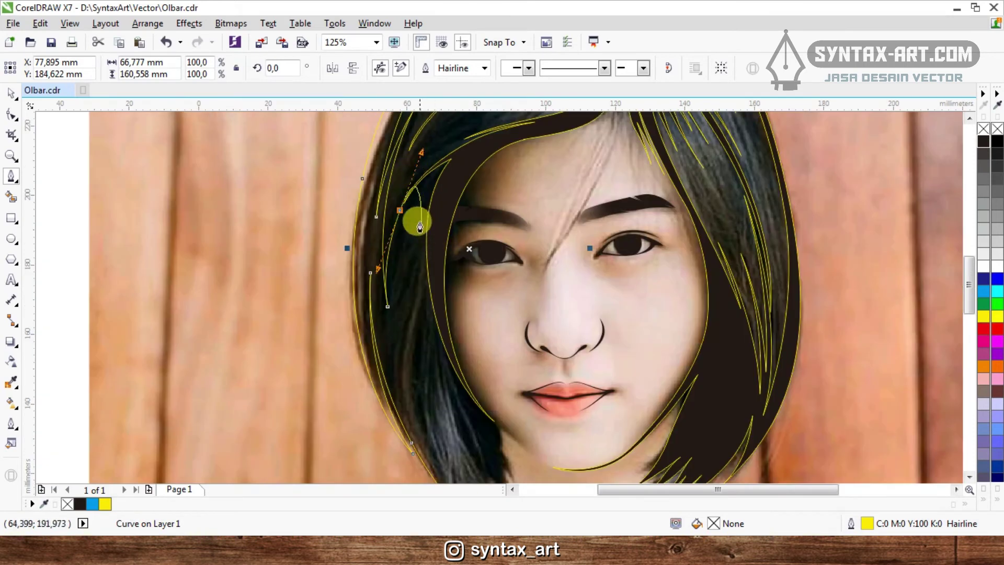
scroll(416, 221, "up", 1)
- Draw the next long strand down the side hair to mouth height and return up beside the face contour
double_click(381, 198)
scroll(375, 181, "down", 1)
mouse_move(422, 375)
left_mouse_down()
mouse_move(457, 446)
mouse_move(399, 471)
mouse_move(462, 445)
left_mouse_up()
key("ctrl+z")
left_click(377, 150)
left_click_drag(374, 212, 383, 230)
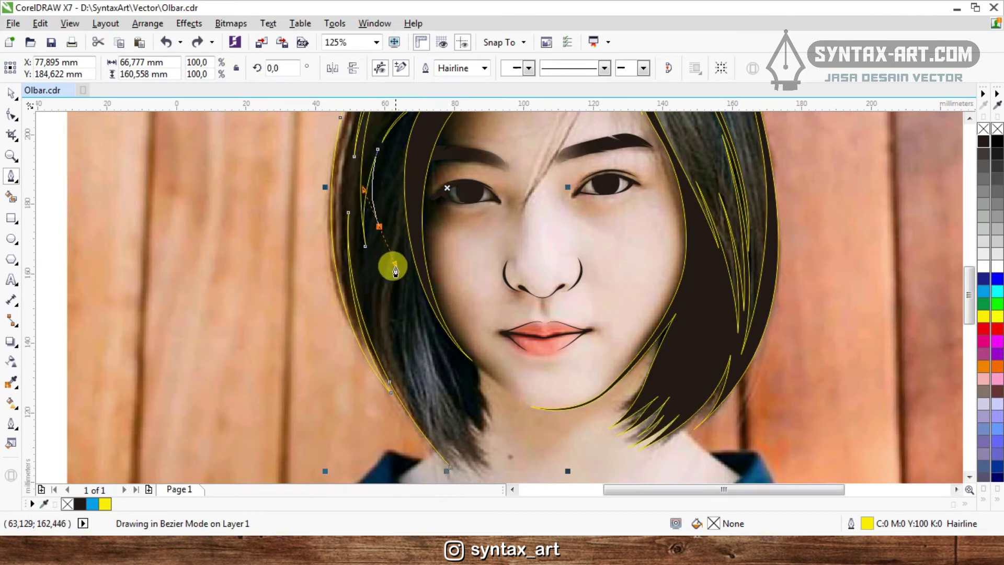
left_click_drag(401, 336, 400, 229)
- Run the curve down along the face contour to the jaw, redrawing the segment until it follows the inner hair edge
left_click_drag(437, 376, 529, 460)
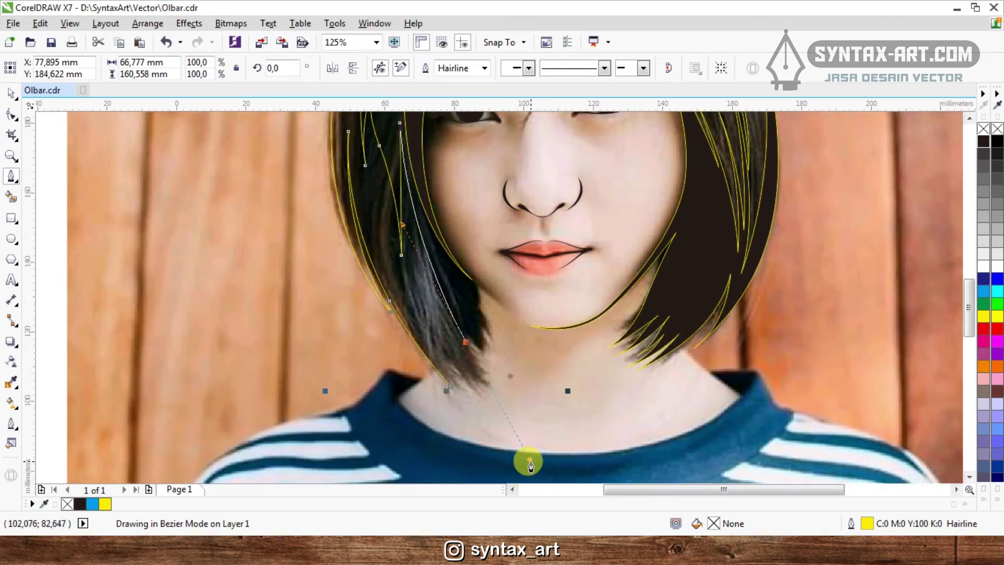
scroll(612, 441, "down", 2)
scroll(544, 399, "up", 1)
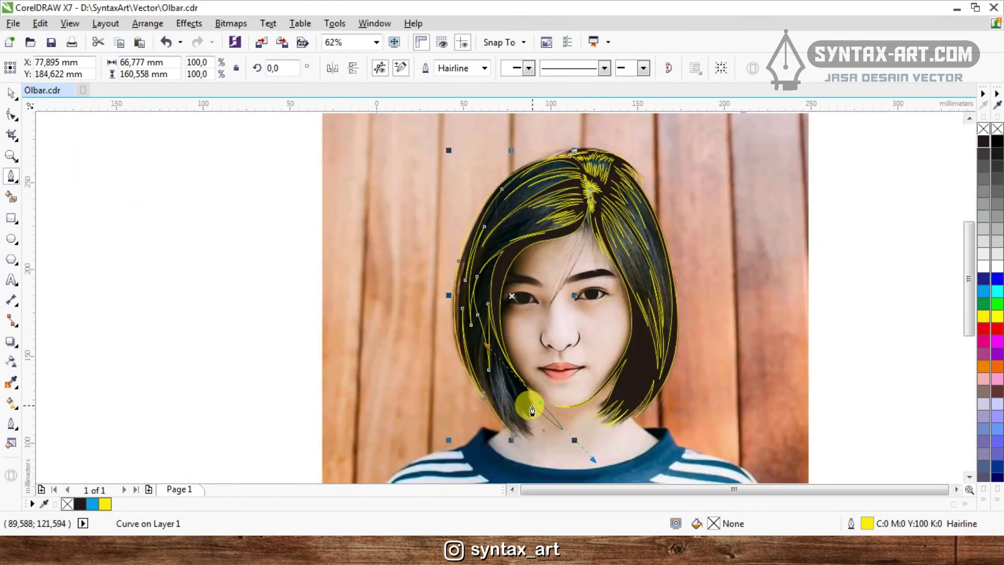
scroll(532, 411, "up", 1)
scroll(488, 338, "up", 1)
left_click(493, 331)
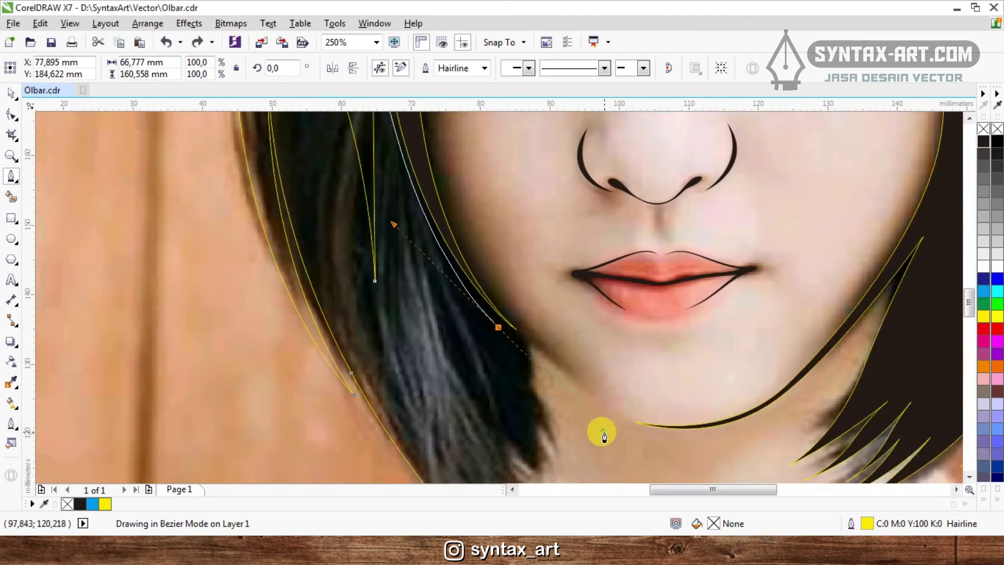
scroll(627, 460, "down", 1)
scroll(602, 458, "up", 1)
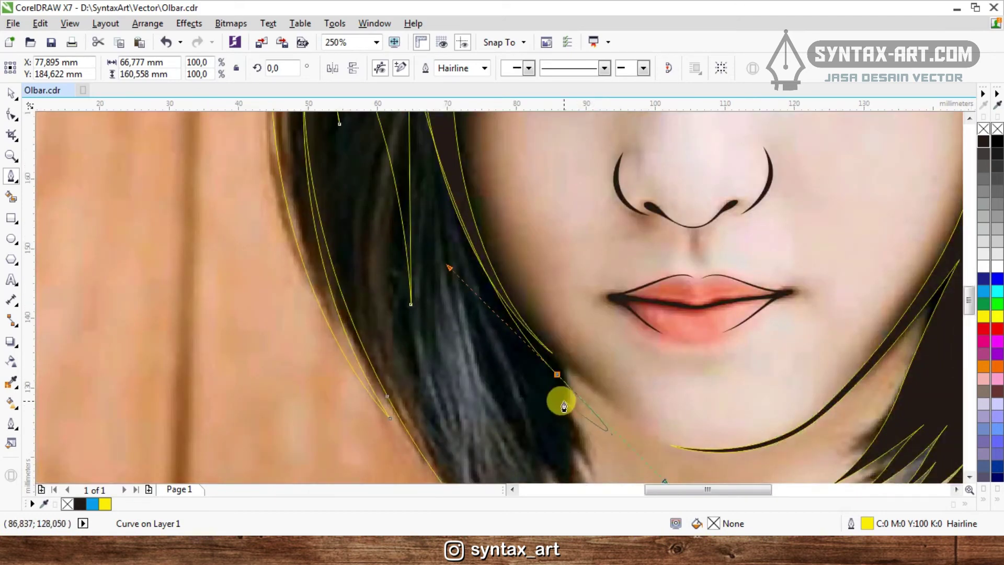
- Draw the first pointed hair end from inside the hair below the jaw out over the neck, about 17 by 20 mm
left_click(513, 335)
left_click_drag(580, 423, 599, 457)
left_click(631, 473)
scroll(630, 472, "down", 1)
scroll(566, 388, "up", 1)
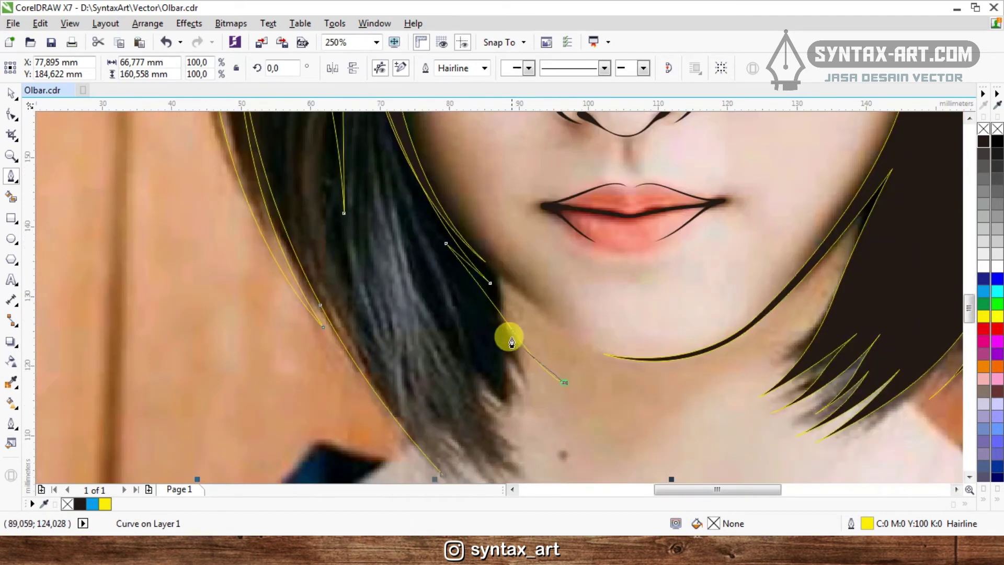
- Add a second, longer pointed hair end just below the first one, reaching out over the neck
left_click_drag(496, 325, 464, 287)
left_click(493, 331)
left_click_drag(553, 389, 586, 409)
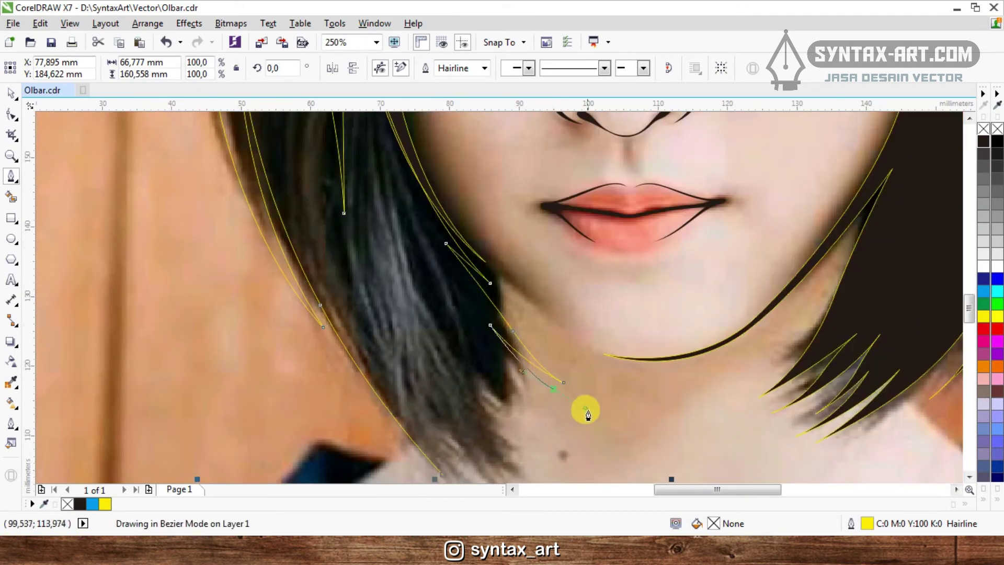
left_click(600, 433)
- Add two more staggered hair tips over the neck beneath the second pointed end
left_click_drag(514, 385, 512, 383)
left_click(469, 327)
left_click_drag(552, 418, 581, 439)
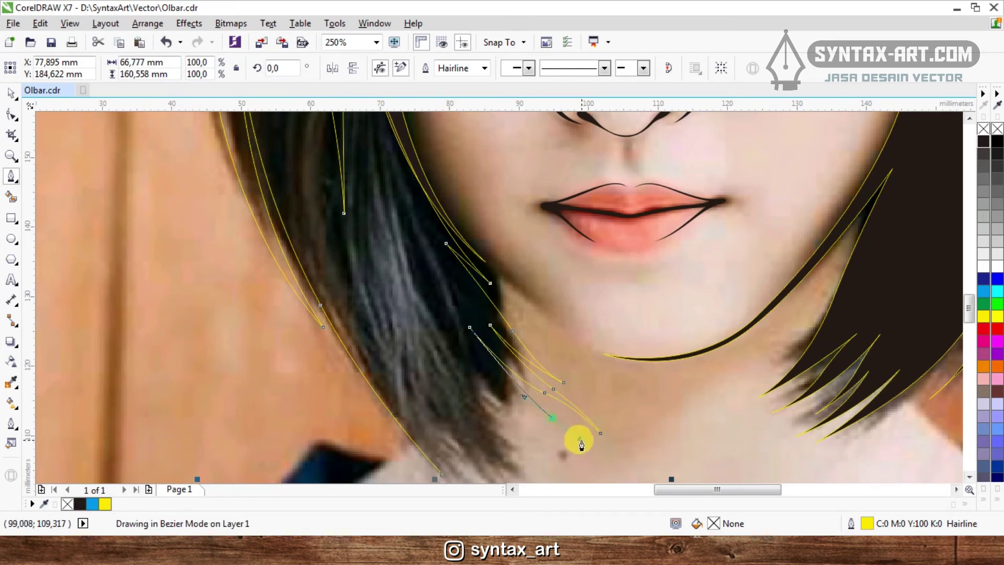
scroll(581, 440, "down", 1)
scroll(527, 342, "up", 1)
left_click_drag(545, 405, 556, 422)
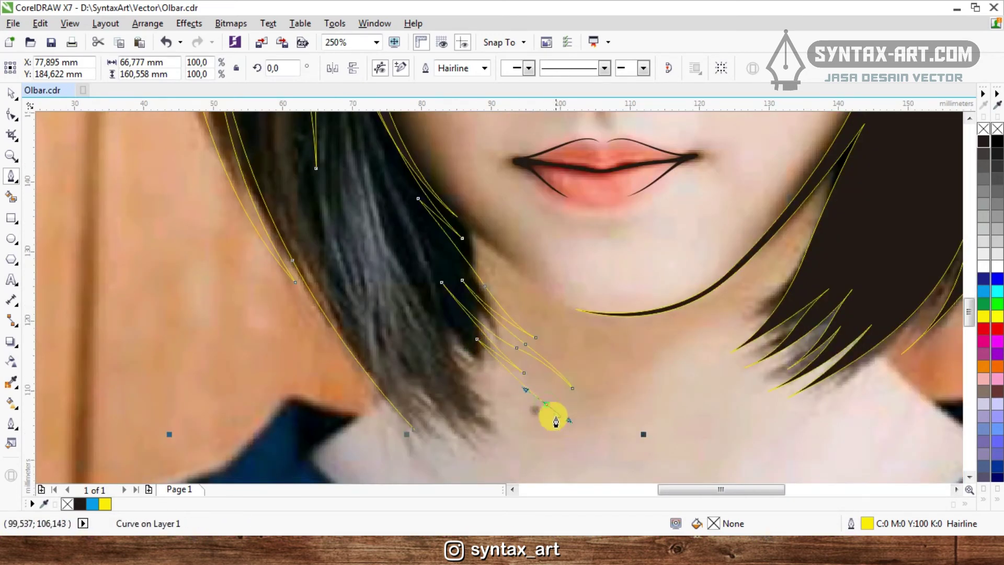
- Cut the curve deeper into the lower hair and bring it back out to another pointed end near the neck mole
left_click_drag(414, 288, 361, 219)
left_click(414, 288, "alt")
left_click_drag(481, 375, 515, 420)
left_click(544, 435)
scroll(417, 334, "down", 2)
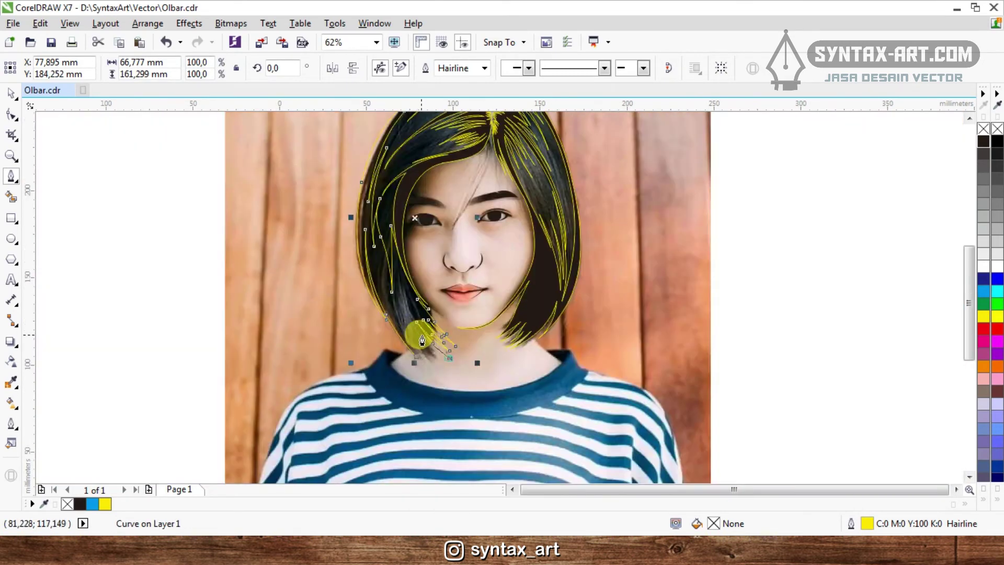
- Add the lowest long pointed hair end towards the shirt collar, bringing the whole curve to about 167 mm high
scroll(422, 340, "up", 2)
left_click(506, 429)
left_click_drag(434, 375, 390, 352)
left_click(352, 286)
left_click_drag(443, 399, 489, 443)
left_click(494, 445)
scroll(425, 412, "down", 1)
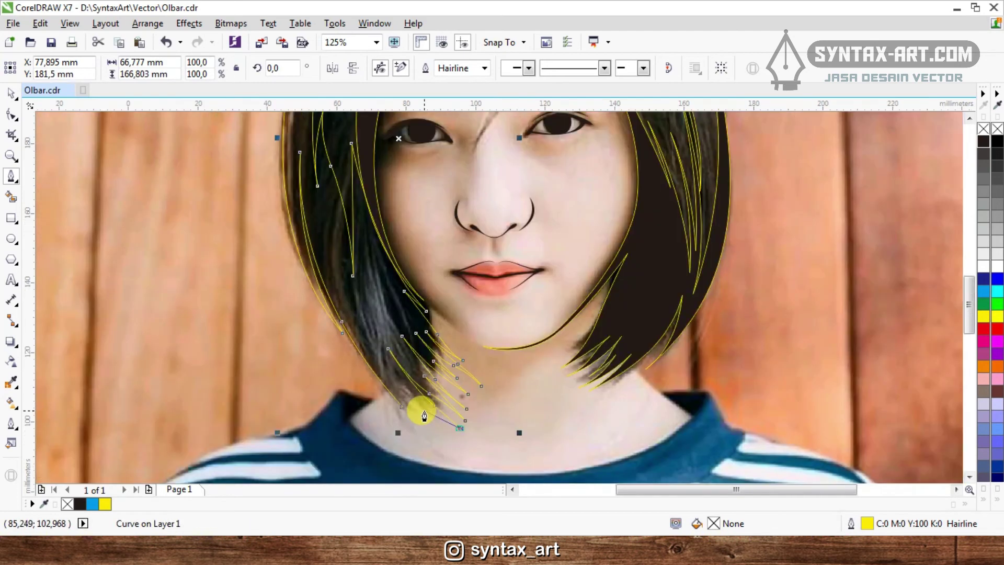
scroll(419, 406, "down", 1)
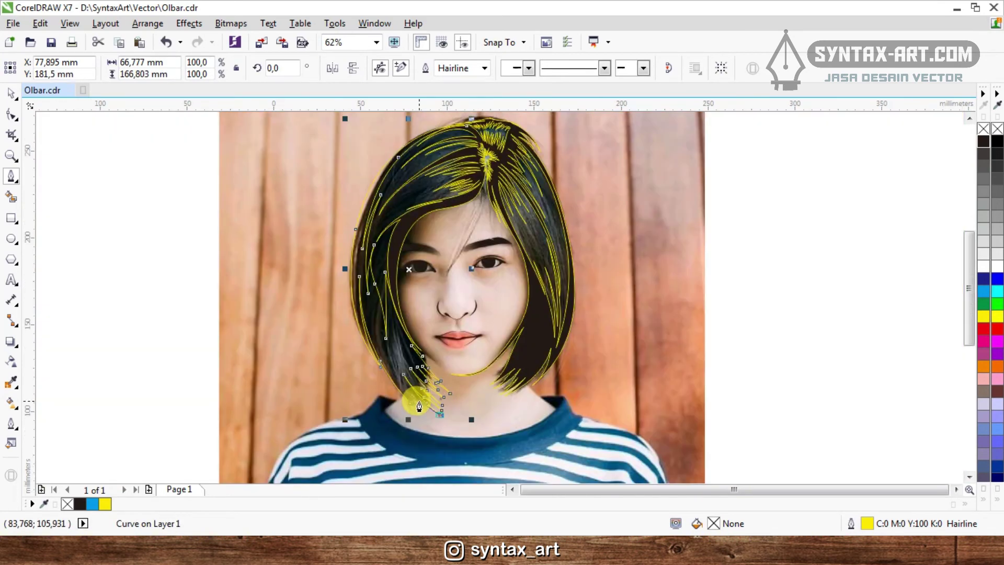
- Cut the curve back into the lowest hair ends and bring it out to another pointed tip over the neck
scroll(419, 403, "up", 2)
left_click_drag(409, 386, 394, 374)
left_click(373, 357)
left_click_drag(426, 413, 435, 425)
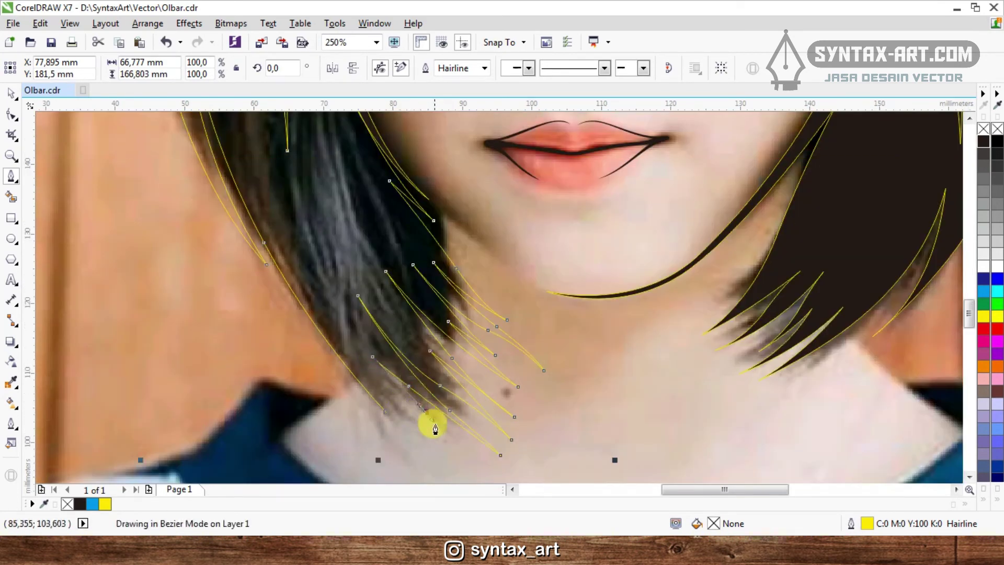
left_click(461, 453)
- Return the curve into the lower hair and add a neighbouring pointed tip closer to the outer hair edge
scroll(411, 417, "up", 1)
left_click_drag(403, 388, 426, 430)
left_click(350, 325)
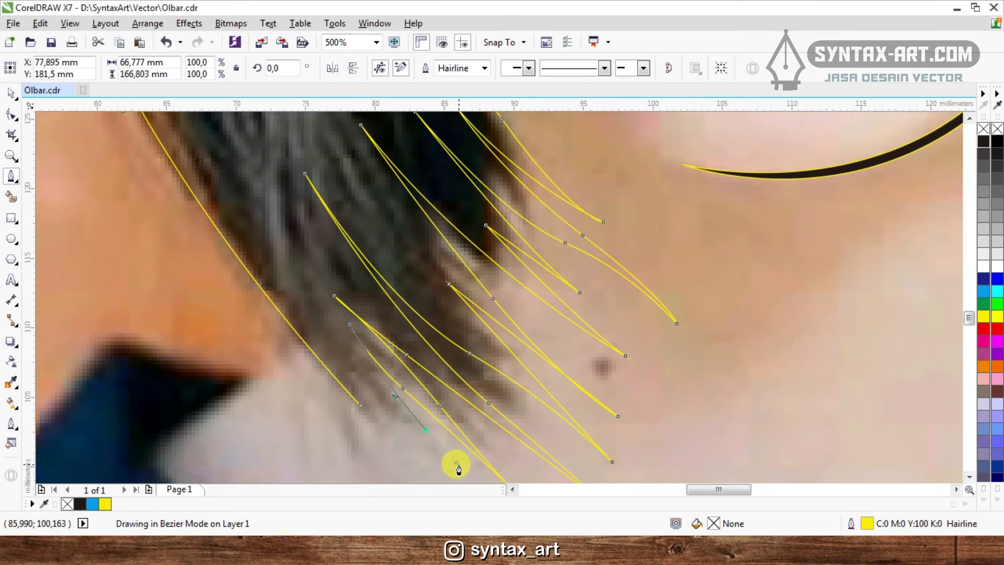
left_click_drag(459, 465, 451, 457)
scroll(349, 334, "down", 1)
scroll(406, 406, "up", 1)
left_click(430, 416)
- Lead the curve back to the outer hair edge, add the last small pointed ends there and close the shape
left_click_drag(338, 341, 307, 309)
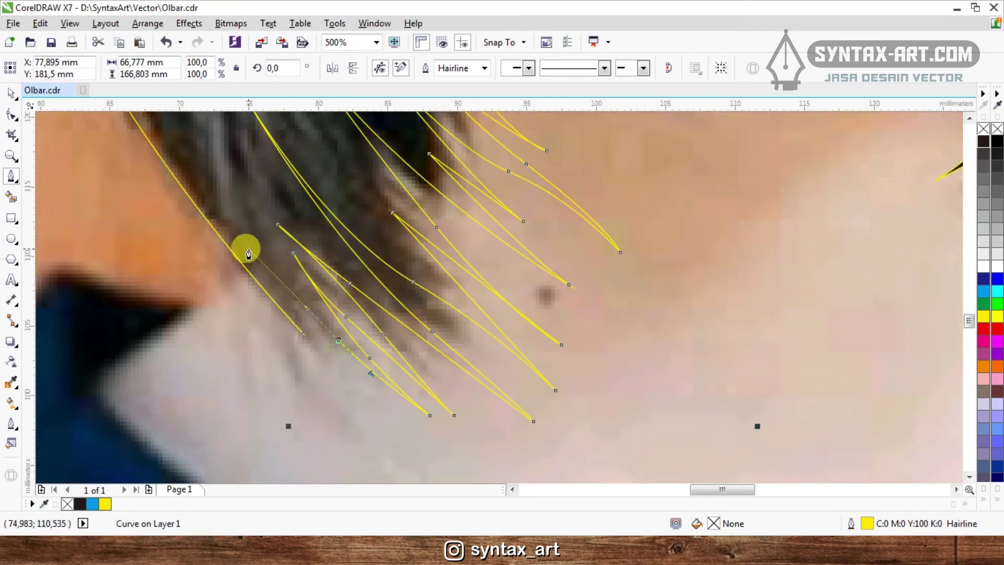
left_click_drag(248, 250, 381, 406)
scroll(382, 405, "down", 2)
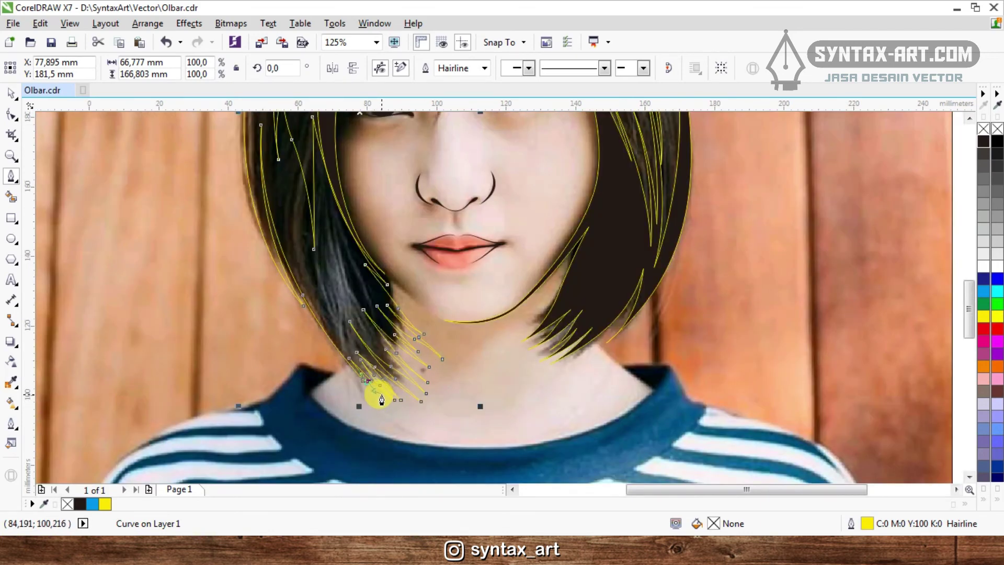
scroll(381, 400, "down", 1)
scroll(382, 400, "up", 3)
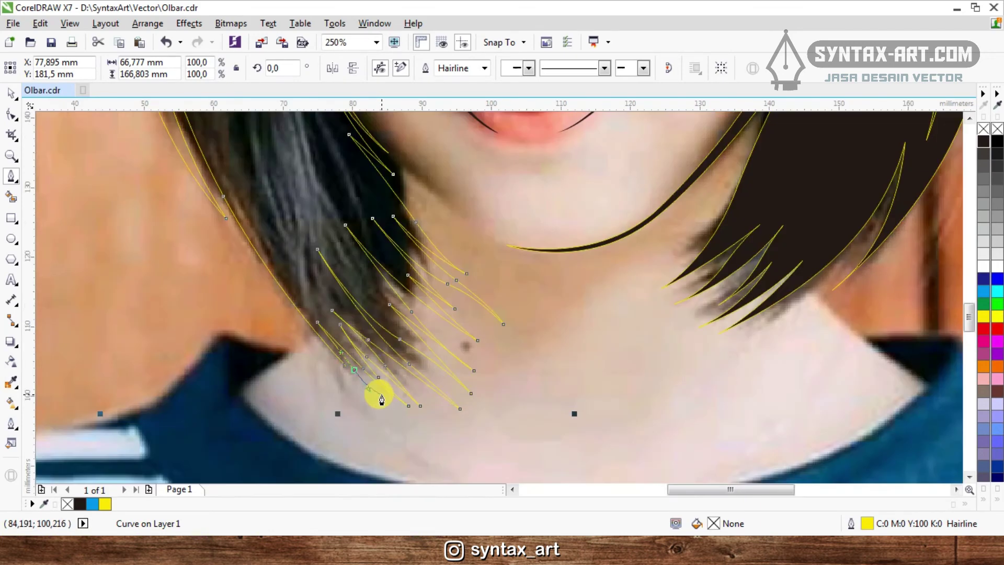
left_click(400, 418)
left_click_drag(306, 338, 338, 381)
- Weld the closed strand curve with the existing hair shape into one black-filled curve
scroll(331, 374, "down", 2)
key("space")
left_click(291, 138, "shift")
left_click(406, 68)
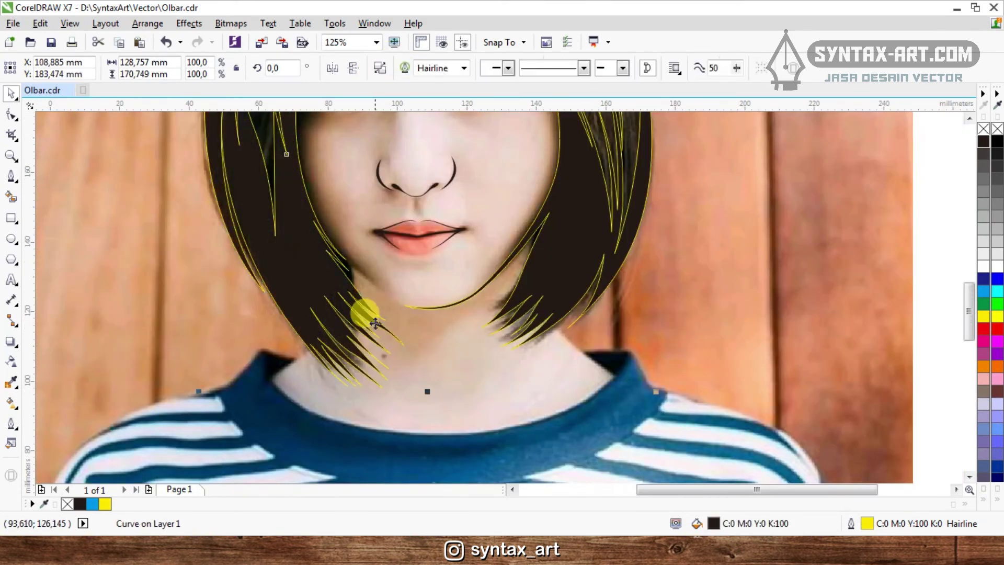
scroll(372, 324, "down", 1)
left_click(284, 311)
- Select all traced artwork, move it to the empty area beside the photo and remove its outlines for a preview
scroll(322, 311, "down", 1)
left_click_drag(264, 163, 511, 408)
left_click_drag(378, 221, 613, 221)
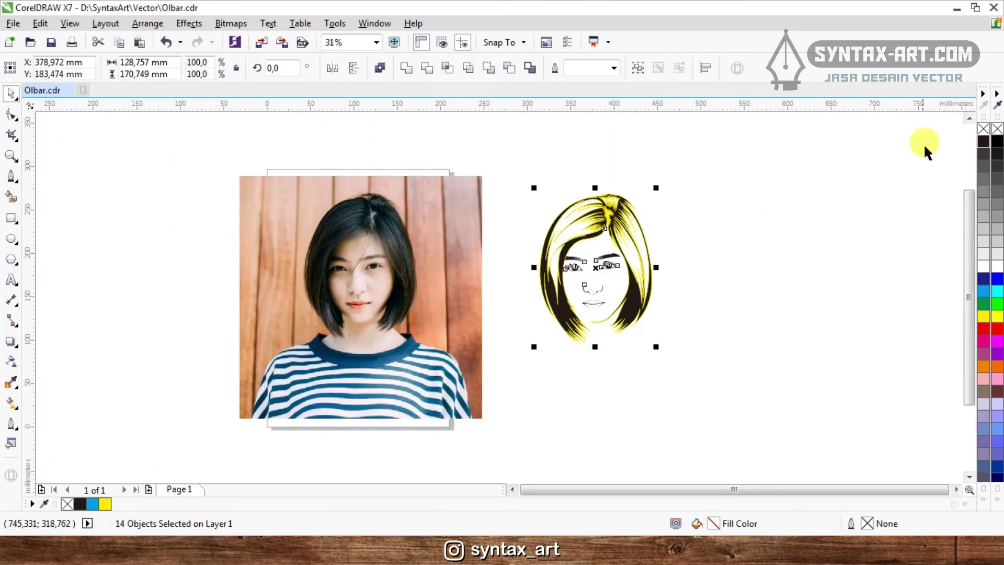
right_click(984, 129)
left_click(723, 174)
scroll(633, 256, "up", 1)
scroll(555, 261, "down", 1)
scroll(567, 268, "up", 1)
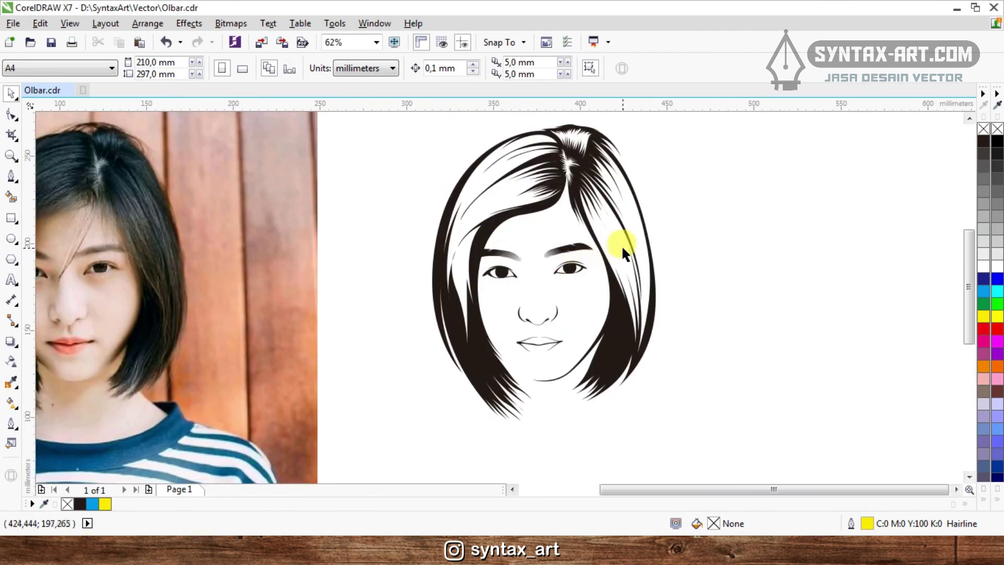
scroll(622, 244, "down", 1)
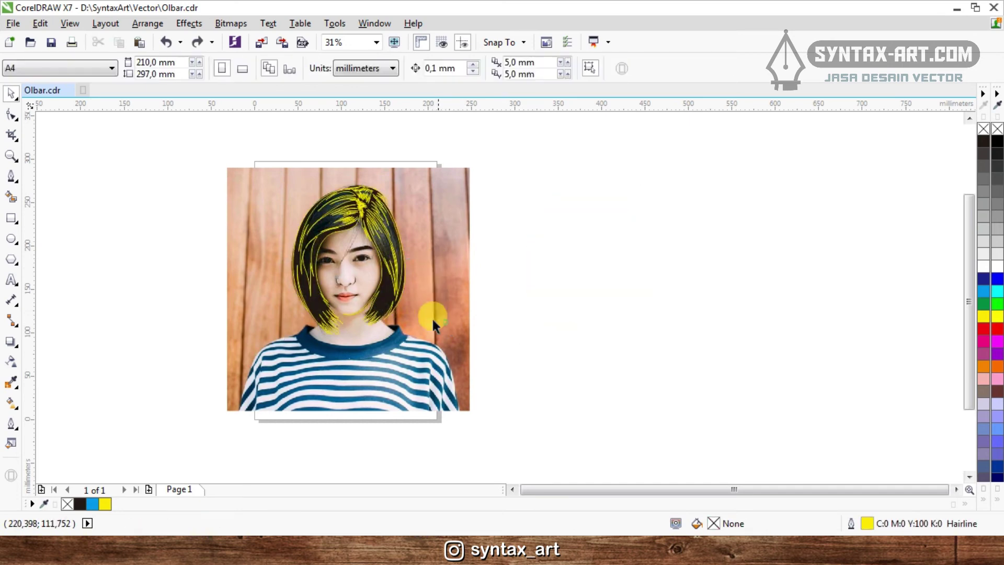
- Remove the black fill from the welded hair shape, keeping only its yellow outline
scroll(379, 299, "up", 2)
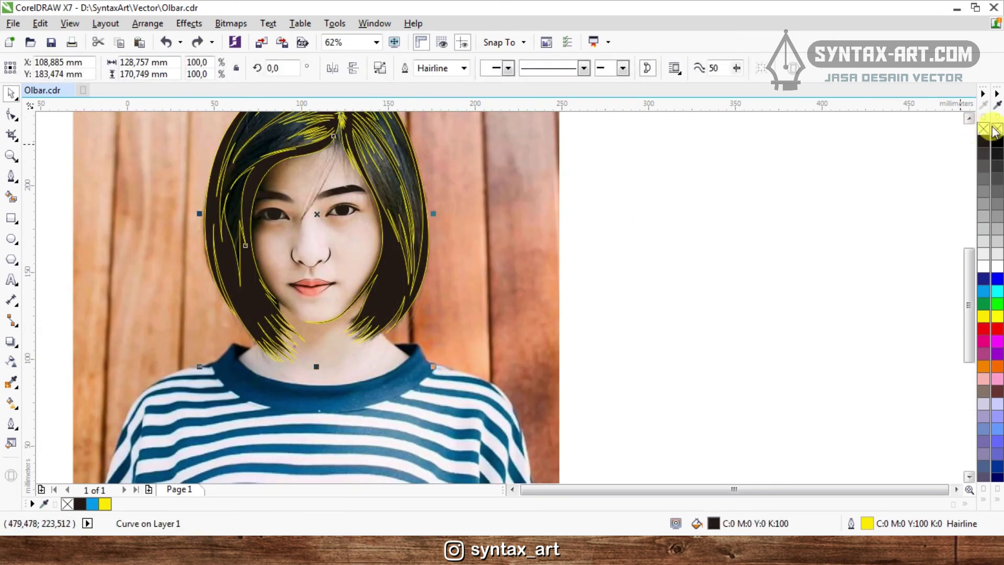
left_click(729, 222)
scroll(377, 320, "up", 3)
scroll(433, 269, "down", 3)
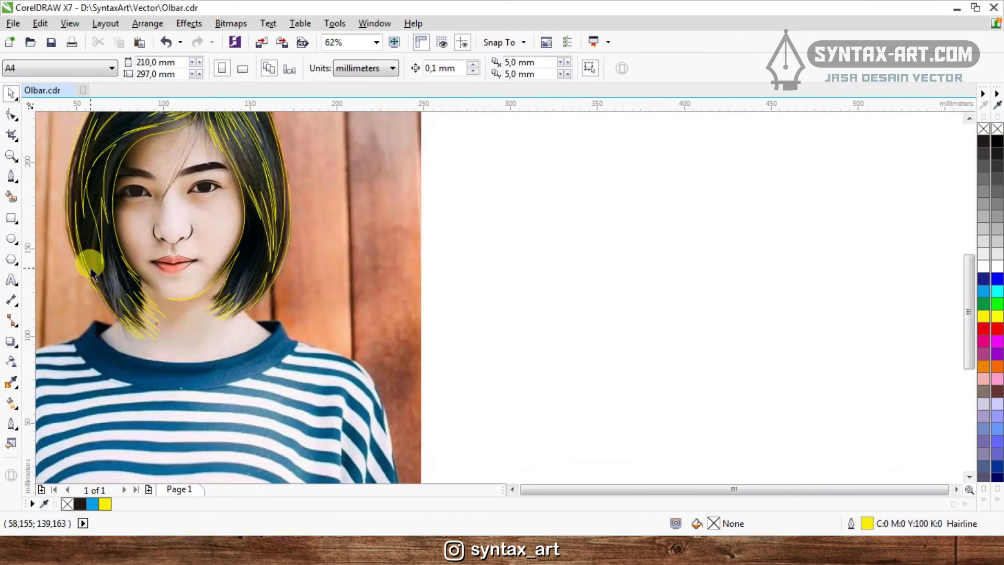
- Draw a narrow curve with staggered pointed strand tips, about 36 mm high, in the hair beside the cheek near the nose ring side
scroll(90, 268, "up", 2)
scroll(203, 307, "down", 1)
scroll(198, 320, "up", 1)
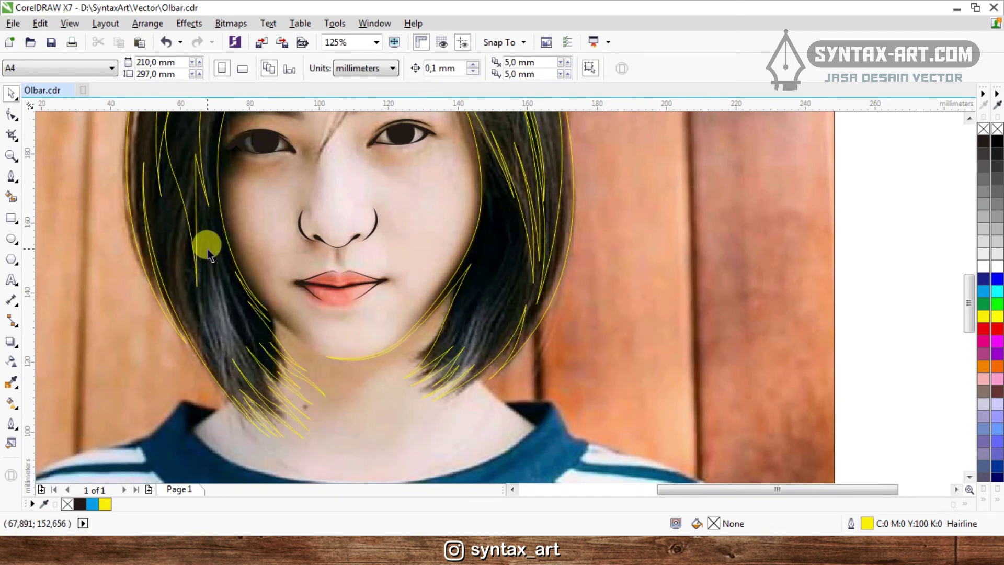
scroll(208, 250, "up", 1)
key("space")
left_click_drag(204, 188, 204, 287)
left_click(217, 379)
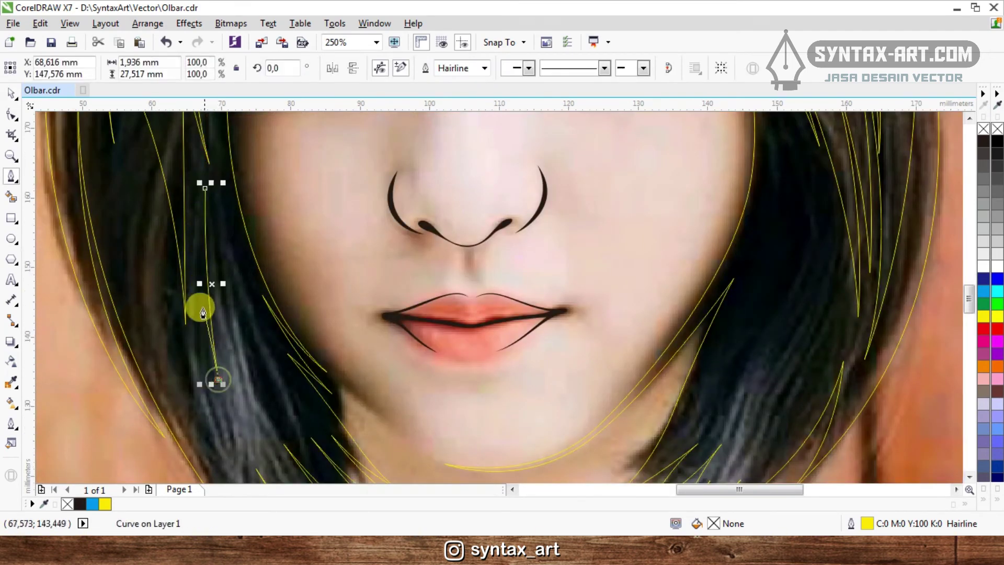
left_click(201, 265)
left_click_drag(205, 355, 207, 419)
left_click(221, 435)
scroll(187, 298, "down", 1)
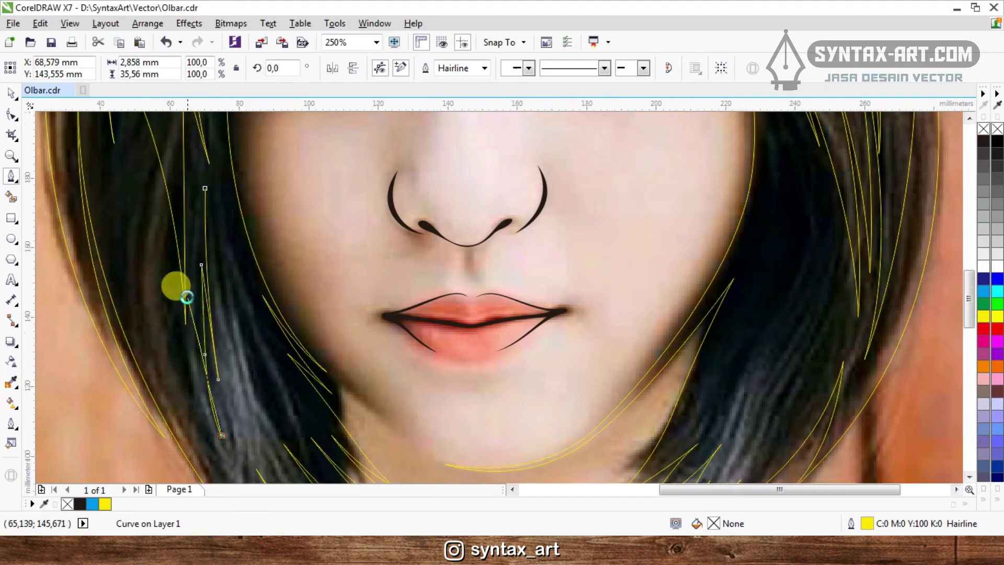
scroll(186, 298, "down", 1)
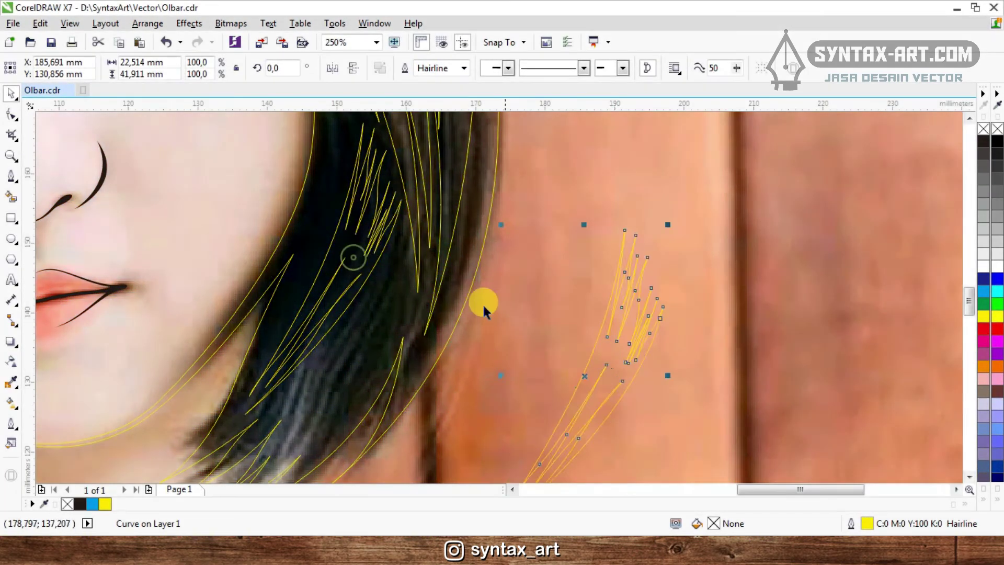
- Select the whole traced portrait and move it to the empty area beside the photo
scroll(425, 298, "down", 2)
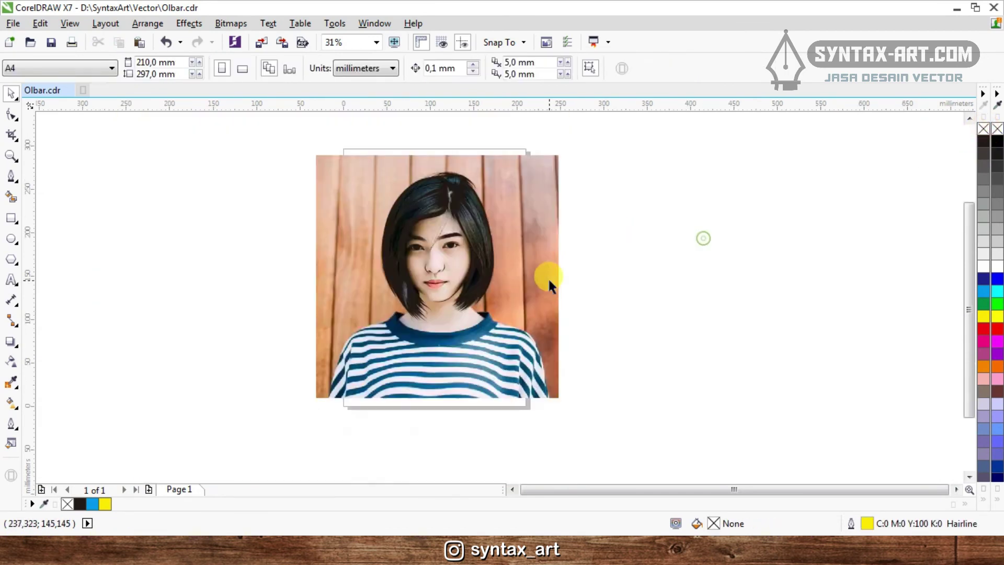
left_click_drag(563, 140, 313, 389)
left_click_drag(464, 281, 721, 287)
left_click(758, 264)
- Examine the black line art of the face and hair next to the original photo
scroll(729, 234, "up", 2)
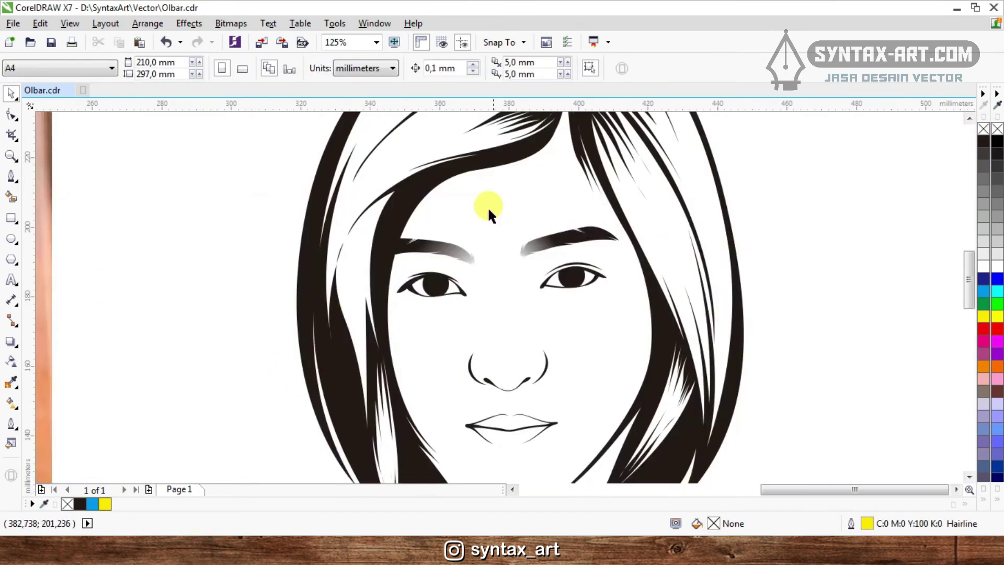
scroll(472, 206, "down", 1)
scroll(624, 249, "down", 1)
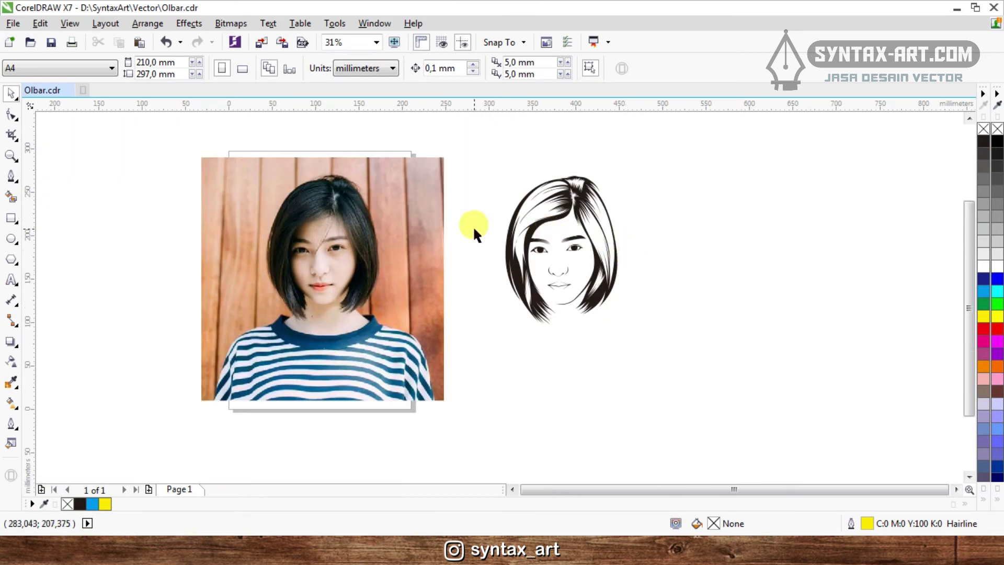
scroll(446, 254, "up", 1)
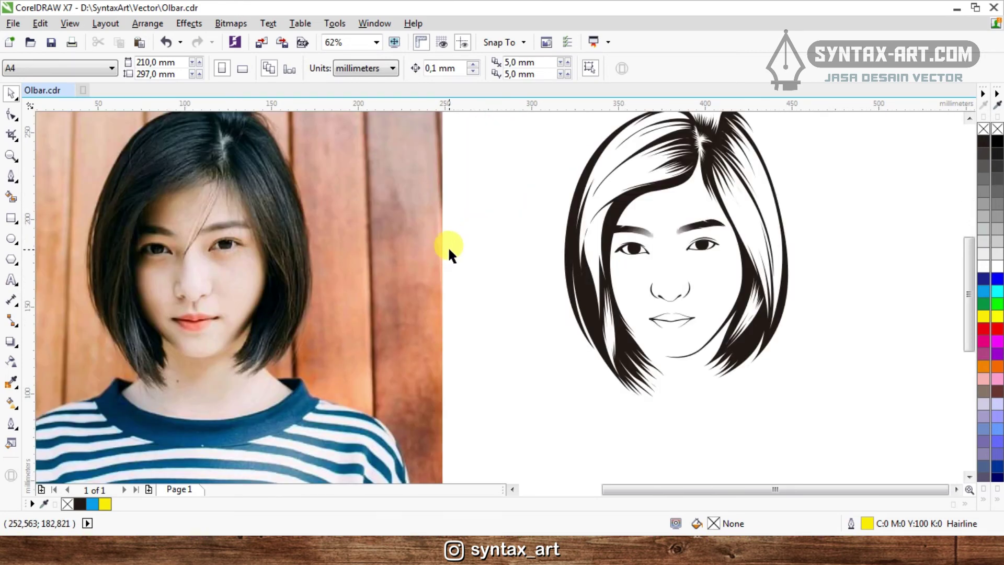
scroll(447, 246, "down", 1)
scroll(496, 234, "up", 1)
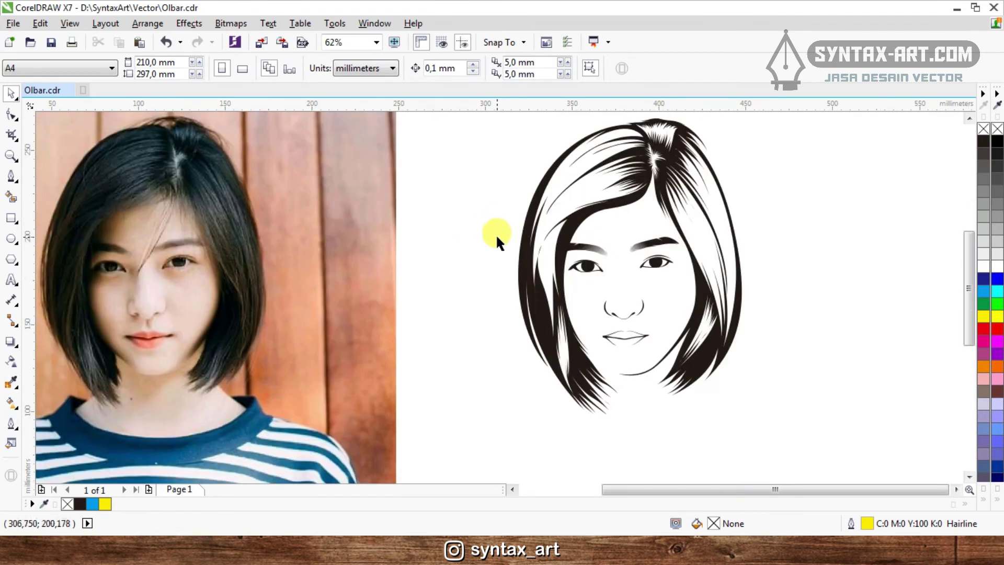
scroll(493, 228, "down", 1)
scroll(325, 230, "up", 1)
- Undo the move so the traced portrait lies over the photo again, and clear the selection
key("ctrl+z")
key("ctrl+z")
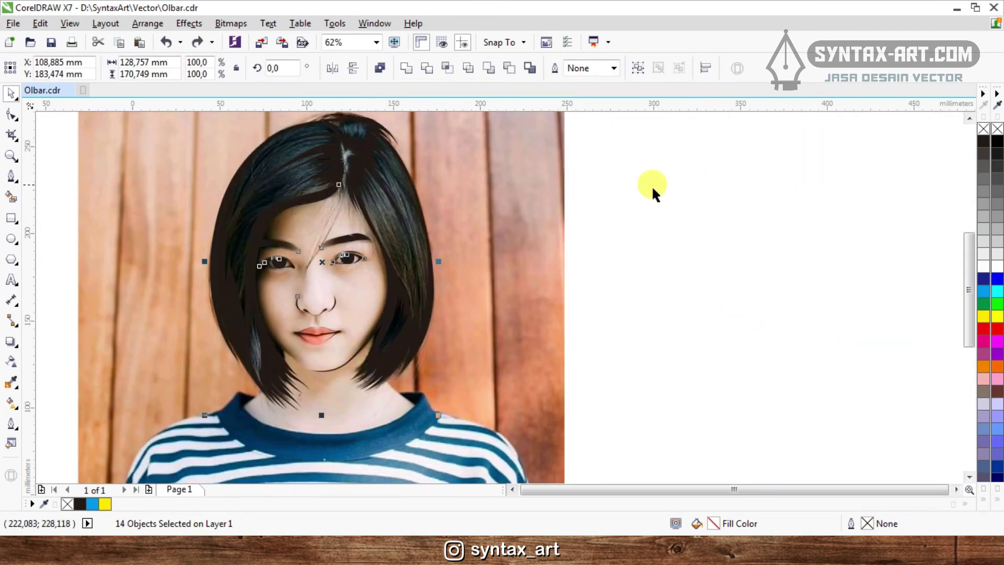
left_click(654, 194)
- Start a loose-strand curve at the hair parting with short pointed tips about 11 mm high and lead it down the hair edge
scroll(361, 198, "up", 1)
left_click(10, 177)
scroll(331, 189, "up", 2)
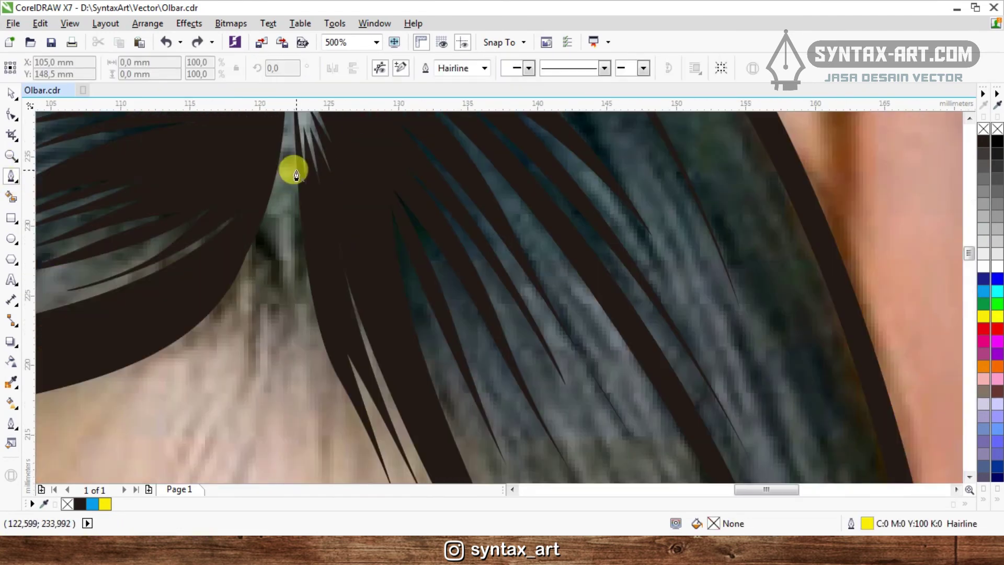
left_click(282, 125)
left_click(271, 280)
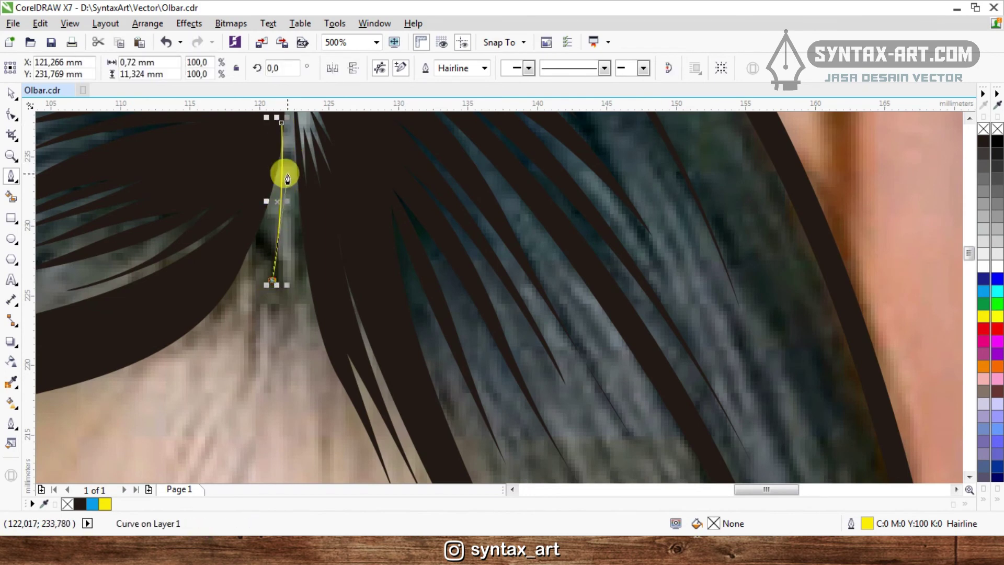
left_click(294, 133)
left_click_drag(314, 275, 338, 357)
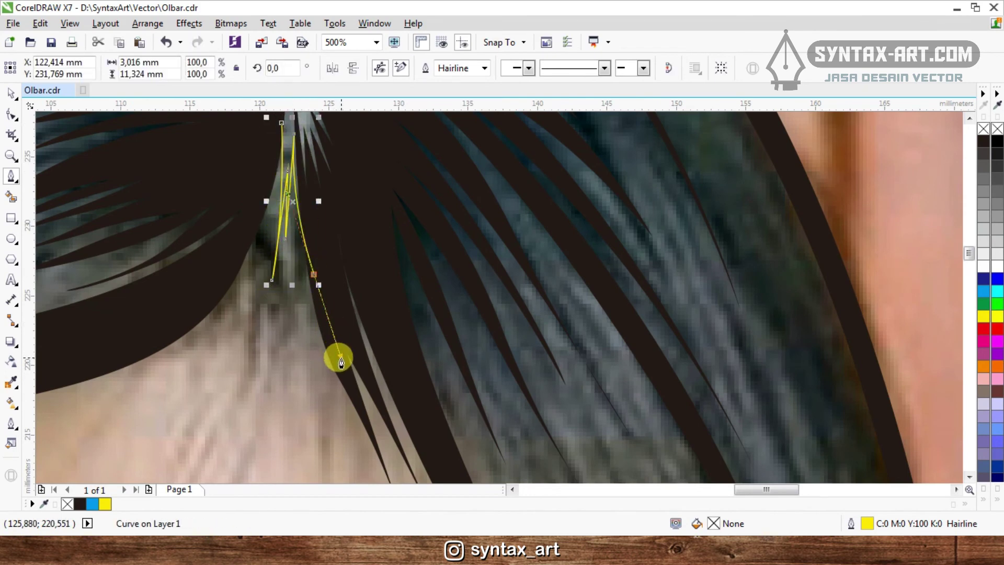
- Extend the loose-strand curve into a long pointed tip over the forehead and back up, making it about 33 mm high
scroll(341, 226, "down", 2)
scroll(340, 309, "up", 2)
left_click(347, 329)
scroll(348, 327, "down", 2)
scroll(345, 299, "up", 2)
left_click_drag(339, 220, 329, 181)
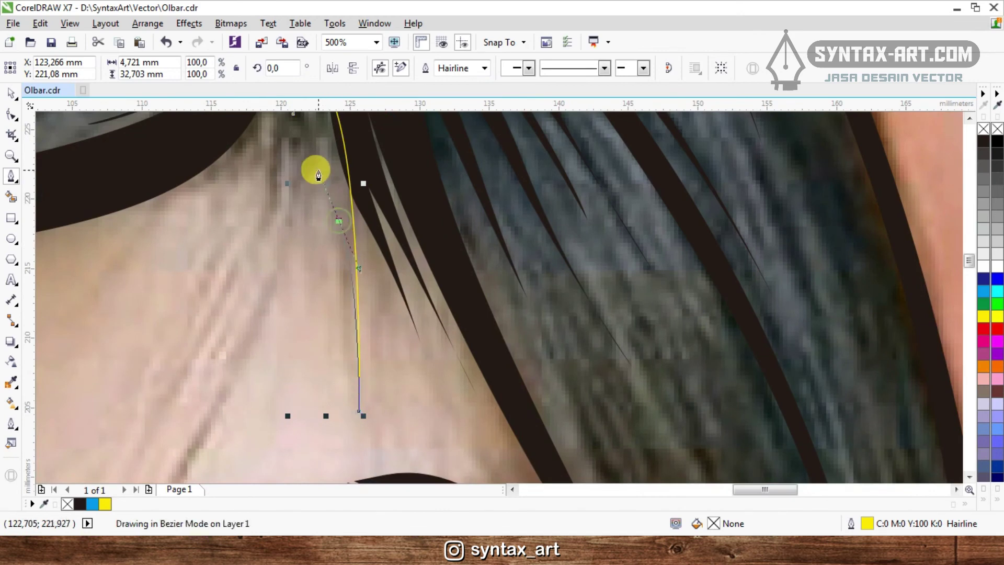
left_click(318, 137)
- Add a second, slightly shorter pointed tip beside the first on the forehead and return the curve towards the parting
scroll(343, 310, "down", 2)
scroll(344, 323, "up", 2)
left_click_drag(344, 323, 340, 446)
left_click(344, 322)
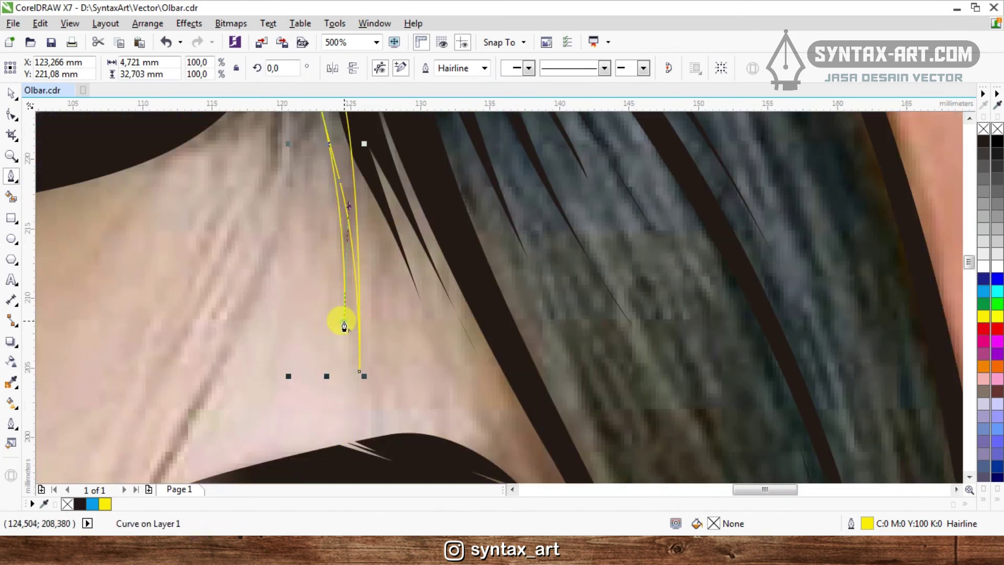
scroll(344, 322, "down", 2)
scroll(339, 293, "up", 2)
left_click_drag(337, 240, 321, 180)
- Try to run a long strand from the parting diagonally across the forehead towards the nose bridge
scroll(324, 199, "down", 1)
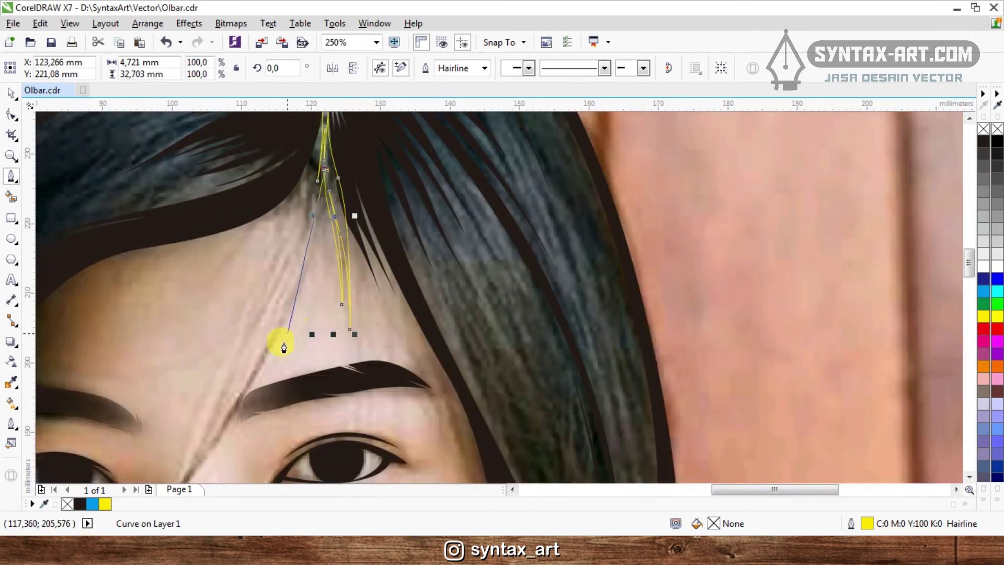
left_click_drag(227, 423, 182, 433)
scroll(225, 362, "down", 1)
scroll(239, 337, "up", 1)
key("ctrl+z")
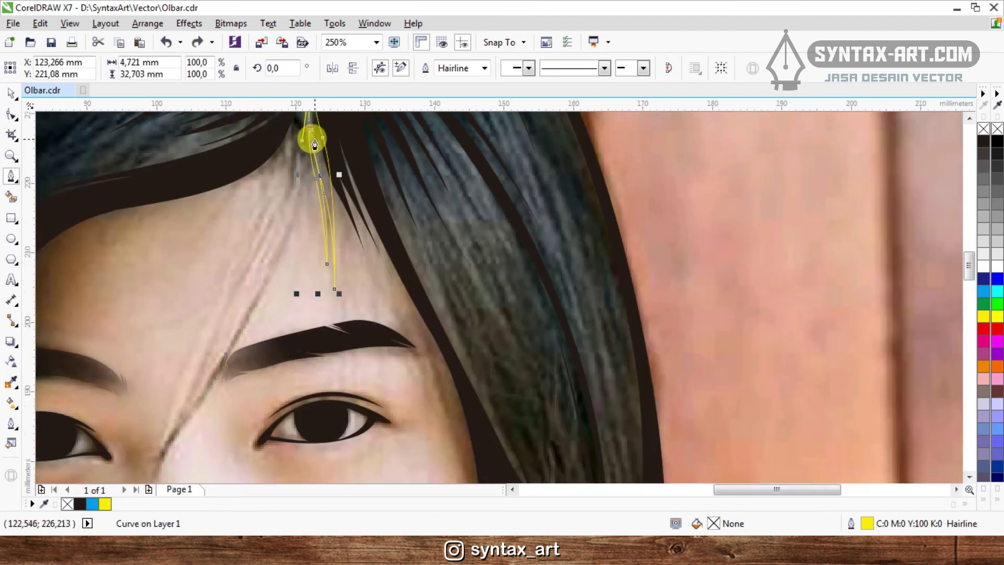
- Add a short pointed tip below the parting and a long strand down between the eyes, making the curve about 25 by 53 mm
scroll(315, 145, "up", 1)
left_click_drag(236, 467, 286, 269)
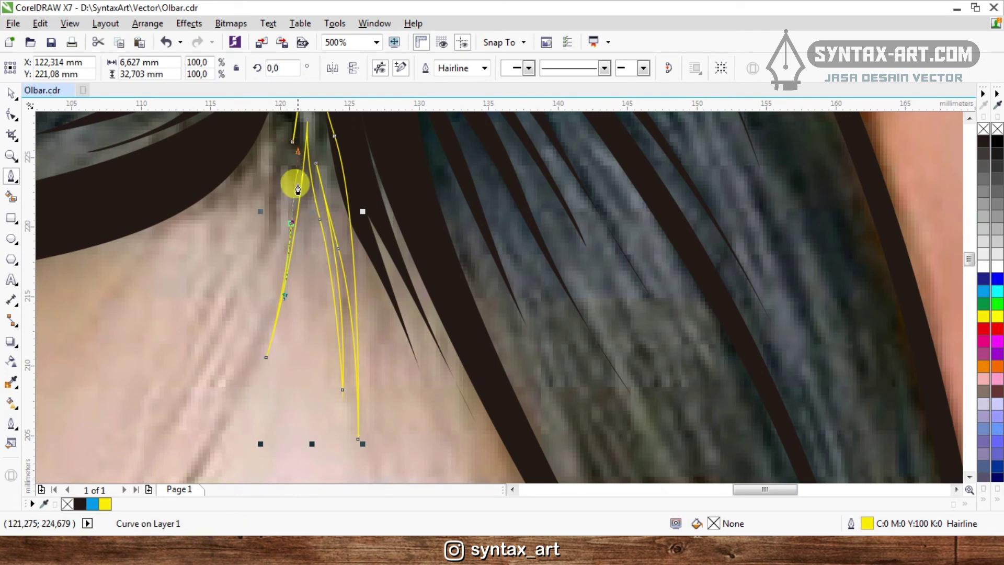
scroll(309, 186, "down", 2)
scroll(230, 336, "up", 1)
scroll(219, 349, "down", 1)
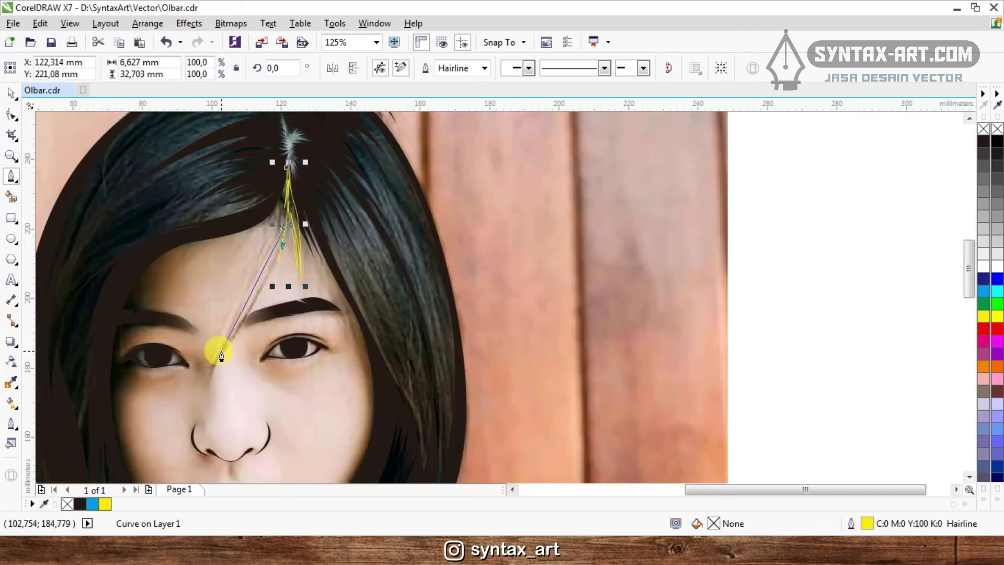
left_click_drag(218, 351, 157, 415)
- Bring the long strand's other edge back up across the forehead to the parting, keeping the strand thin
scroll(262, 225, "up", 2)
scroll(240, 352, "down", 2)
scroll(240, 336, "up", 4)
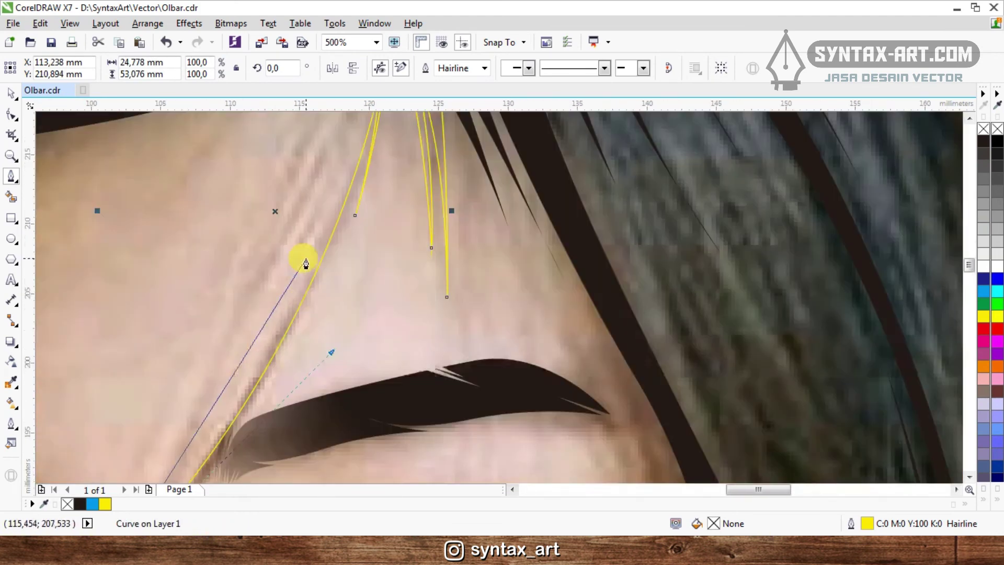
scroll(306, 263, "down", 1)
left_click_drag(285, 306, 335, 206)
scroll(336, 149, "up", 1)
scroll(307, 220, "down", 1)
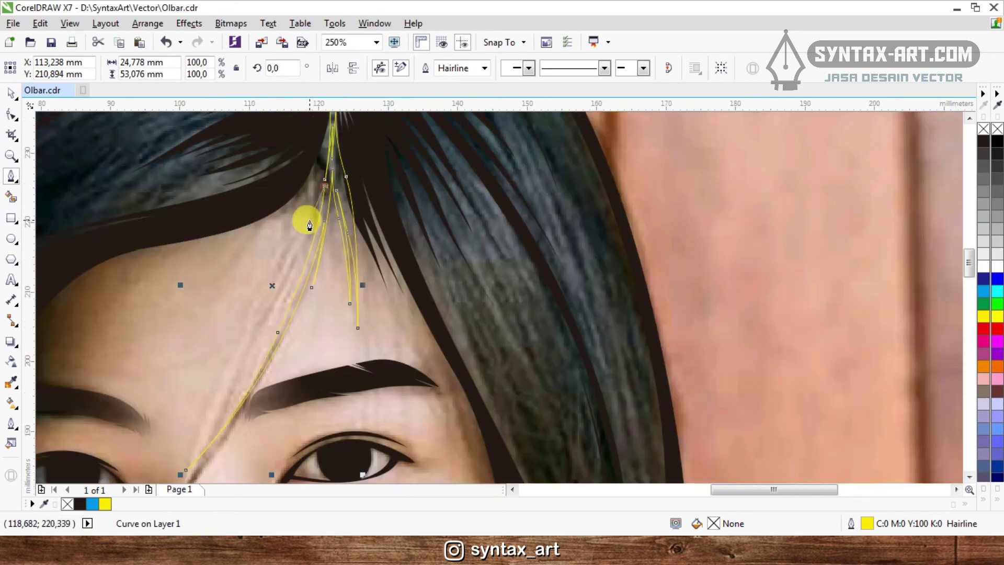
- Try to sweep a curved strand from the parting outward across the forehead, widening the curve to about 29 mm, and redraw its returning edge
scroll(324, 186, "up", 1)
scroll(324, 187, "down", 1)
left_click_drag(273, 307, 259, 335)
left_click_drag(229, 379, 229, 378)
left_click(152, 370)
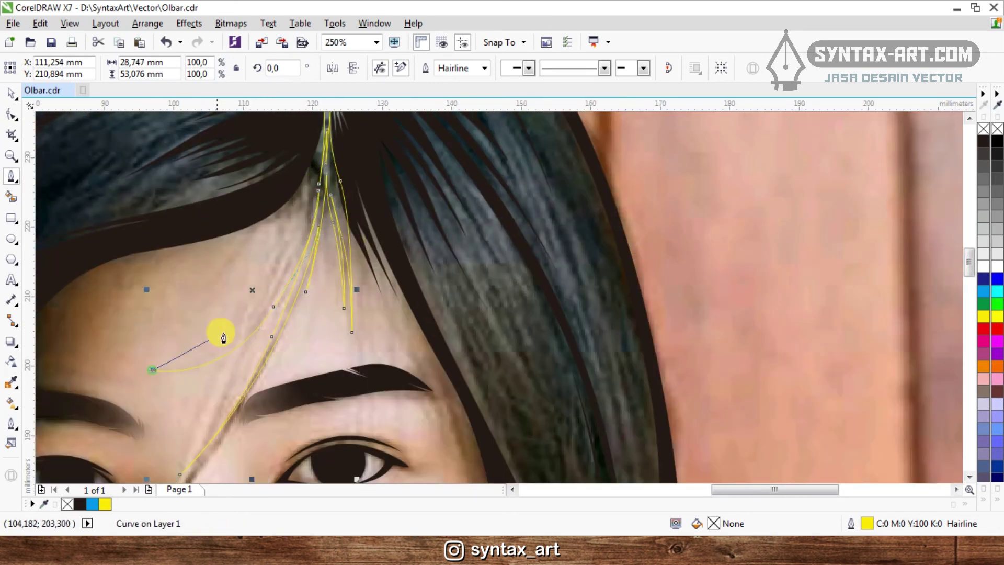
scroll(221, 336, "up", 1)
scroll(224, 333, "down", 1)
left_click_drag(229, 342, 271, 311)
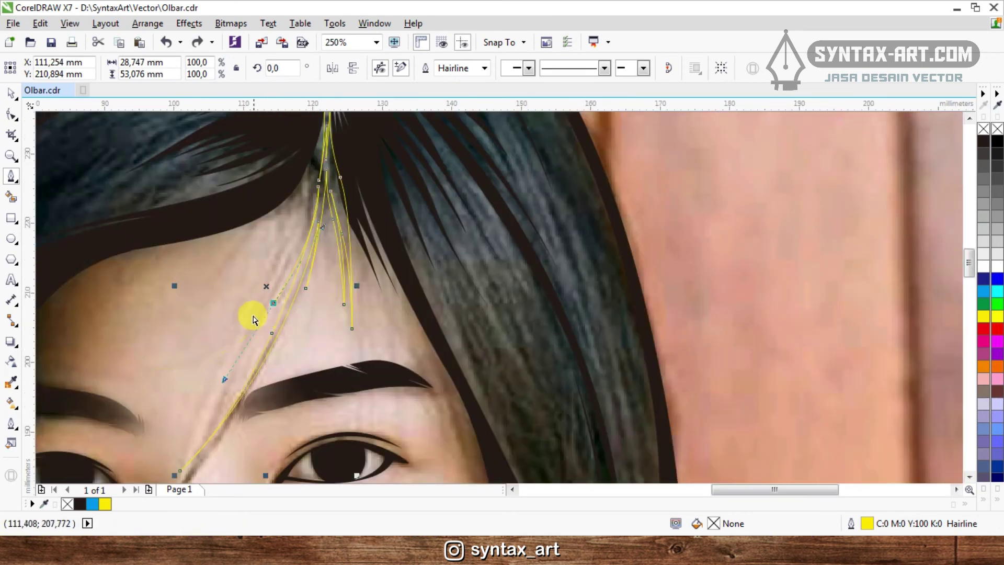
left_click(197, 42)
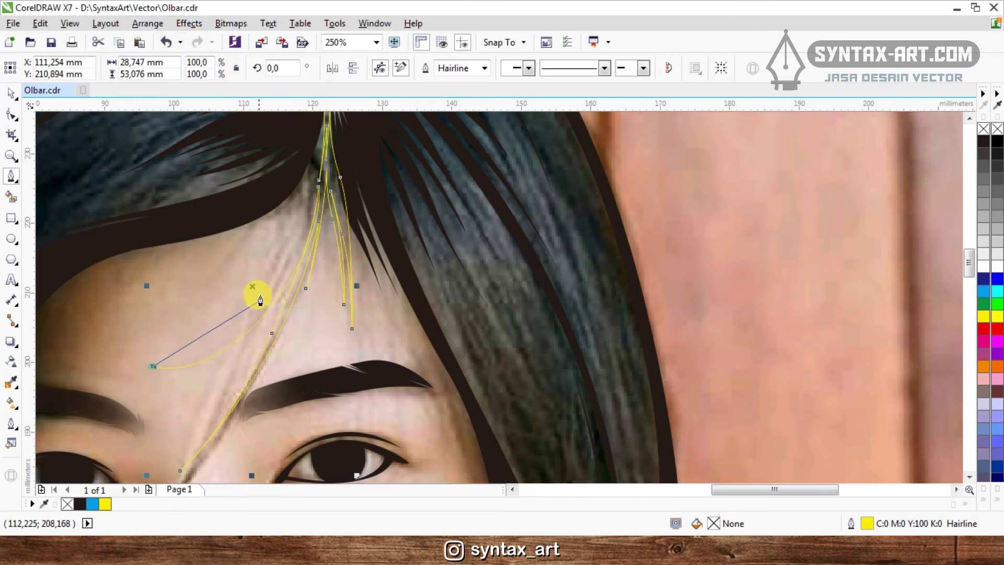
left_click_drag(261, 301, 262, 300)
scroll(304, 266, "up", 1)
scroll(338, 269, "down", 1)
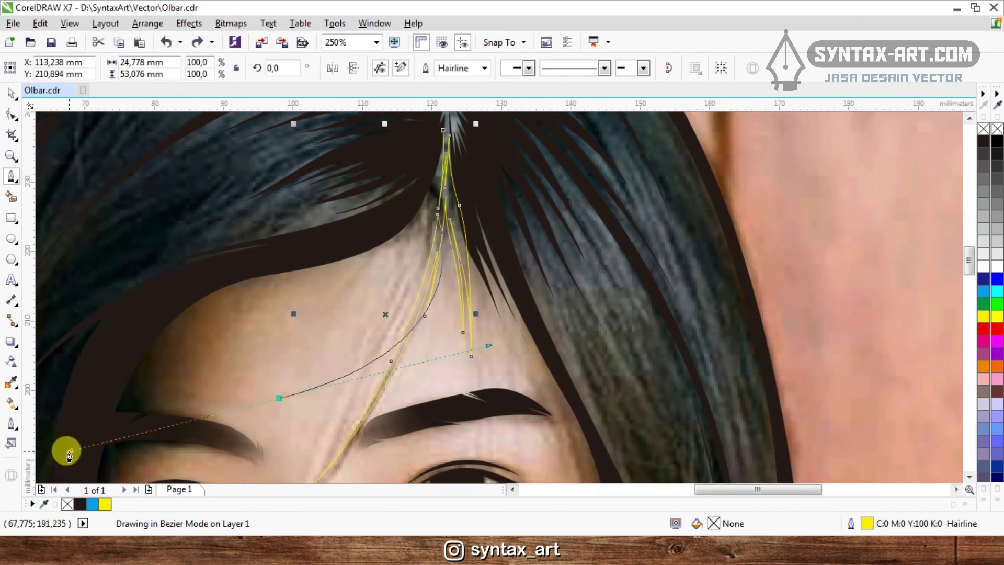
- Sweep a strand outward across the forehead to make the curve about 28 by 53 mm and bring its other edge back towards the parting
scroll(203, 349, "down", 2)
scroll(203, 348, "up", 2)
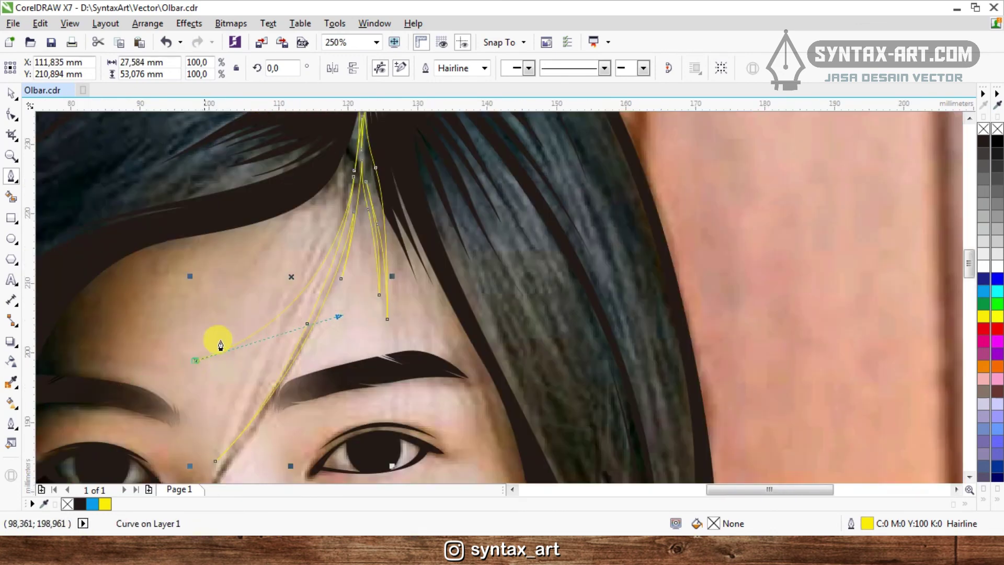
left_click_drag(313, 265, 353, 167)
- Add two shorter pointed strand tips beside the long strands, just below the hairline, returning the curve to the hair edge after each
scroll(332, 192, "up", 1)
left_click(275, 327)
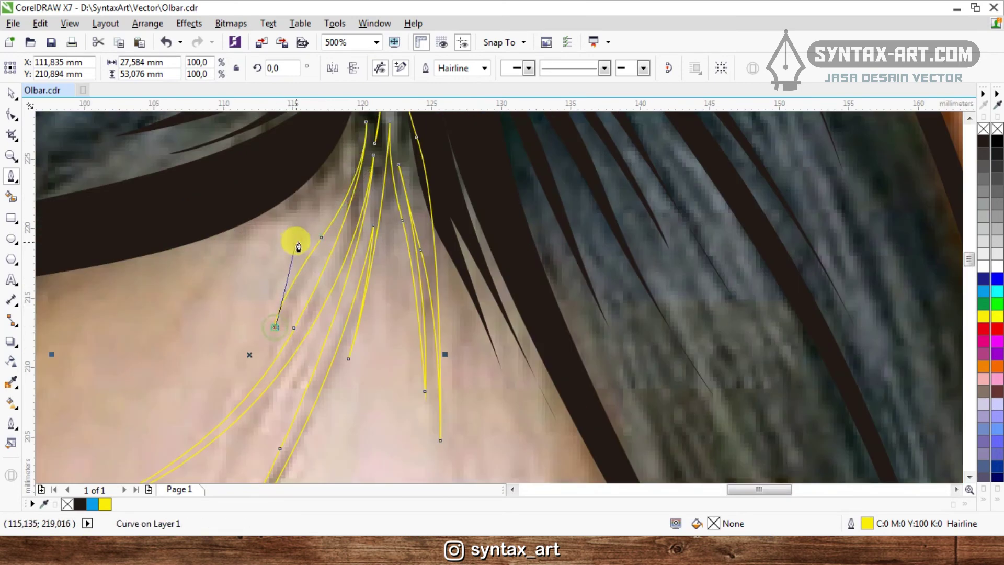
left_click_drag(313, 232, 350, 173)
left_click(354, 147)
left_click_drag(311, 214, 335, 176)
left_click(236, 266)
left_click(338, 155)
- Run the curve along the forehead hairline, loop it back inside the black hair and close it at its starting node on the parting
left_click_drag(184, 245, 65, 268)
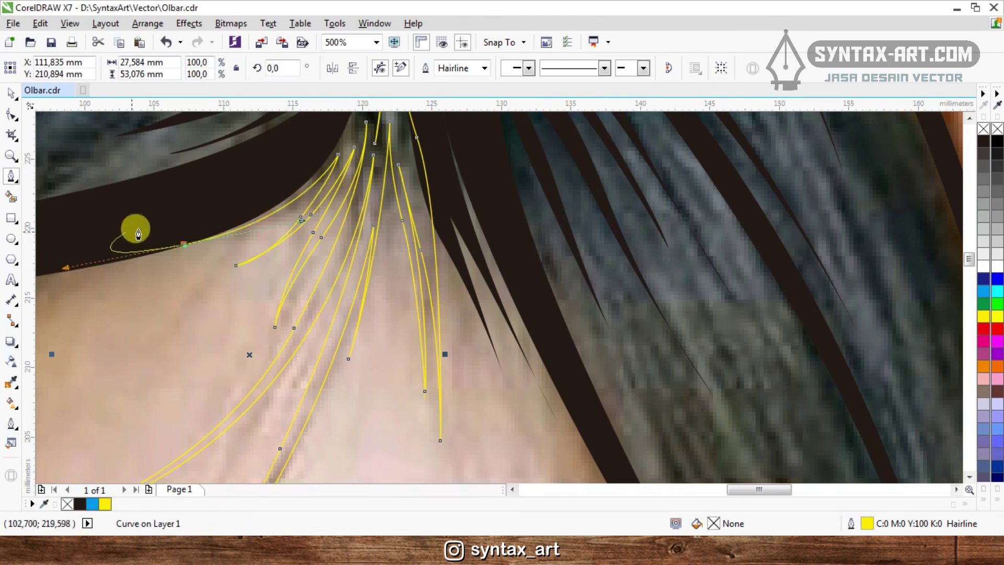
scroll(256, 229, "down", 1)
scroll(273, 194, "up", 1)
left_click(282, 190)
scroll(283, 190, "down", 1)
scroll(316, 139, "up", 2)
scroll(263, 194, "down", 2)
scroll(265, 177, "up", 1)
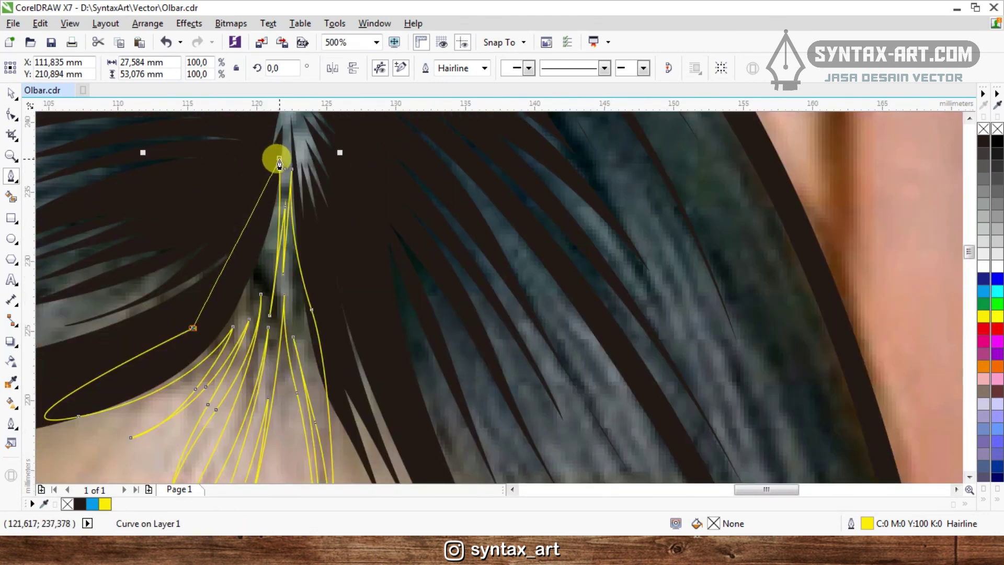
left_click_drag(279, 158, 262, 217)
- Weld the closed forehead-strand shape to the black hair shape and deselect it
scroll(323, 185, "down", 1)
key("space")
left_click(173, 280, "shift")
left_click(399, 71)
scroll(365, 211, "down", 3)
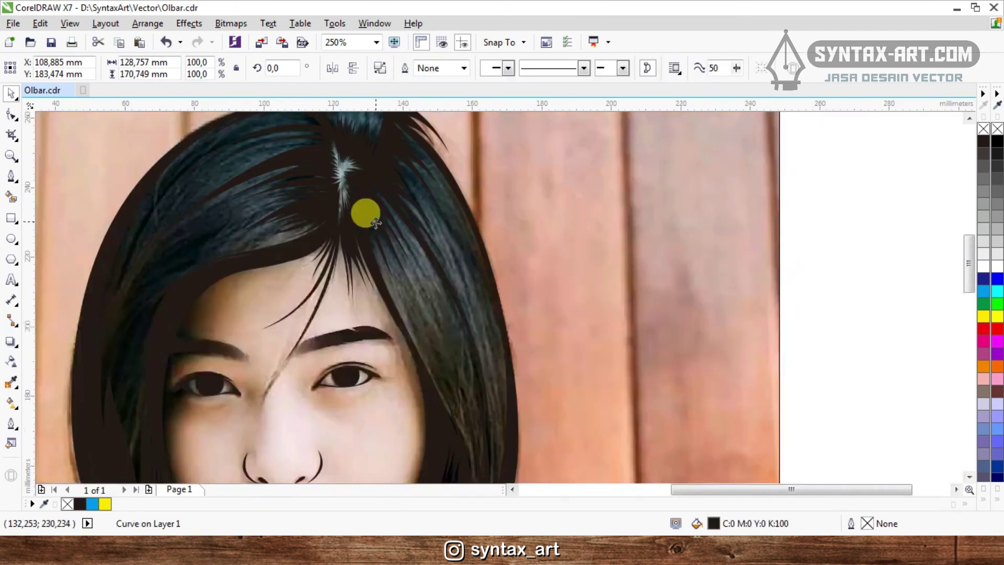
left_click(856, 233)
scroll(397, 168, "down", 2)
scroll(426, 200, "down", 3)
scroll(394, 199, "up", 2)
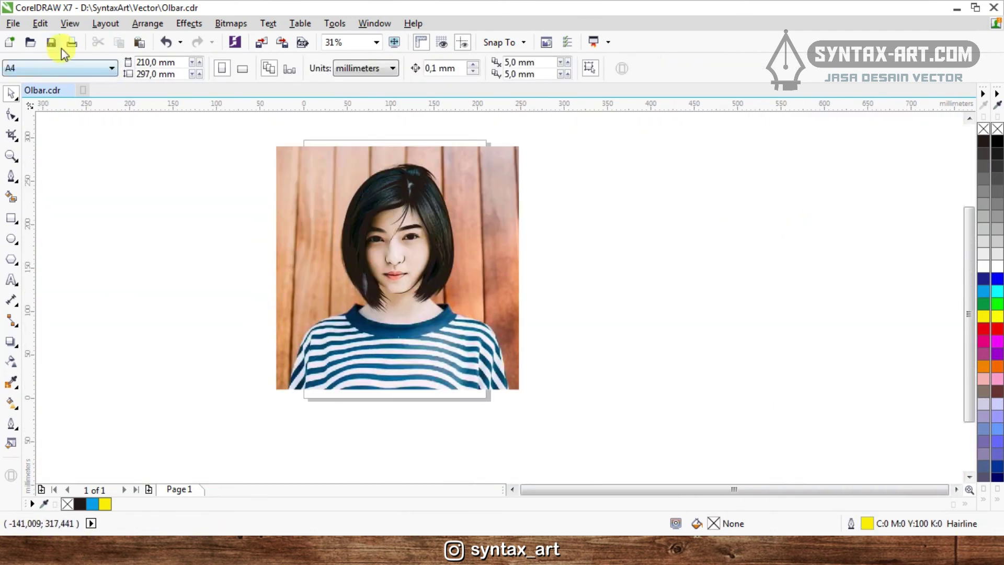
- Try to save the document and open the details of the save notification
left_click(53, 43)
left_click(843, 467)
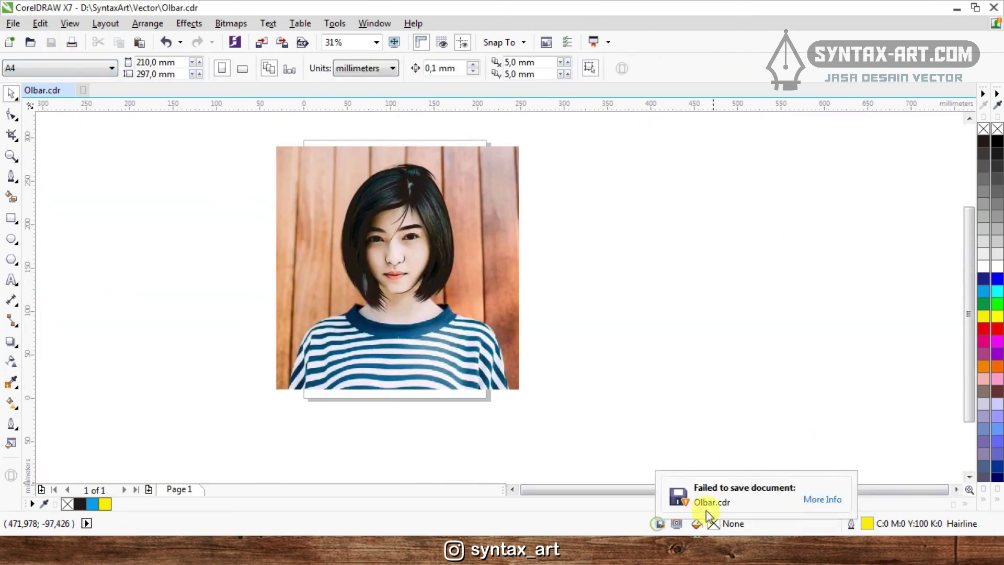
left_click(807, 495)
left_click(523, 297)
- Select all the black line art and move it off the photo onto the blank area beside it
scroll(392, 209, "up", 1)
scroll(362, 216, "down", 1)
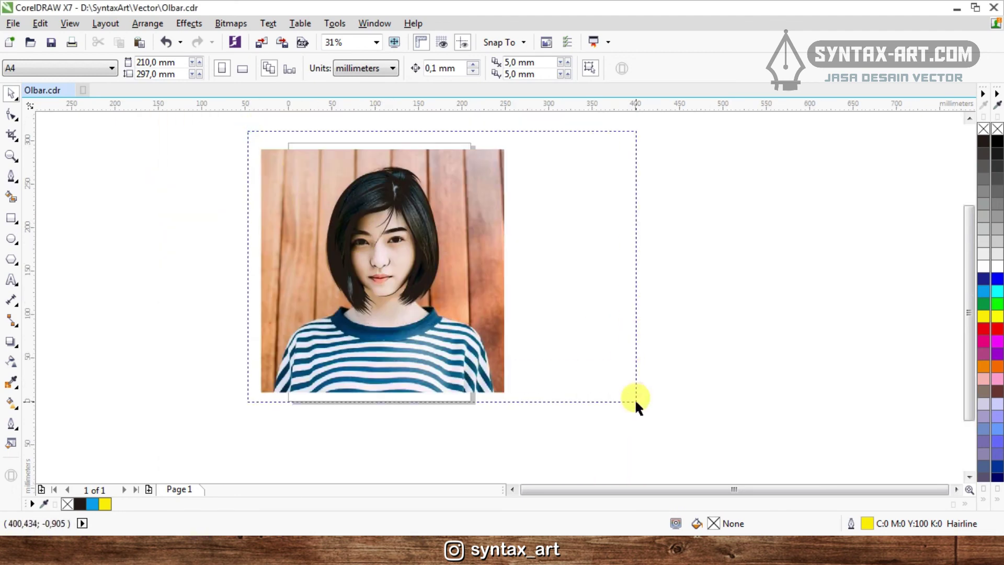
left_click_drag(636, 401, 636, 403)
left_click_drag(417, 269, 659, 268)
left_click(790, 215)
- Compare the line art with the photo and undo the move that separated them
scroll(656, 236, "up", 1)
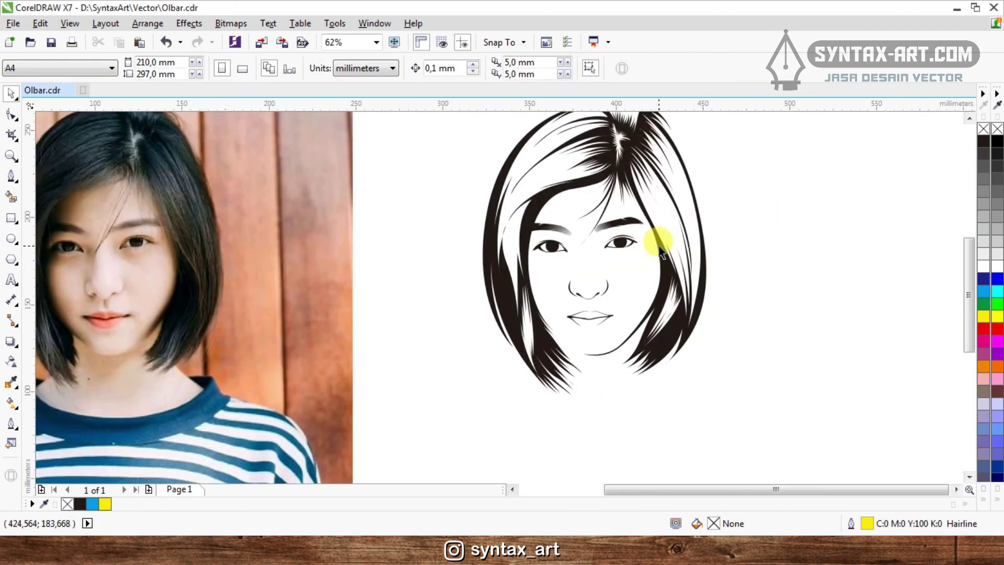
scroll(670, 254, "down", 2)
scroll(650, 230, "up", 2)
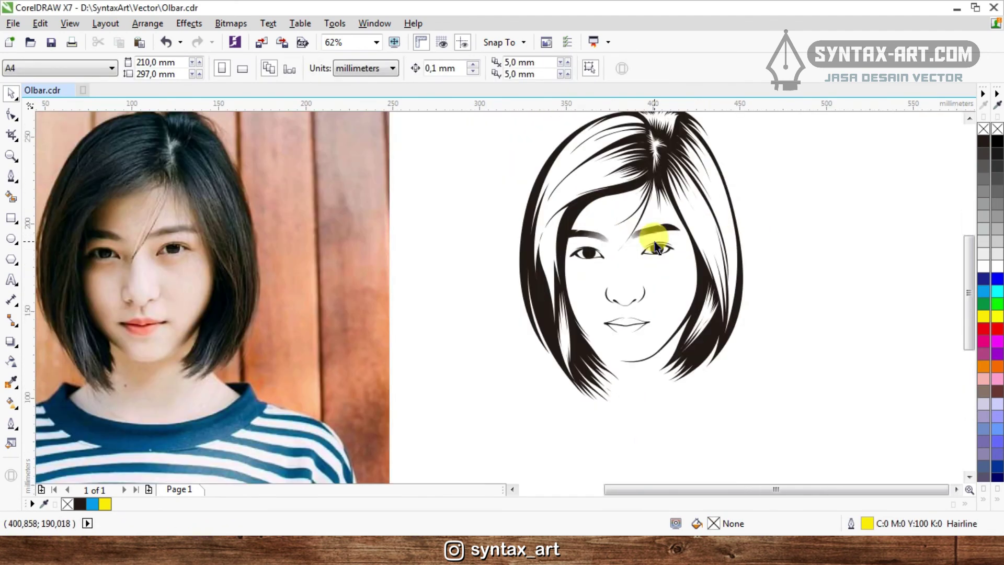
scroll(541, 231, "down", 2)
scroll(485, 219, "up", 2)
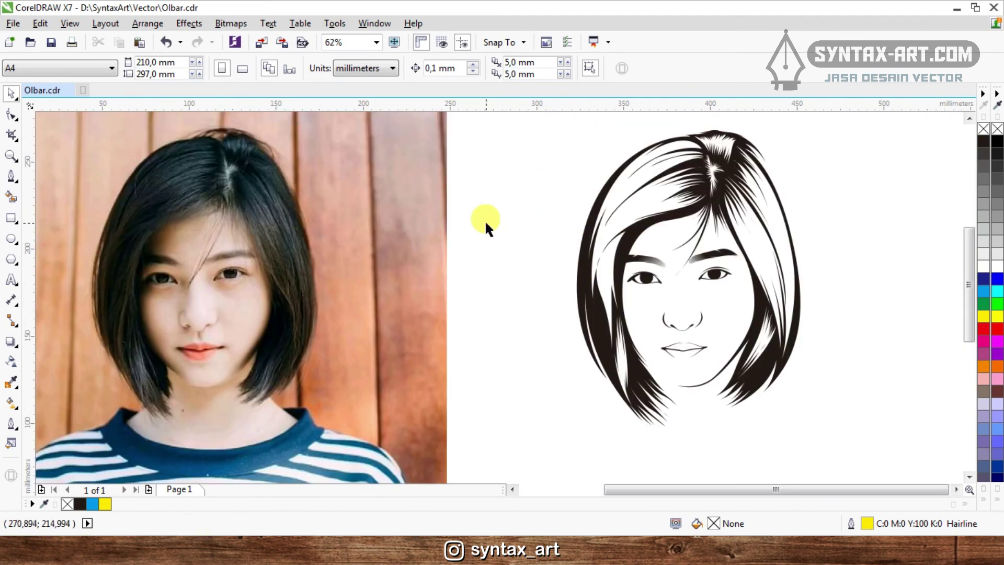
scroll(400, 225, "down", 2)
key("ctrl+z")
- Draw a small closed pointed hair tip about 6.8 by 4 mm over the gap at the crown, using the Pen tool
scroll(251, 260, "up", 2)
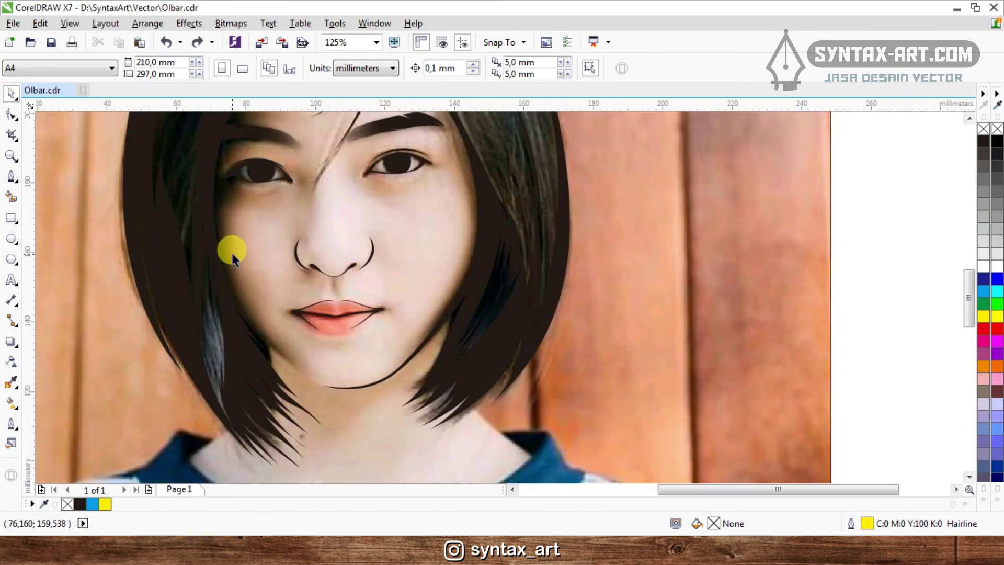
scroll(290, 205, "down", 3)
scroll(294, 259, "up", 3)
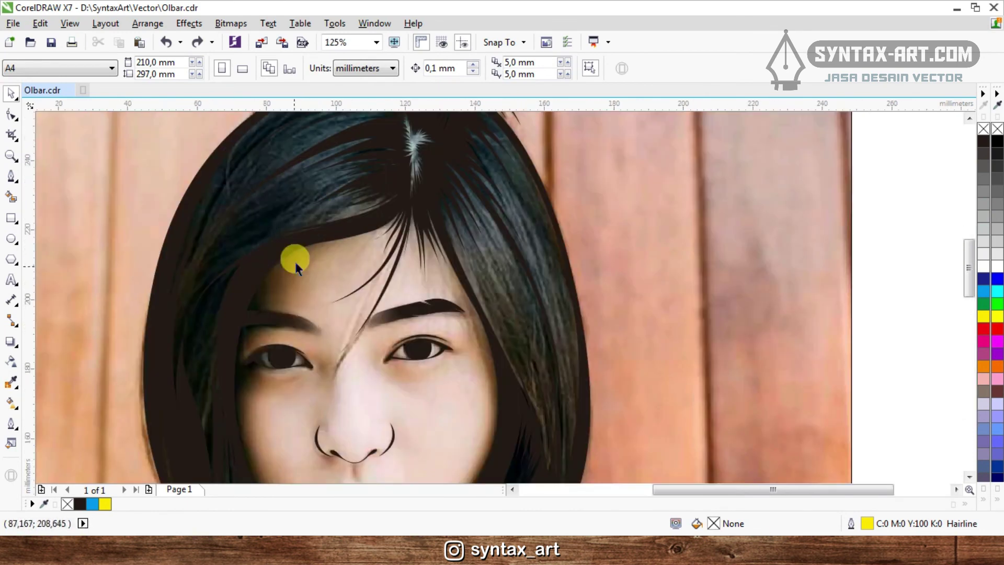
scroll(383, 250, "up", 2)
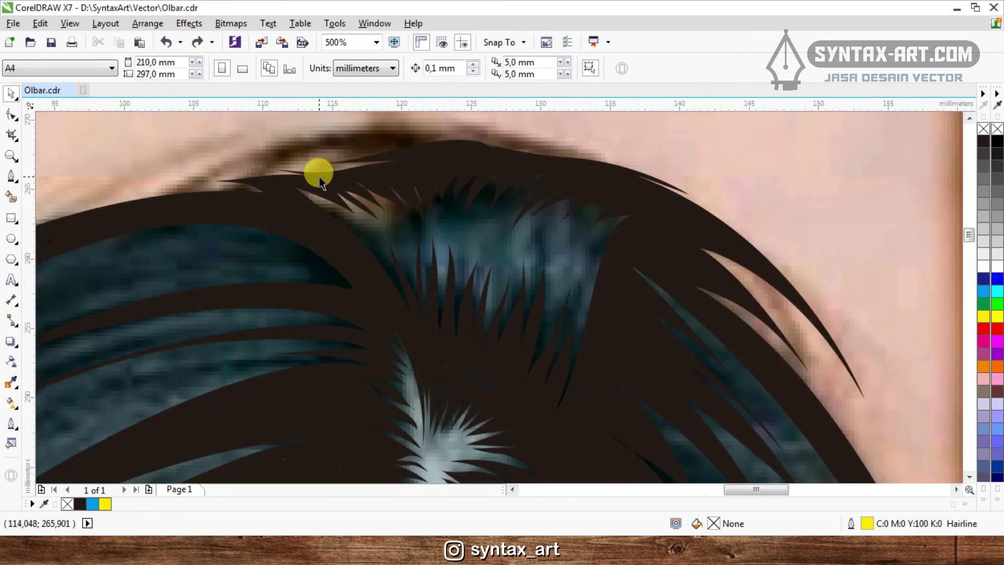
scroll(300, 183, "up", 1)
key("F5")
left_click(11, 94)
left_click(11, 176)
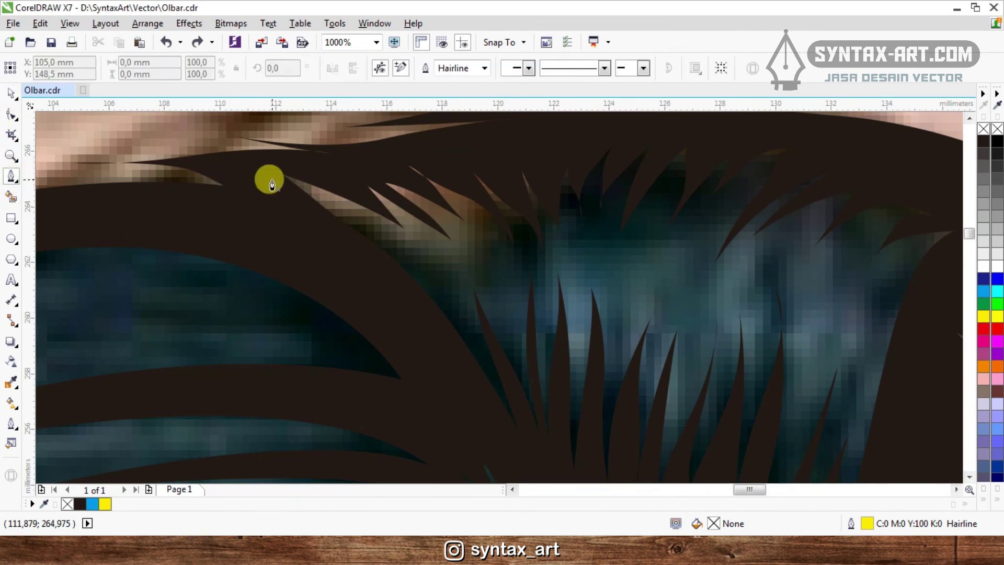
left_click(273, 179)
left_click(252, 162)
left_click_drag(252, 162, 396, 202)
left_click(441, 273)
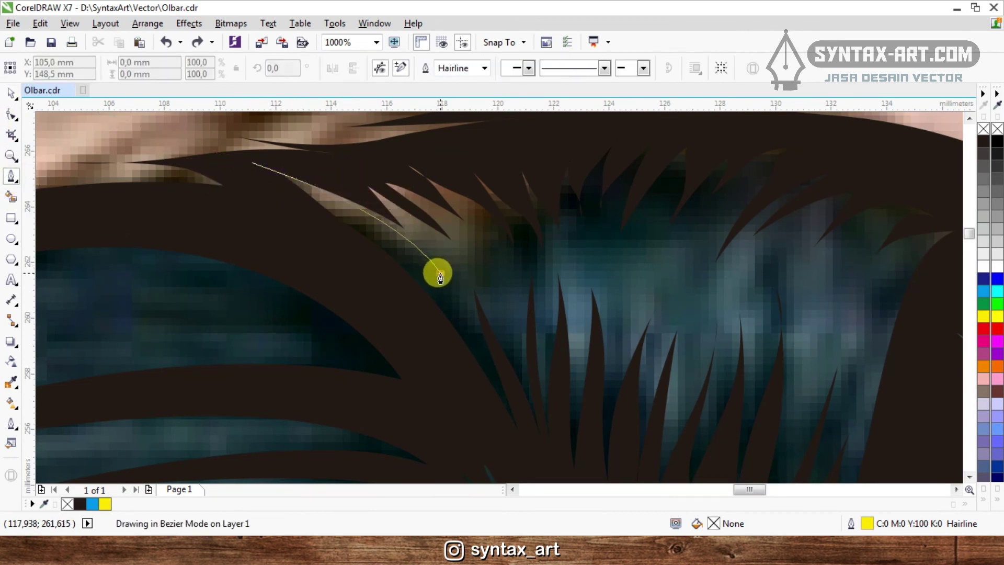
left_click_drag(297, 217, 198, 195)
left_click(244, 164)
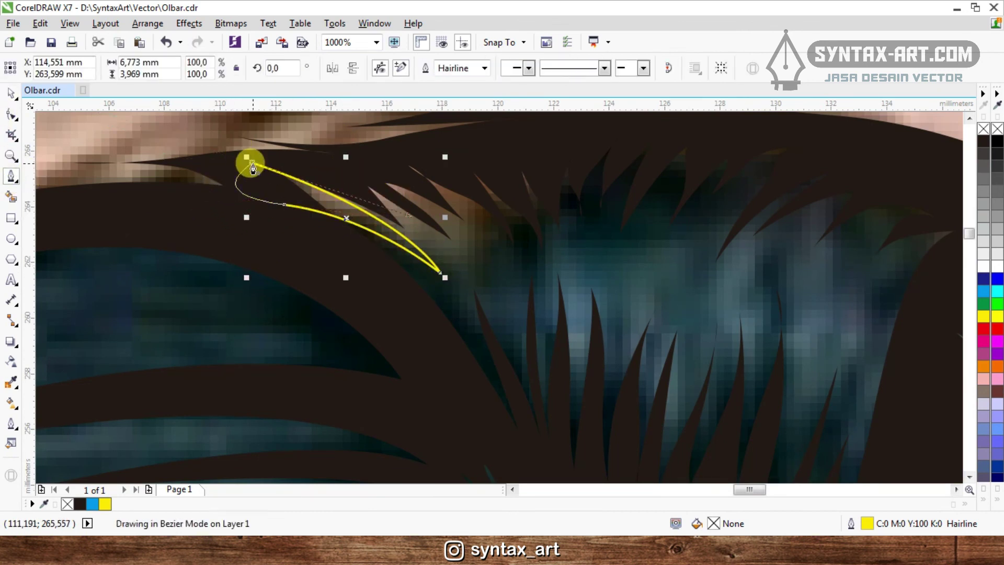
left_click(253, 163)
- Weld the small crown tip to the black hair shape
key("space")
left_click(199, 193, "shift")
left_click(422, 68)
scroll(343, 163, "down", 2)
scroll(434, 157, "up", 2)
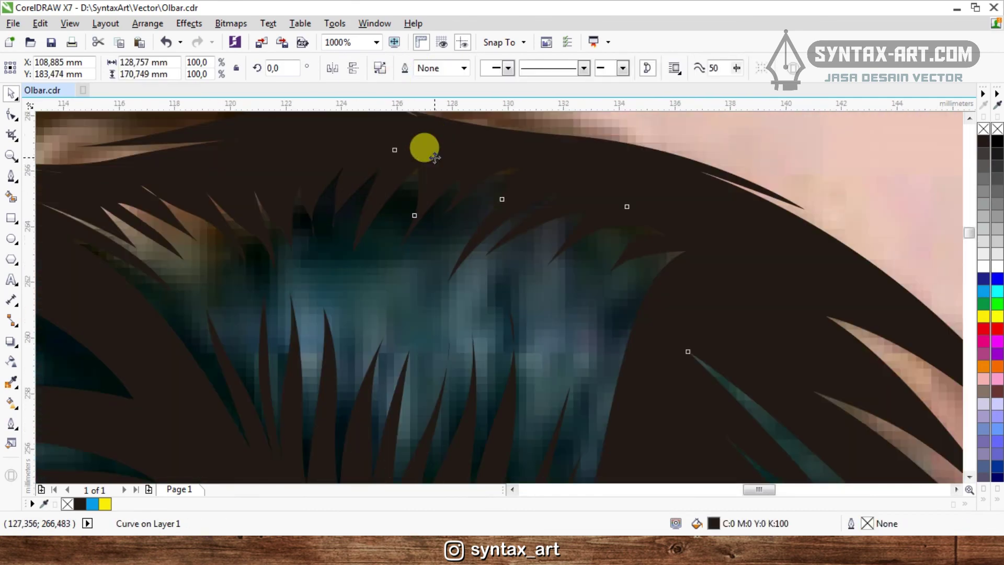
scroll(435, 157, "down", 2)
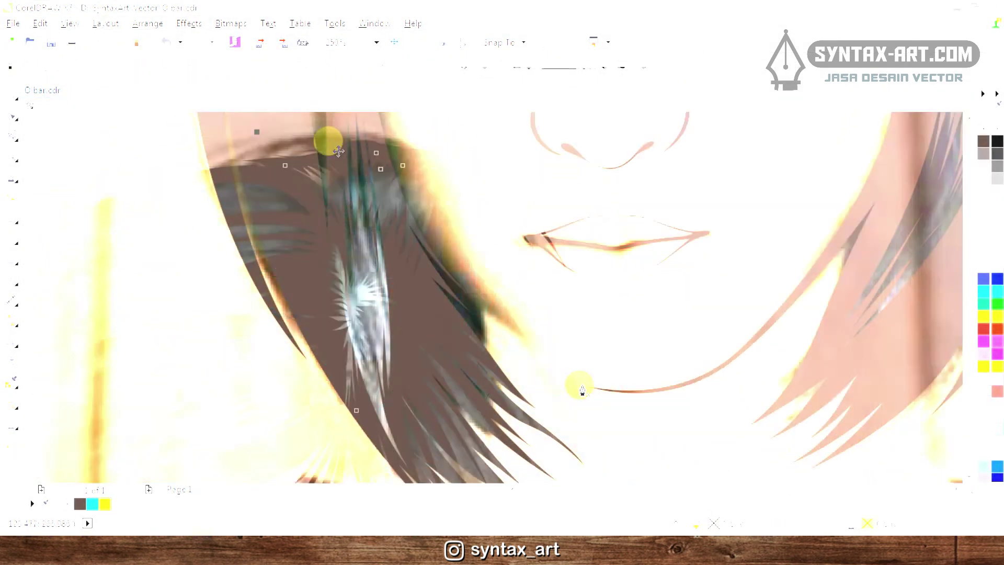
left_click_drag(584, 385, 536, 362)
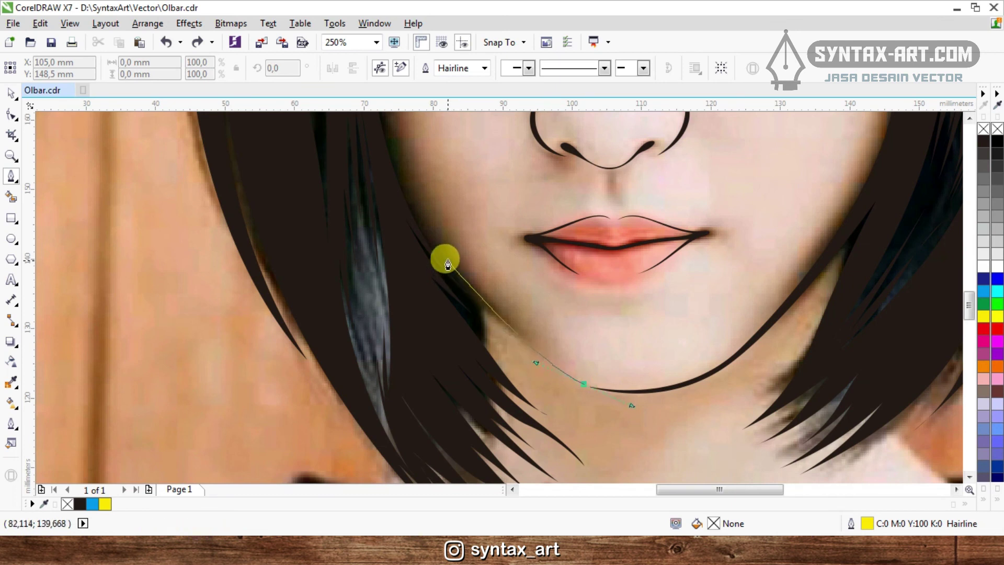
left_click_drag(402, 201, 343, 168)
key("space")
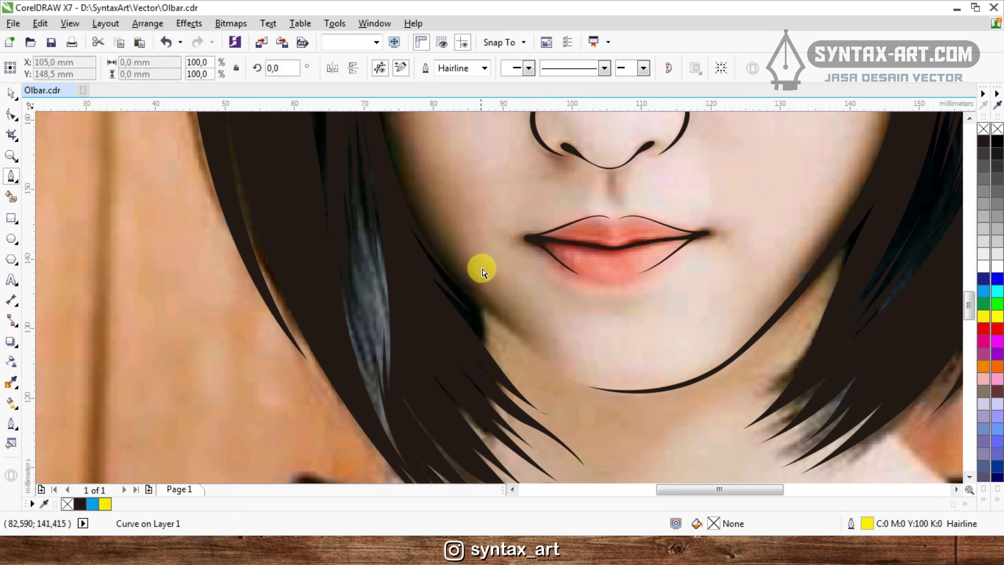
key("space")
- Start a jawline curve inside the hair beside the cheek and run it down along the jaw, about 15 by 19 mm
left_click(433, 182)
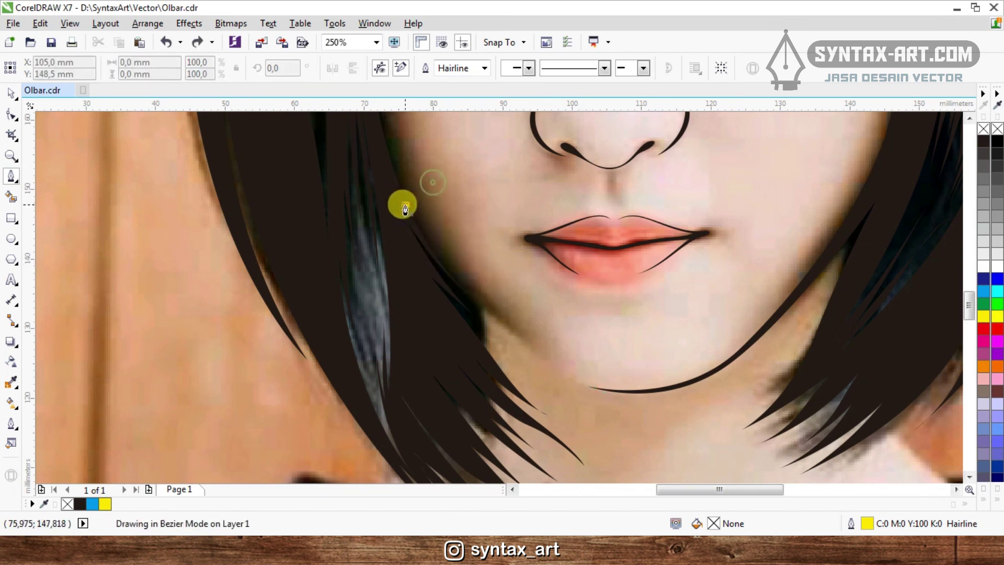
left_click_drag(420, 247, 488, 314)
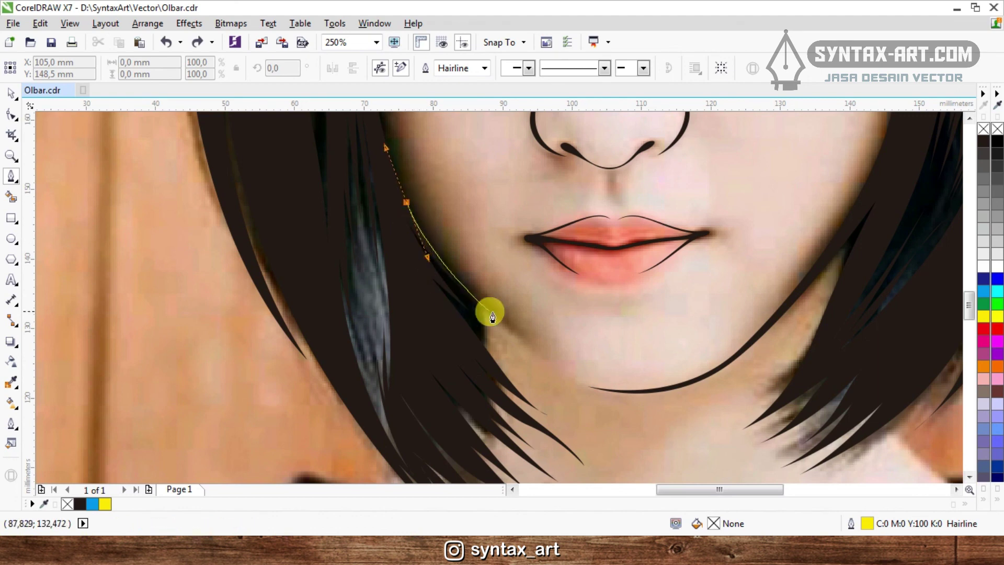
scroll(489, 314, "up", 1)
left_click_drag(526, 349, 604, 410)
scroll(669, 454, "up", 1)
scroll(527, 321, "down", 2)
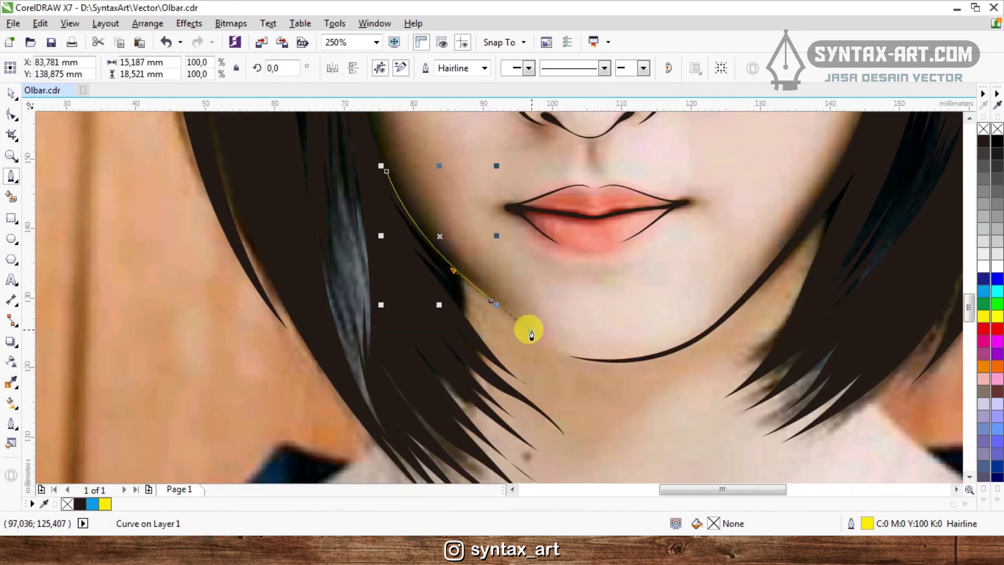
- Extend the jawline curve to the tip of the existing chin line, making it about 26 by 26 mm
scroll(410, 217, "up", 1)
scroll(493, 273, "down", 1)
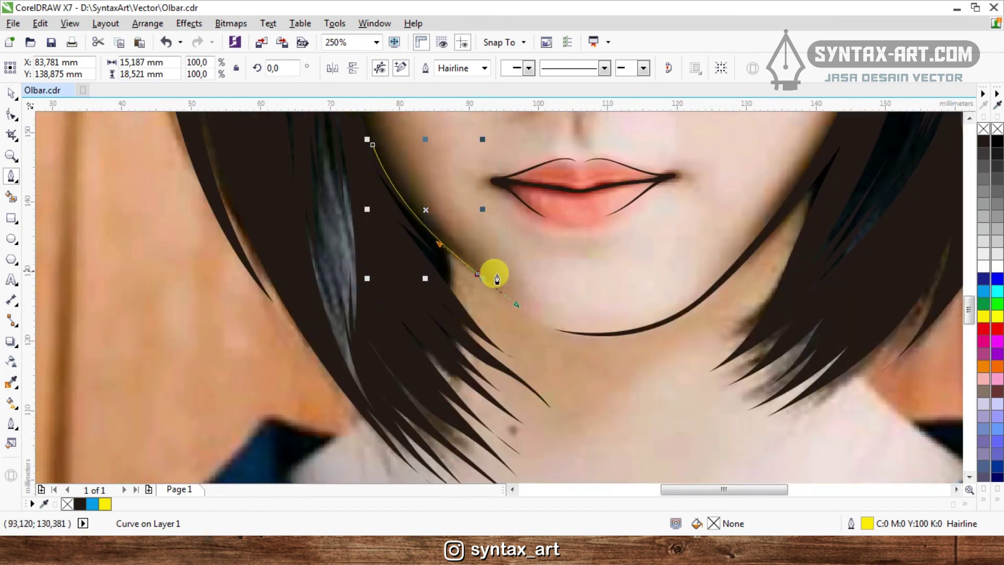
scroll(550, 333, "up", 1)
left_click_drag(566, 338, 607, 361)
scroll(576, 339, "down", 1)
scroll(560, 343, "up", 1)
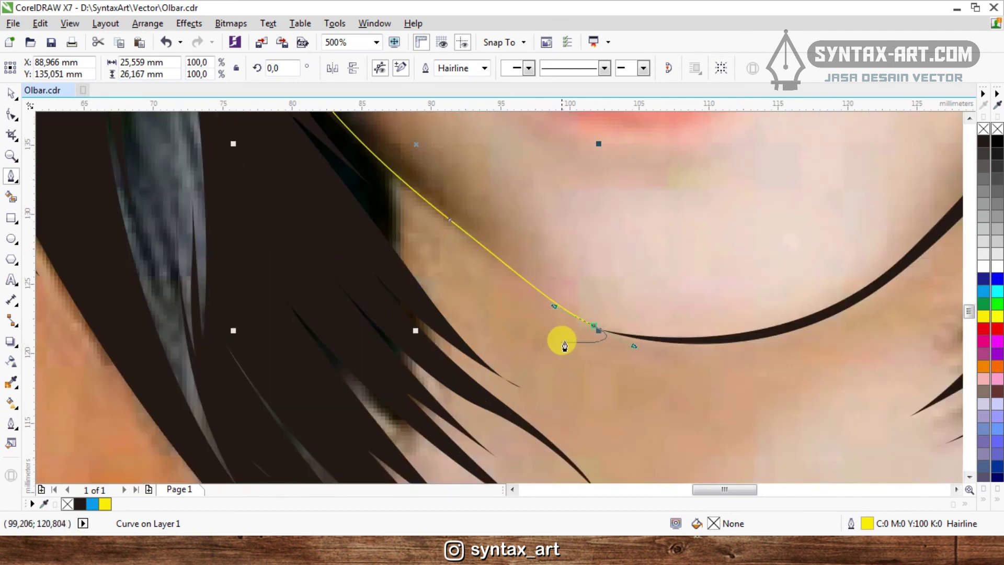
scroll(594, 303, "down", 1)
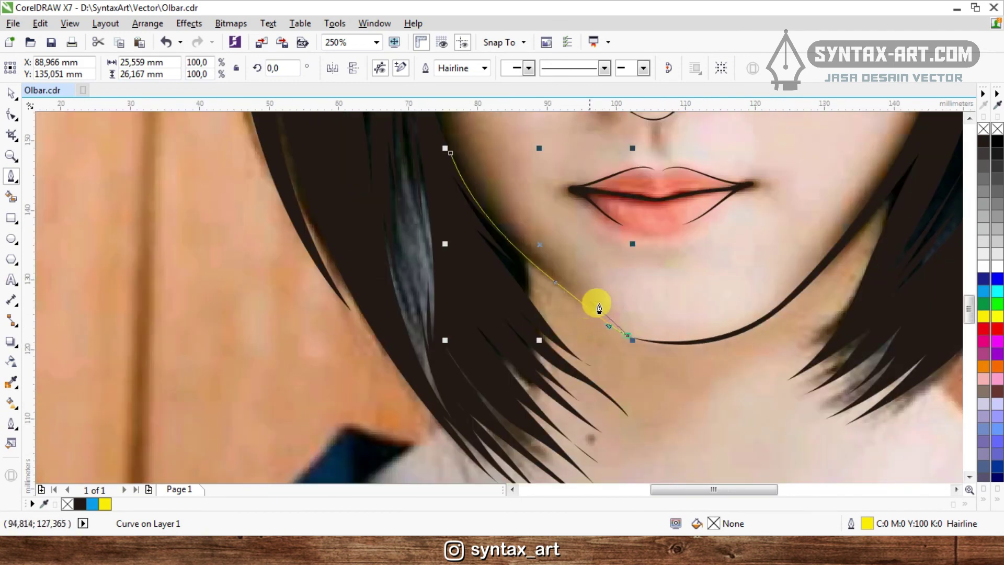
- Draw the jawline's return edge from the chin tip back up along the jaw and into the hair beside the cheek
scroll(632, 298, "down", 1)
scroll(618, 300, "up", 1)
scroll(589, 298, "up", 1)
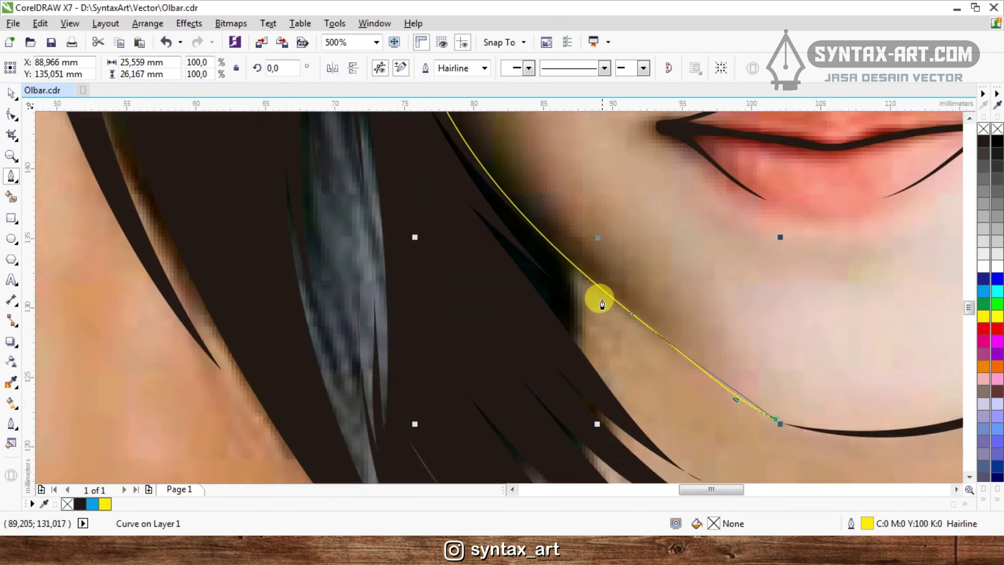
left_click_drag(586, 287, 482, 195)
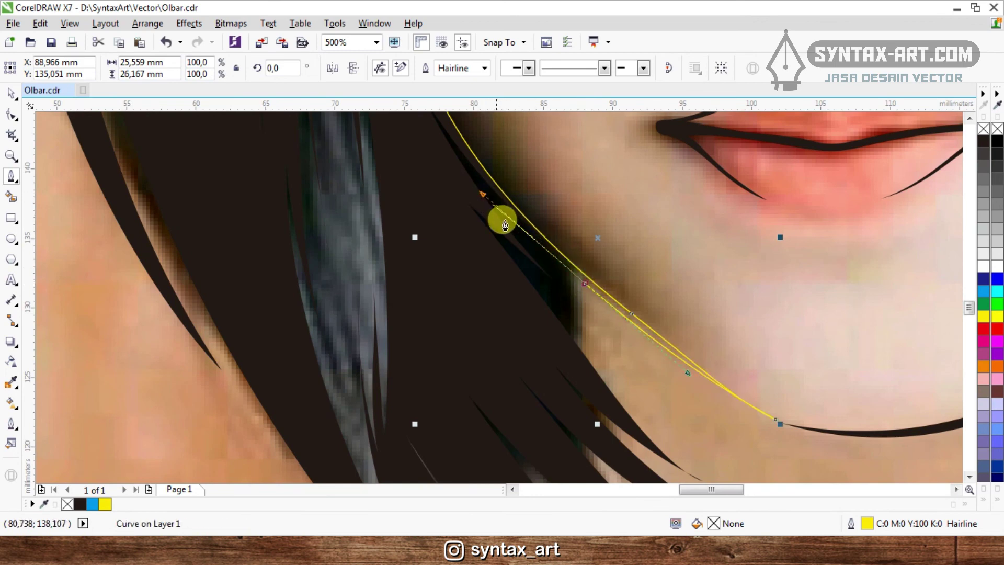
scroll(502, 218, "down", 2)
scroll(495, 177, "up", 2)
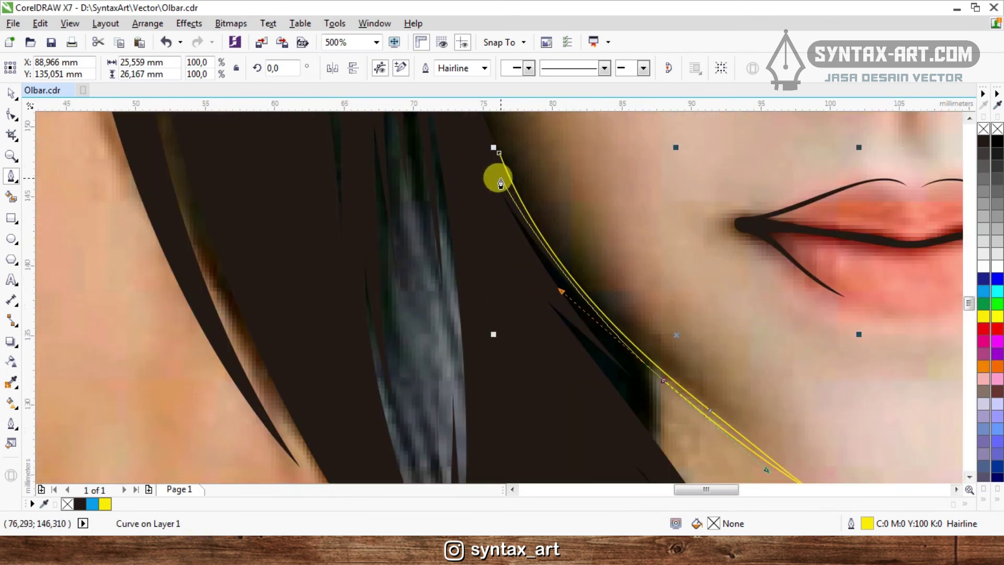
scroll(494, 178, "up", 1)
left_click(492, 179)
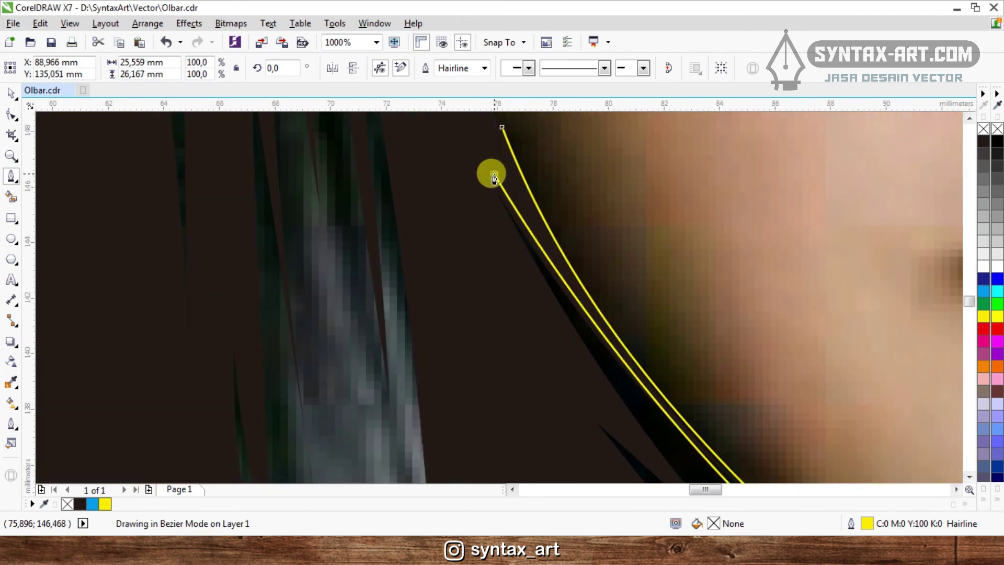
- Extend the jawline outline up inside the hair along the cheek and close it as a shape about 29 by 35 mm
scroll(488, 173, "down", 2)
scroll(487, 152, "up", 3)
left_click(482, 134)
left_click(546, 212)
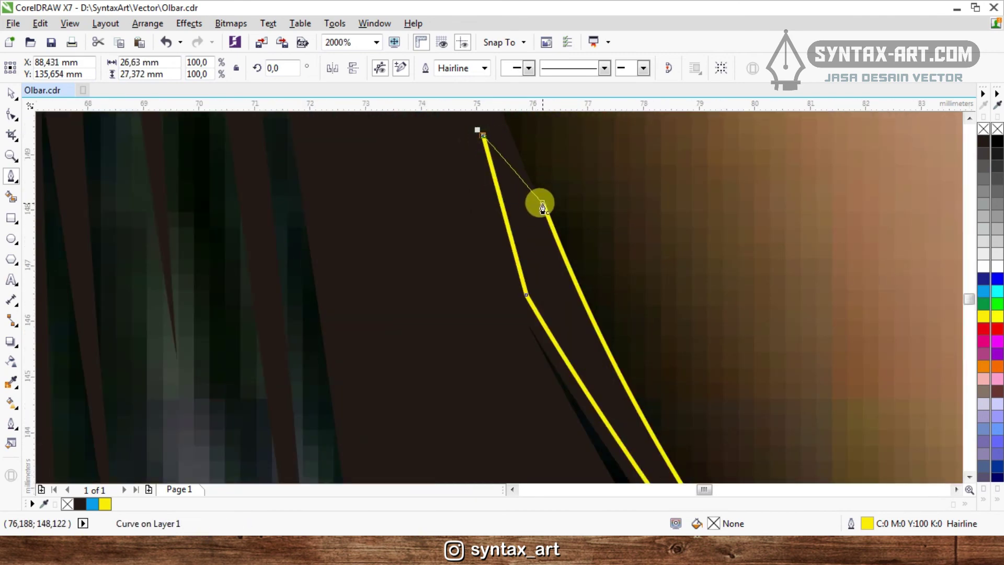
scroll(542, 207, "down", 2)
scroll(485, 125, "up", 2)
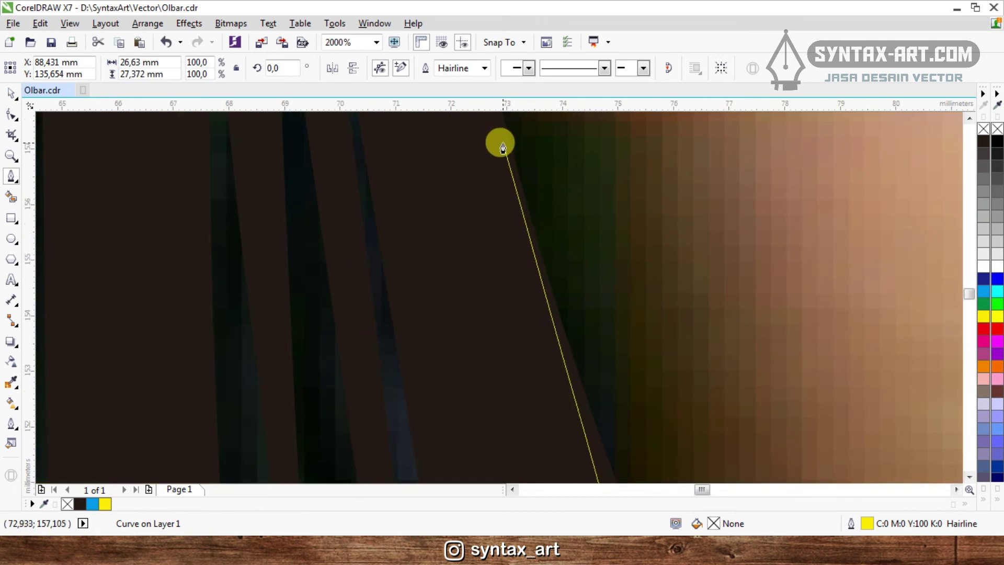
left_click(508, 145)
scroll(506, 161, "down", 1)
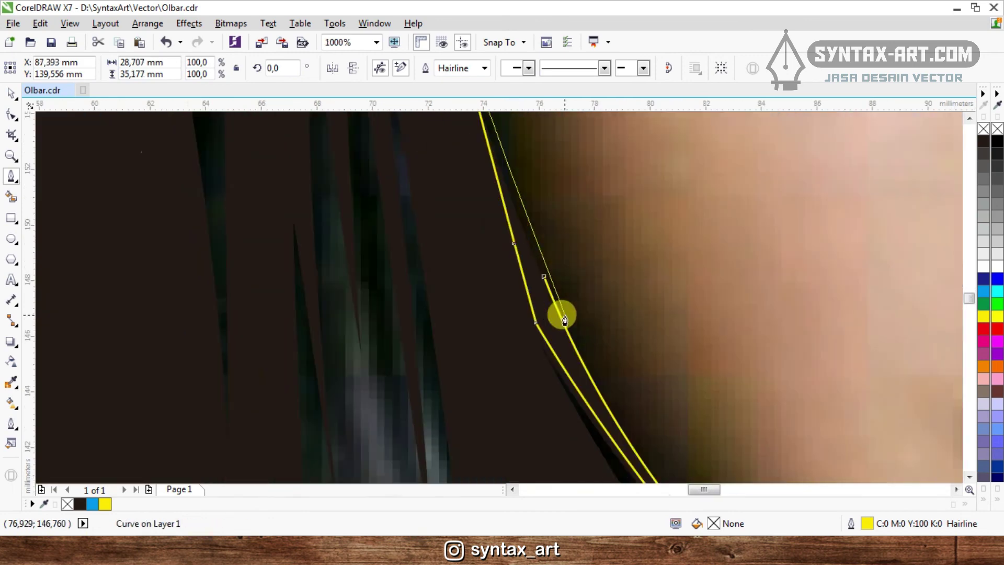
left_click_drag(542, 277, 498, 182)
- Weld the closed jawline shape to the black hair shape
key("space")
left_click(470, 235, "shift")
left_click(430, 67)
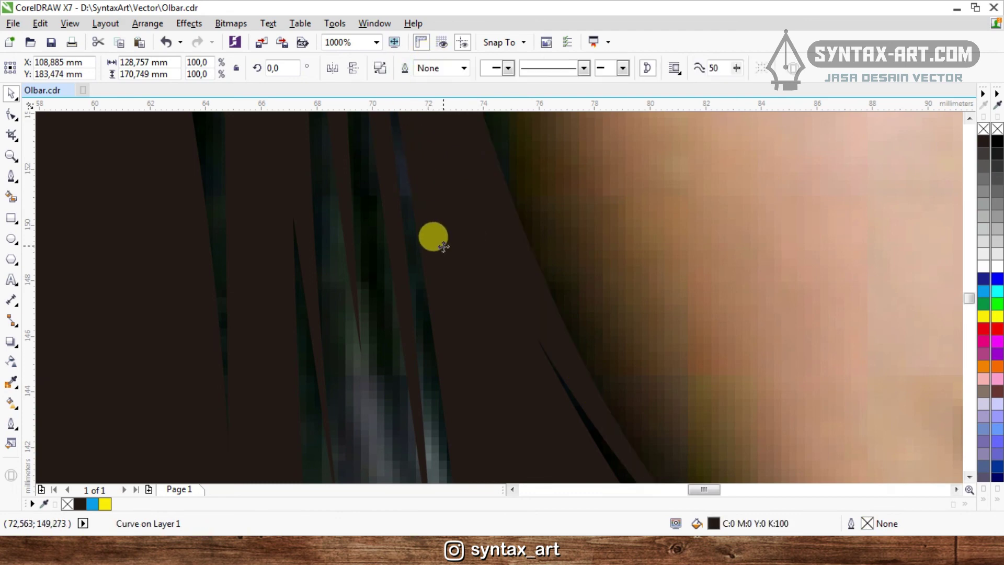
- Move all the traced line art off the photo onto the blank area to its left, centred at about X -169 mm, and deselect it
scroll(444, 246, "down", 2)
scroll(558, 280, "down", 1)
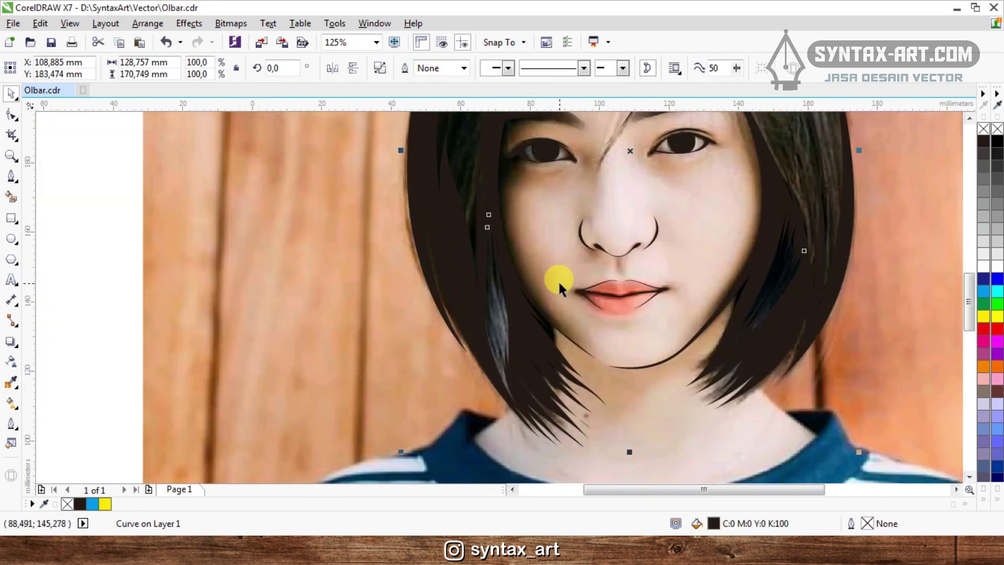
scroll(558, 280, "down", 3)
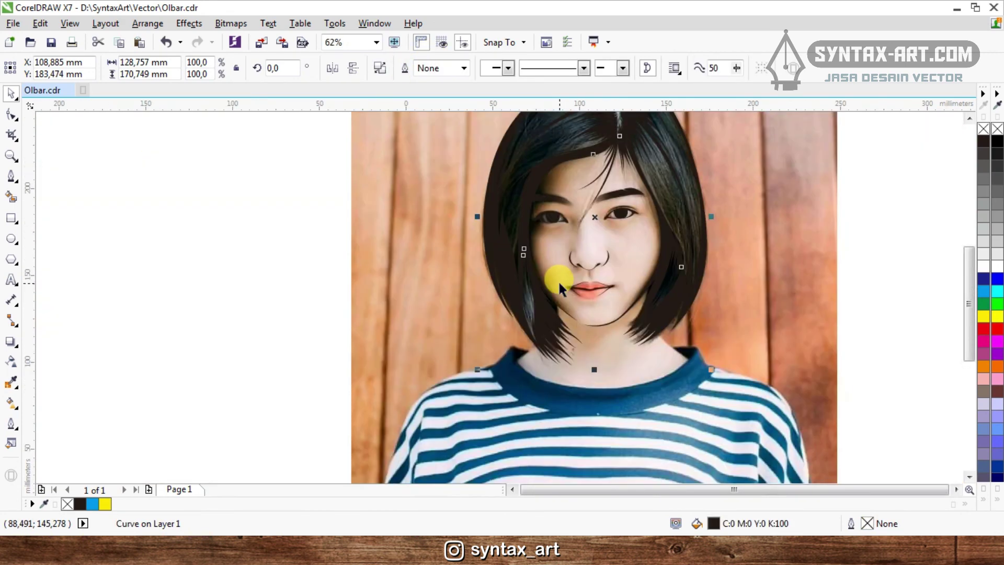
left_click(359, 240)
left_click_drag(381, 179, 721, 328)
left_click_drag(626, 285, 369, 287)
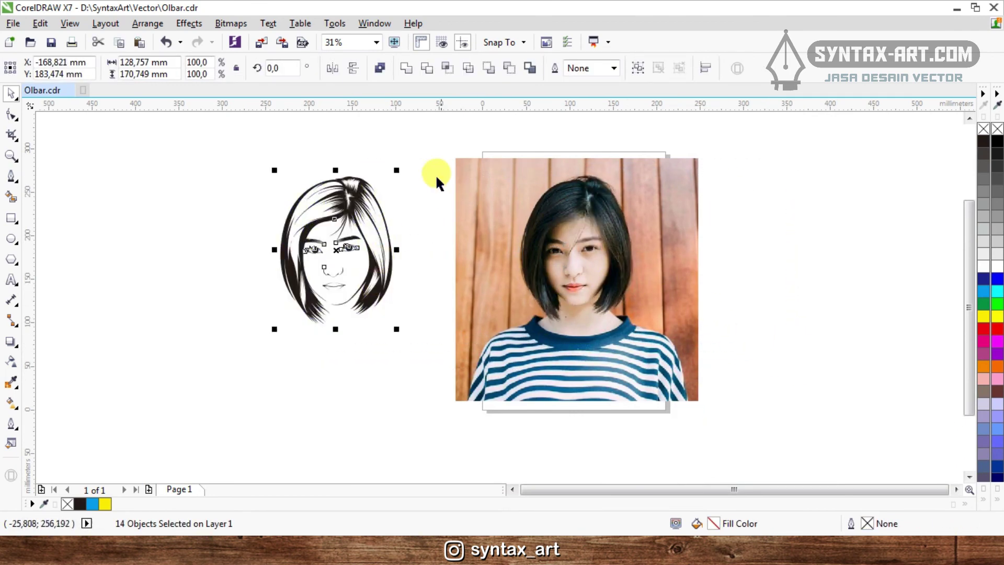
left_click(426, 166)
scroll(312, 210, "up", 1)
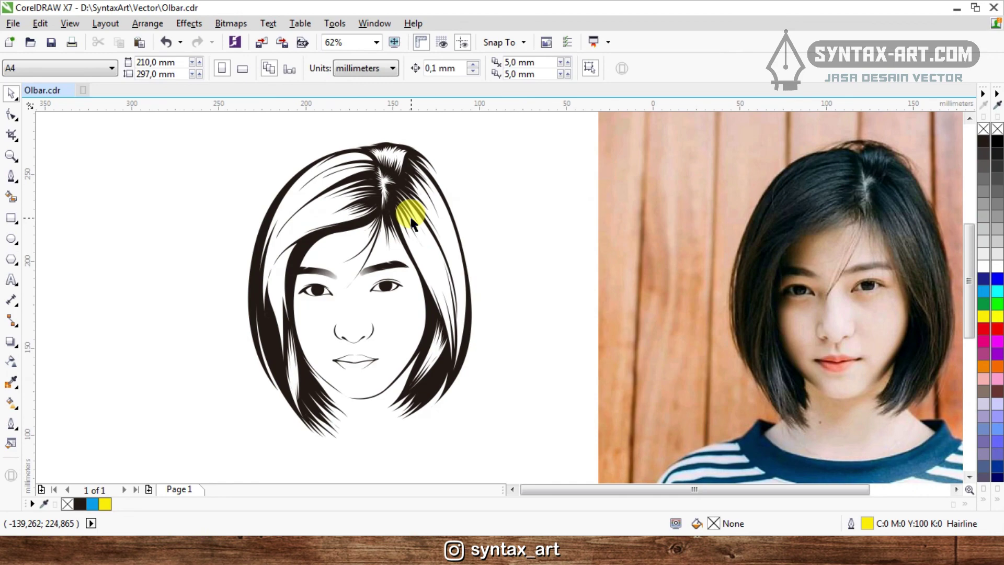